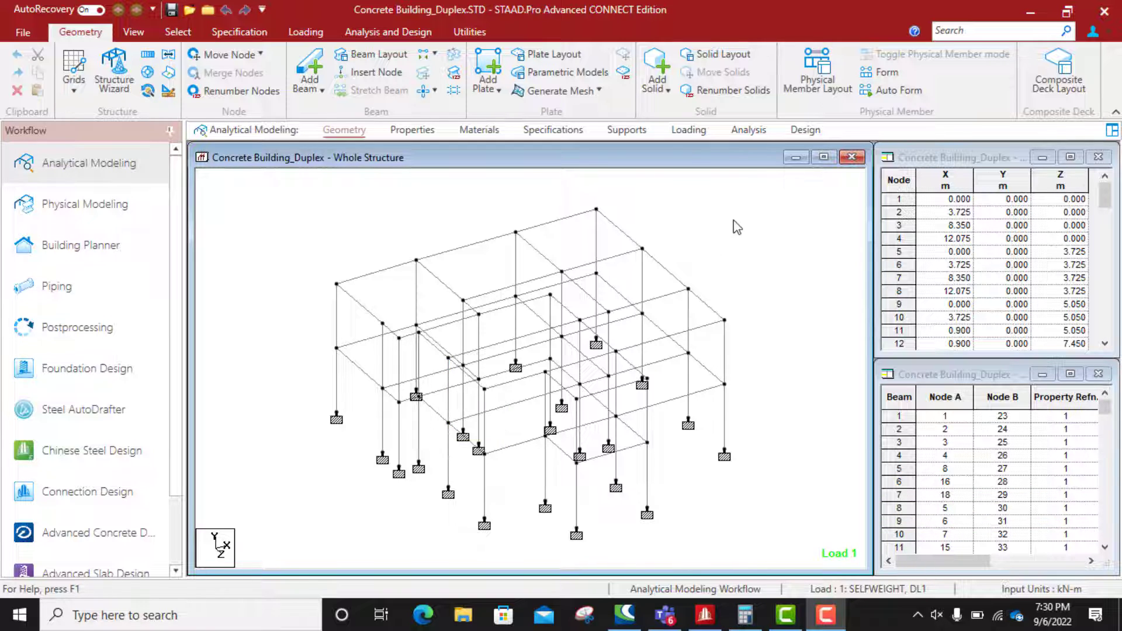
Review the primary load cases and the SLS, EQU, GEO and STR load combinations defined for the duplex model.
left_click(698, 133)
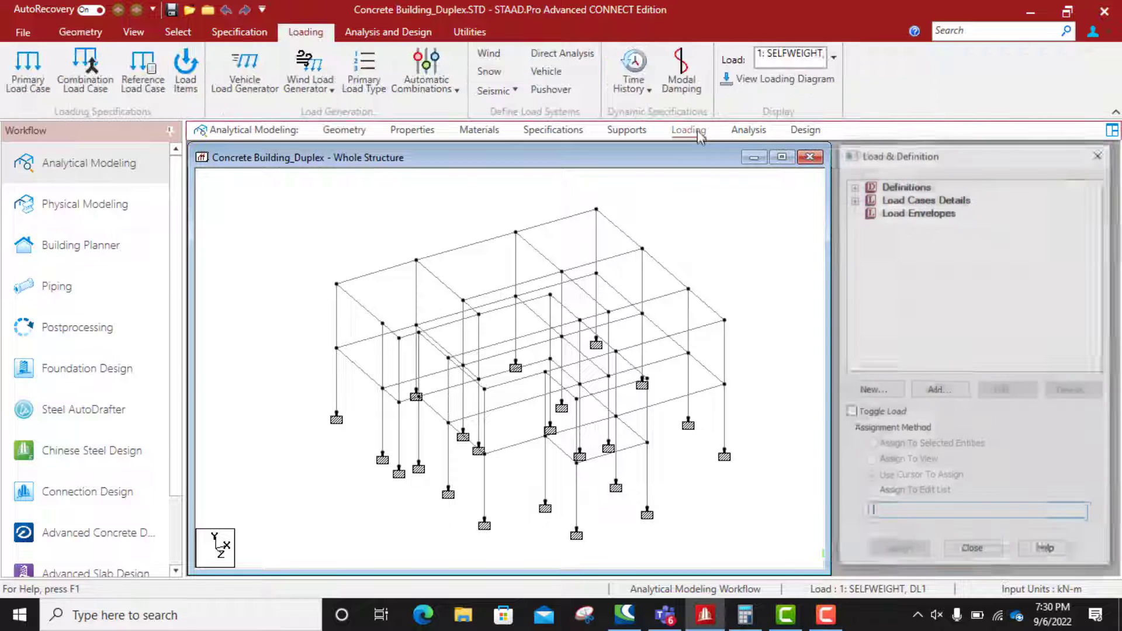
left_click(854, 201)
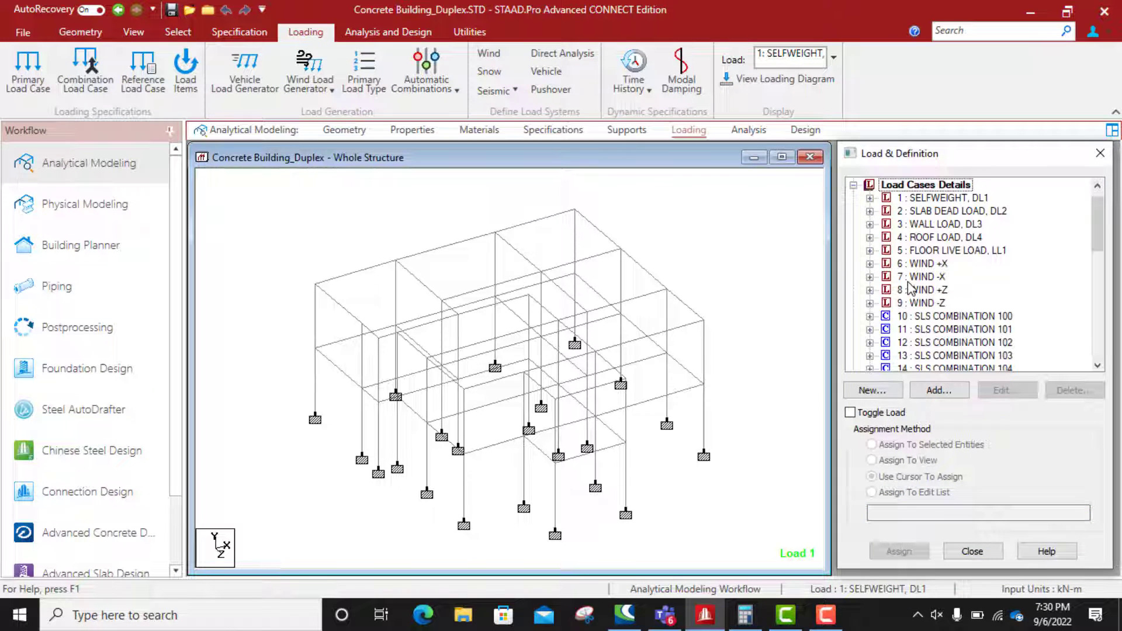
scroll(910, 287, "down", 1)
scroll(906, 260, "down", 1)
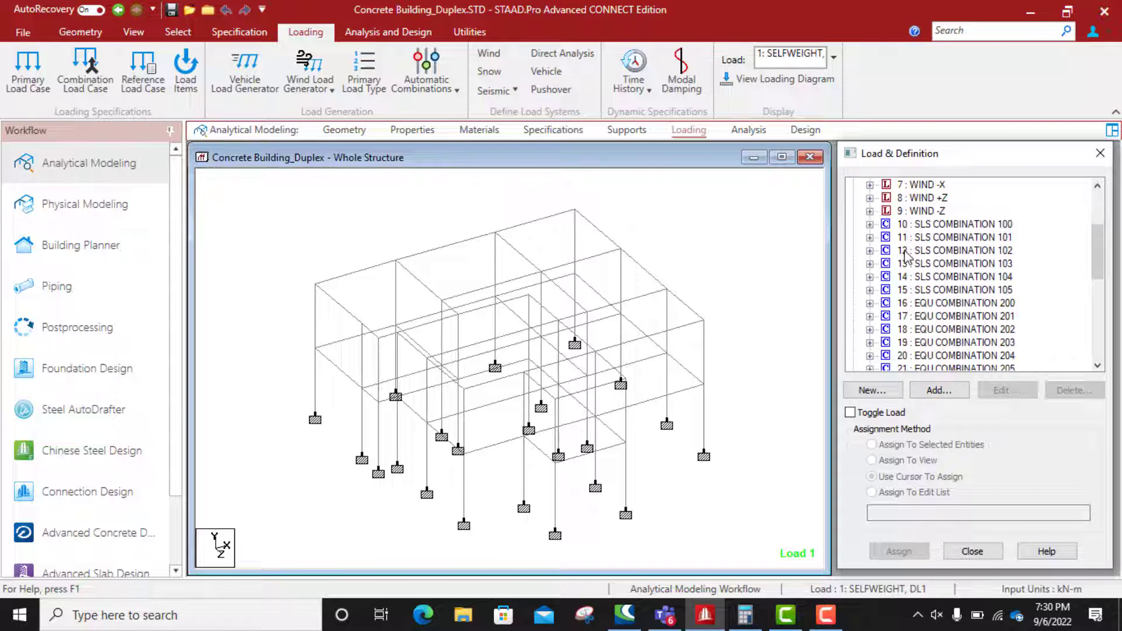
scroll(905, 257, "down", 6)
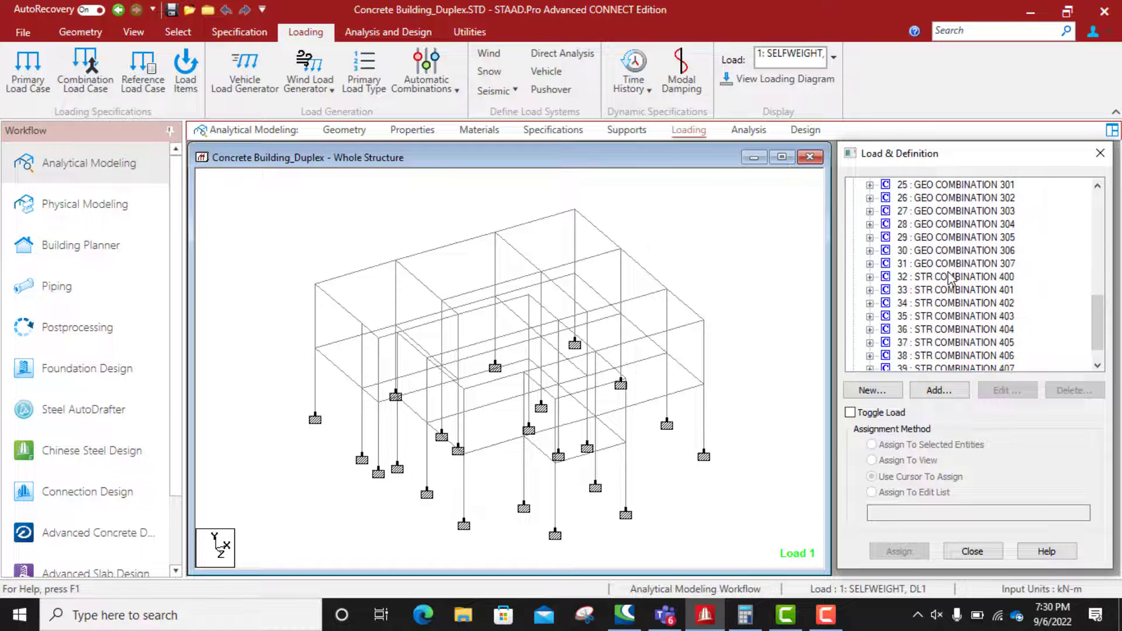
scroll(950, 279, "down", 1)
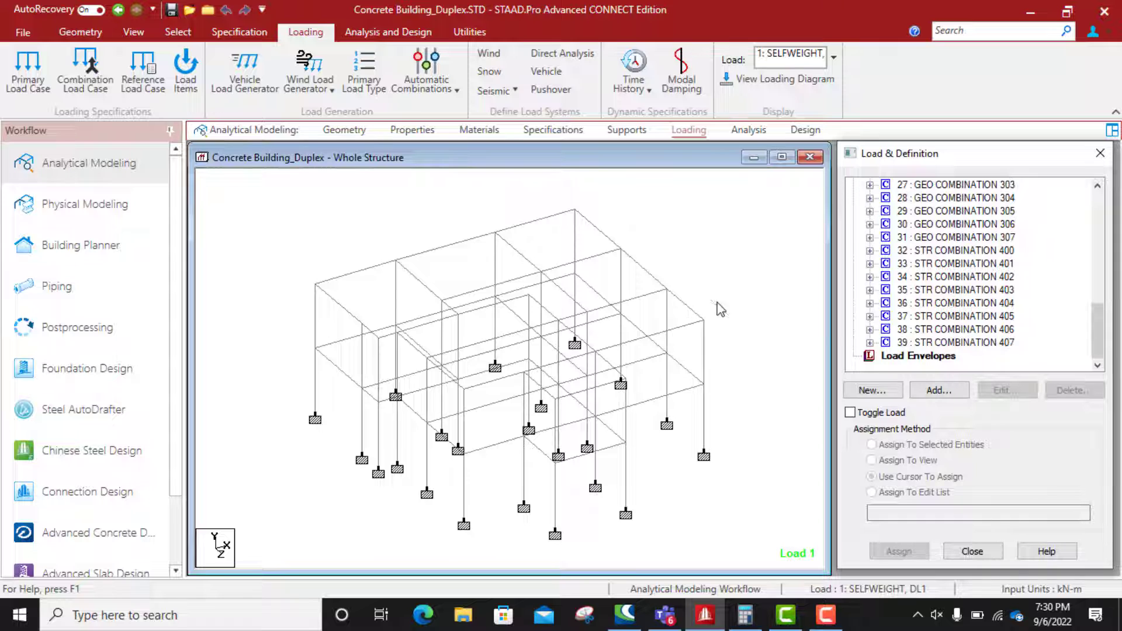
scroll(639, 268, "up", 3)
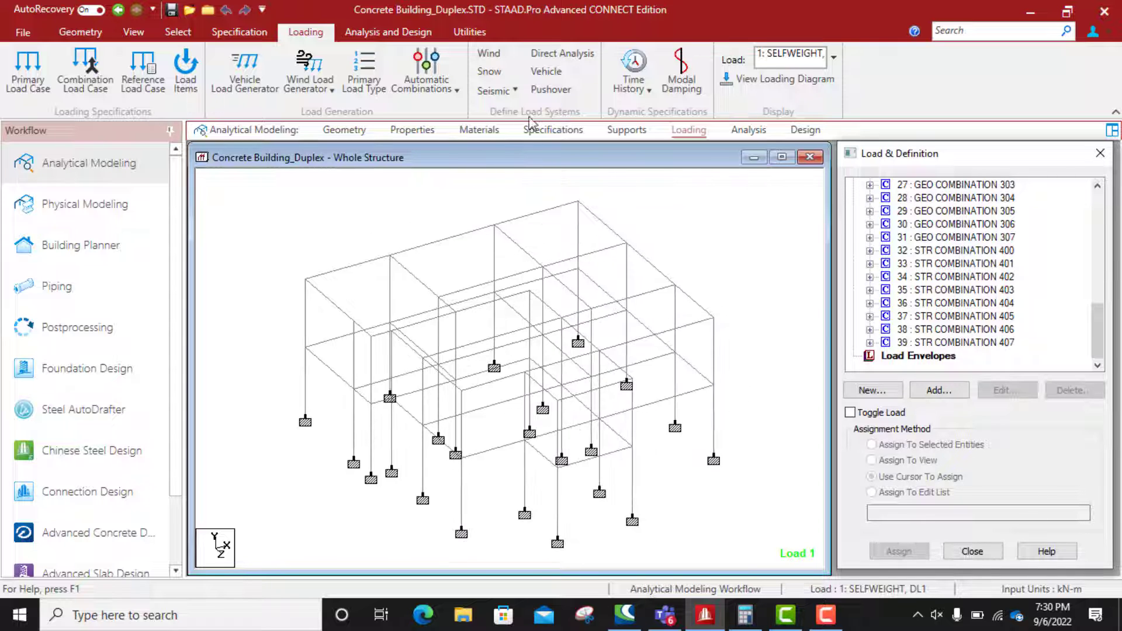
Run the structural analysis on the whole structure and stay in modeling mode when it finishes.
left_click(389, 31)
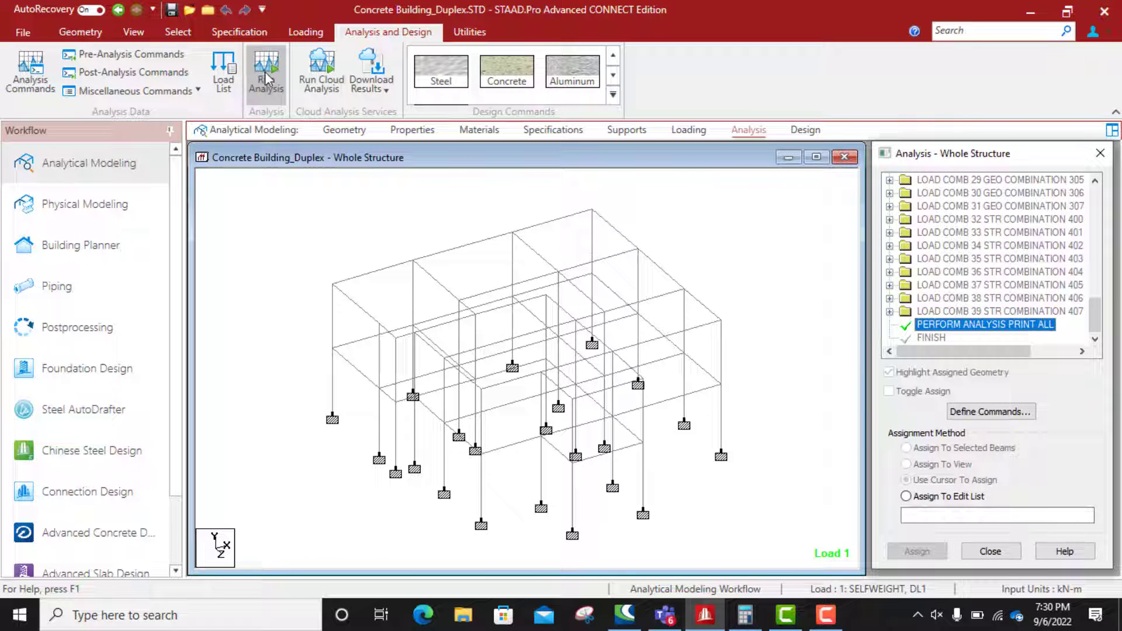
left_click(265, 76)
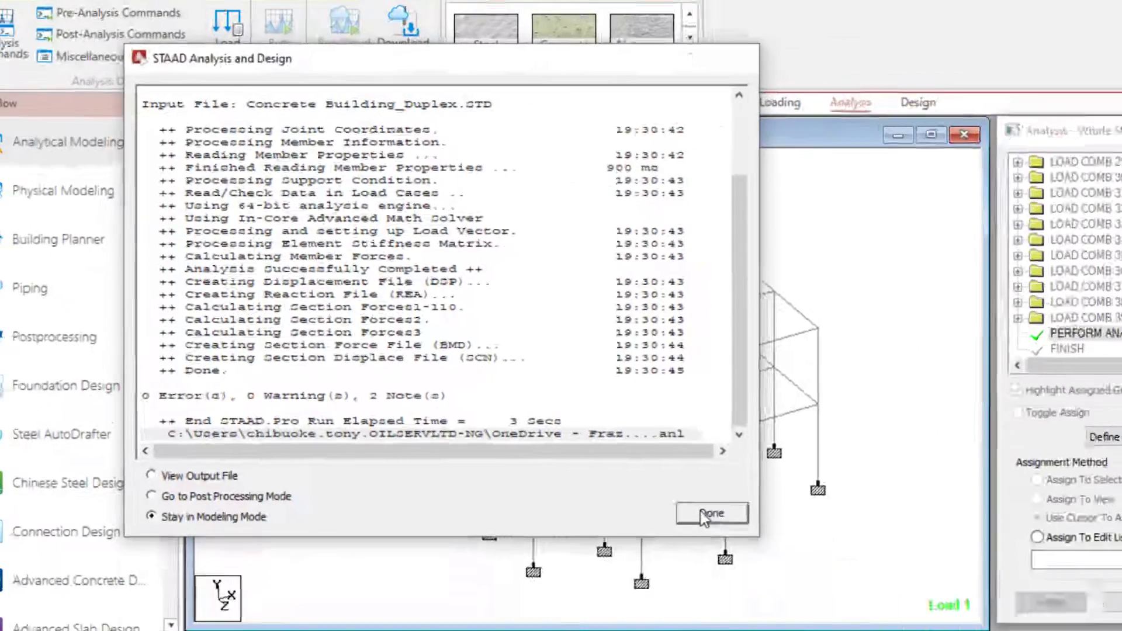
left_click(709, 514)
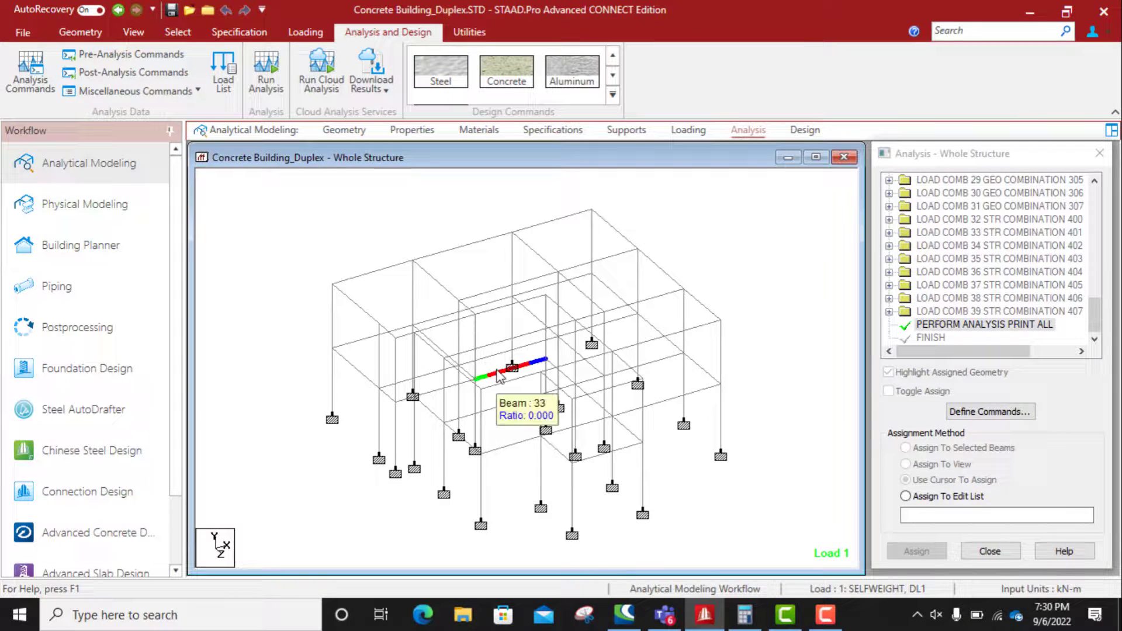
left_click(988, 554)
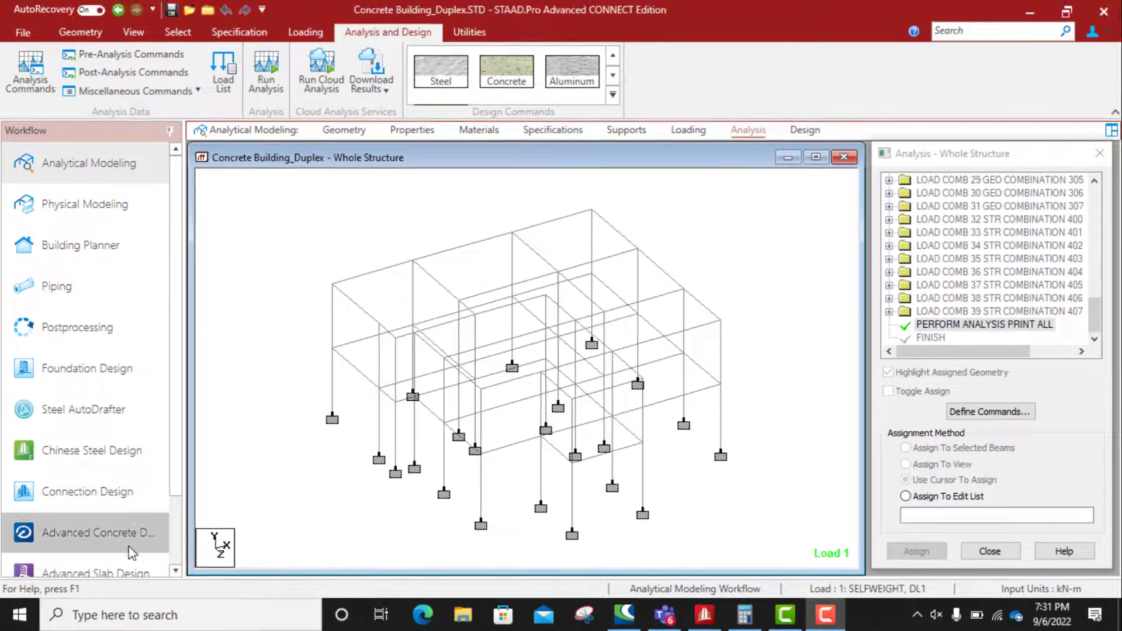
Launch Advanced Concrete Design (STAAD RCDC) and fill in the project details with project Duplex and the client's and engineer's names.
left_click(80, 533)
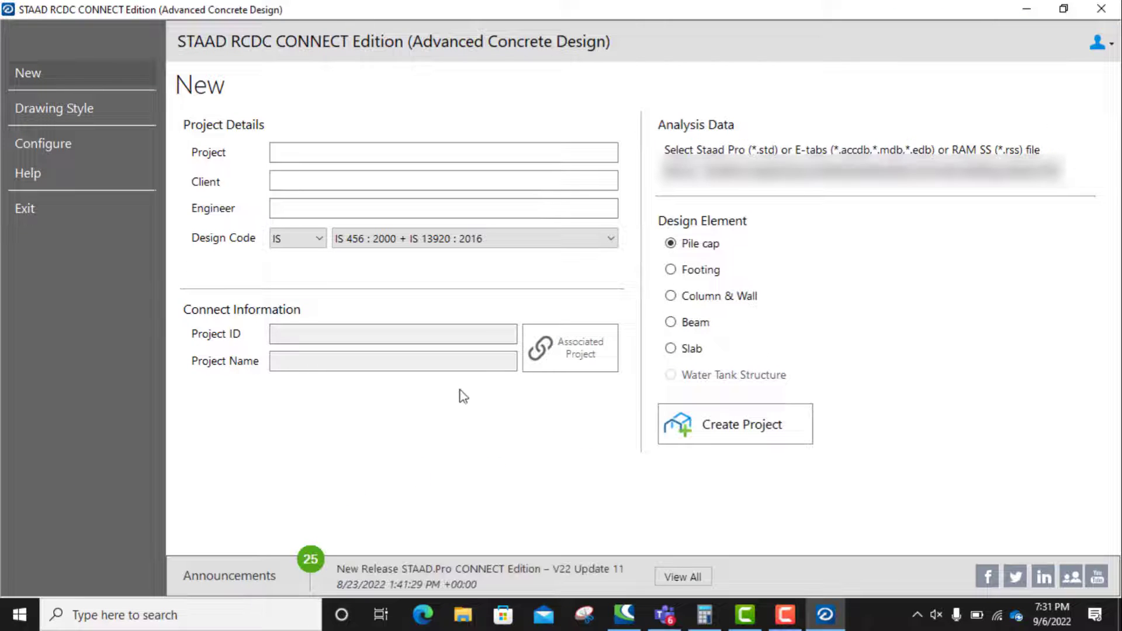
left_click(348, 154)
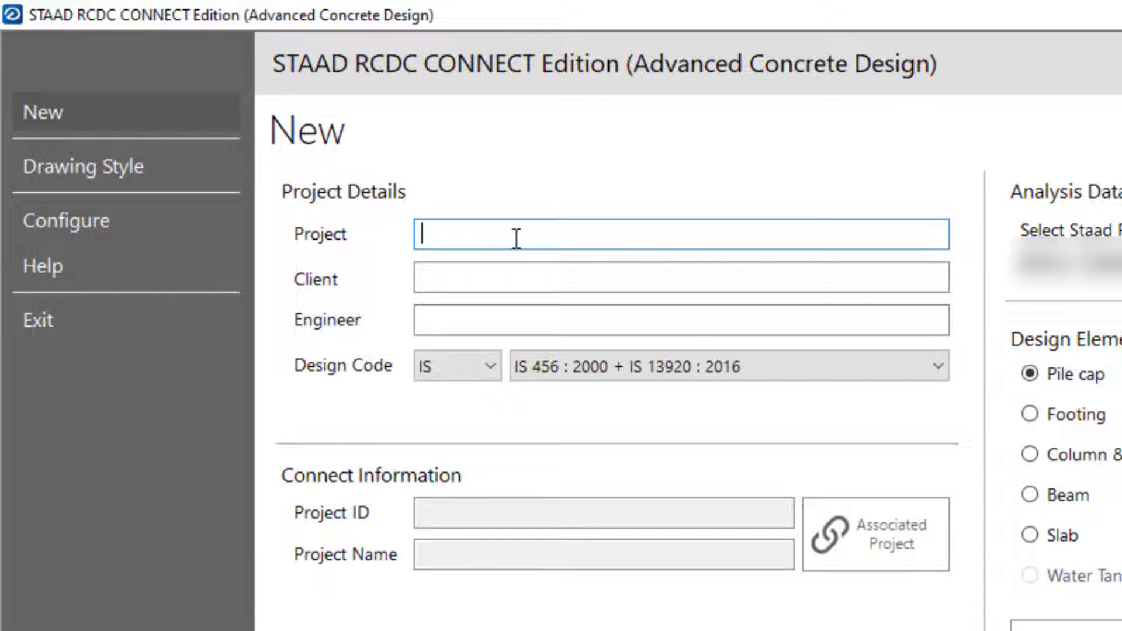
type("Duplex")
left_click(514, 275)
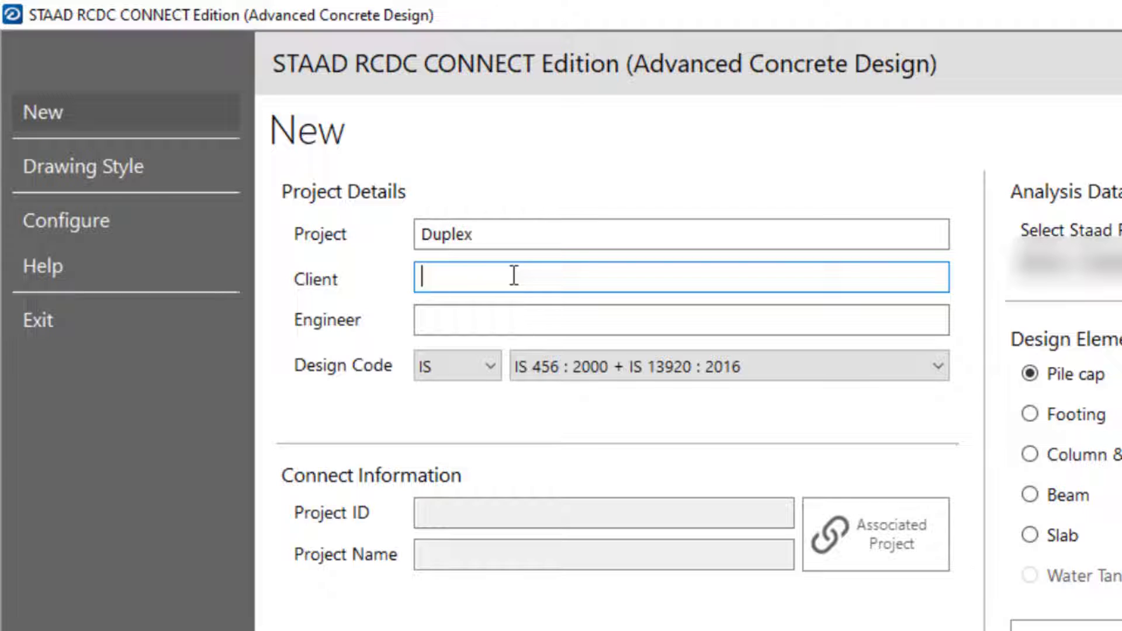
type("Mr. ABC")
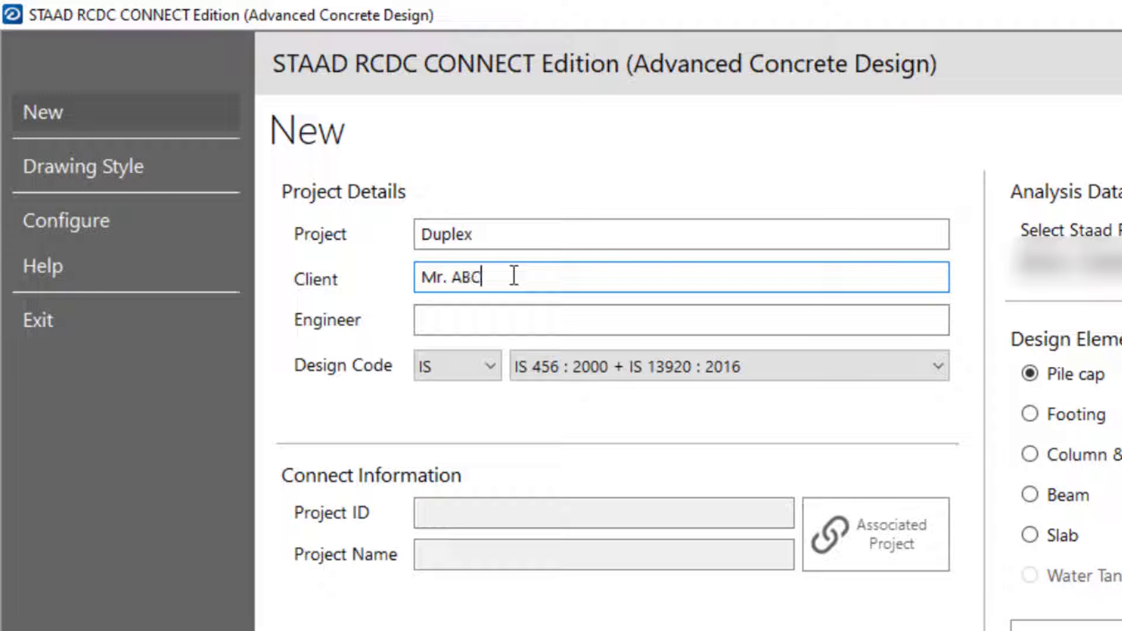
left_click(478, 321)
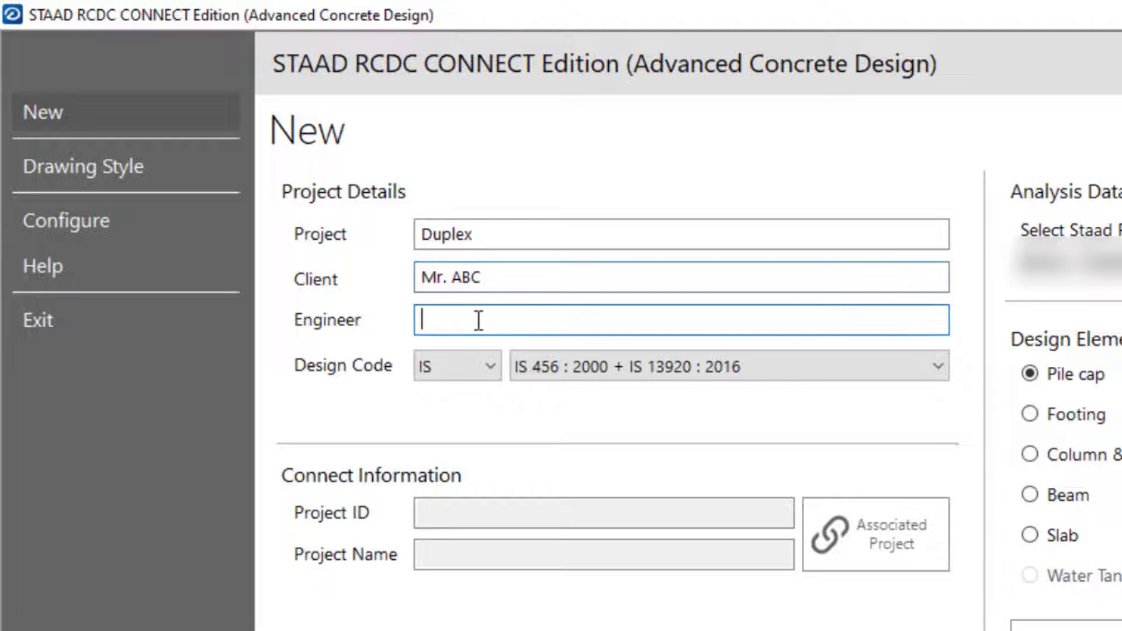
type("E")
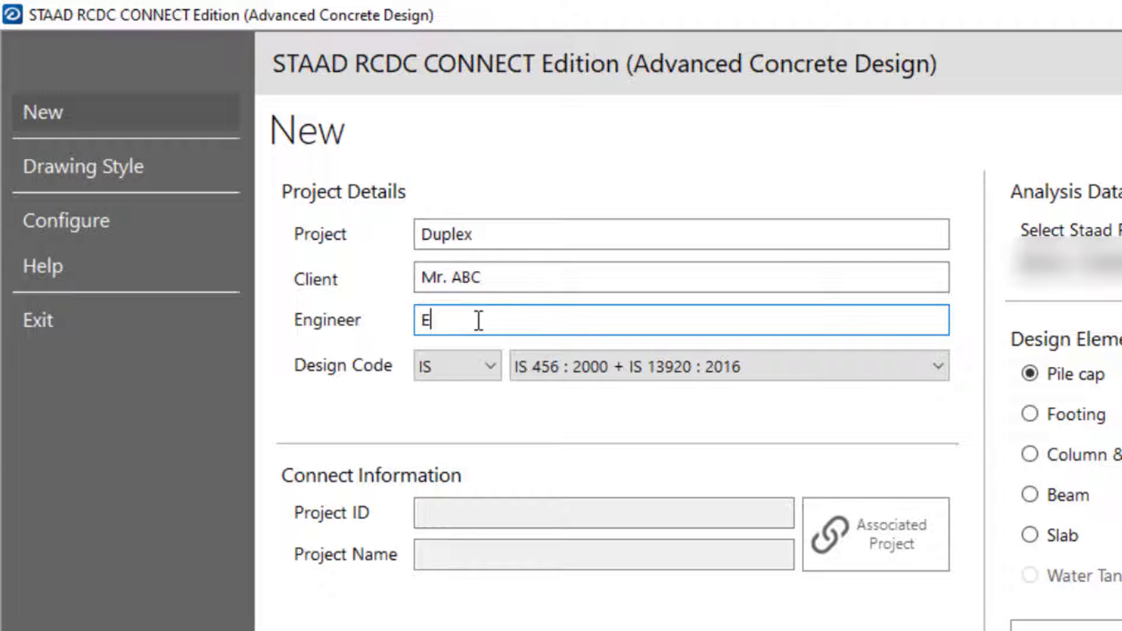
type("ngr. XYZ")
Set the design code to EN with the BS EN 1992-1-1:2004 standard.
left_click(481, 370)
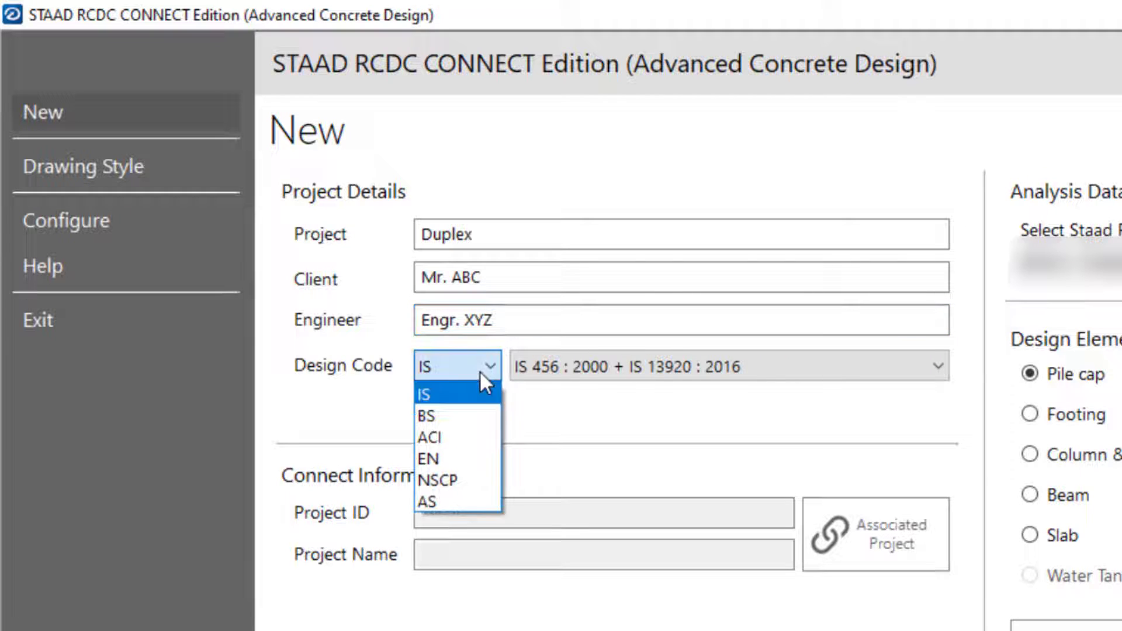
left_click(455, 460)
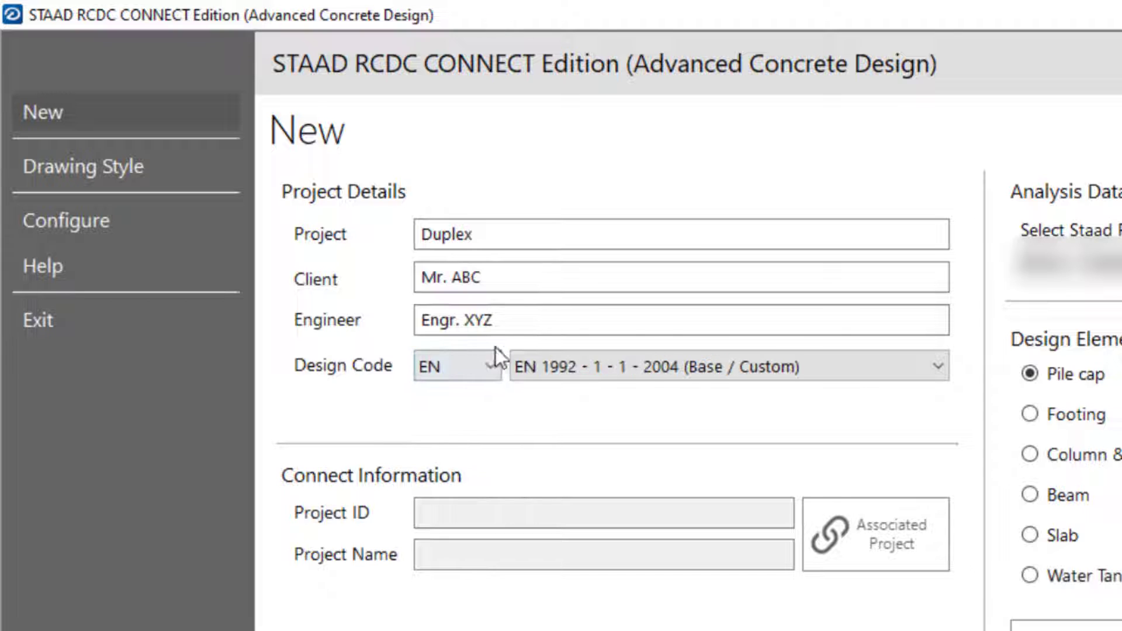
left_click(881, 373)
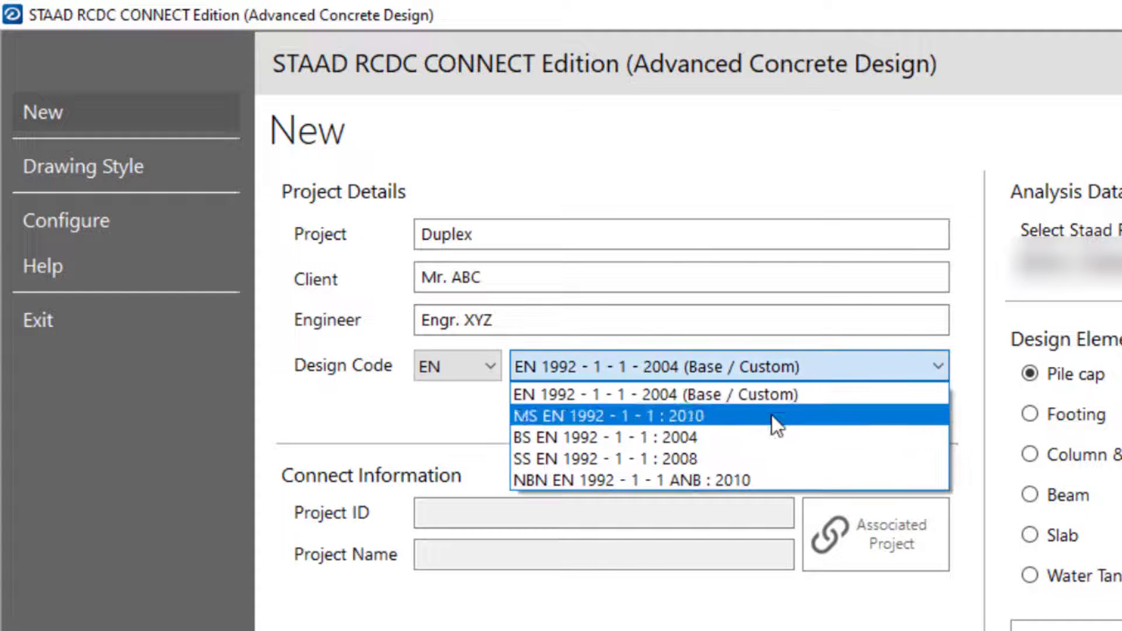
left_click(697, 441)
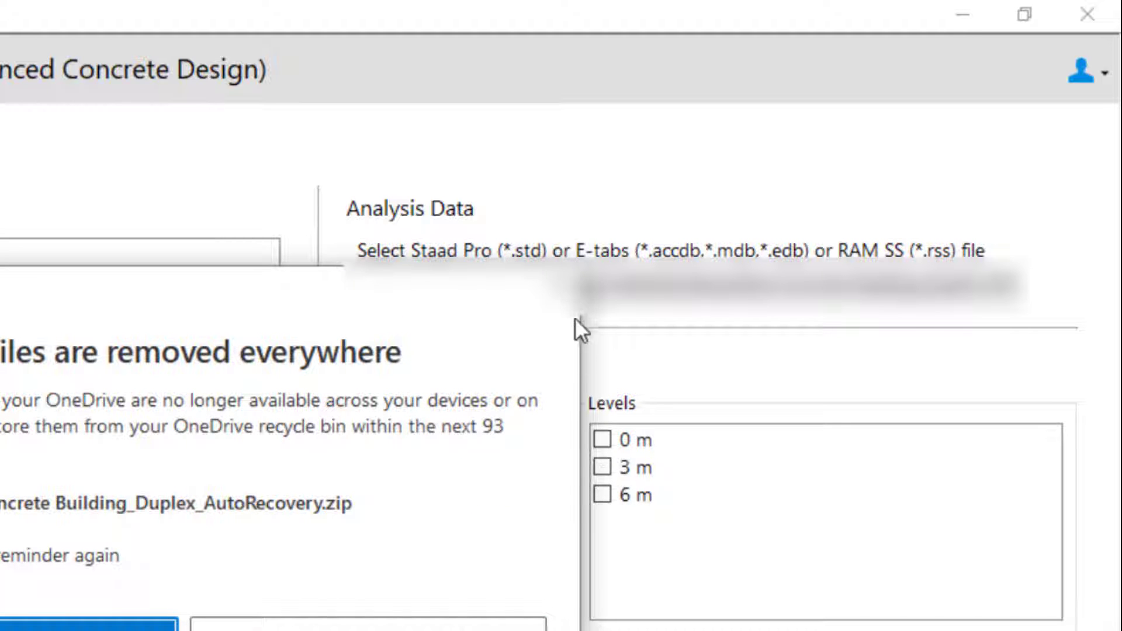
Dismiss the OneDrive reminder and create the project with Slab as design element at the 3 m level.
left_click(549, 289)
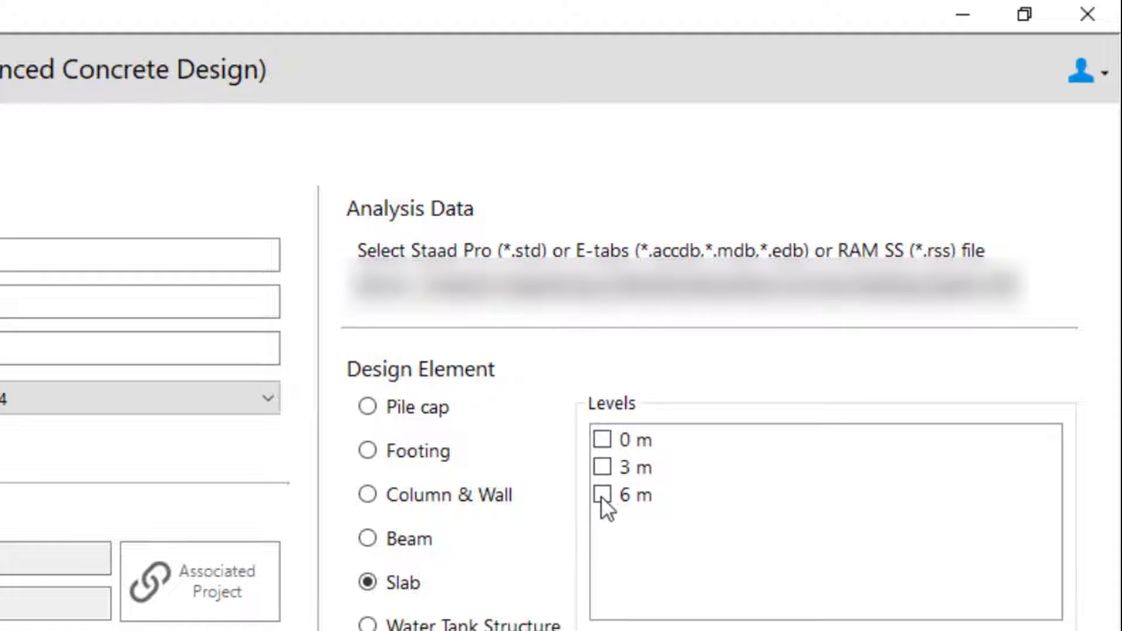
left_click(603, 466)
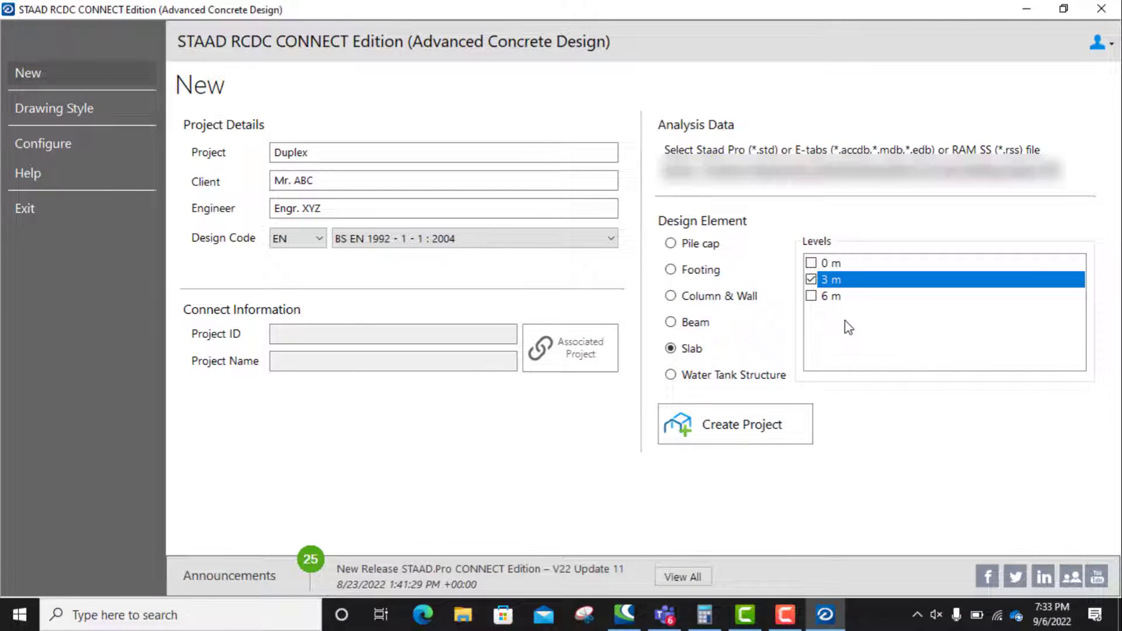
left_click(737, 429)
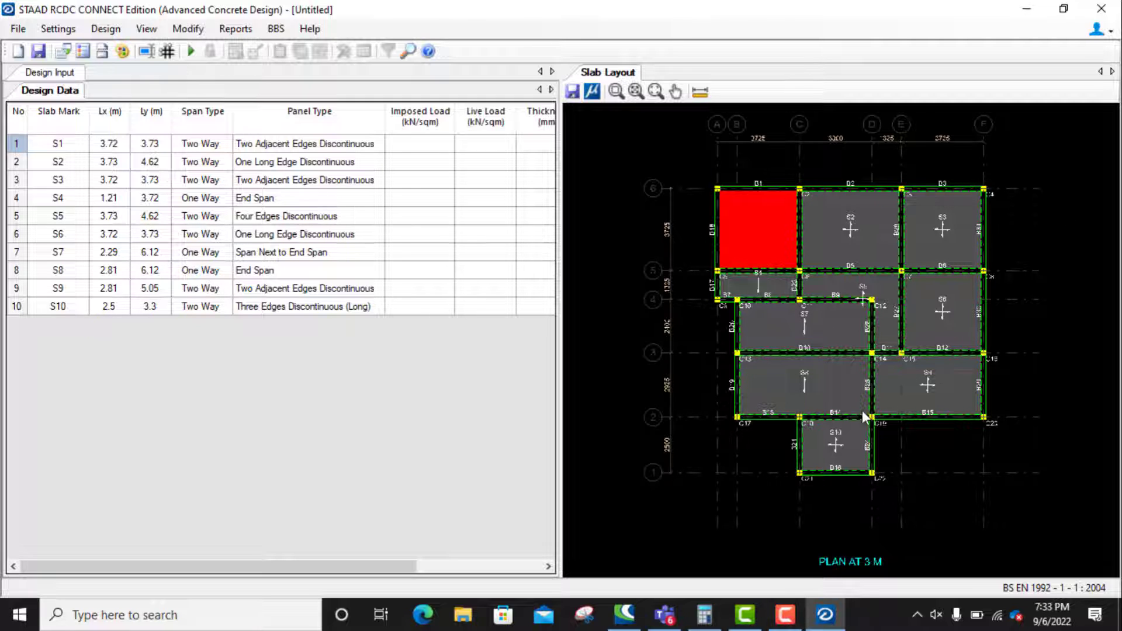
Examine the slab layout plan and locate slabs S1 to S4 in it from the design data table, ending on S1.
scroll(899, 384, "up", 2)
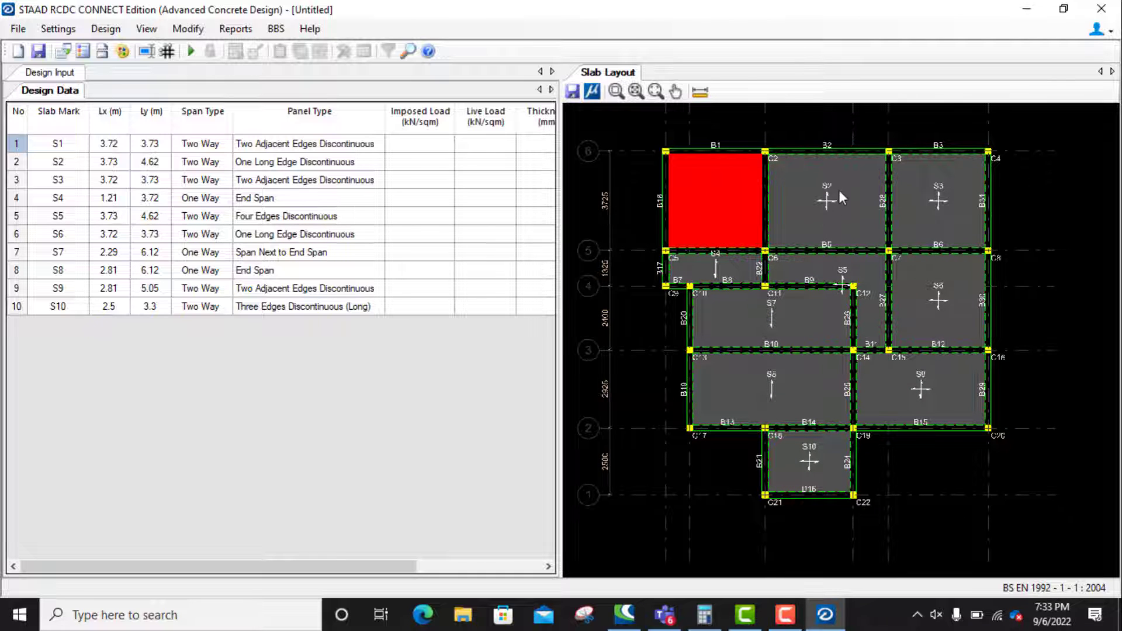
scroll(828, 201, "up", 1)
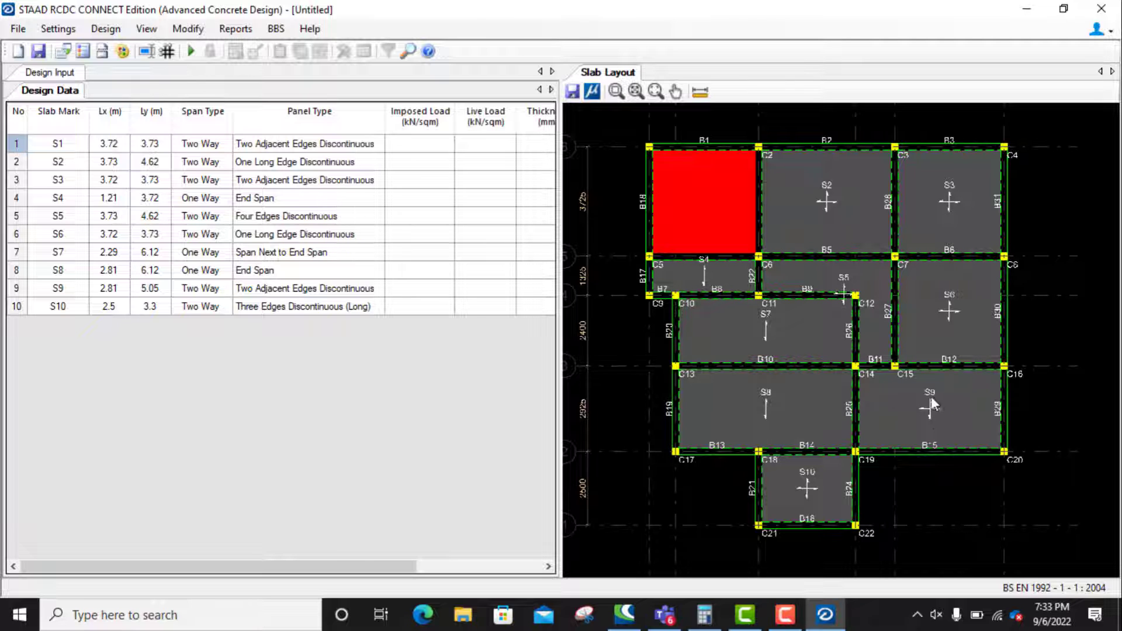
scroll(859, 338, "down", 1)
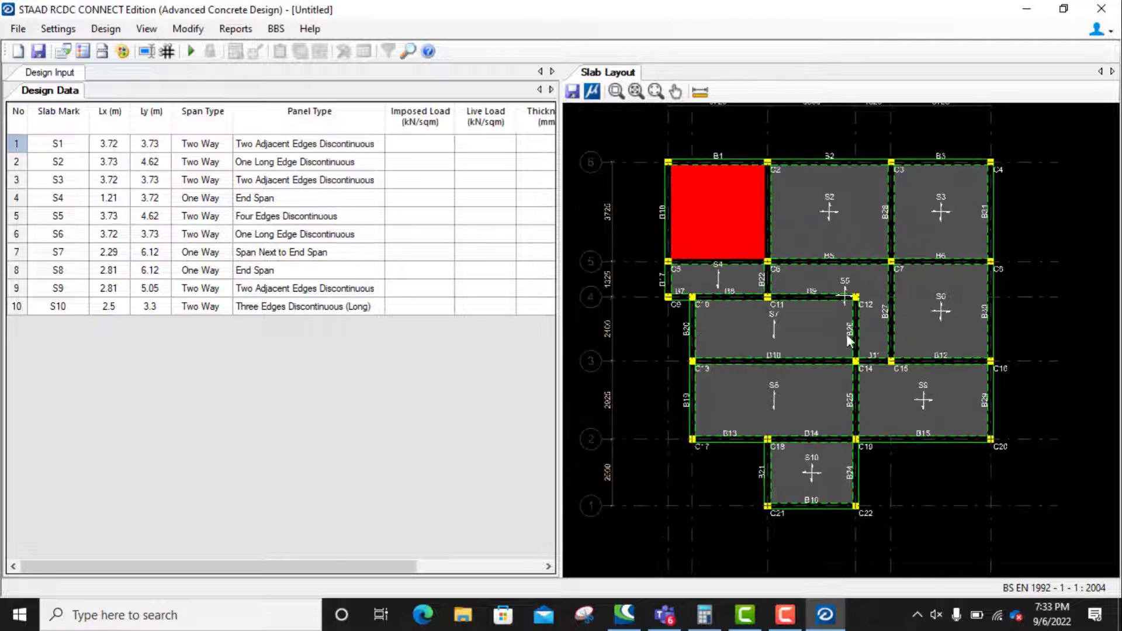
scroll(795, 300, "down", 1)
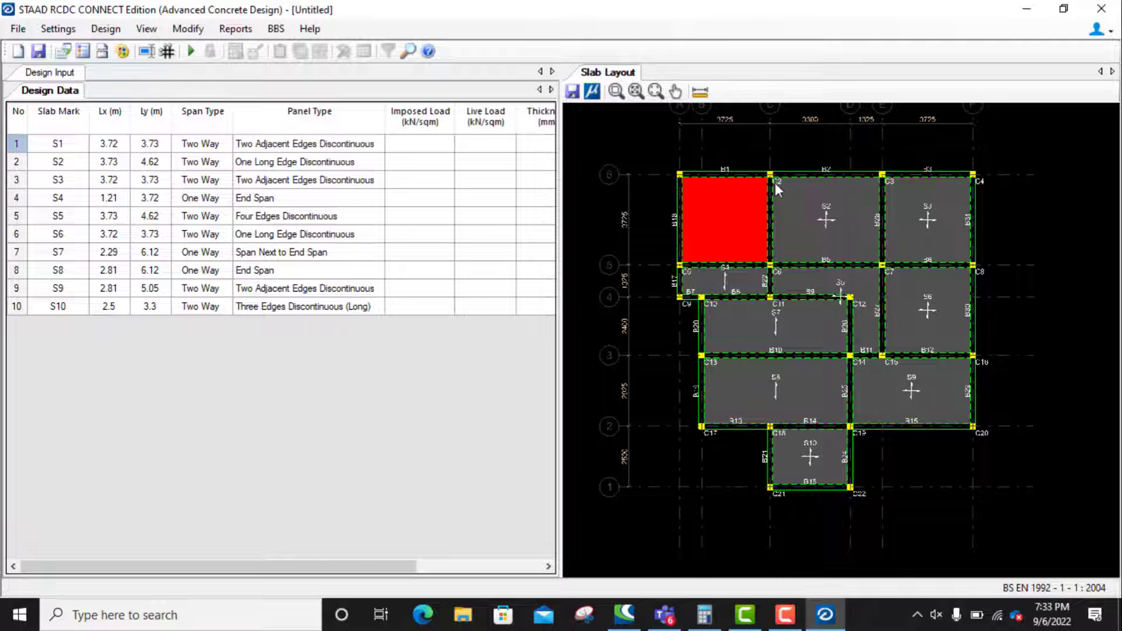
scroll(736, 214, "up", 1)
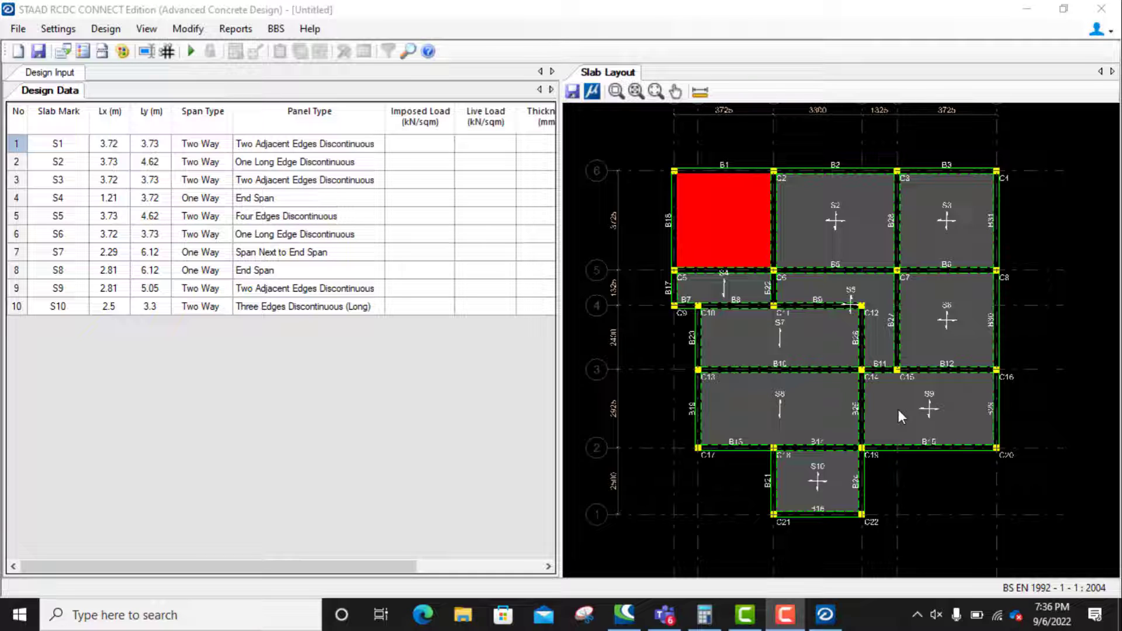
left_click(56, 146)
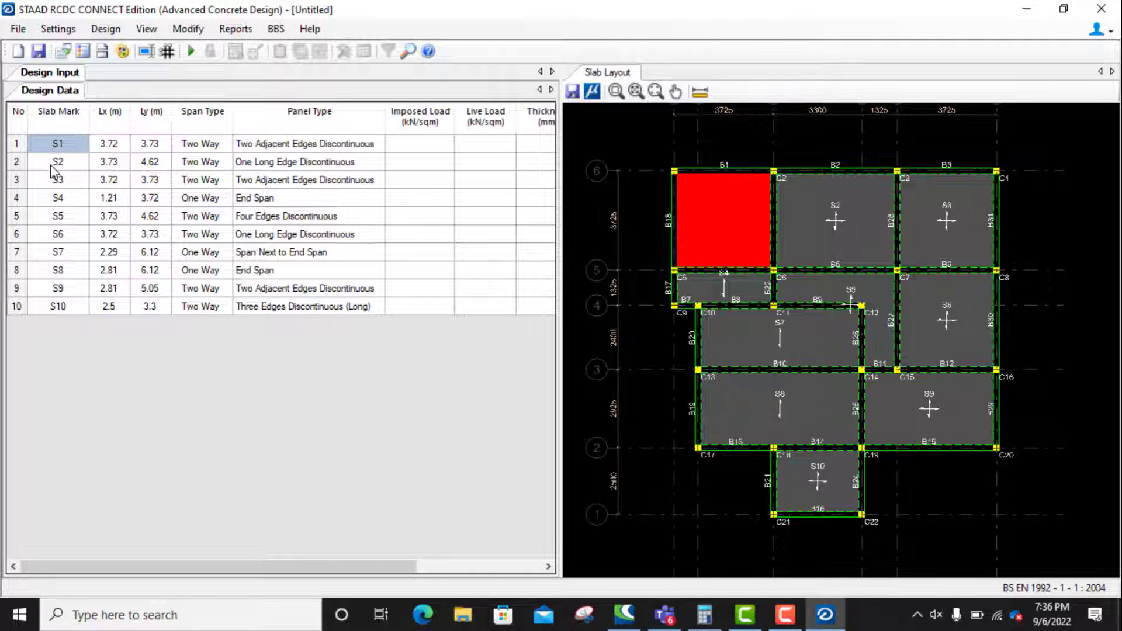
left_click(54, 162)
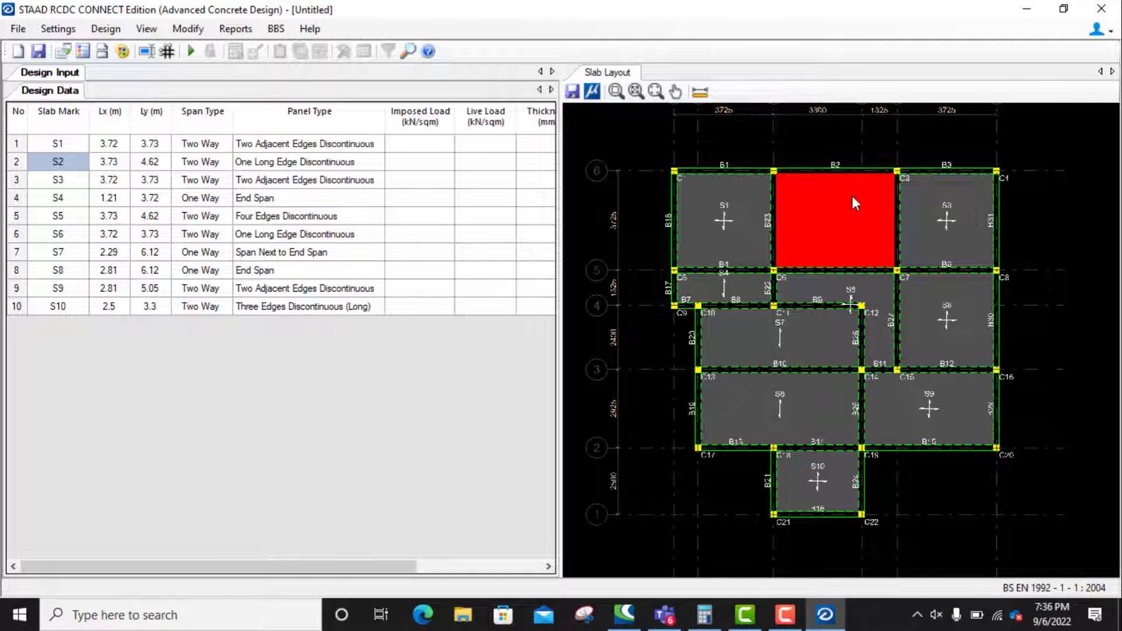
left_click(60, 181)
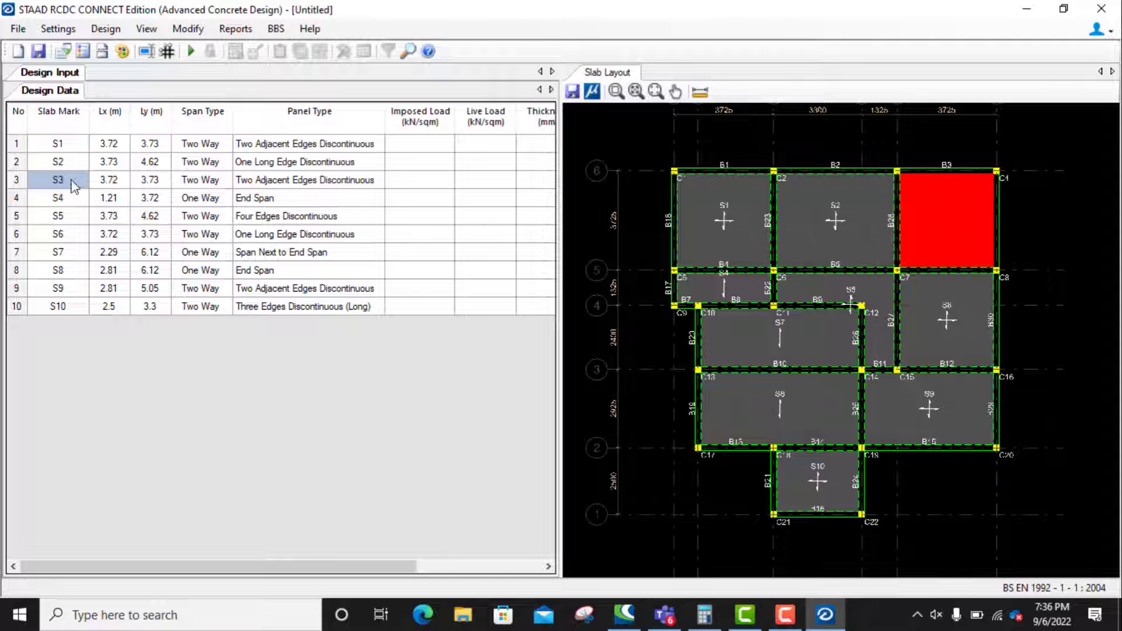
left_click(58, 199)
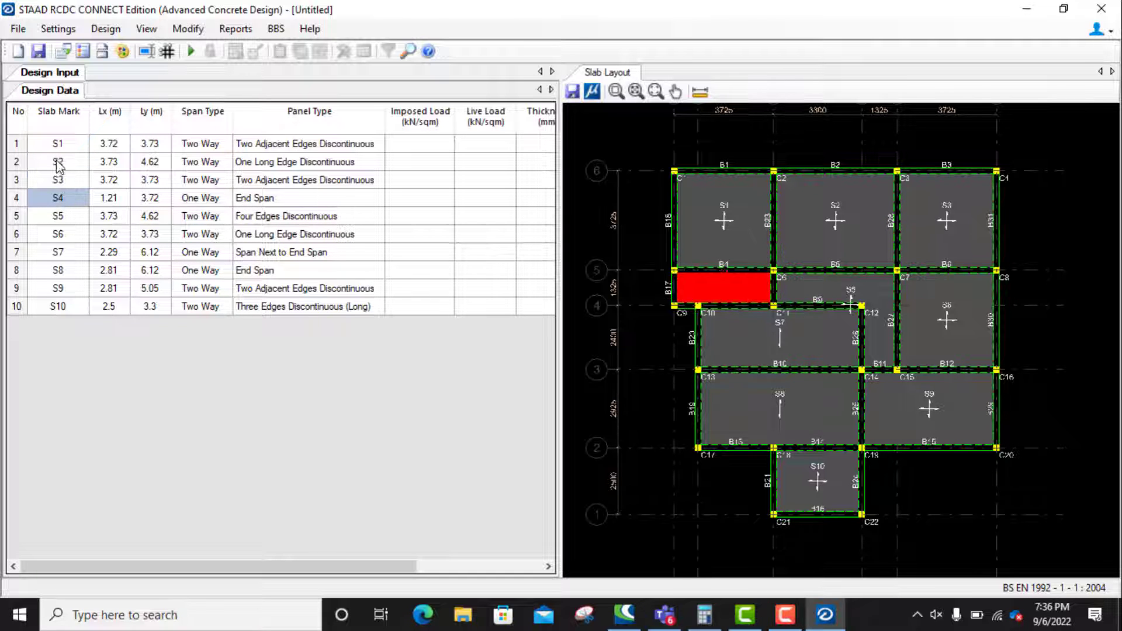
left_click(59, 151)
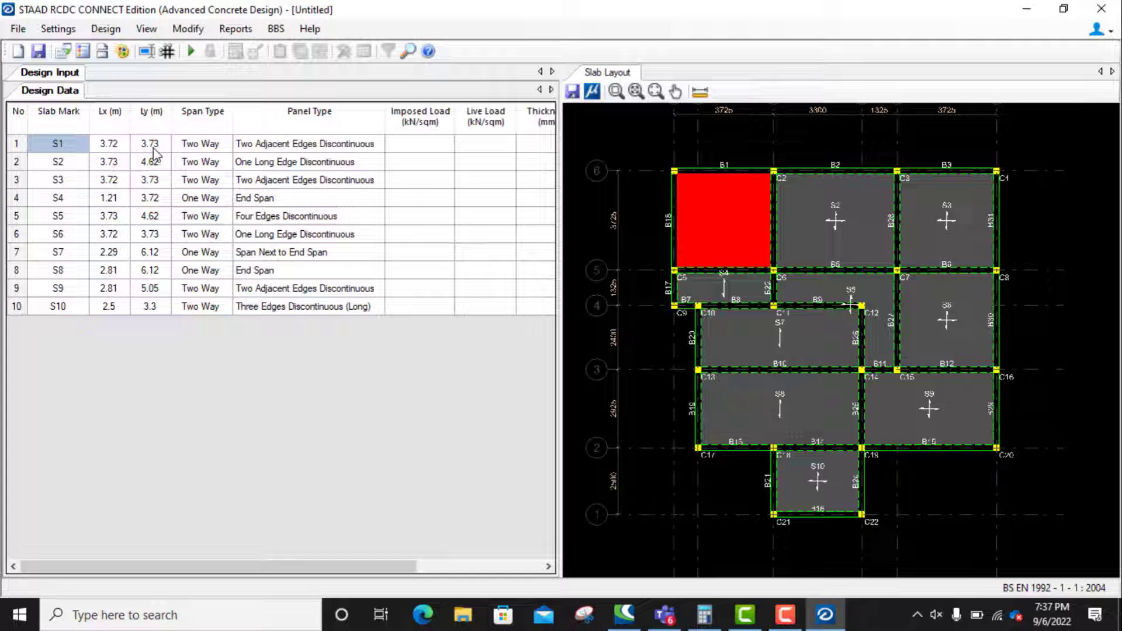
Switch to Calculator and work out slab S1's long-to-short span ratio as 3.73 ÷ 3.72, then put Calculator away.
left_click(706, 617)
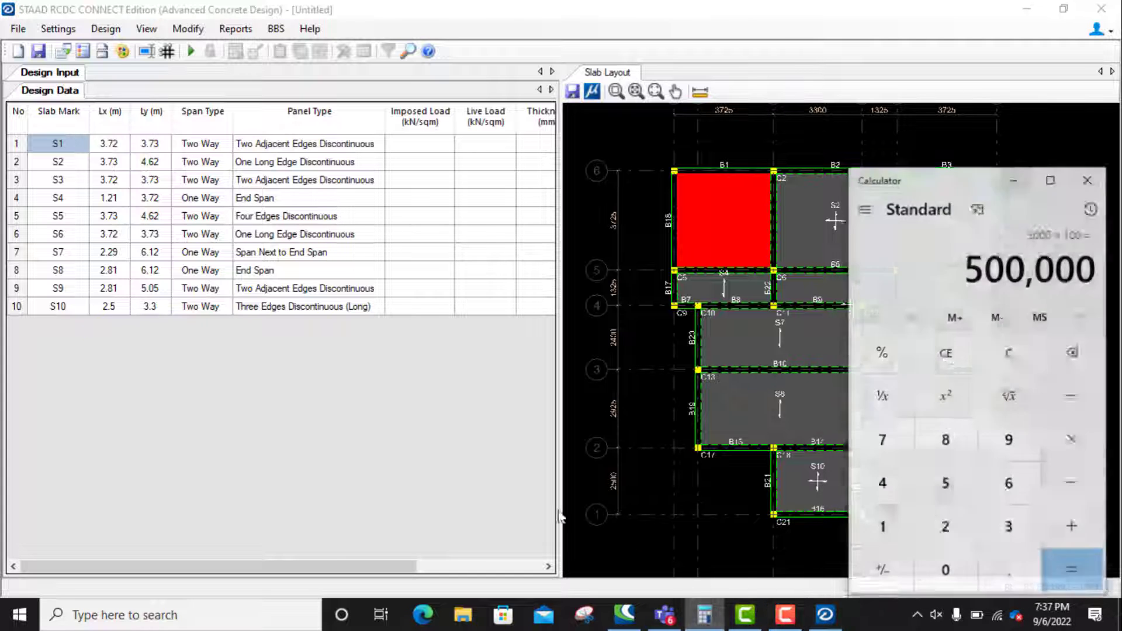
left_click_drag(940, 176, 321, 275)
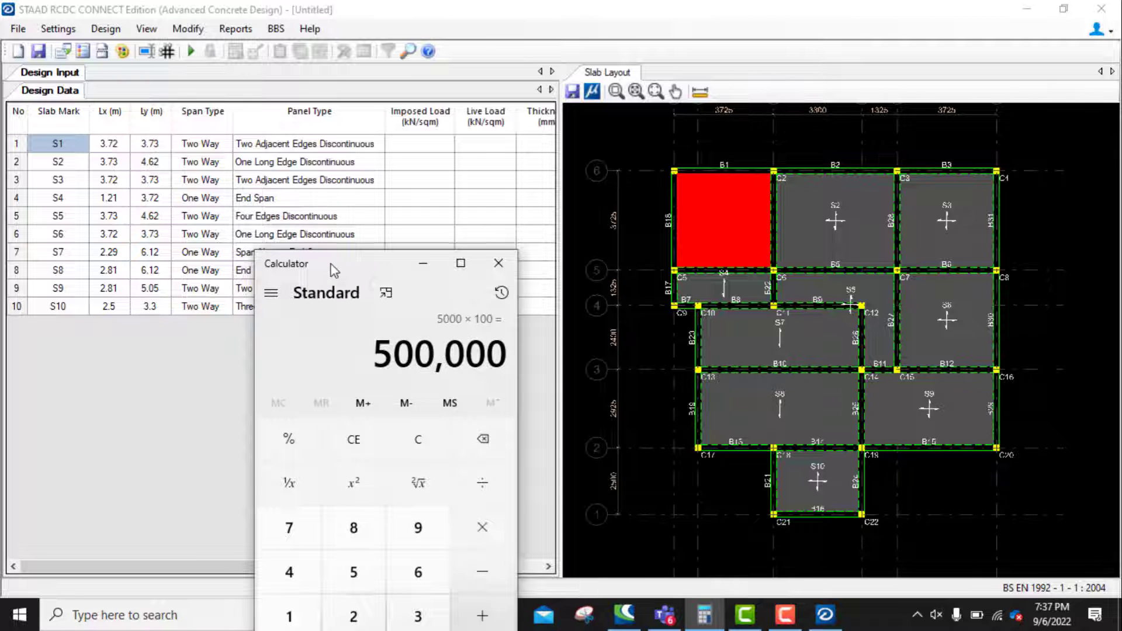
left_click_drag(327, 270, 371, 161)
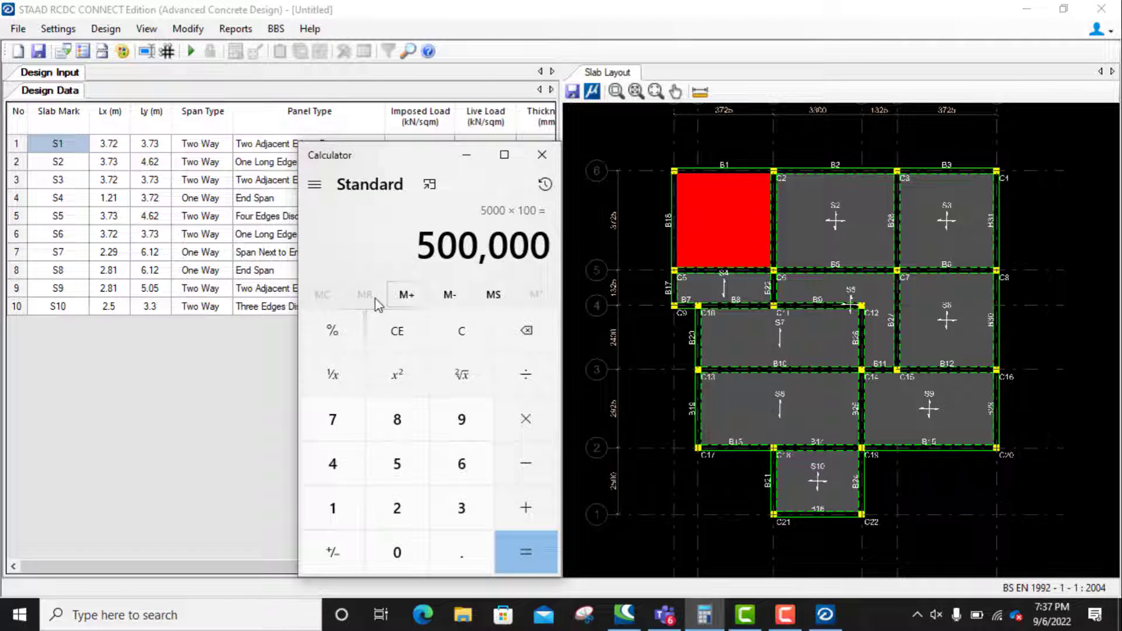
left_click(464, 509)
left_click(463, 555)
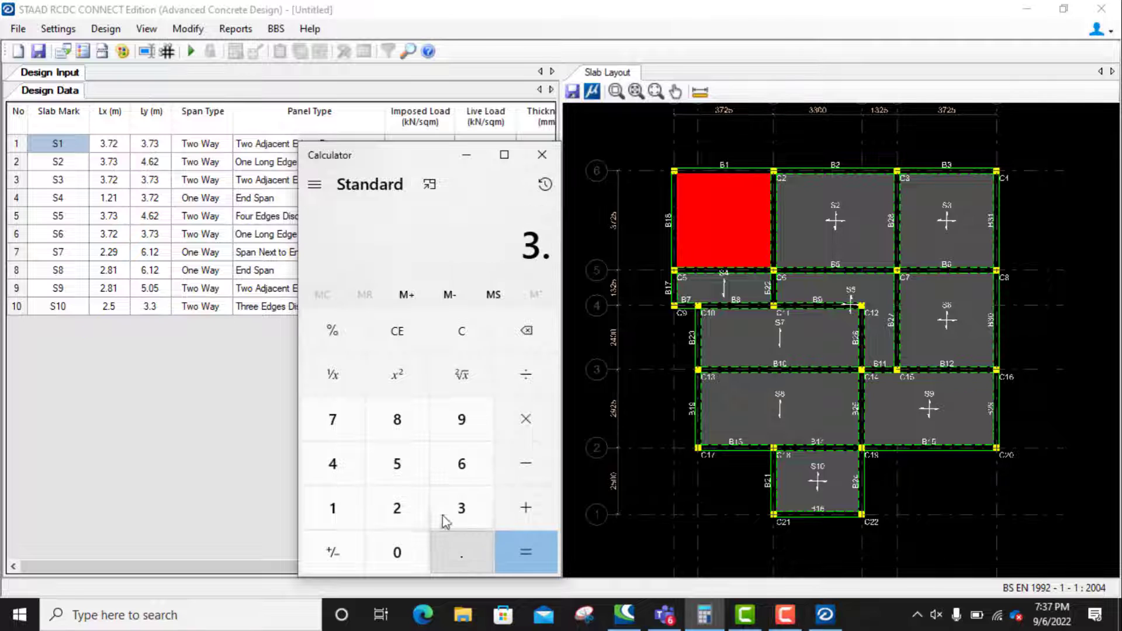
left_click(344, 423)
left_click(461, 506)
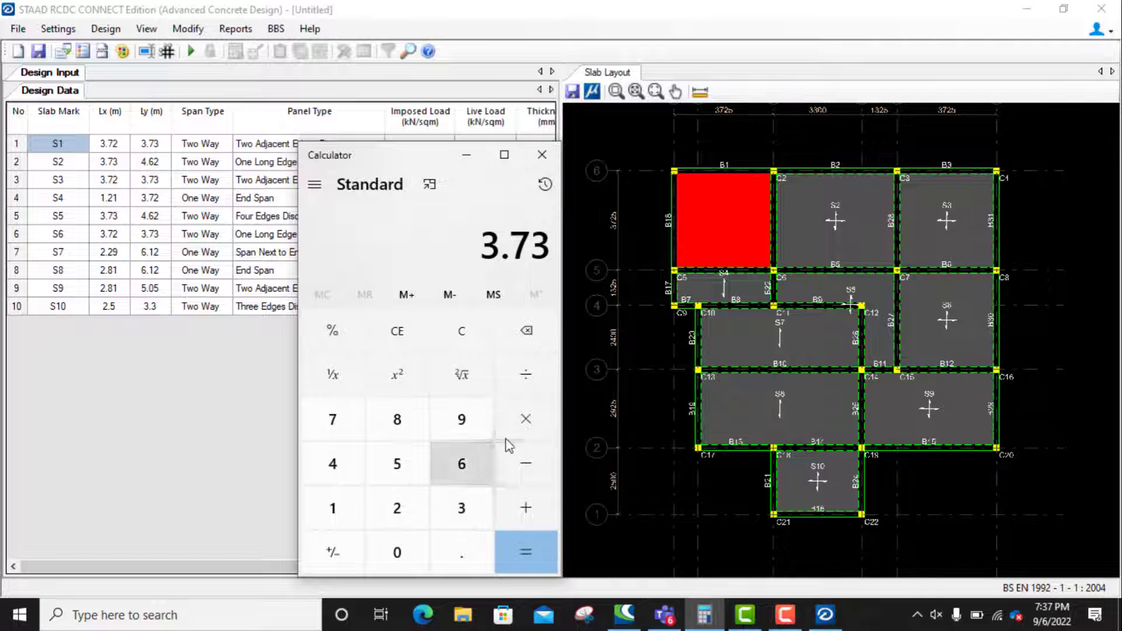
left_click(526, 379)
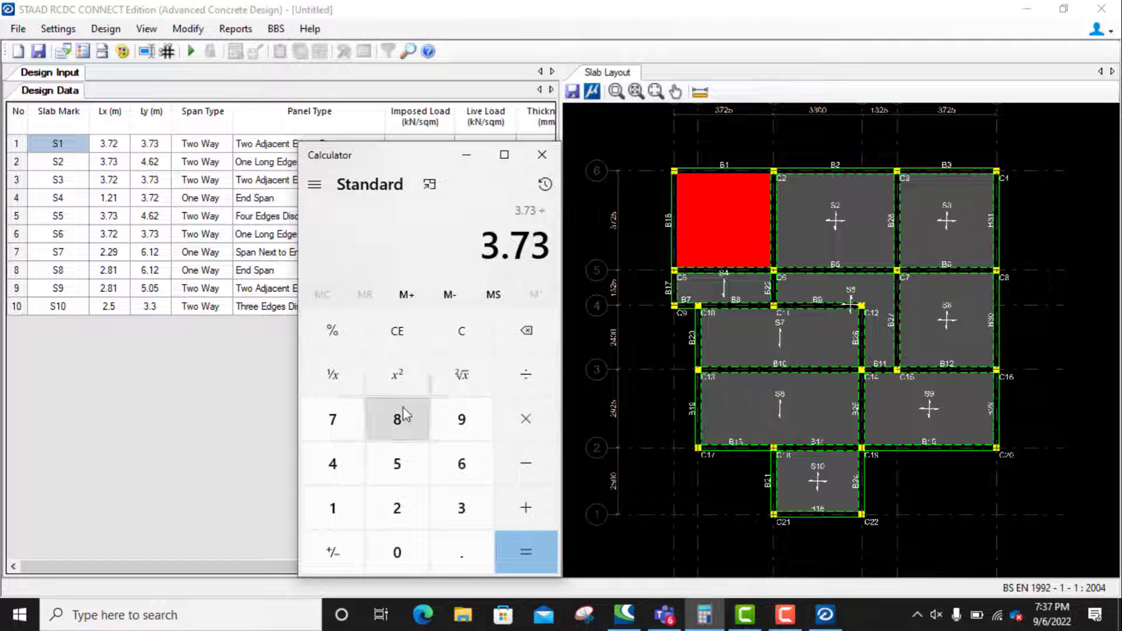
left_click(459, 507)
left_click(456, 559)
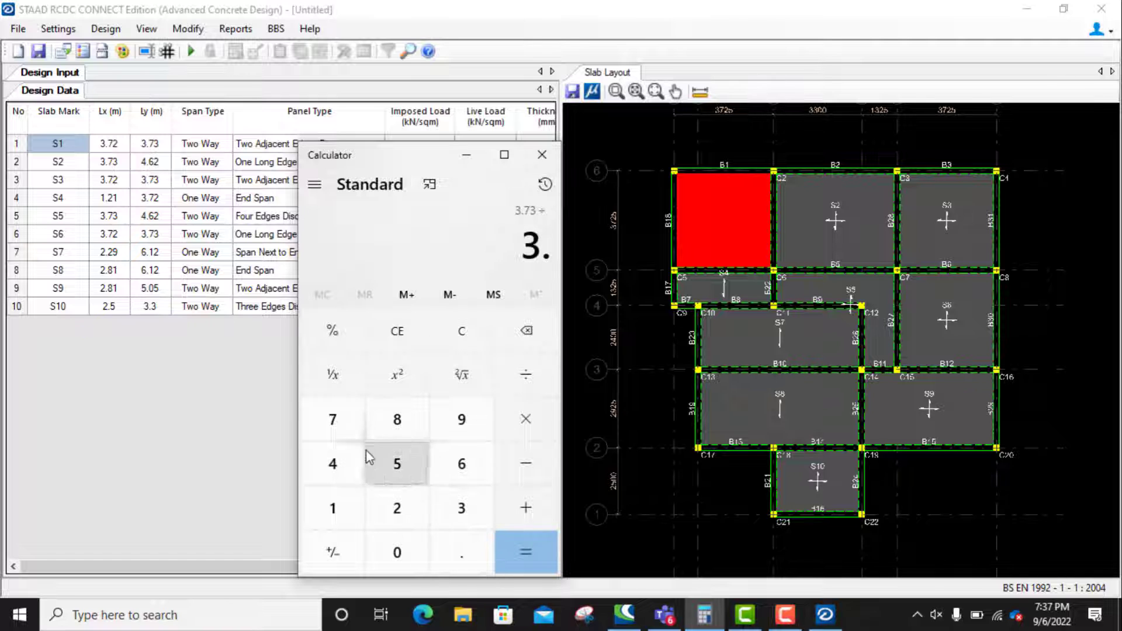
left_click(339, 422)
left_click(401, 513)
left_click(521, 549)
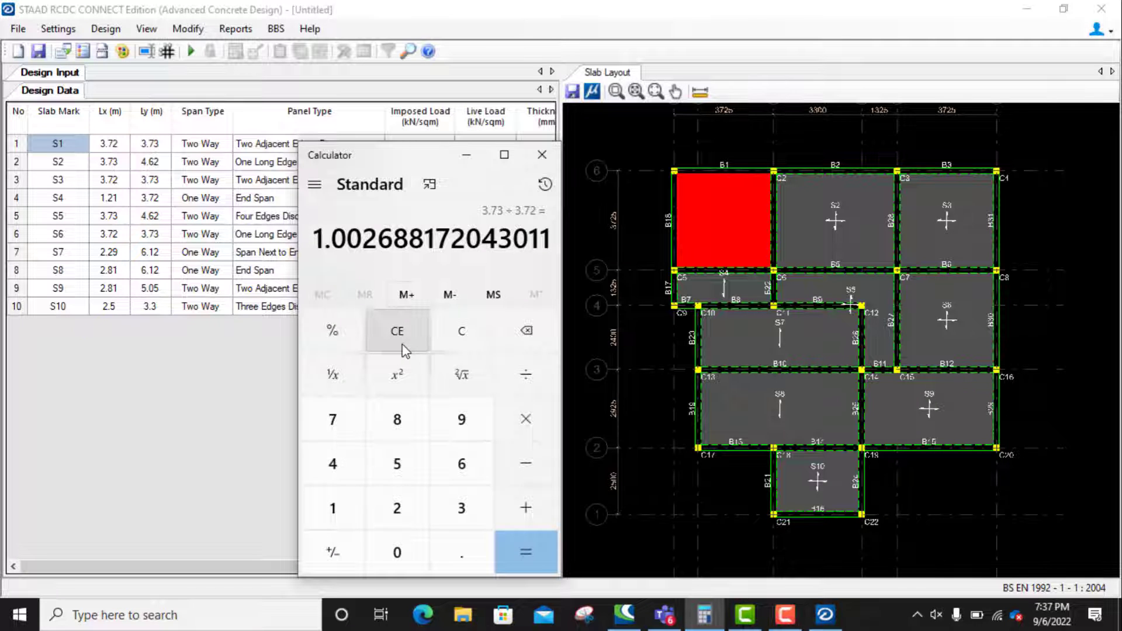
left_click(466, 155)
Locate slabs S2 and S7 in the layout and calculate S7's long-to-short span ratio as 6.12 ÷ 2.29 in Calculator.
left_click(69, 164)
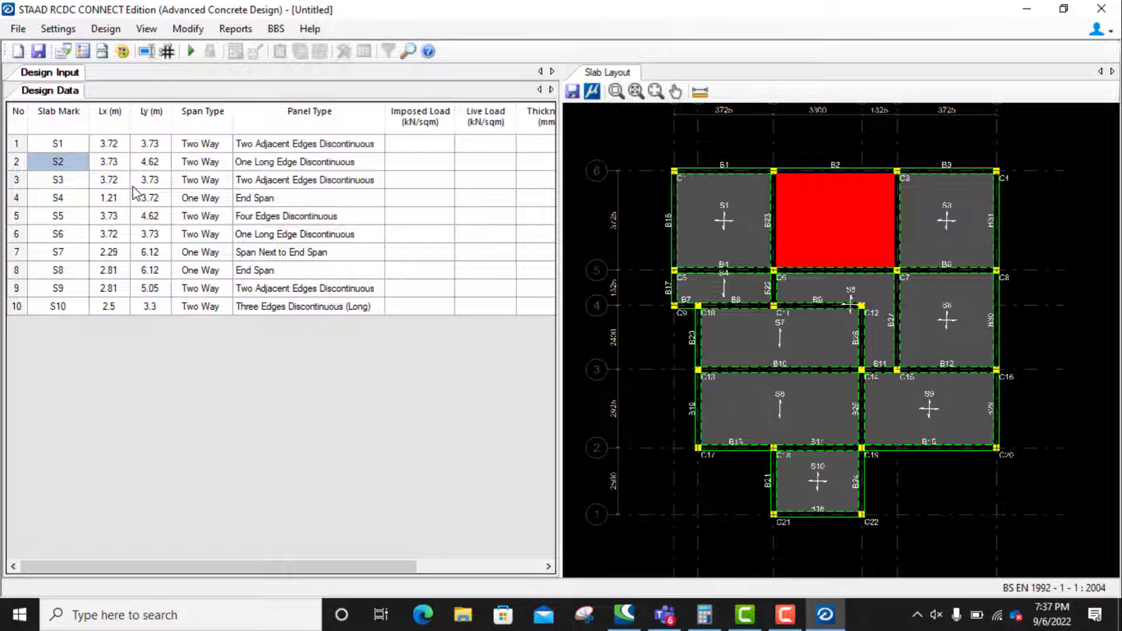
left_click(785, 331)
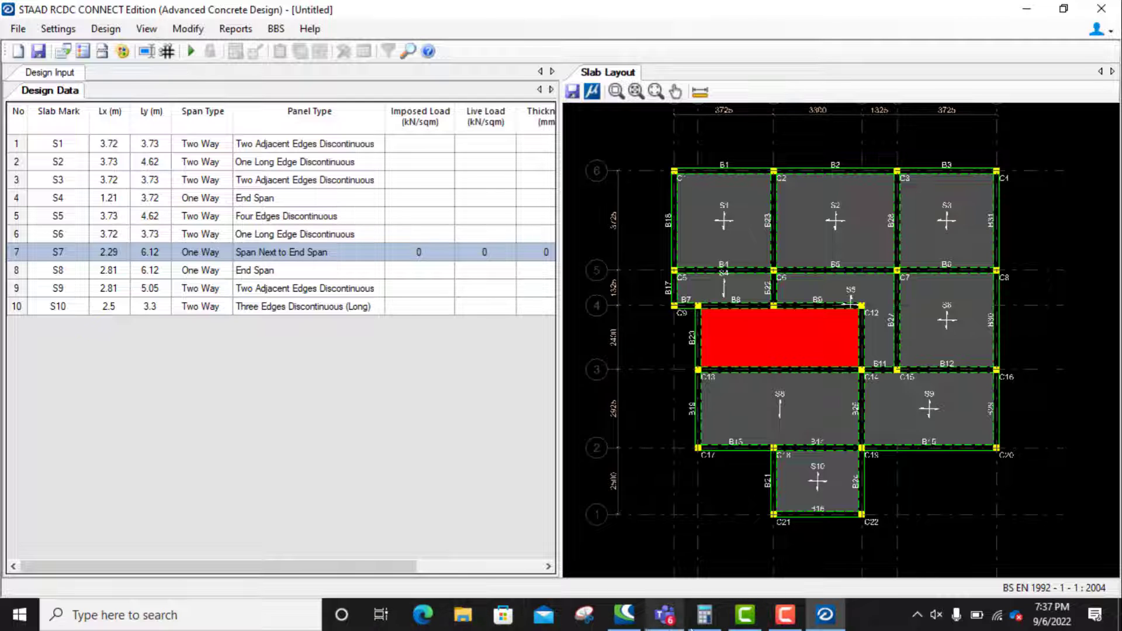
left_click(704, 614)
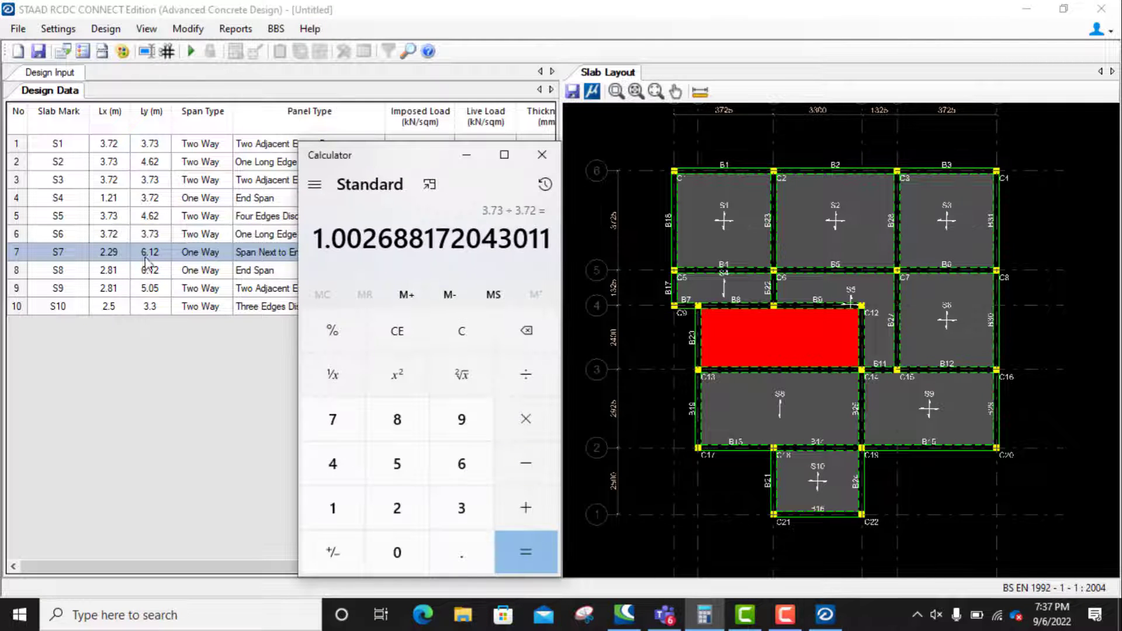
left_click(476, 461)
left_click(457, 541)
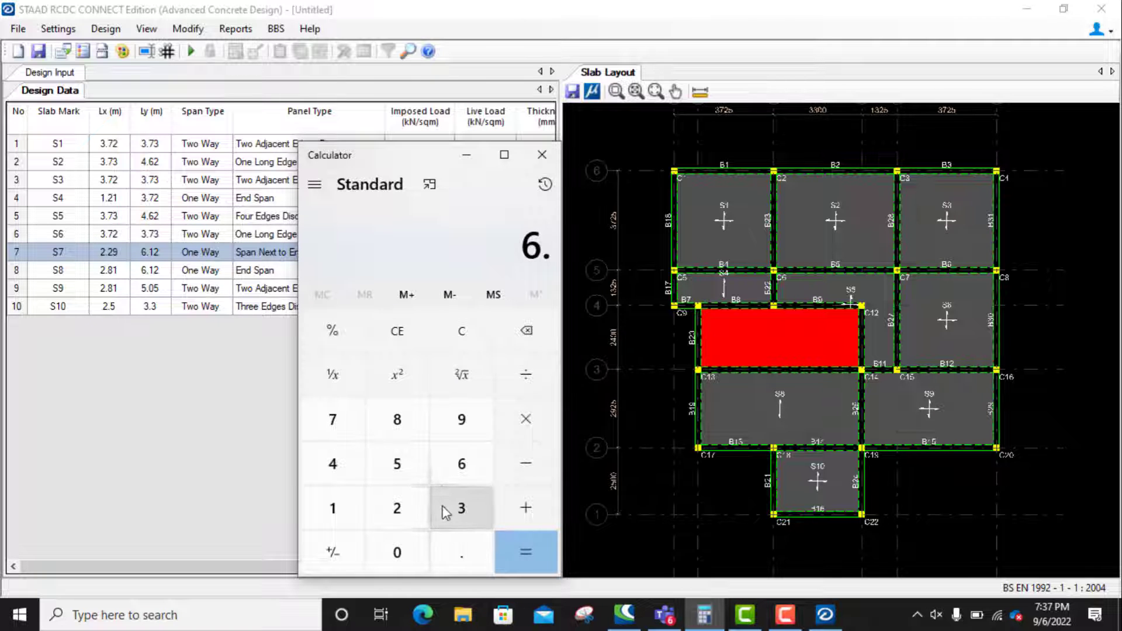
left_click(357, 514)
left_click(397, 508)
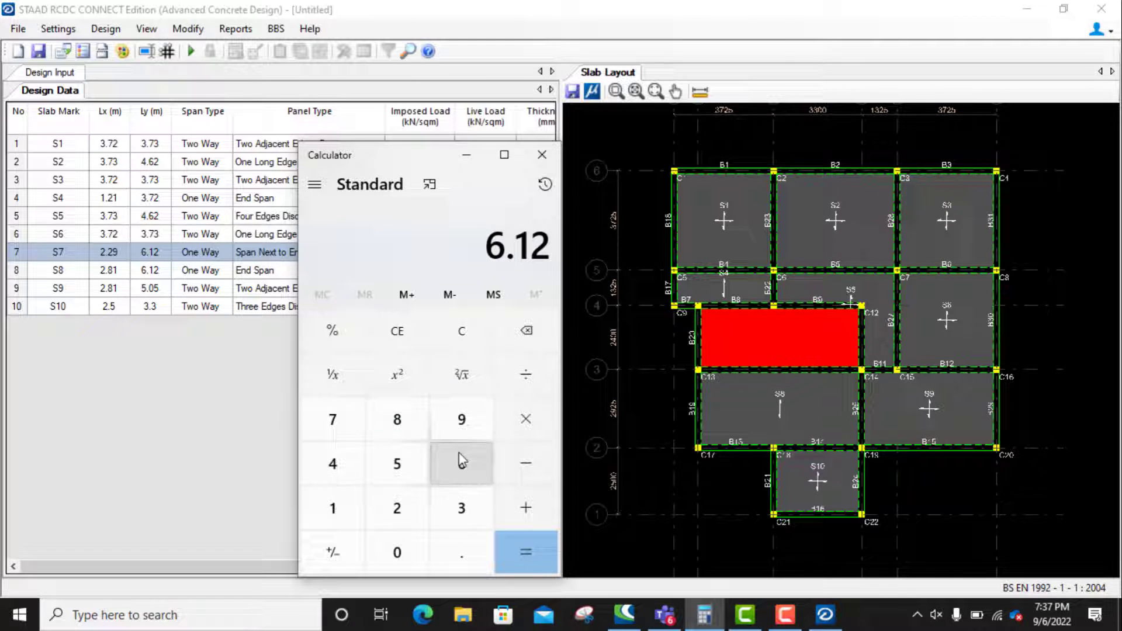
left_click(526, 375)
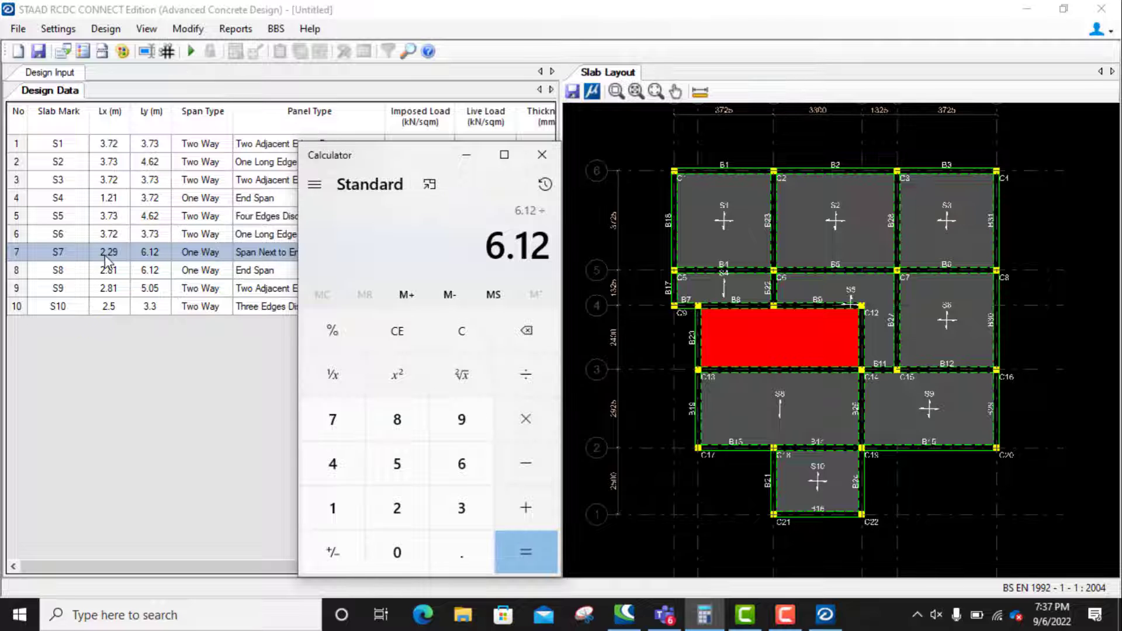
left_click(397, 509)
left_click(461, 555)
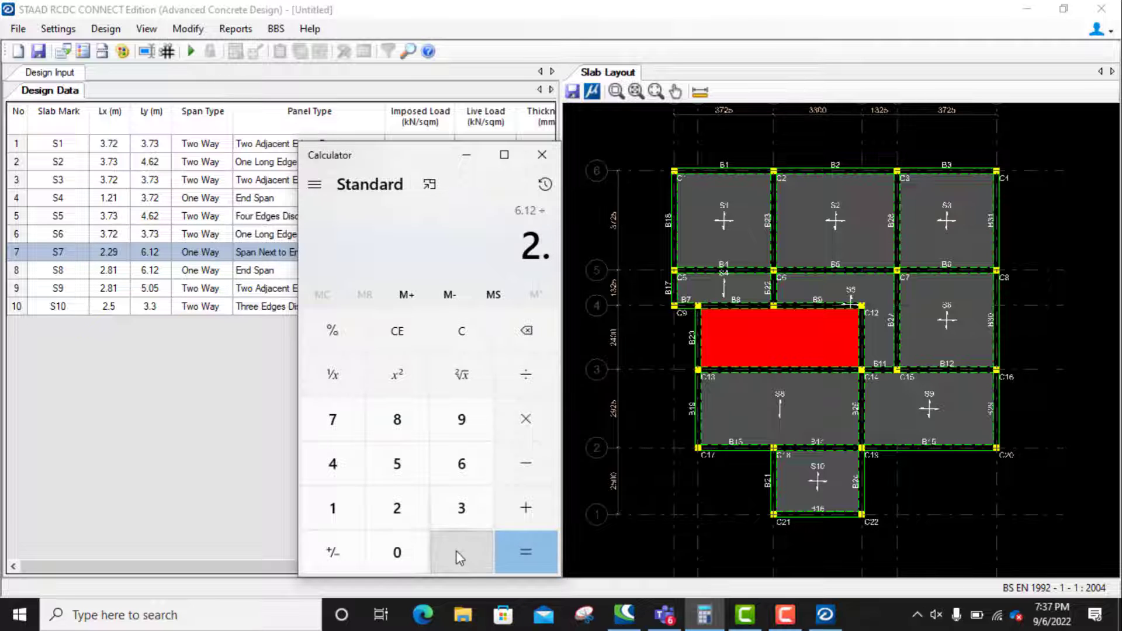
left_click(396, 509)
left_click(461, 419)
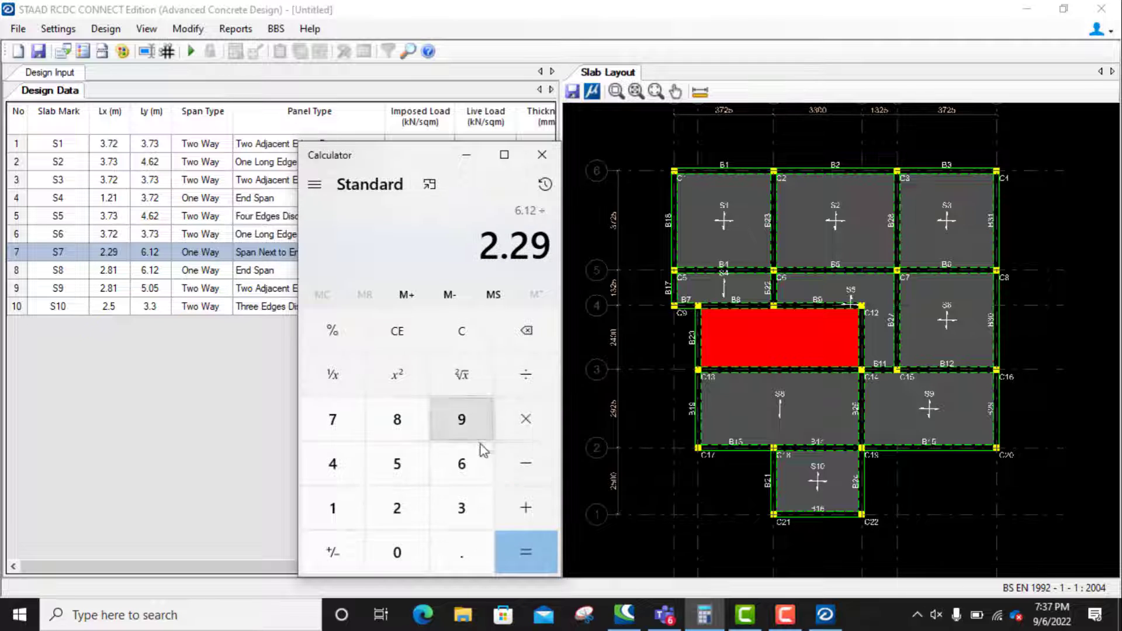
left_click(529, 555)
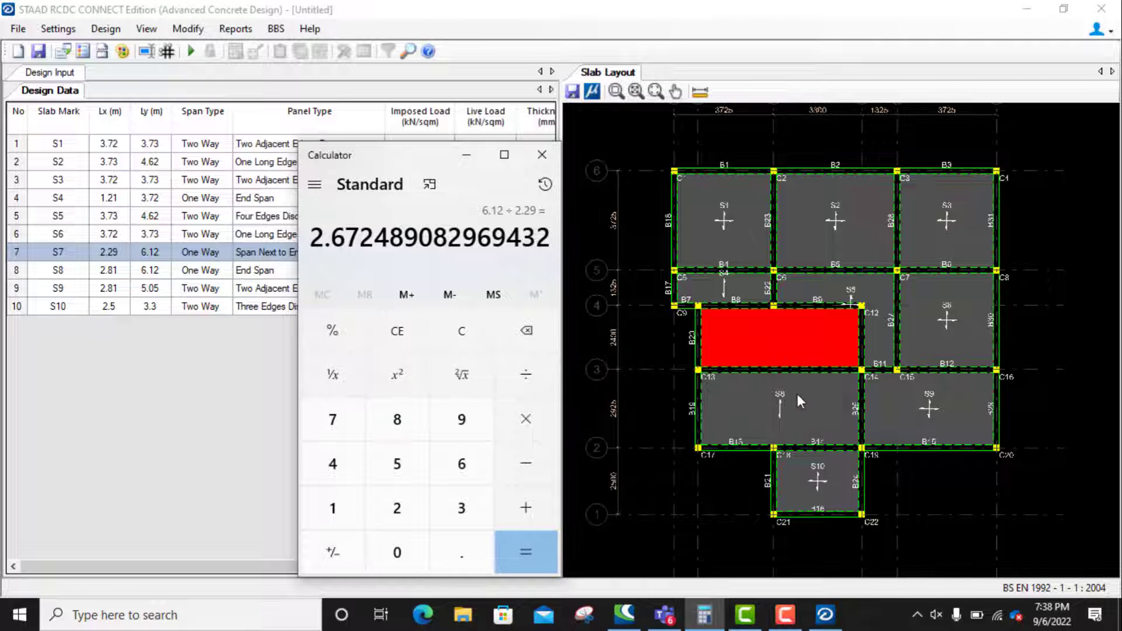
left_click(467, 158)
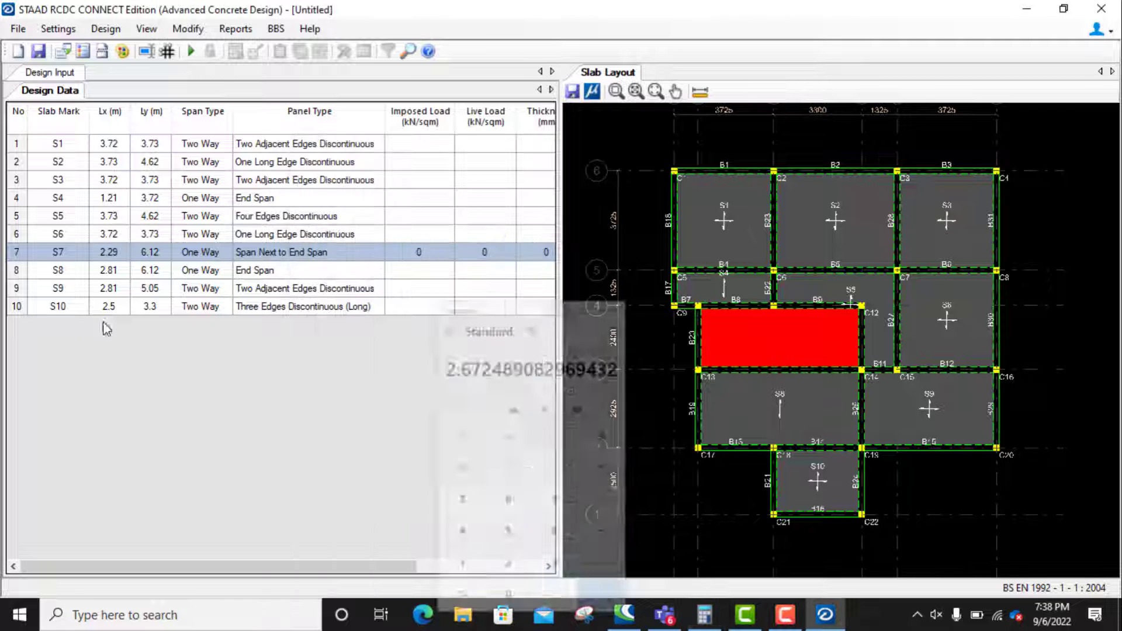
Check the span types and panel types of slabs S1, S2 and S3 against their edges in the layout plan.
left_click(59, 146)
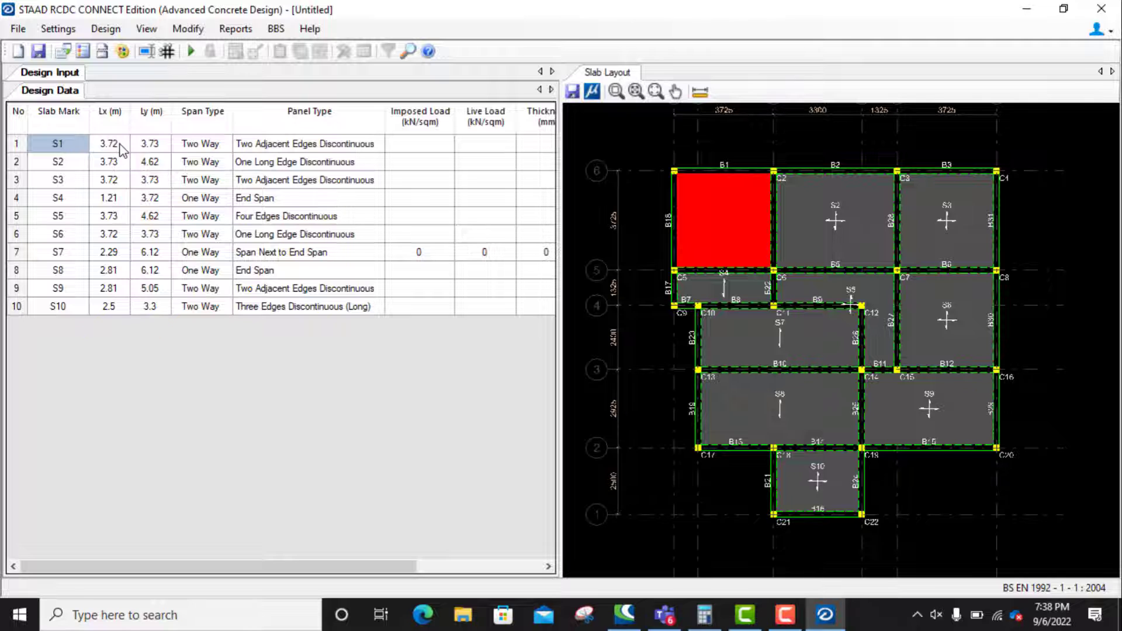
left_click(208, 148)
left_click(59, 166)
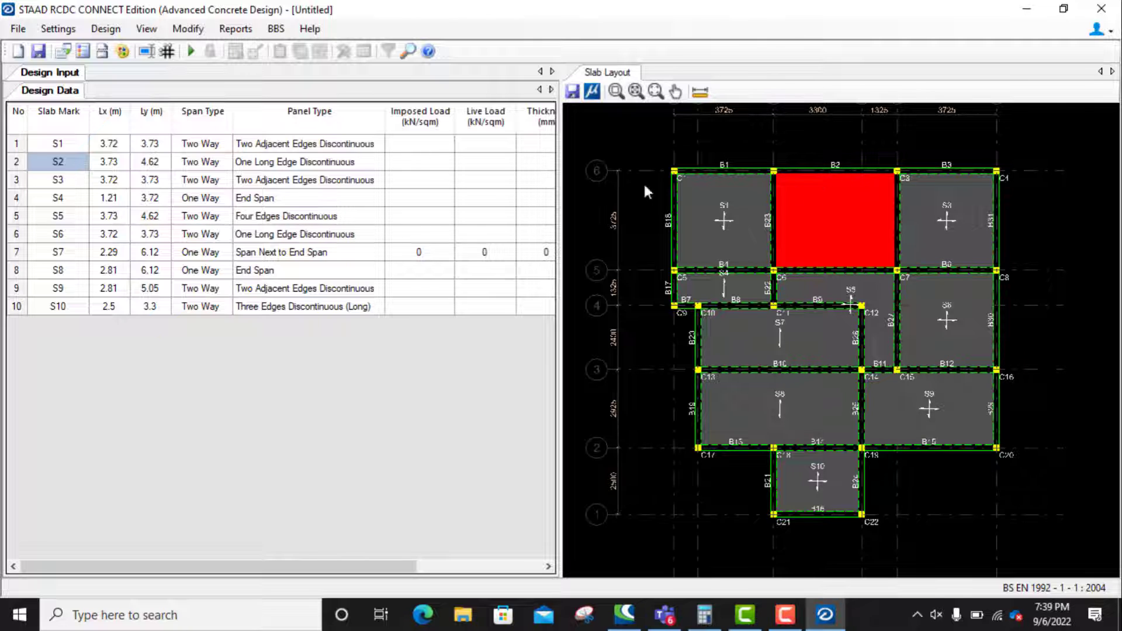
left_click(75, 181)
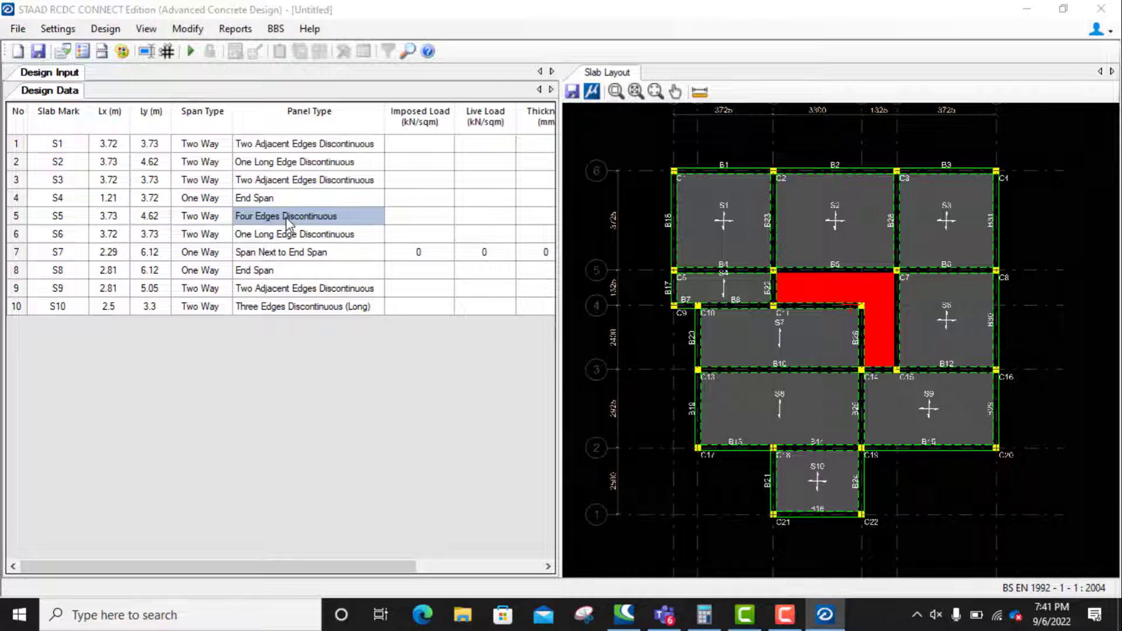
Set the panel type of slab S5 to Interior Panel.
left_click(285, 216)
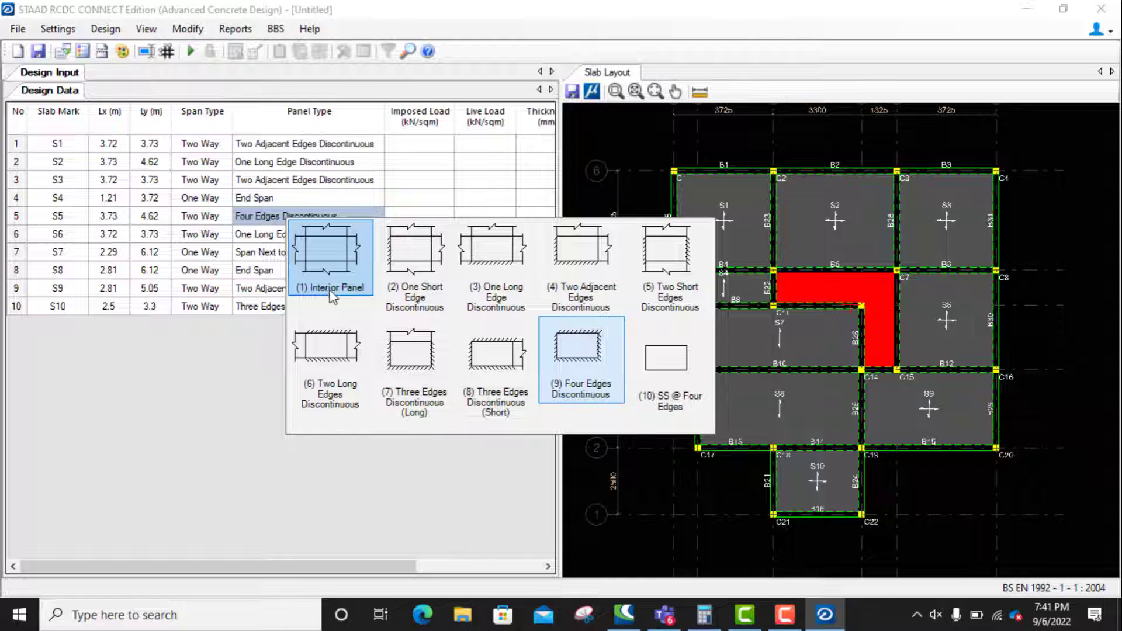
left_click(324, 252)
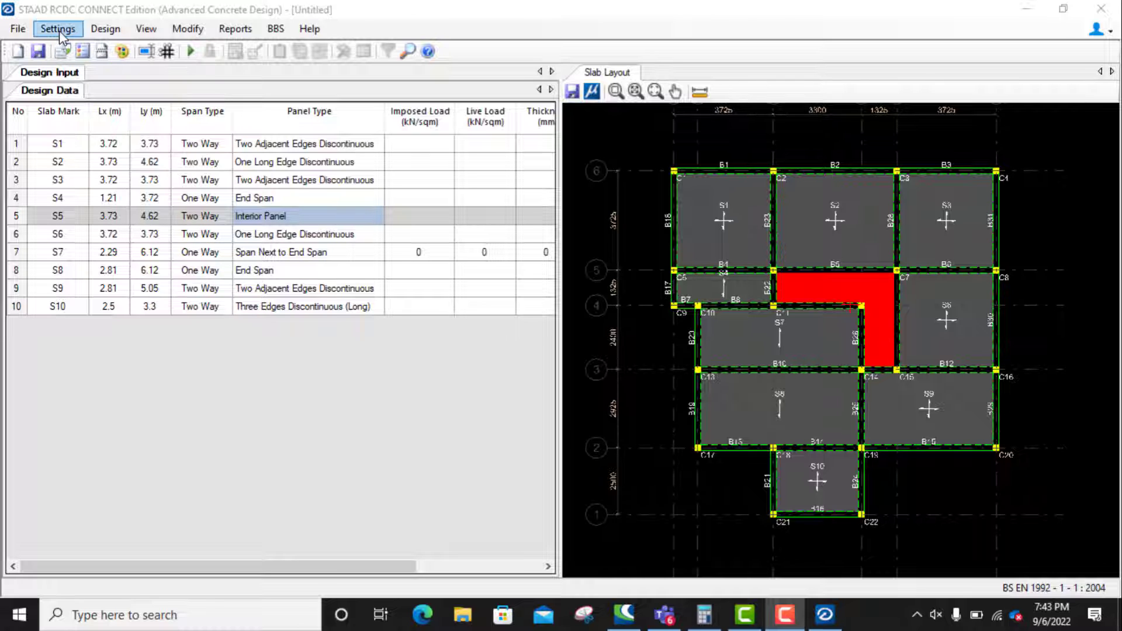
Select slab S1's imposed load entry and calculate the slab's own weight in Calculator as 0.15 × 25.
left_click(431, 147)
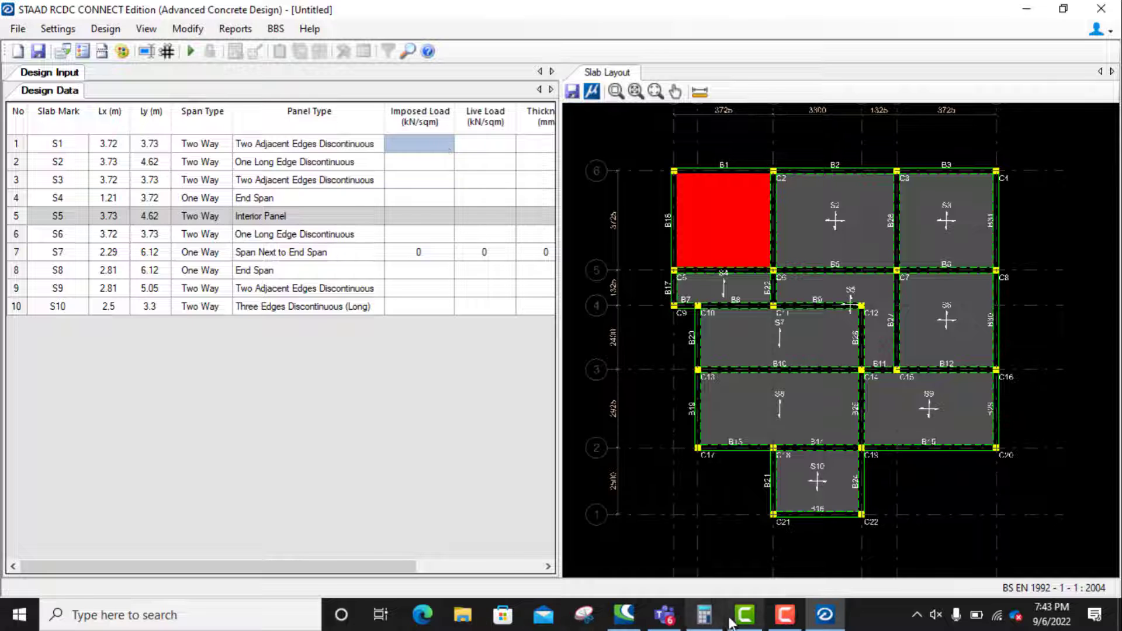
left_click(704, 614)
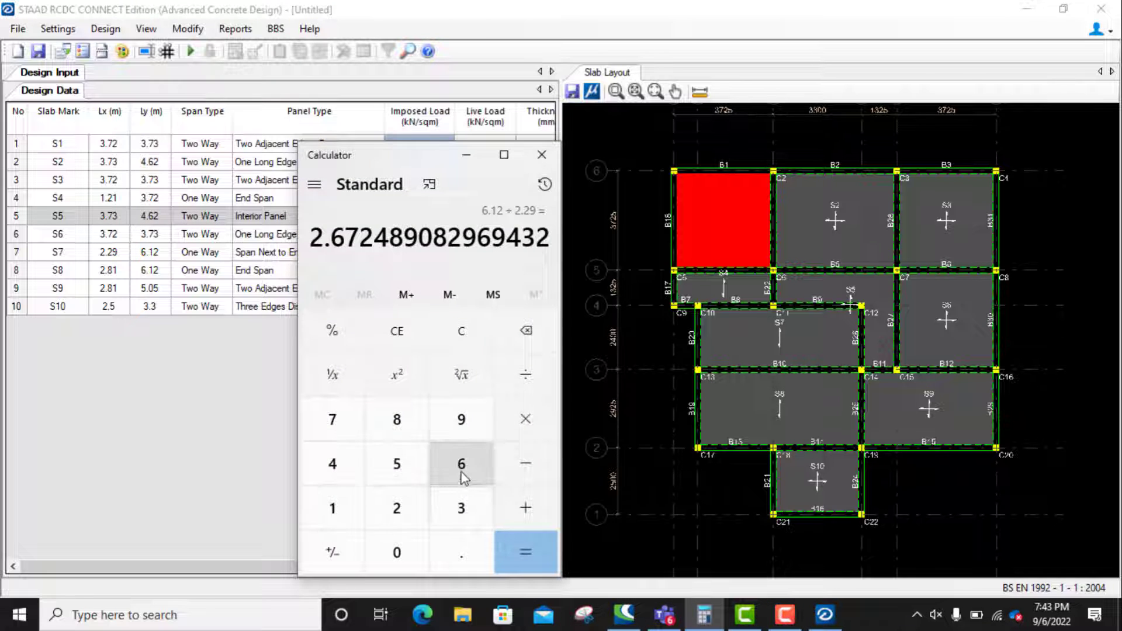
left_click(355, 512)
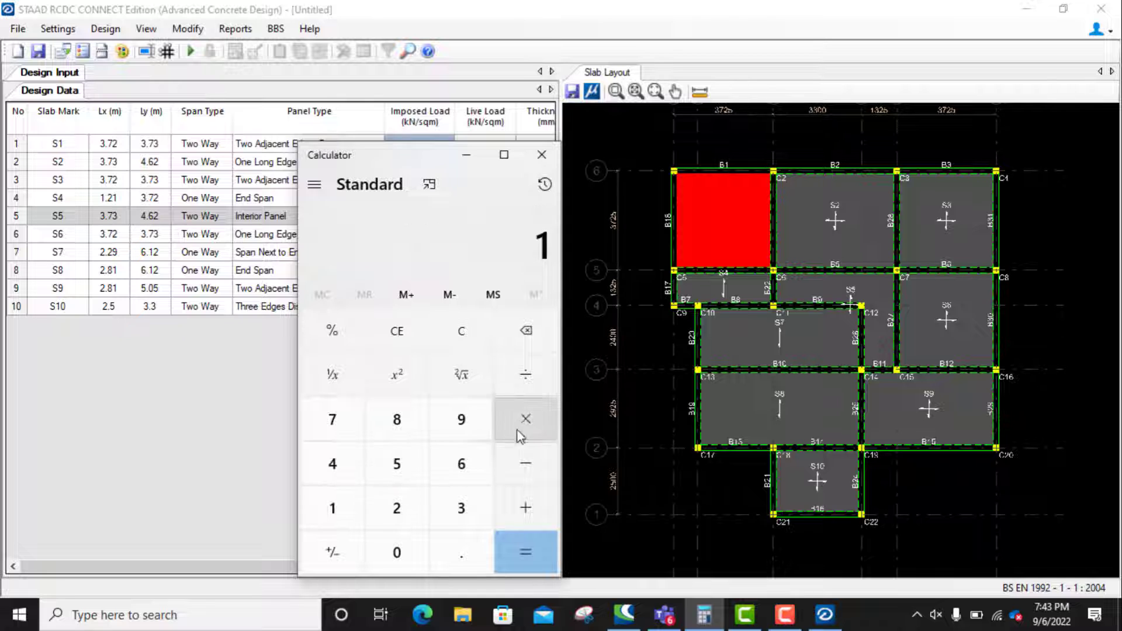
left_click(462, 332)
left_click(349, 513)
left_click(462, 552)
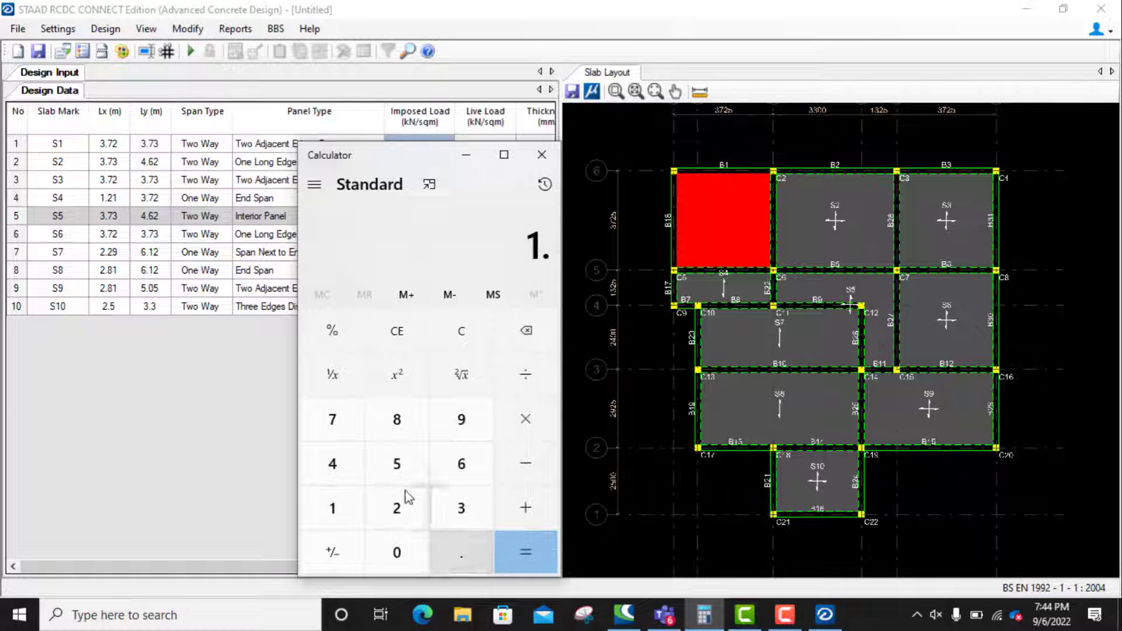
left_click(524, 349)
left_click(522, 347)
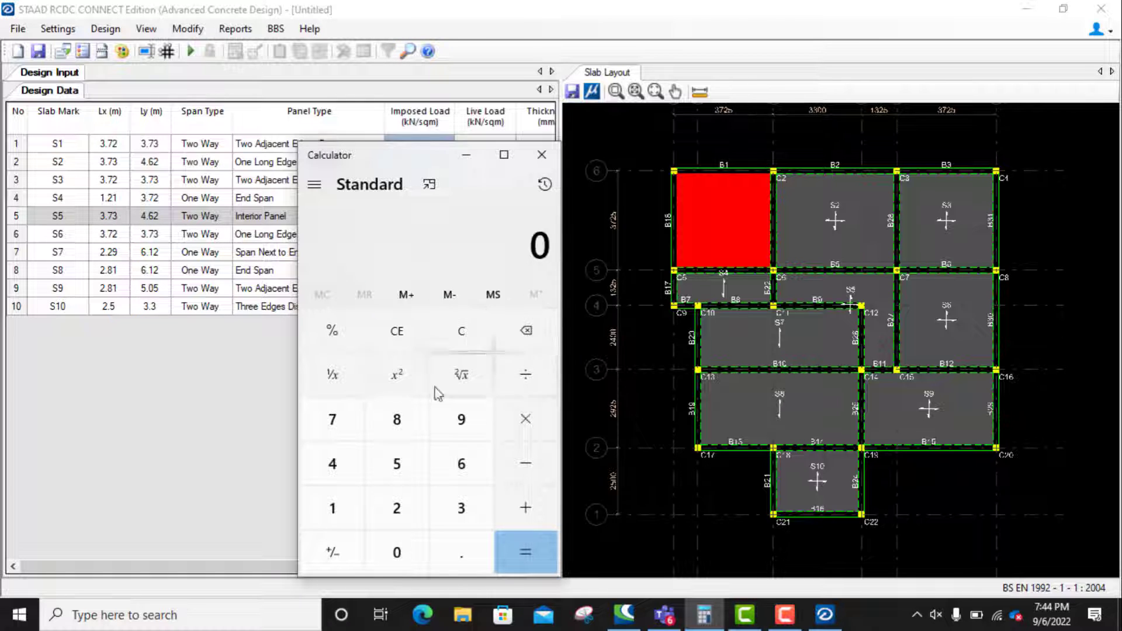
left_click(462, 553)
left_click(351, 510)
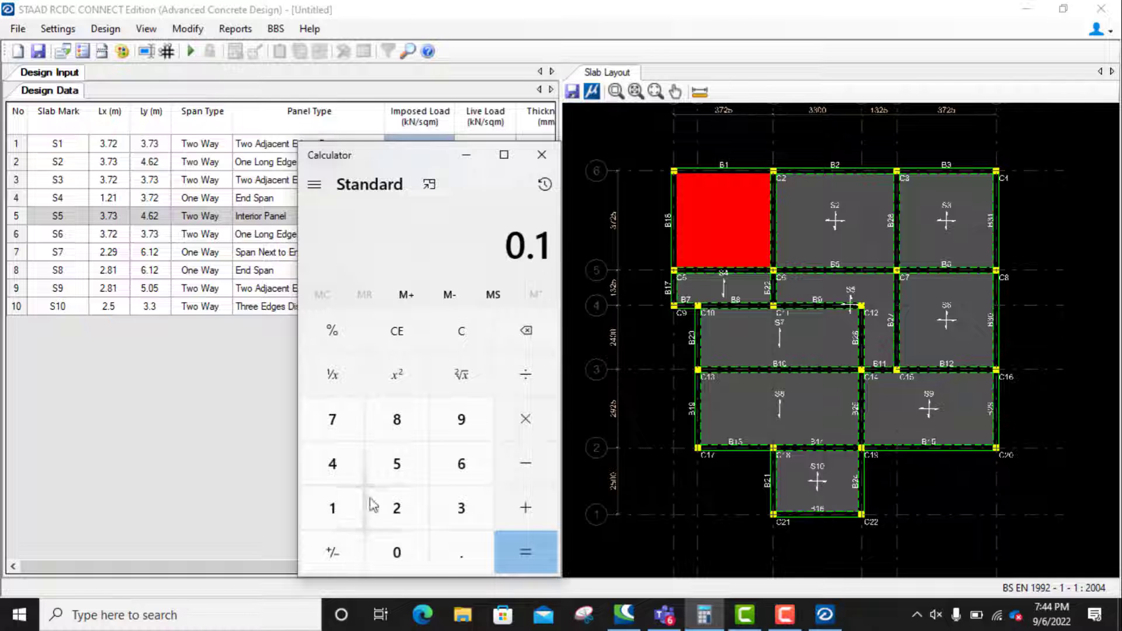
left_click(400, 462)
left_click(526, 423)
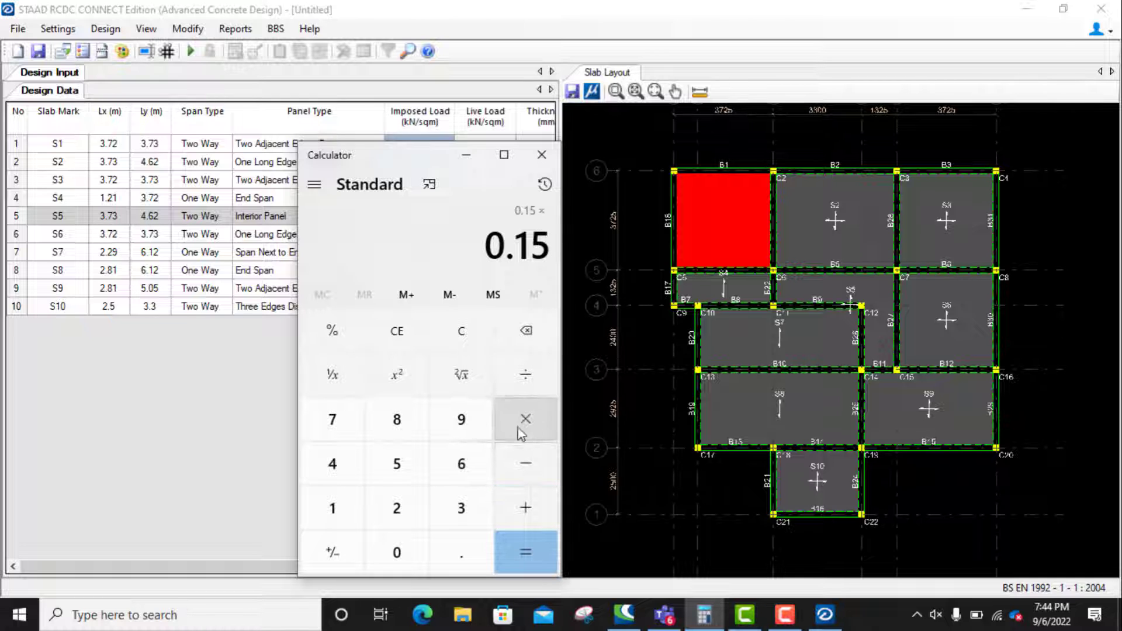
left_click(398, 510)
left_click(397, 463)
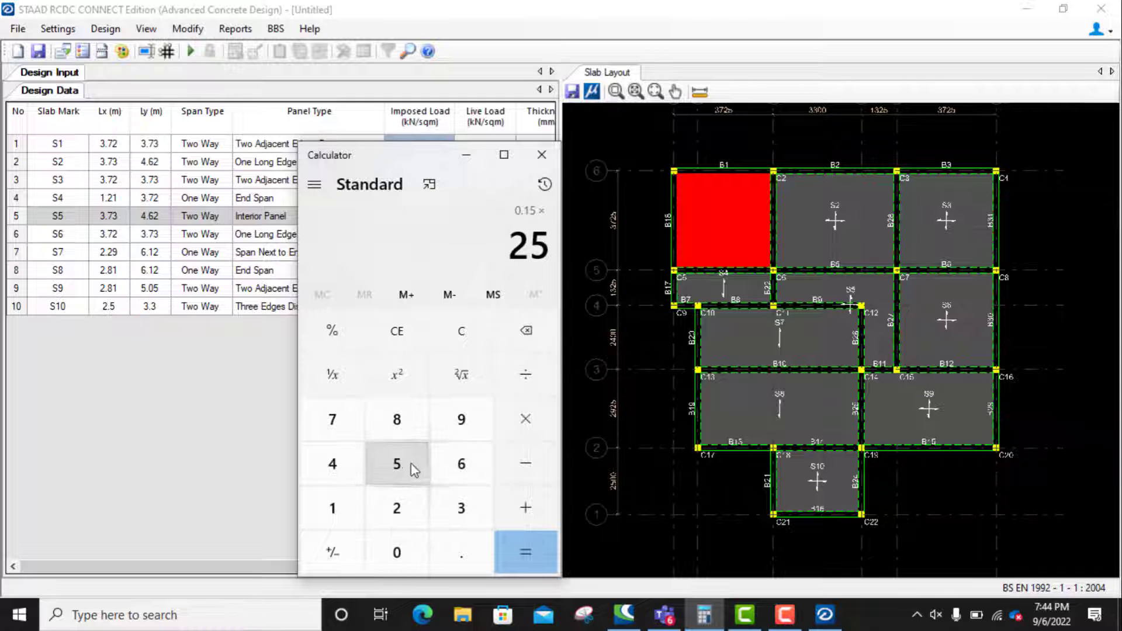
left_click(525, 559)
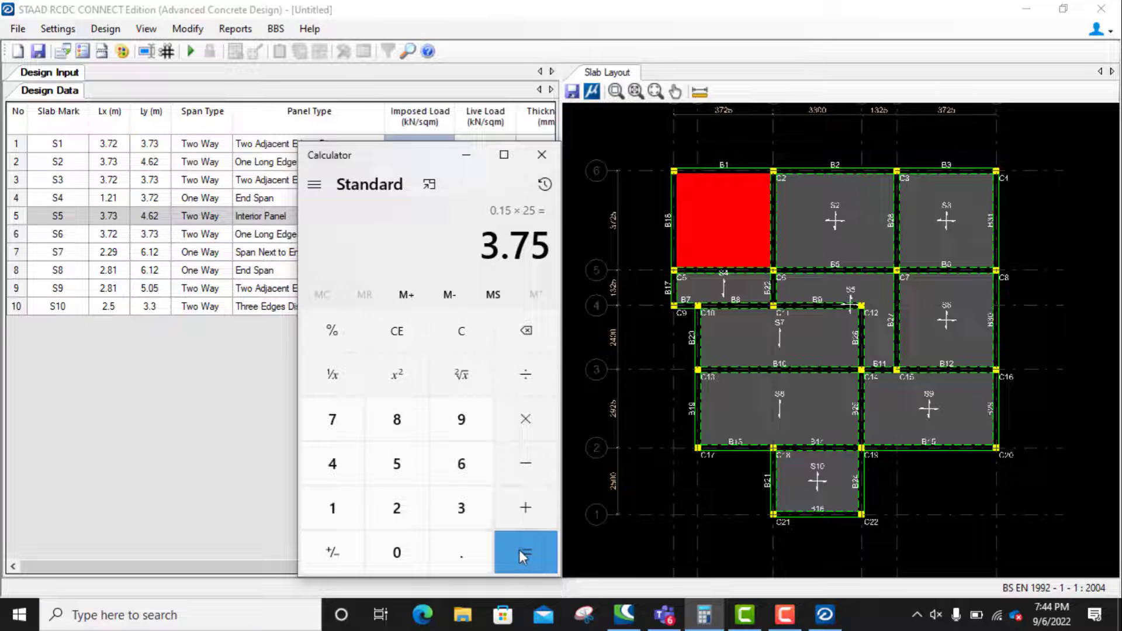
Add 1 to the calculated slab weight in Calculator.
left_click(528, 507)
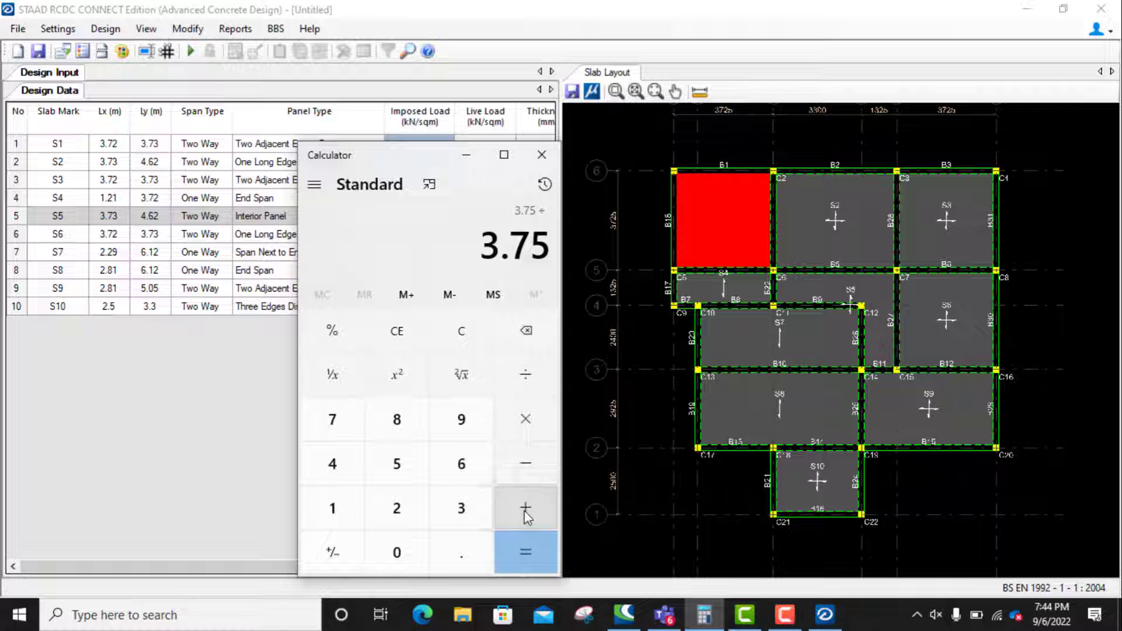
left_click(345, 507)
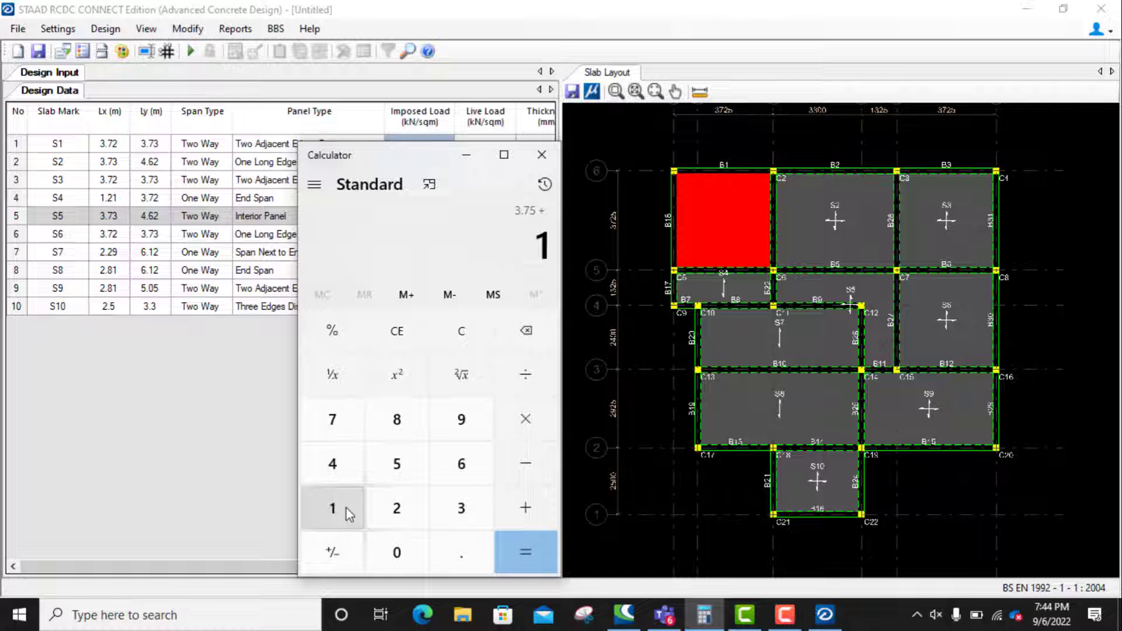
left_click(523, 558)
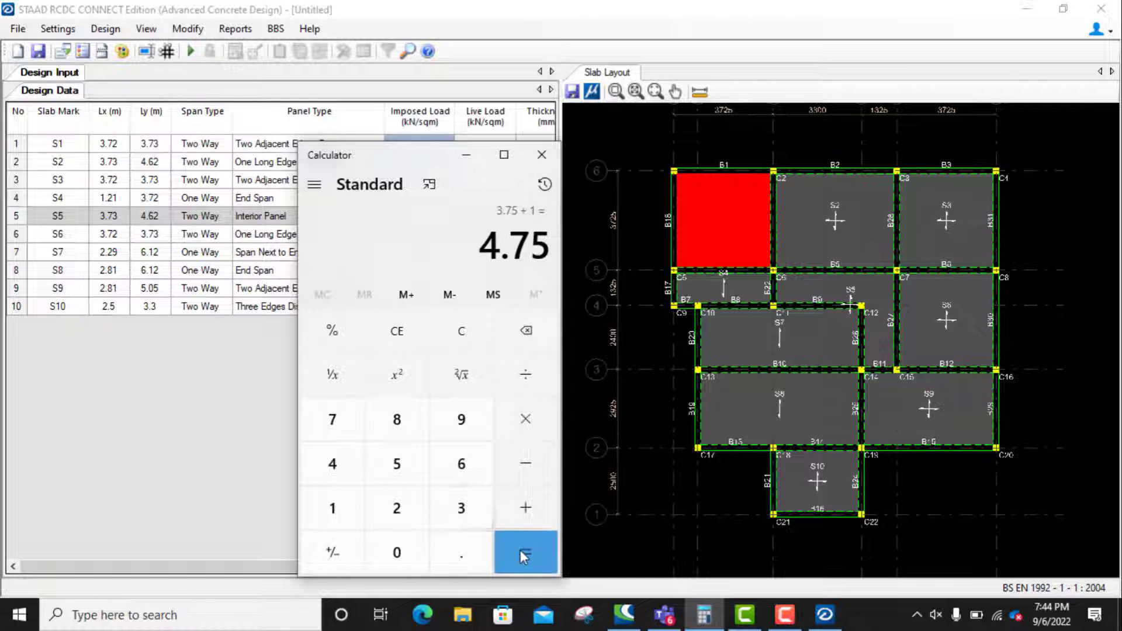
Give slab S1 an imposed load of 4.75 kN/sqm, a live load of 1.5 kN/sqm and a thickness of 150 mm.
left_click(465, 155)
left_click(416, 145)
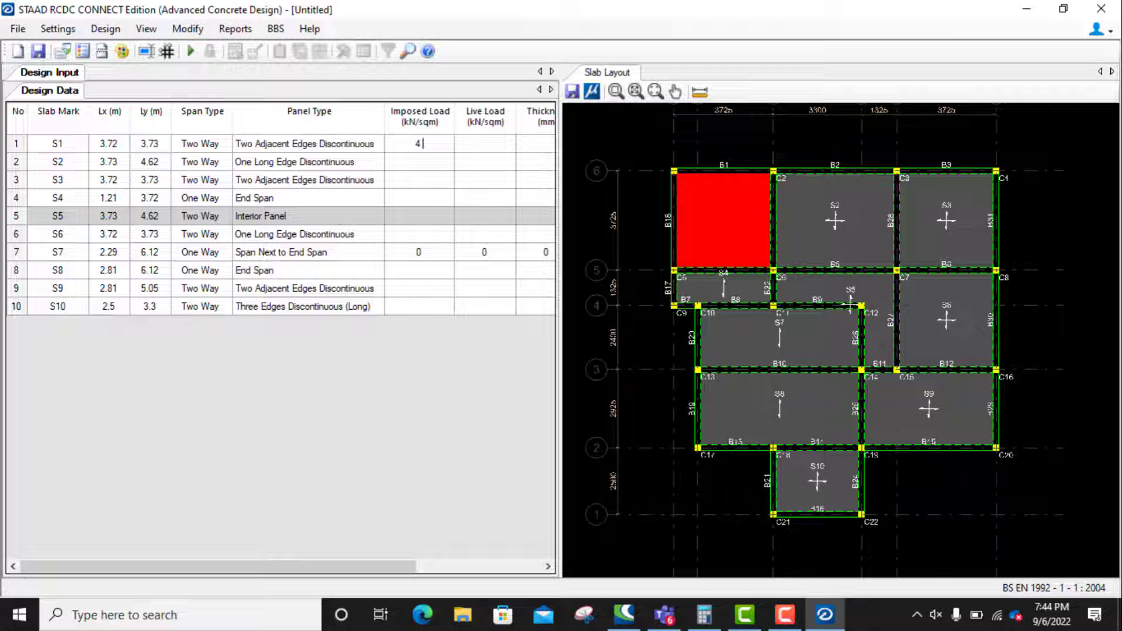
type("4.75")
left_click(475, 146)
type("1.5")
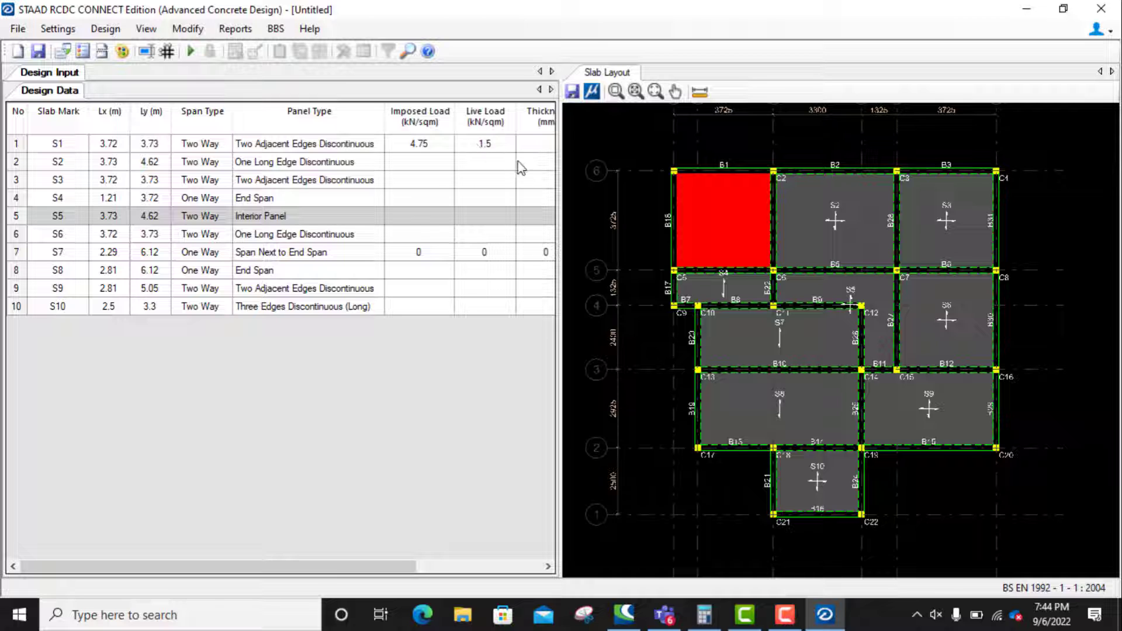
left_click(529, 147)
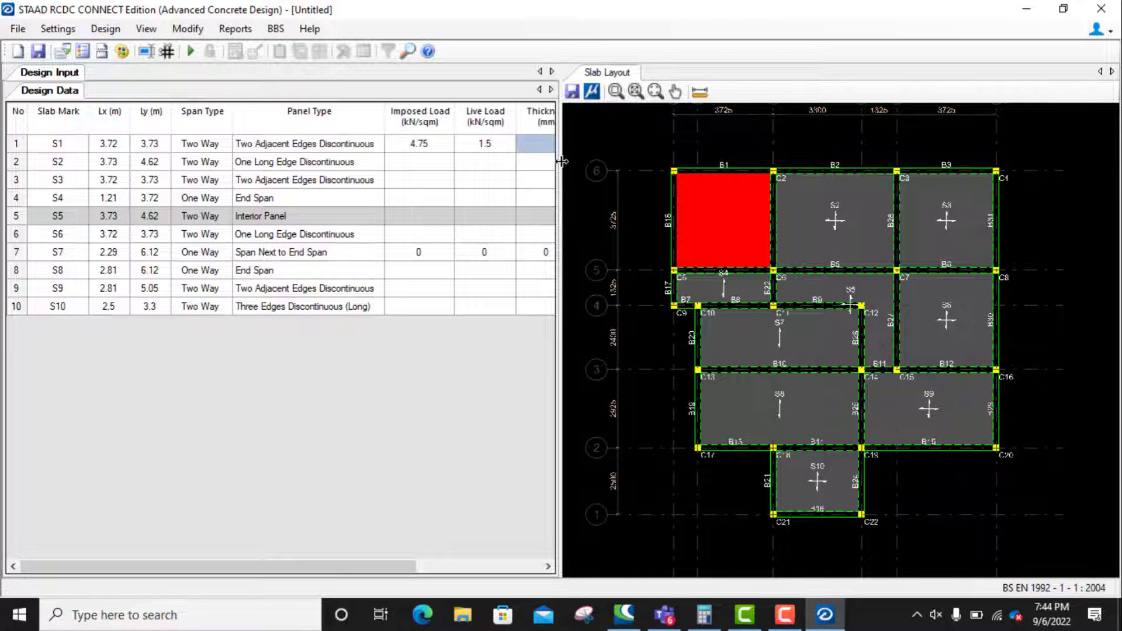
left_click_drag(567, 161, 582, 161)
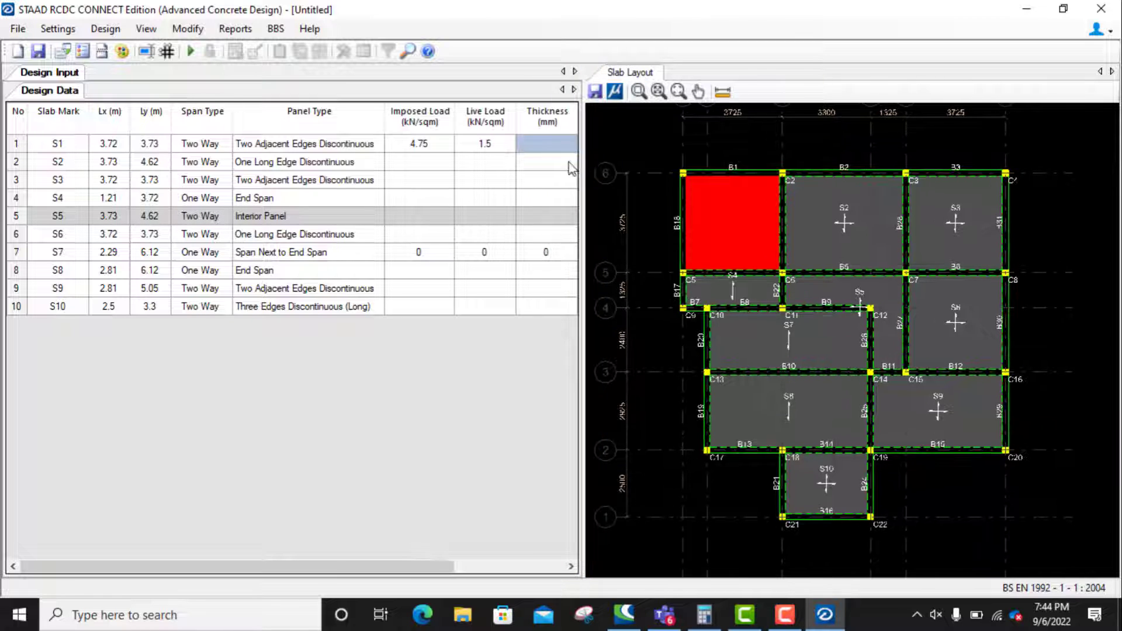
left_click(545, 145)
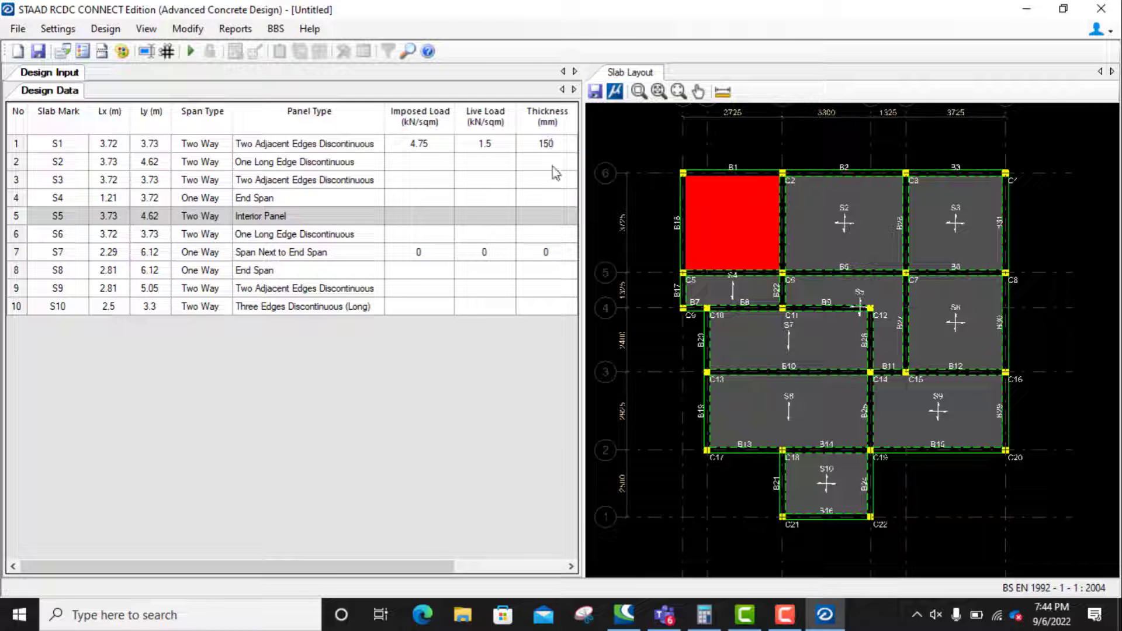
Copy slab S1's imposed load, live load and thickness to slabs S2 through S10.
left_click(405, 144)
left_click_drag(407, 149, 548, 159)
key("ctrl+c")
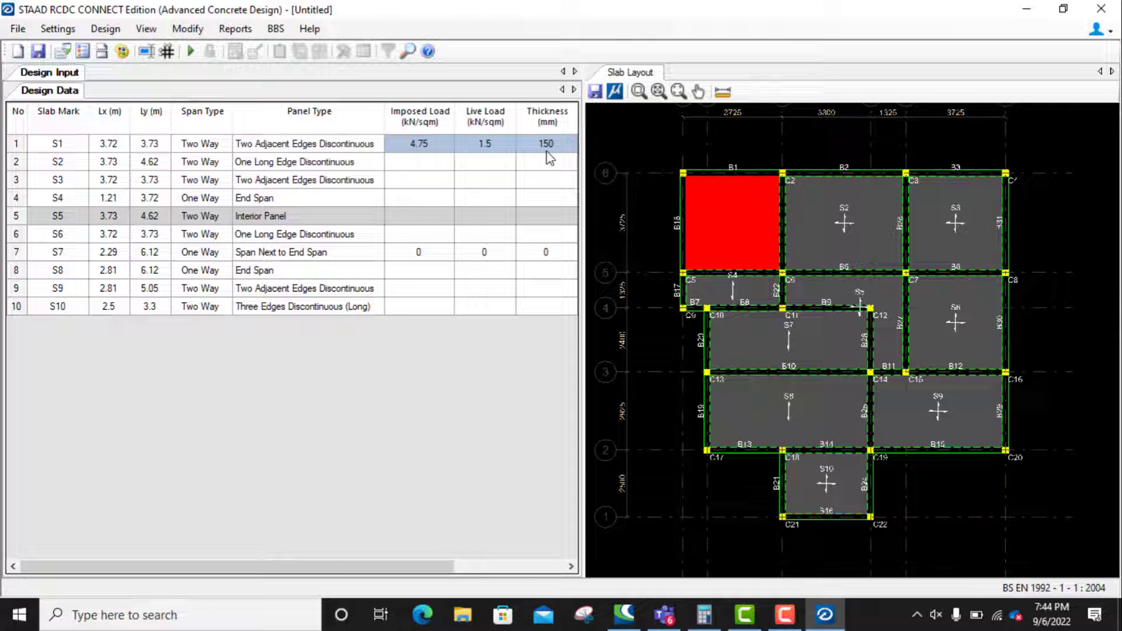
left_click_drag(423, 163, 566, 316)
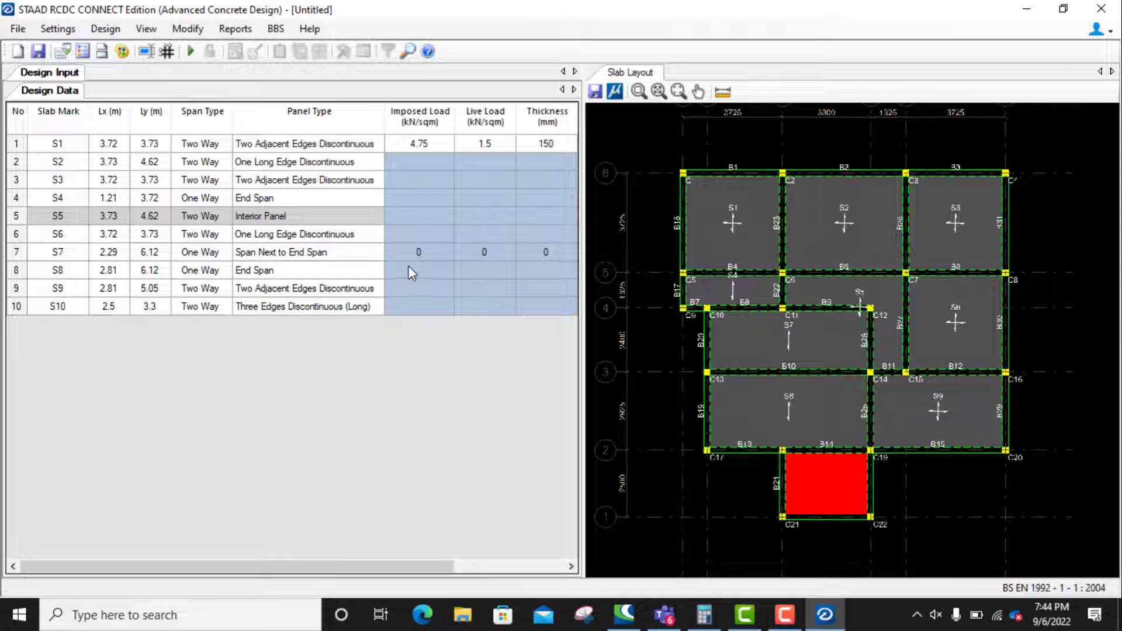
key("ctrl+v")
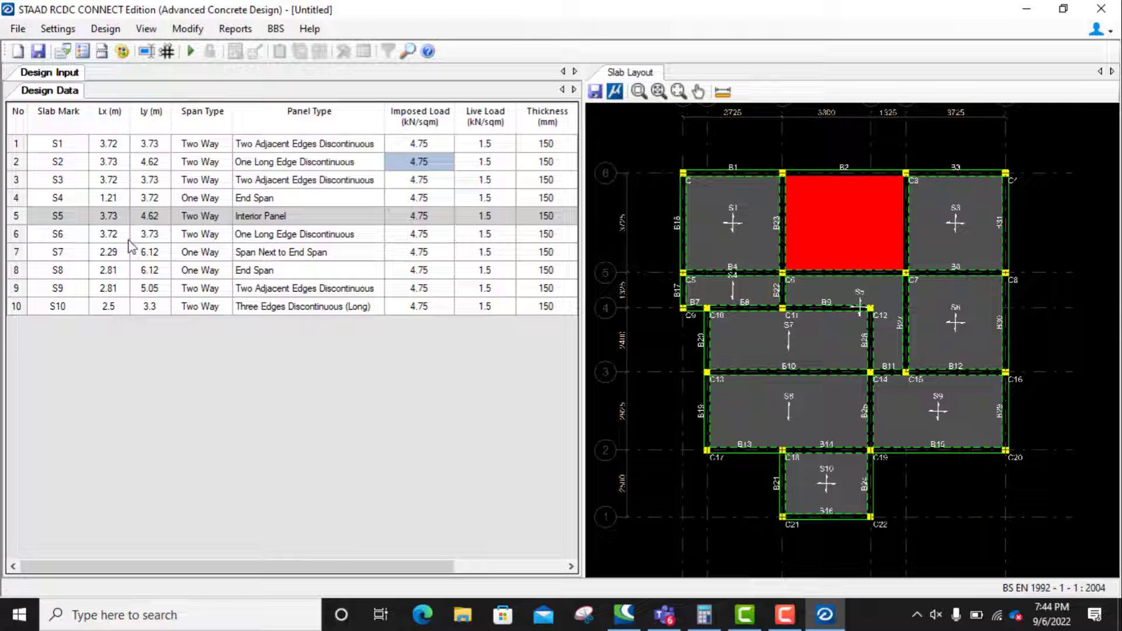
In the design parameters, set the concrete grade to C25/30, steel grade to Fy410 and main reinforcement cover to 25 mm.
left_click(58, 29)
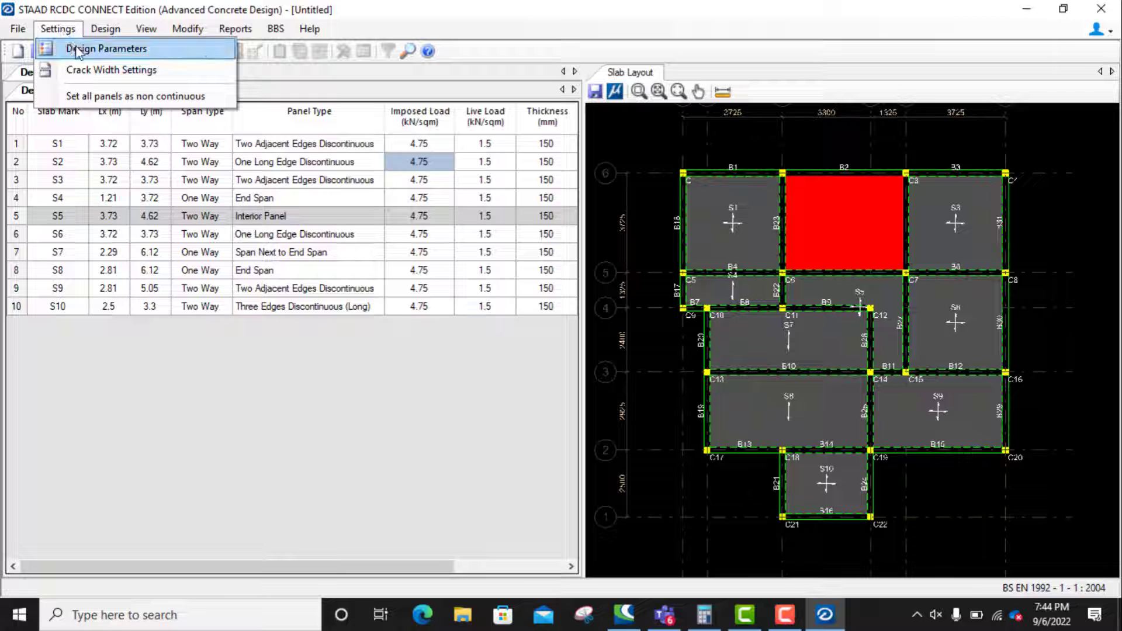
left_click(95, 49)
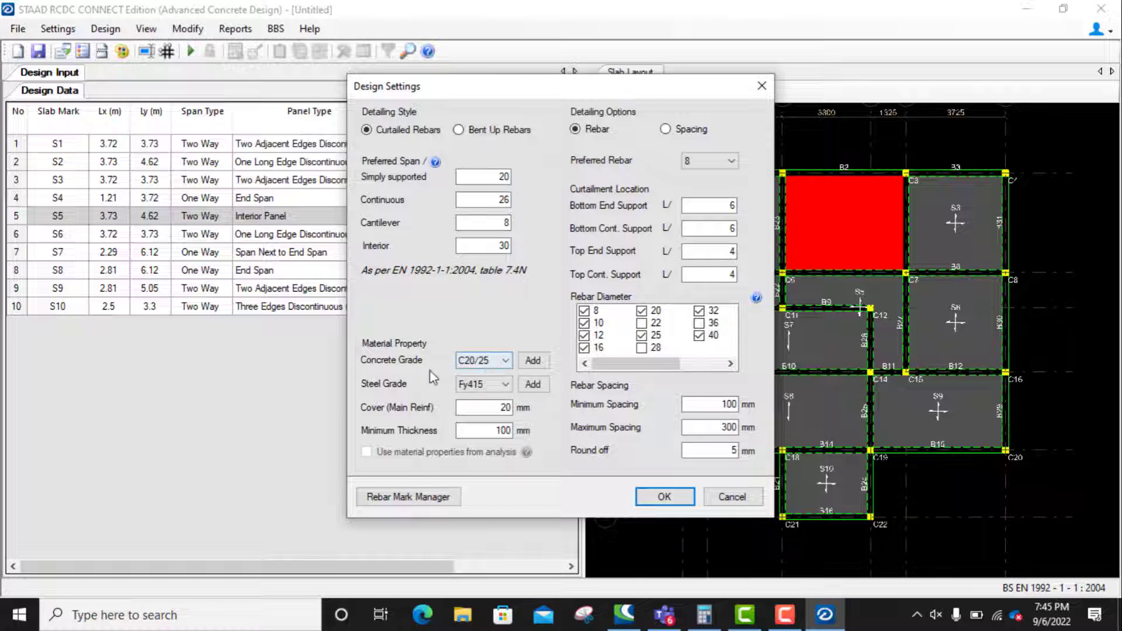
left_click(501, 367)
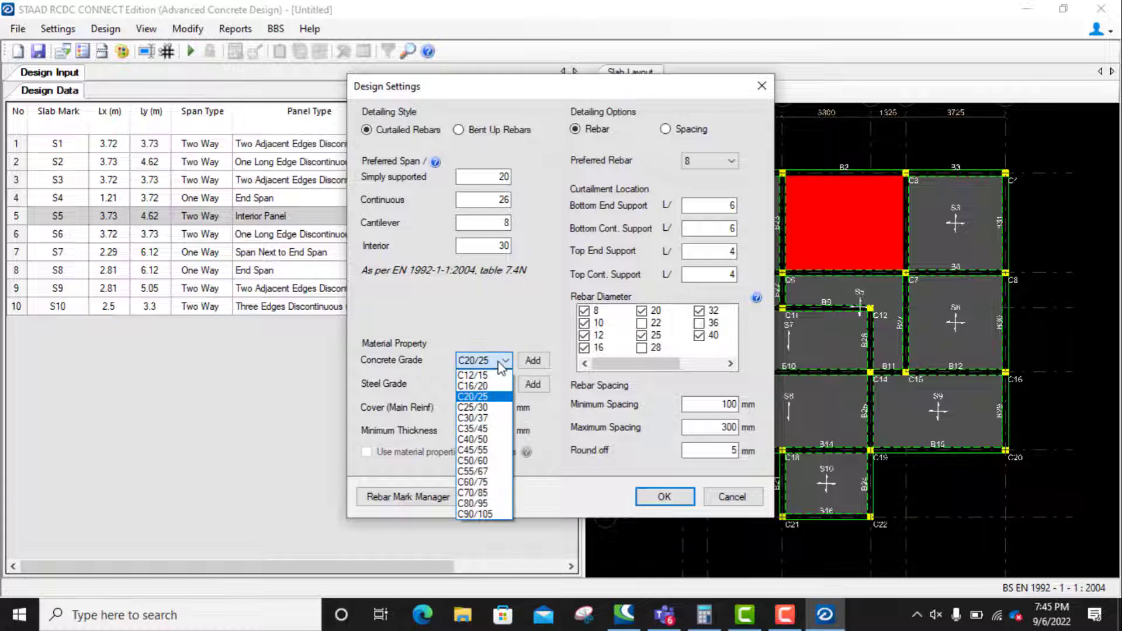
left_click(474, 403)
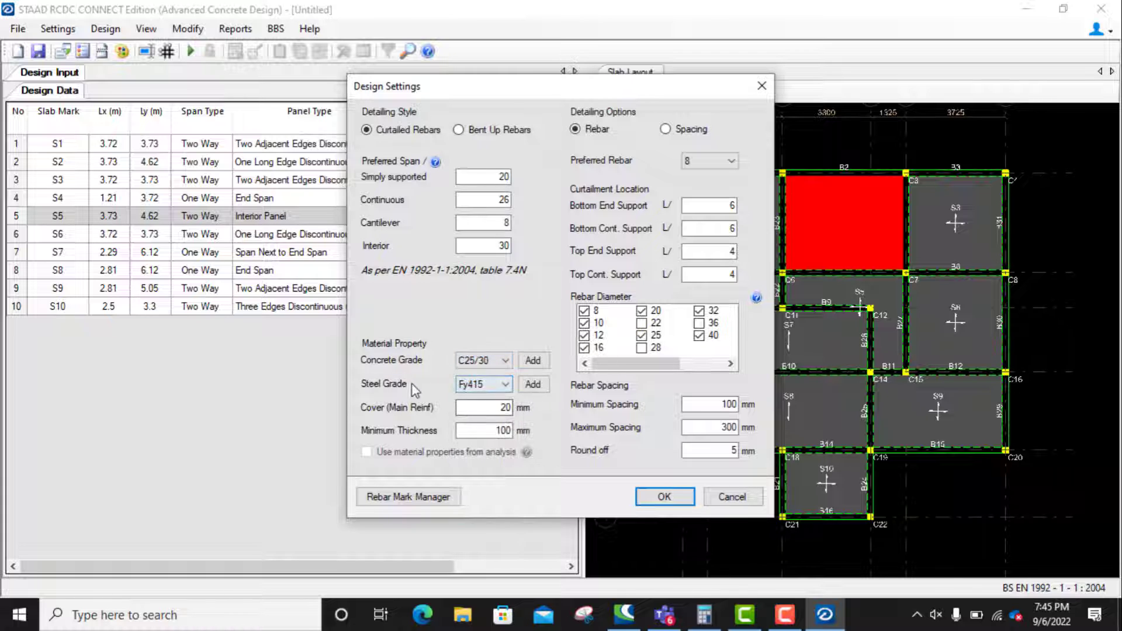
left_click(506, 385)
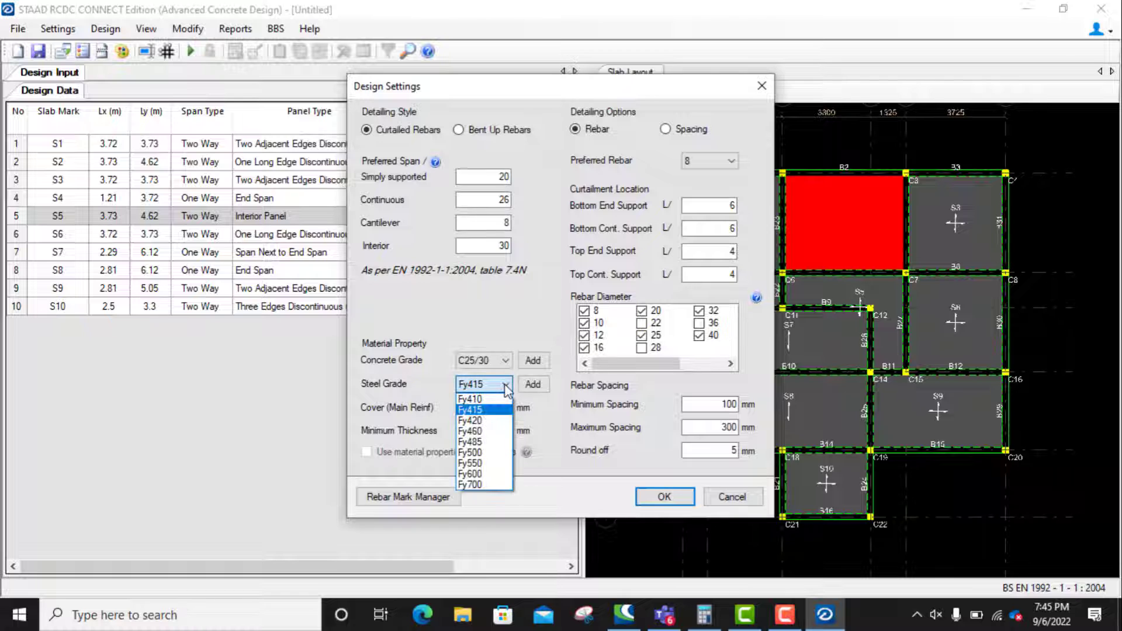
left_click(476, 409)
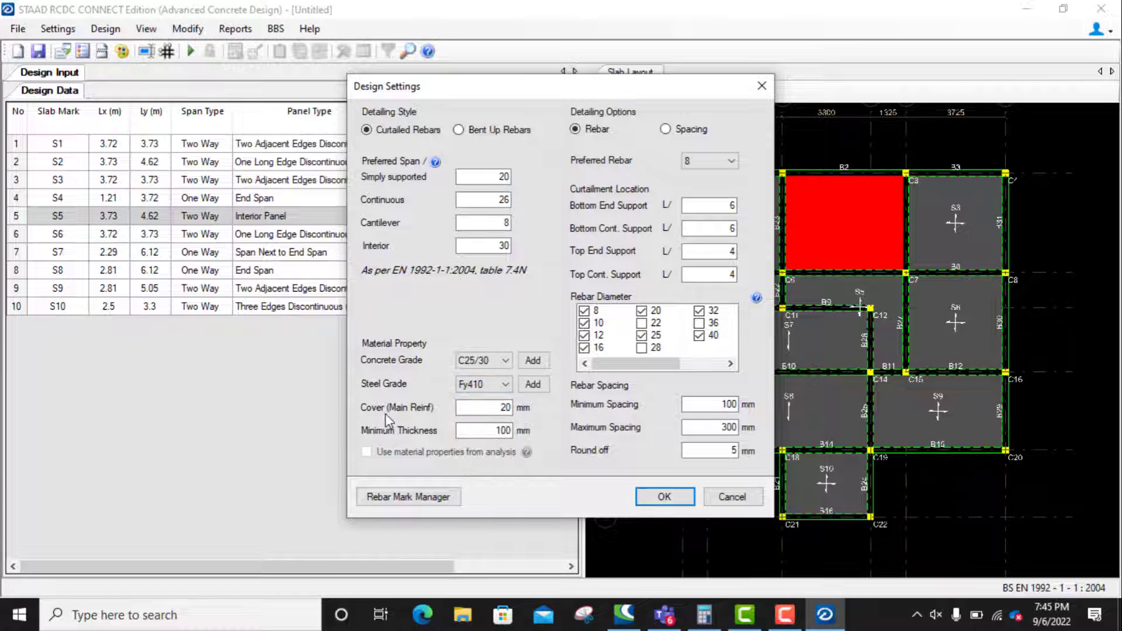
double_click(508, 407)
type("25")
Set the preferred rebar to 10 and the rebar spacing limits to 150 mm minimum and 200 mm maximum.
left_click(708, 162)
left_click(695, 187)
left_click_drag(723, 409, 740, 404)
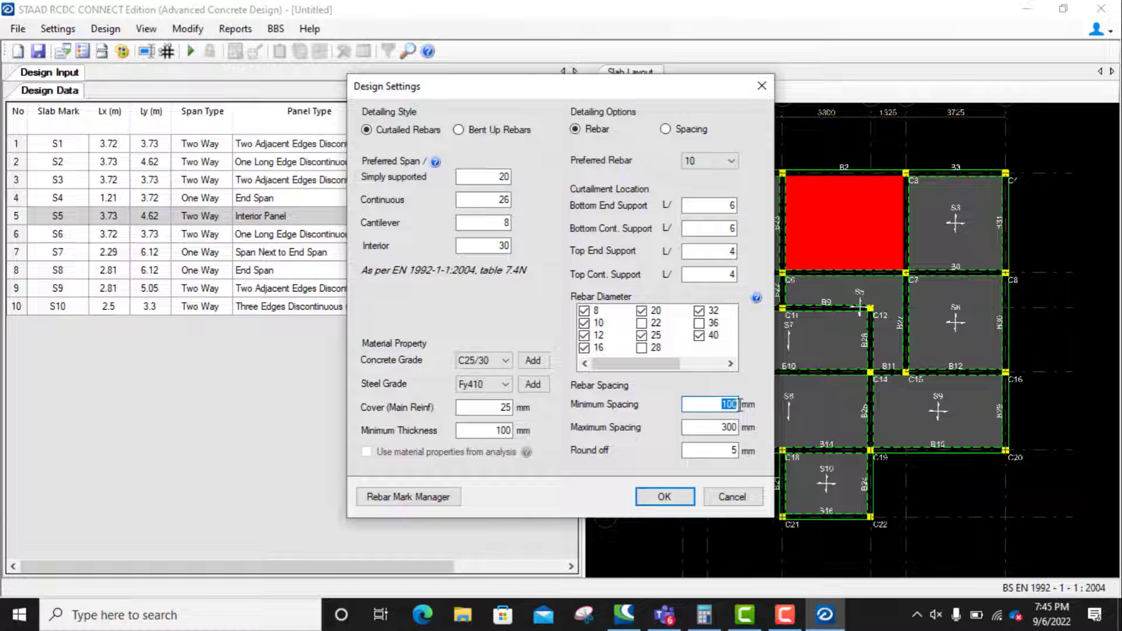
type("150")
left_click_drag(709, 429, 750, 430)
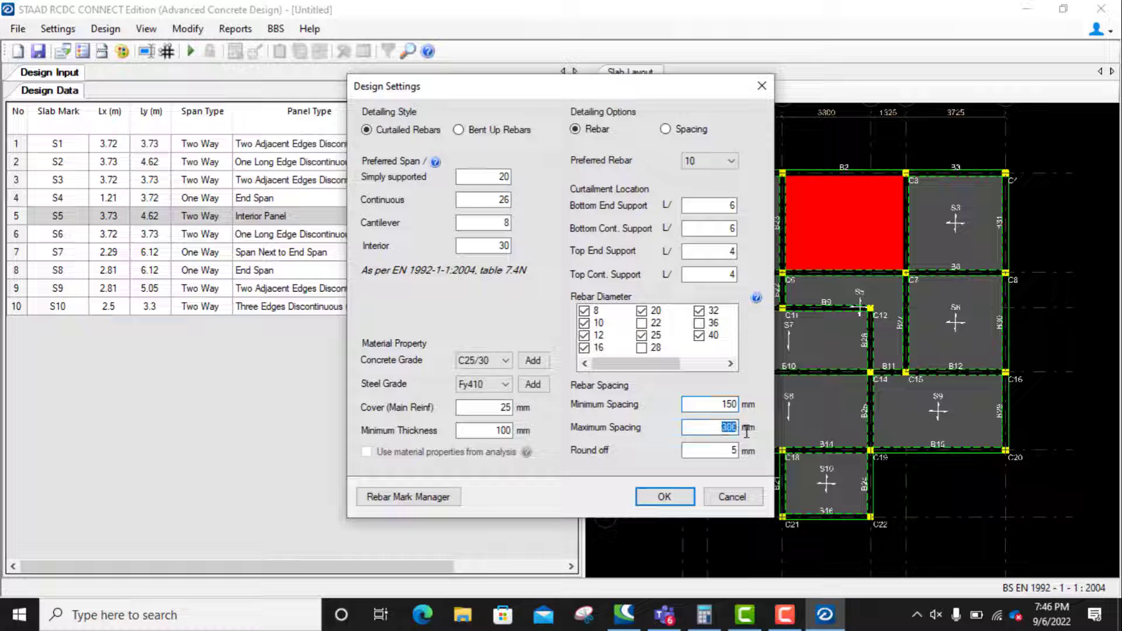
type("200")
double_click(729, 427)
type("150")
double_click(723, 428)
Switch the detailing option to Spacing, change the rebar mark prefix to H and accept the design settings.
left_click(666, 130)
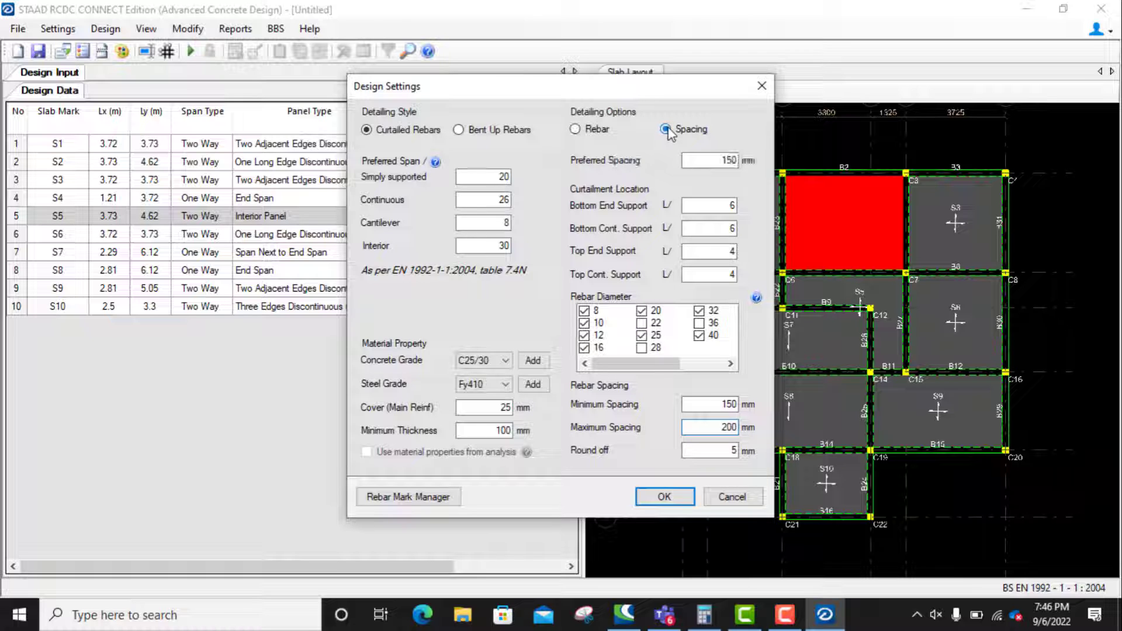
left_click(696, 164)
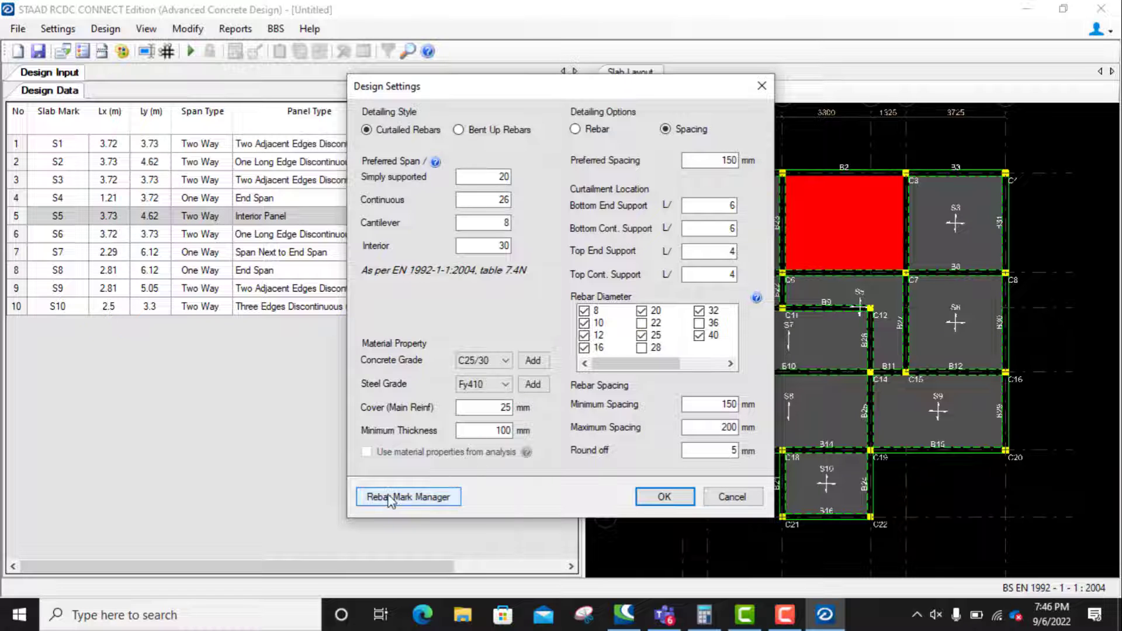
left_click(419, 498)
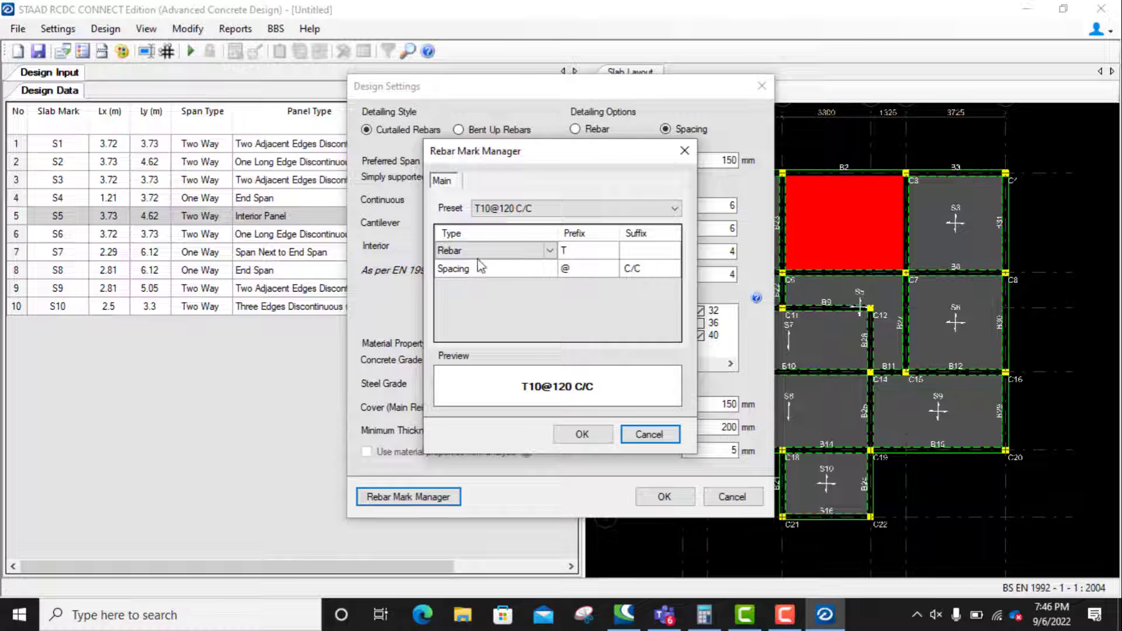
left_click(584, 251)
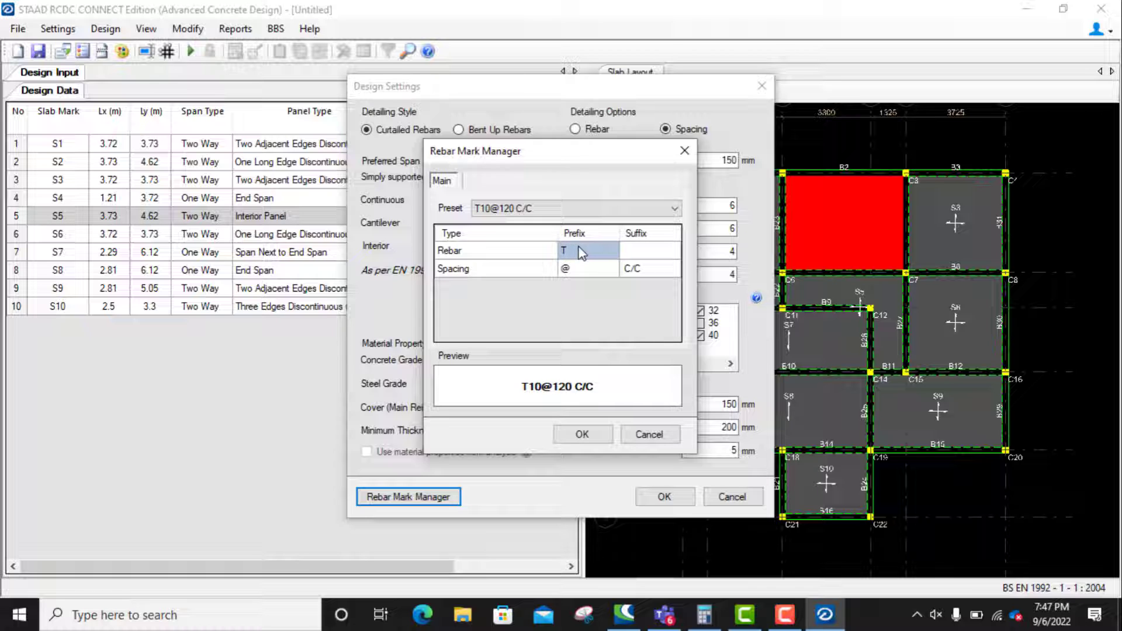
type("H")
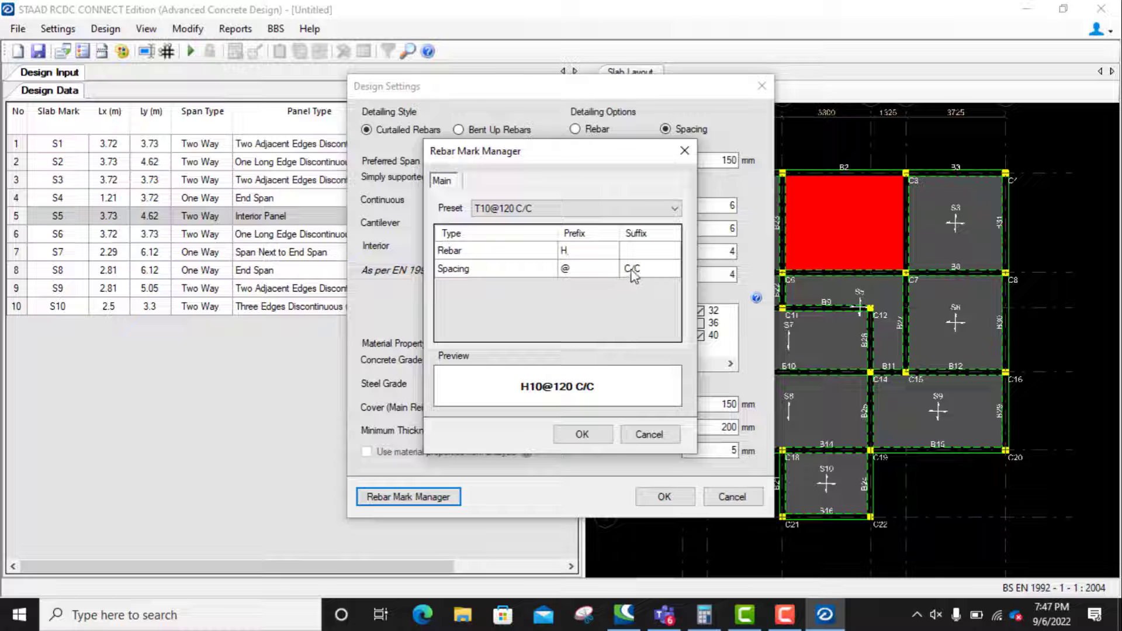
left_click(583, 437)
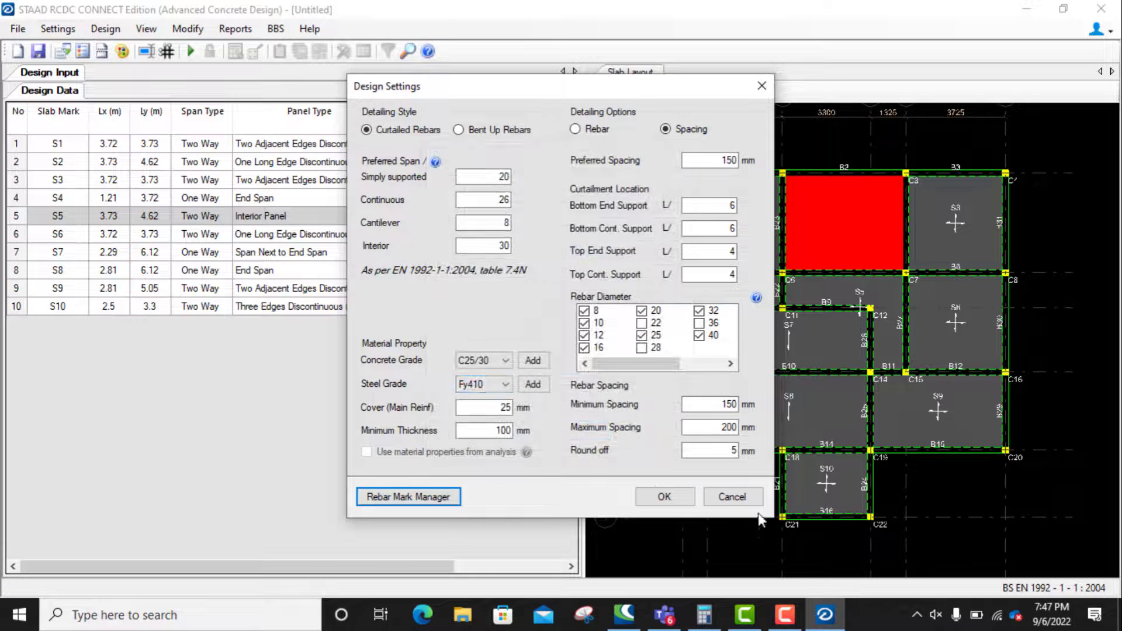
left_click(659, 499)
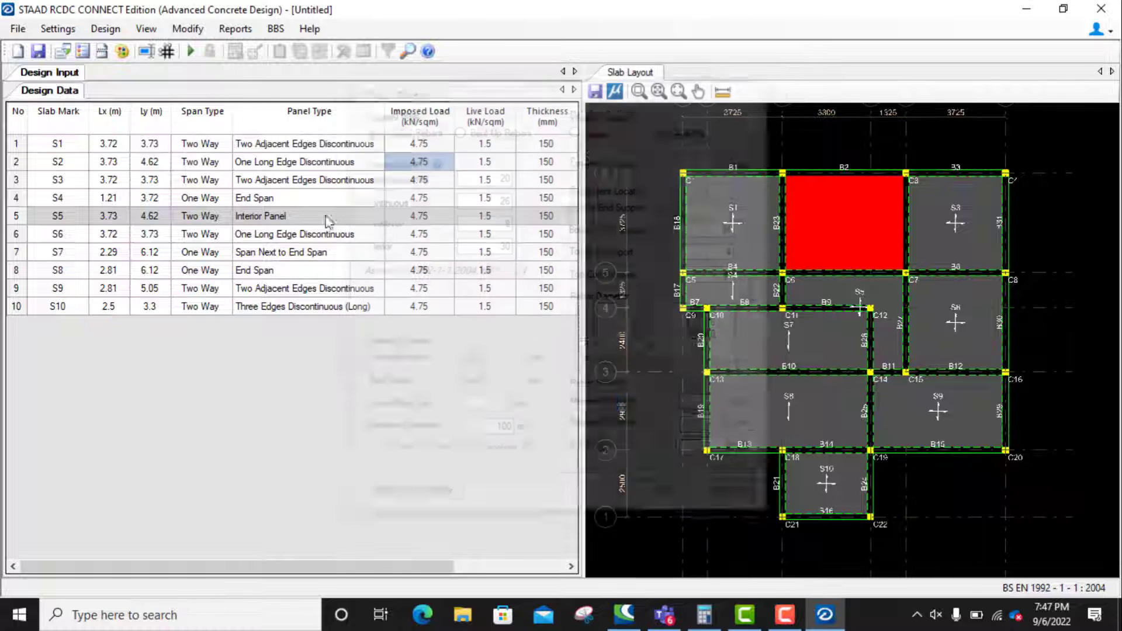
Enable the crack width check with a permissible crack width of 0.3 mm.
left_click(57, 29)
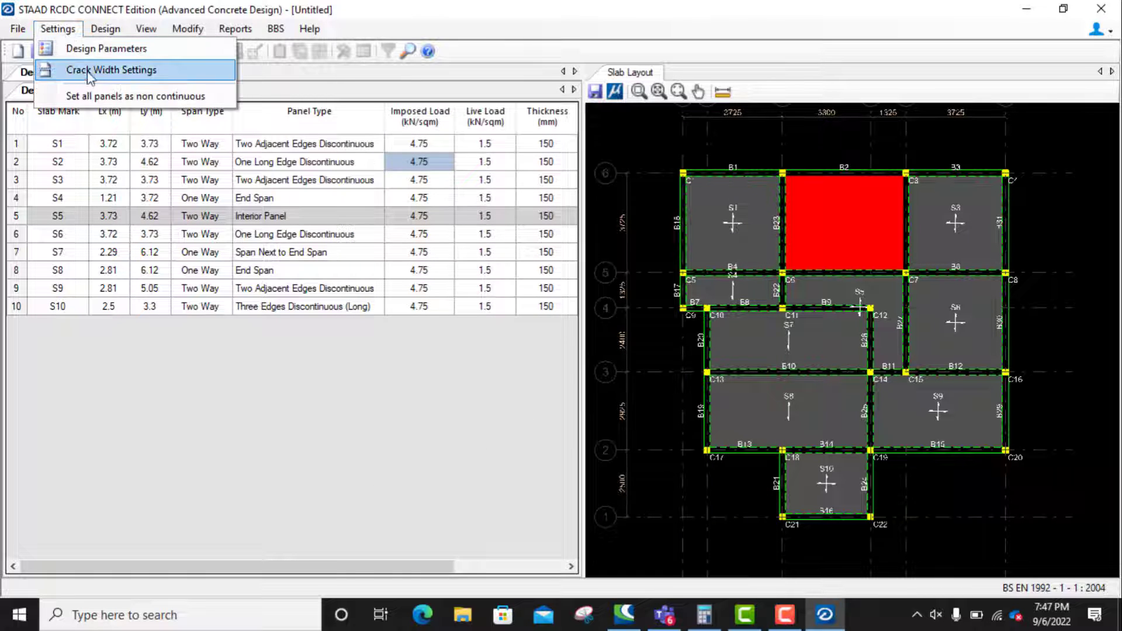
left_click(93, 71)
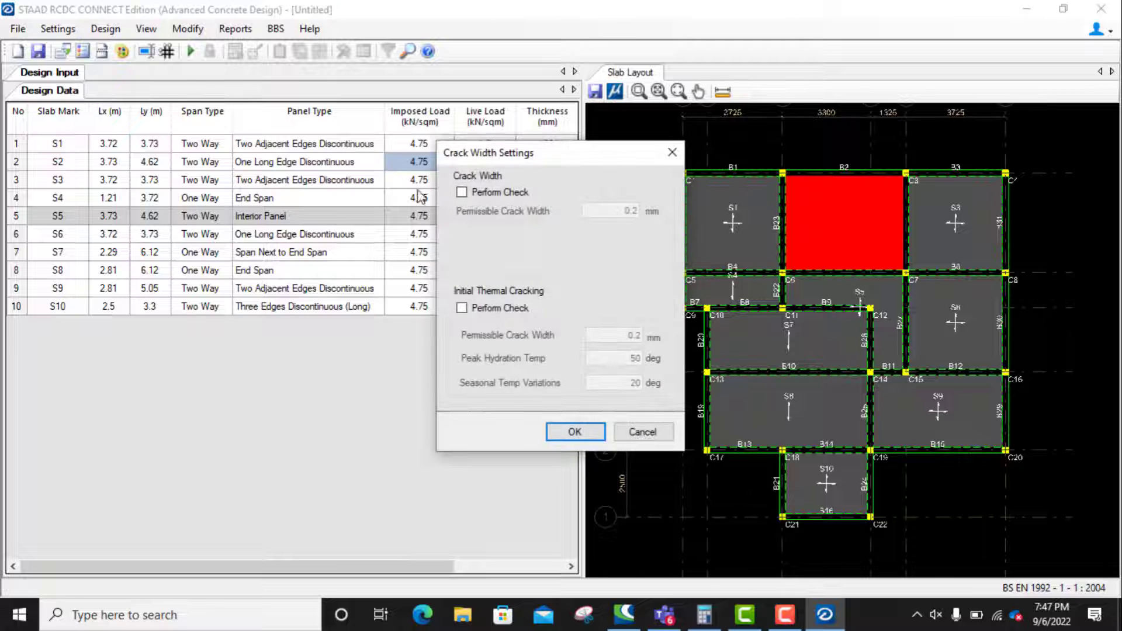
left_click(462, 192)
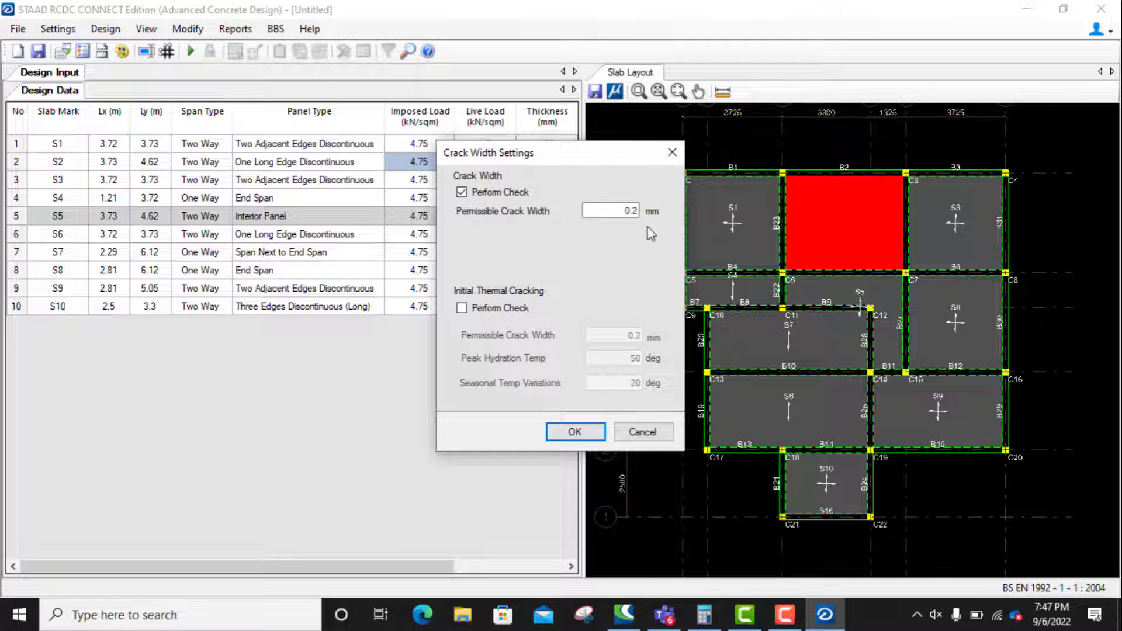
left_click_drag(633, 211, 648, 212)
type("3")
left_click(575, 432)
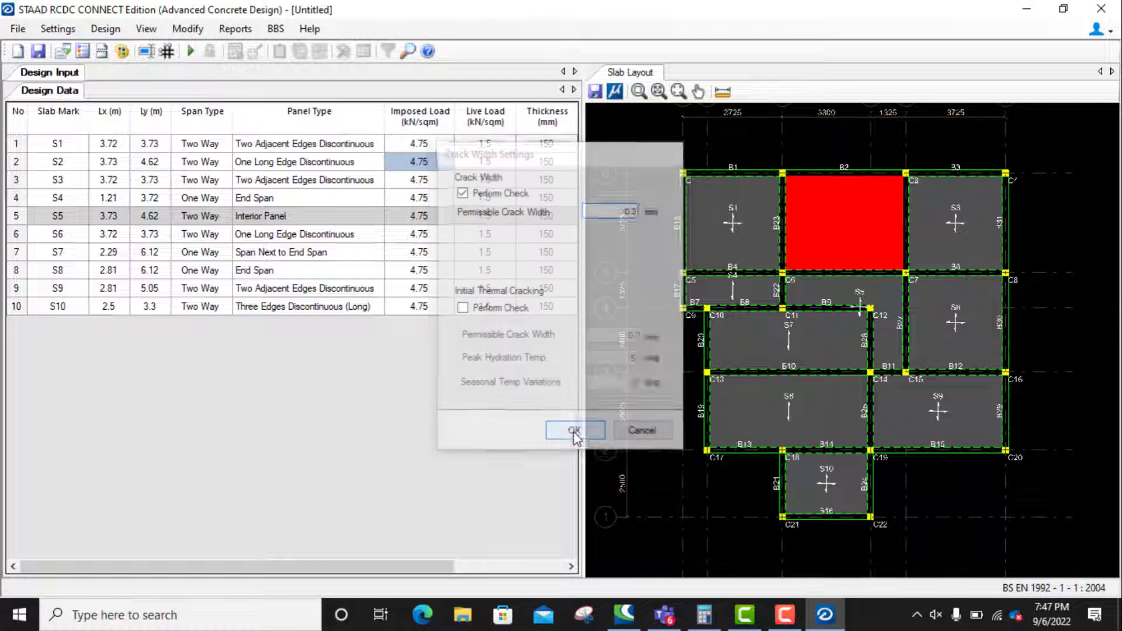
left_click(61, 32)
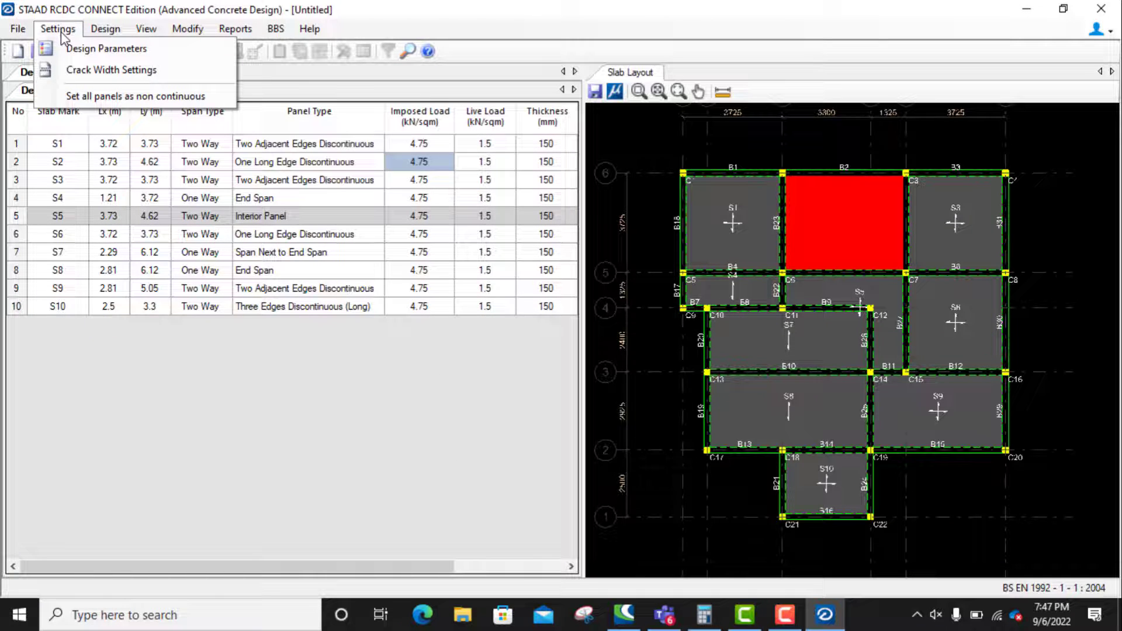
left_click(203, 464)
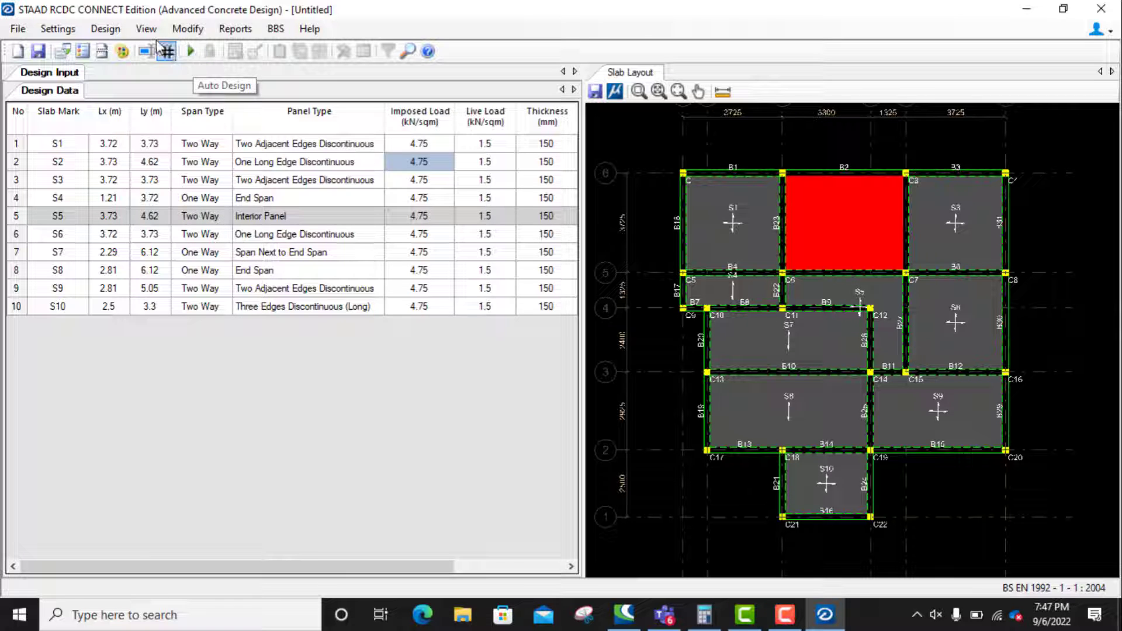
Run Auto Design on all slabs and widen the design output table to show more reinforcement columns.
left_click(114, 34)
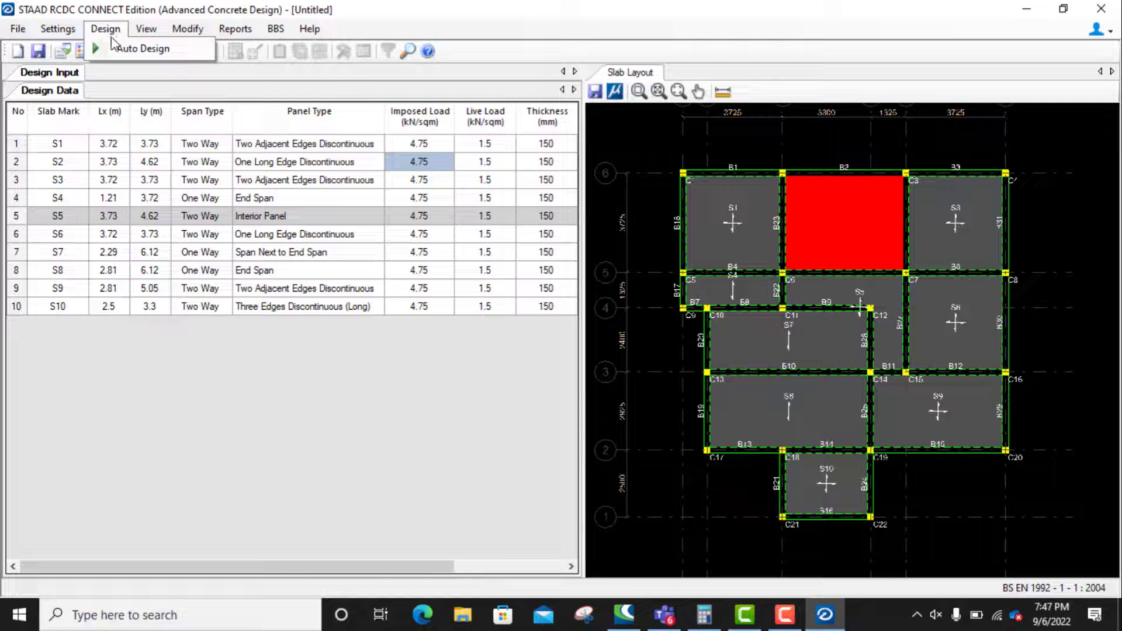
left_click(120, 48)
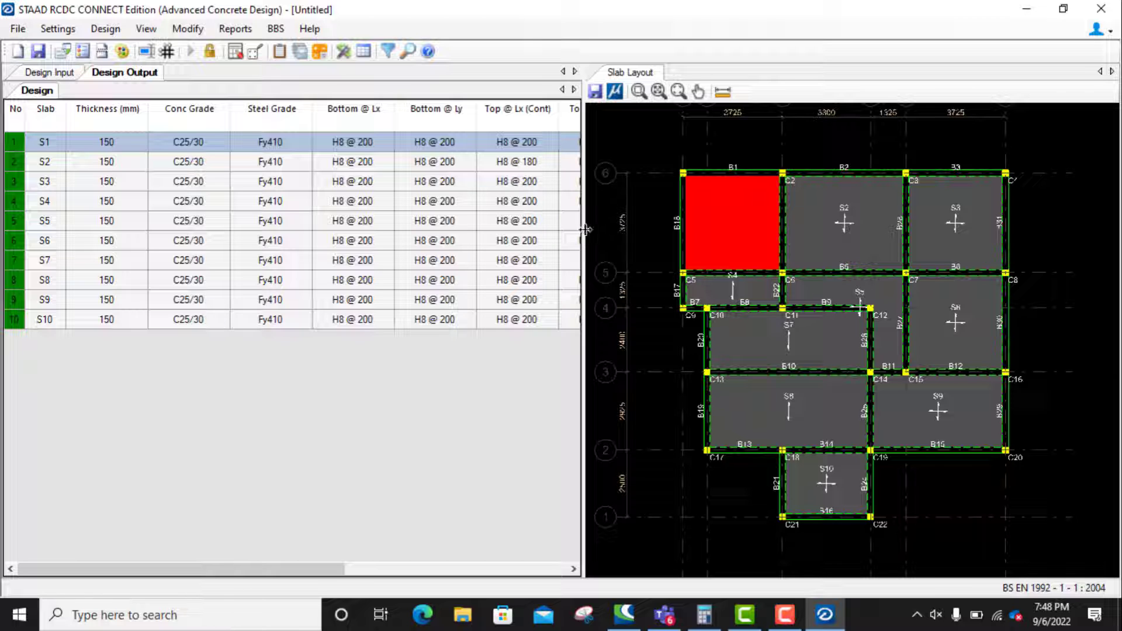
left_click_drag(583, 232, 658, 230)
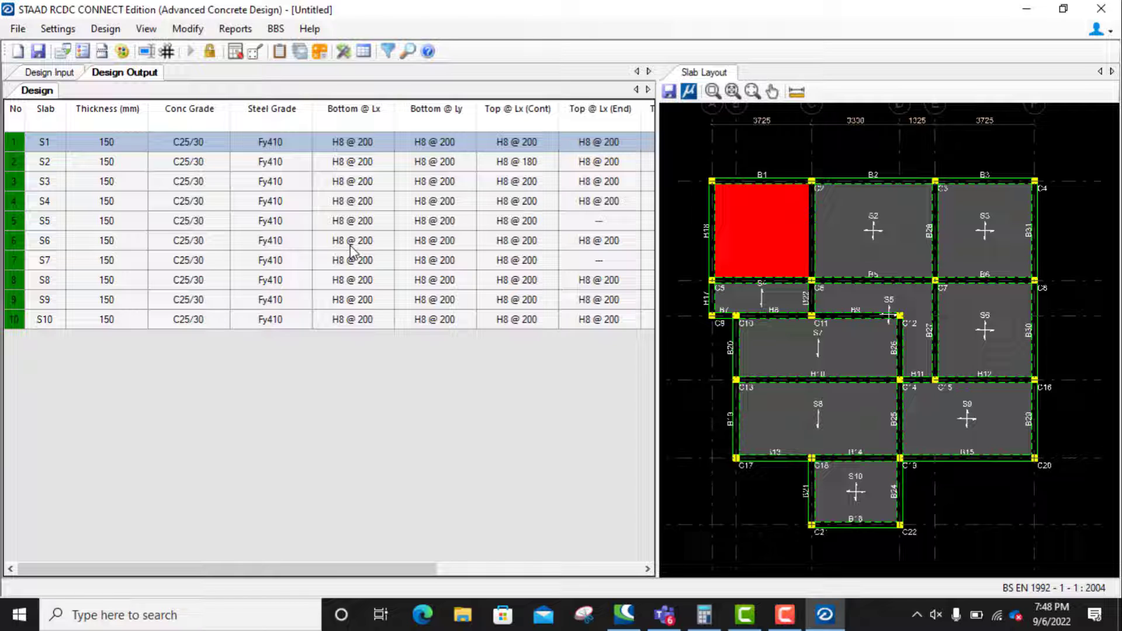
Unlock the slab design and agree to delete all design values.
left_click(106, 28)
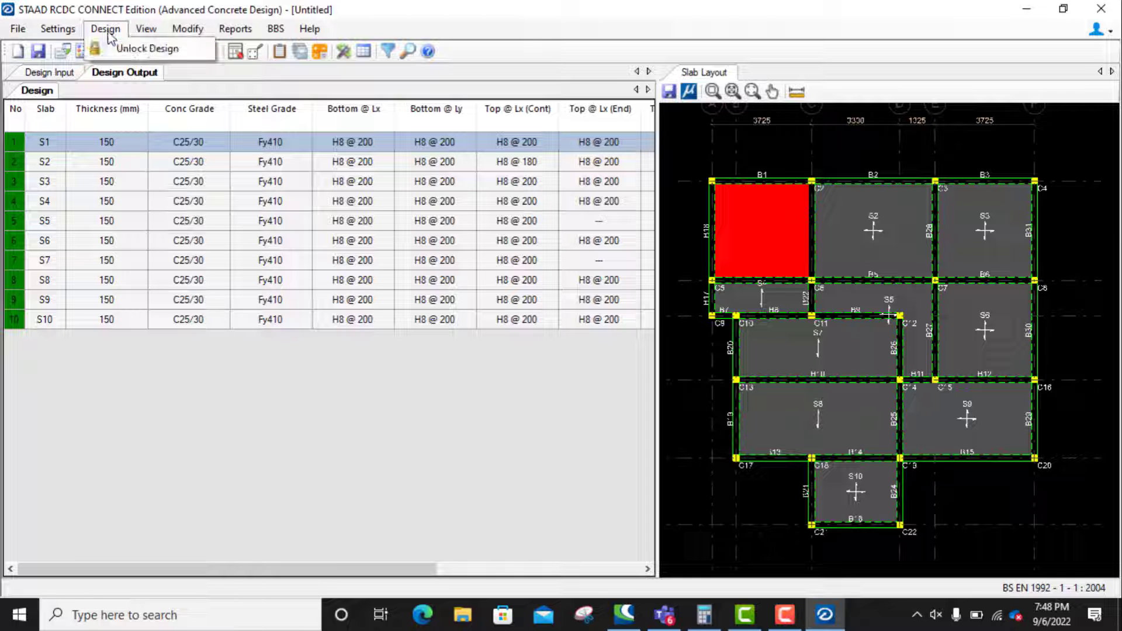
left_click(133, 49)
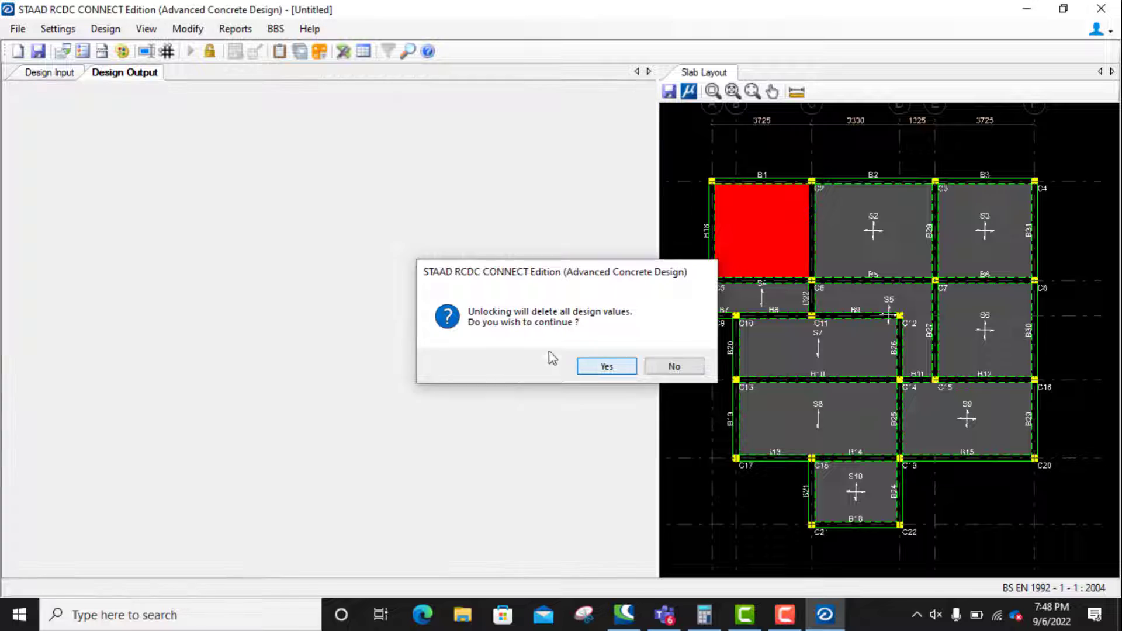
left_click(607, 366)
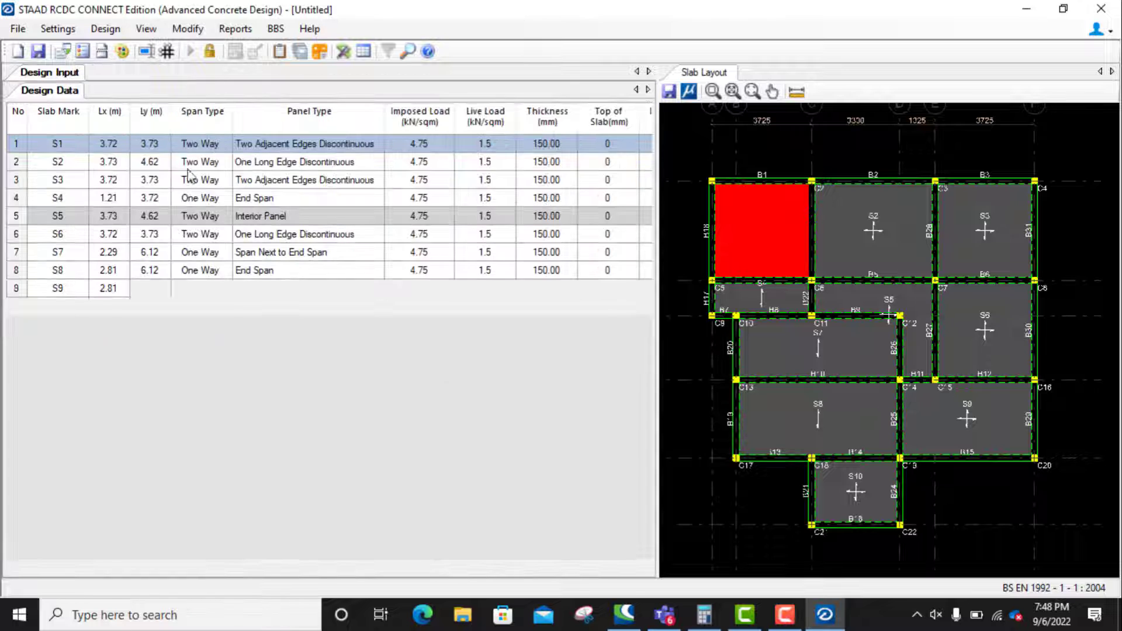
Exclude the 8 and 10 mm bars from the allowed rebar diameters in the slab design parameters.
left_click(70, 37)
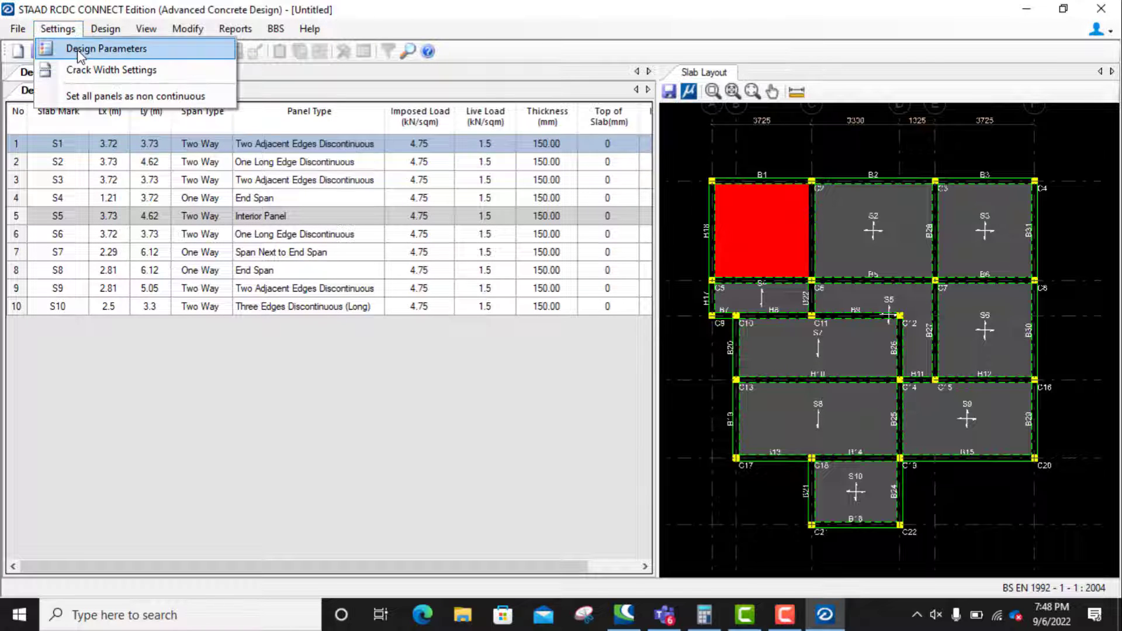
left_click(80, 49)
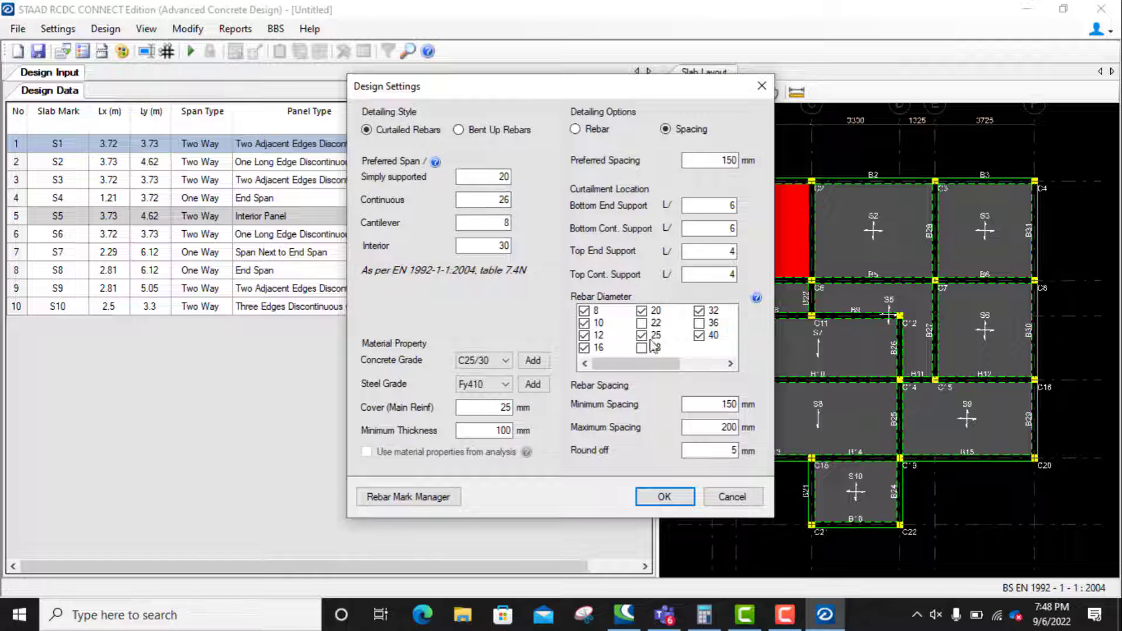
left_click(584, 322)
left_click(583, 312)
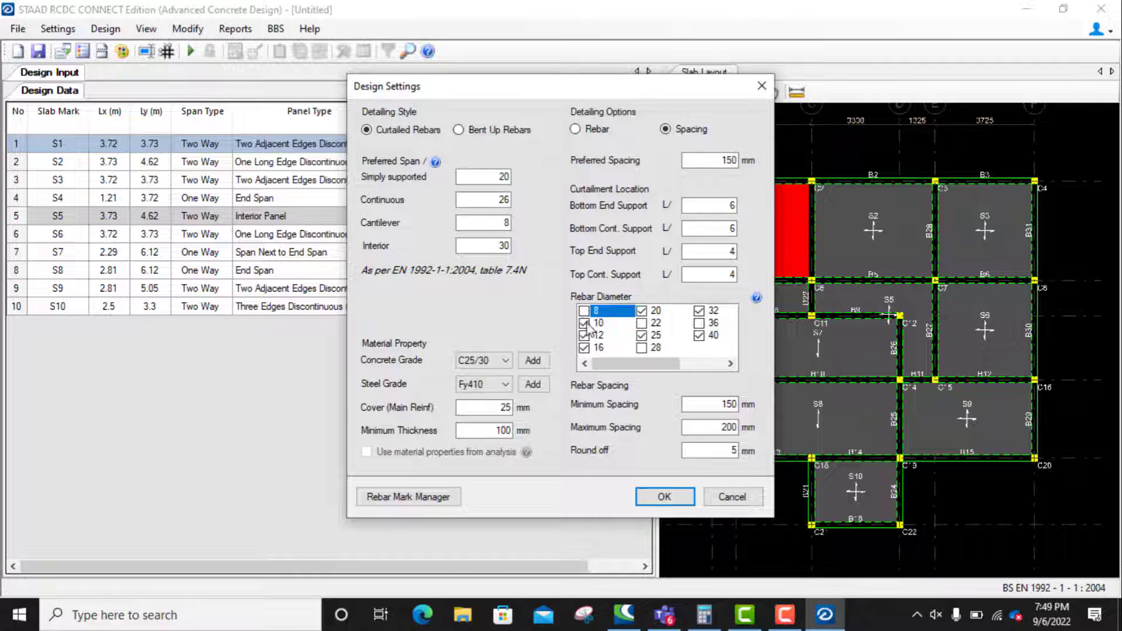
left_click(585, 323)
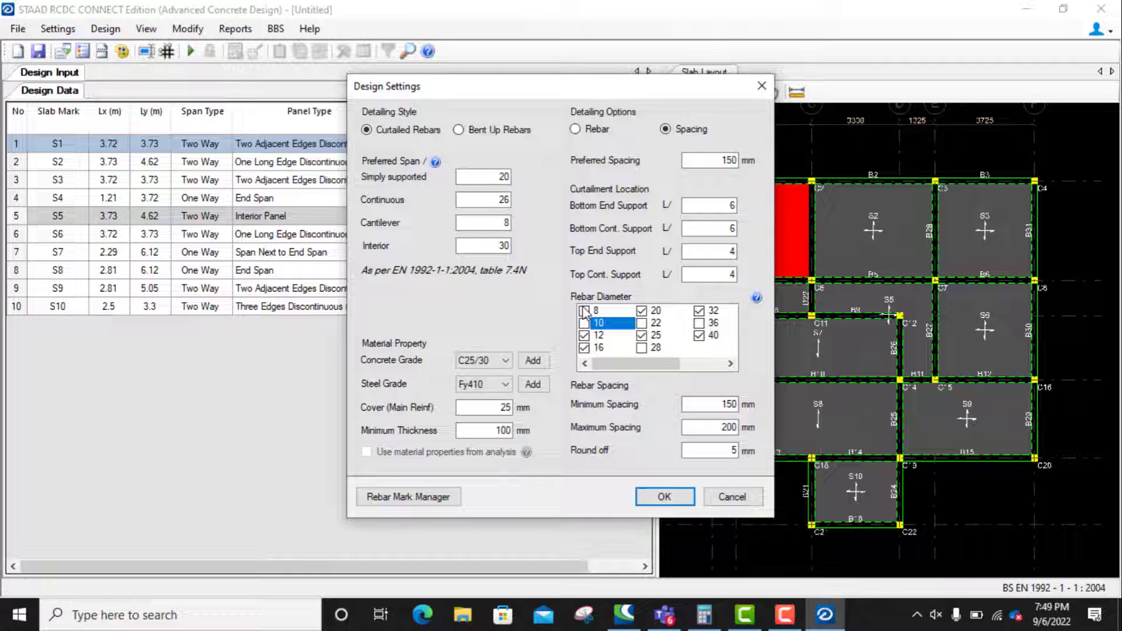
Switch the detailing option to Rebar with 12 as the preferred size, accept the settings and run Auto Design on all slabs.
left_click(575, 130)
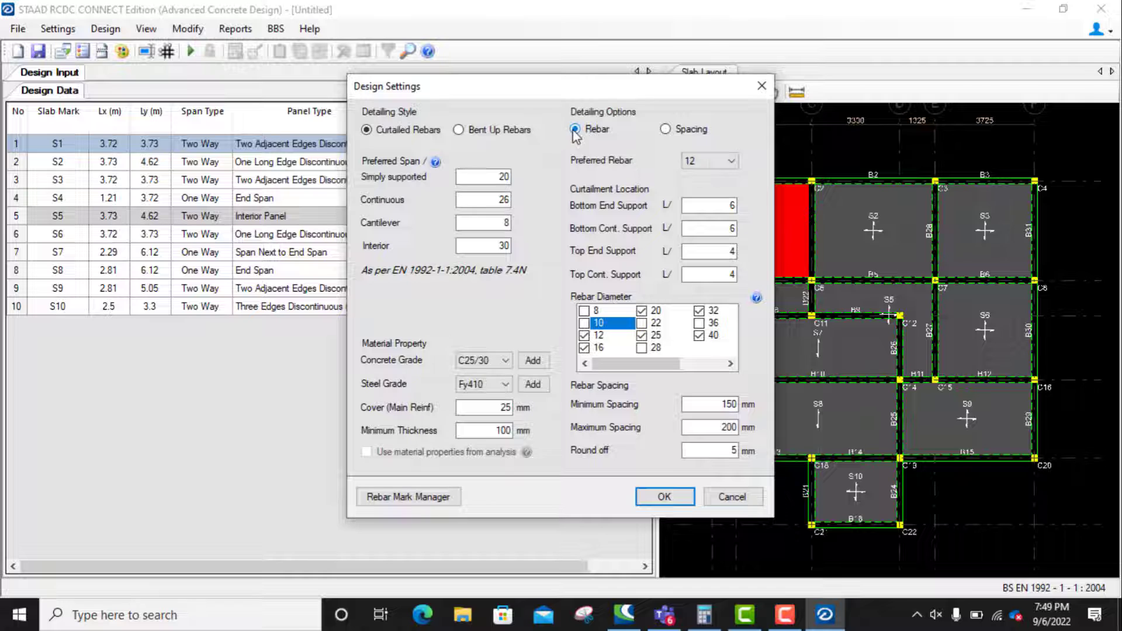
left_click(725, 166)
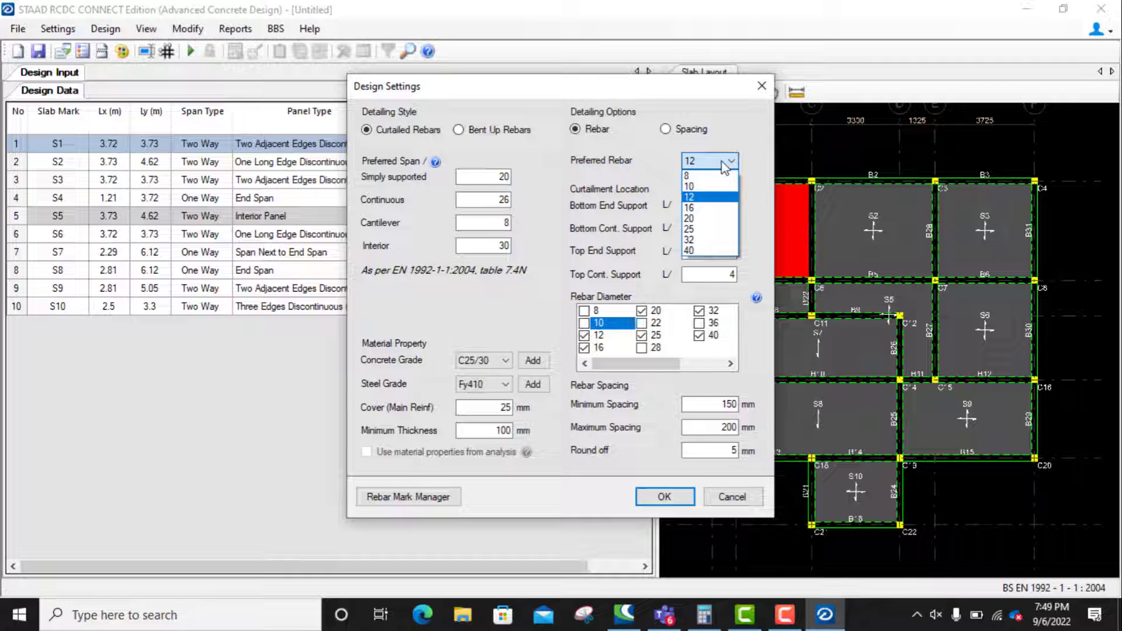
left_click(642, 157)
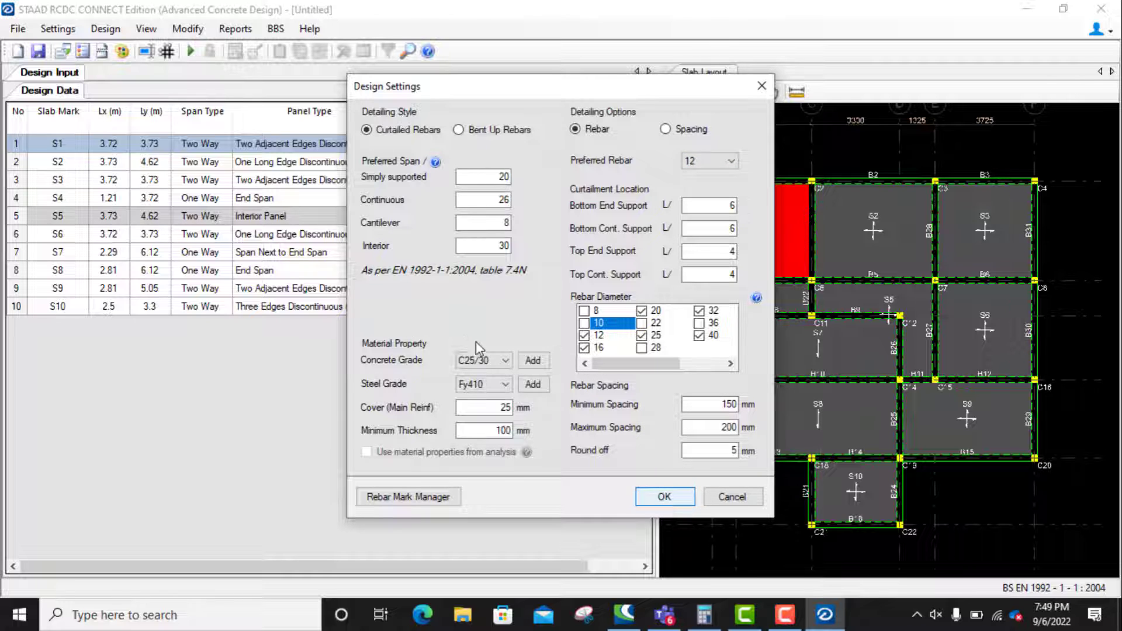
key("Return")
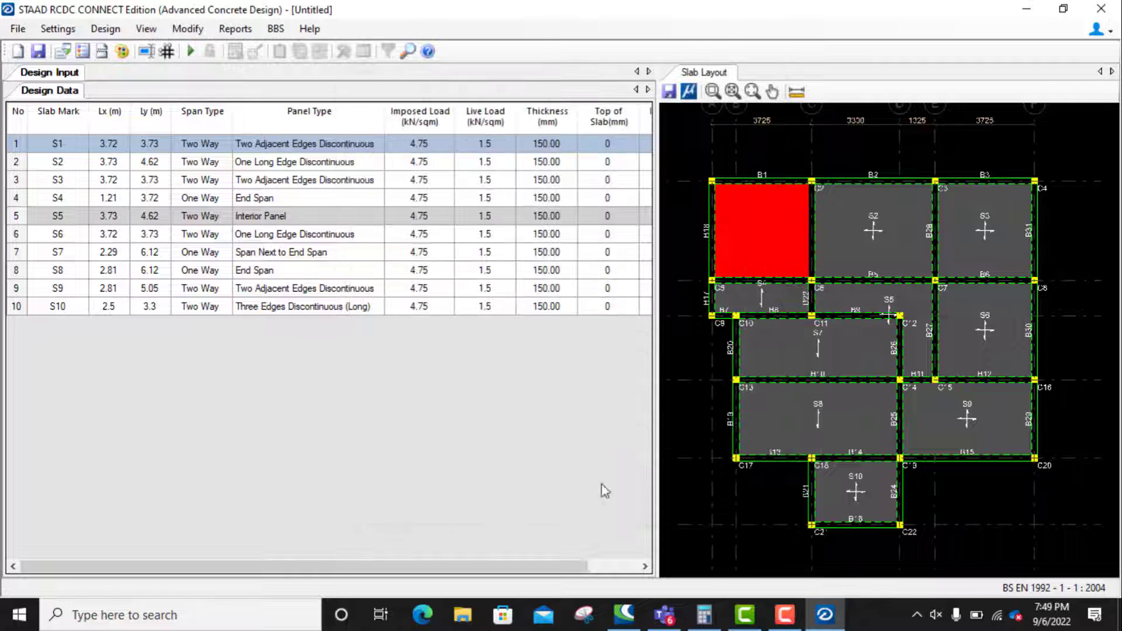
left_click(190, 52)
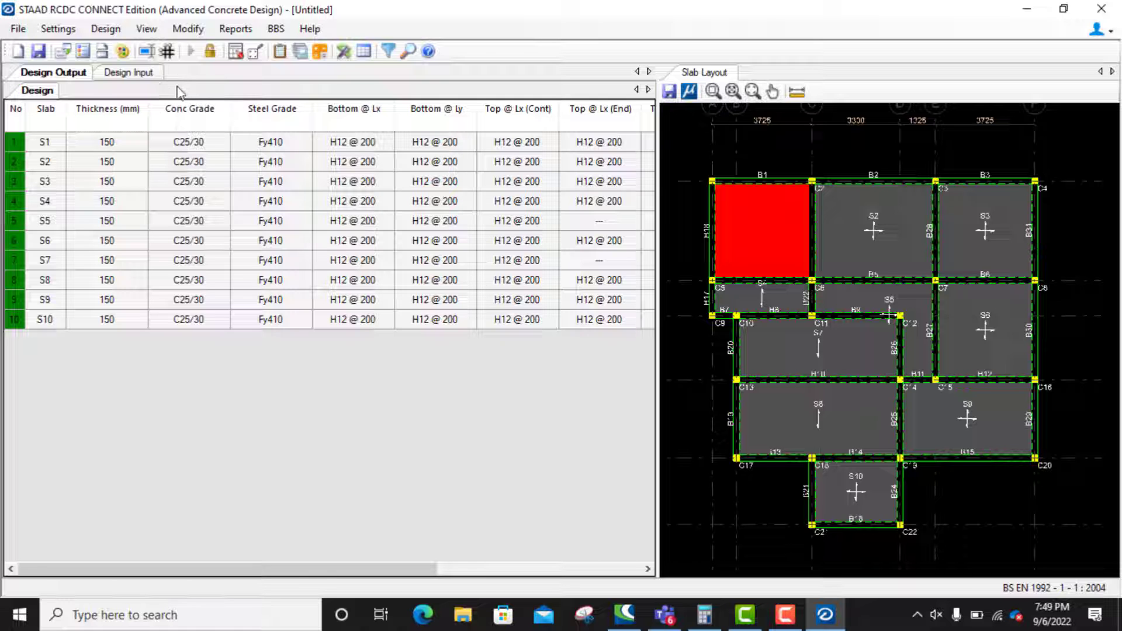
Unlock the slab design and agree to delete all design values.
left_click(190, 30)
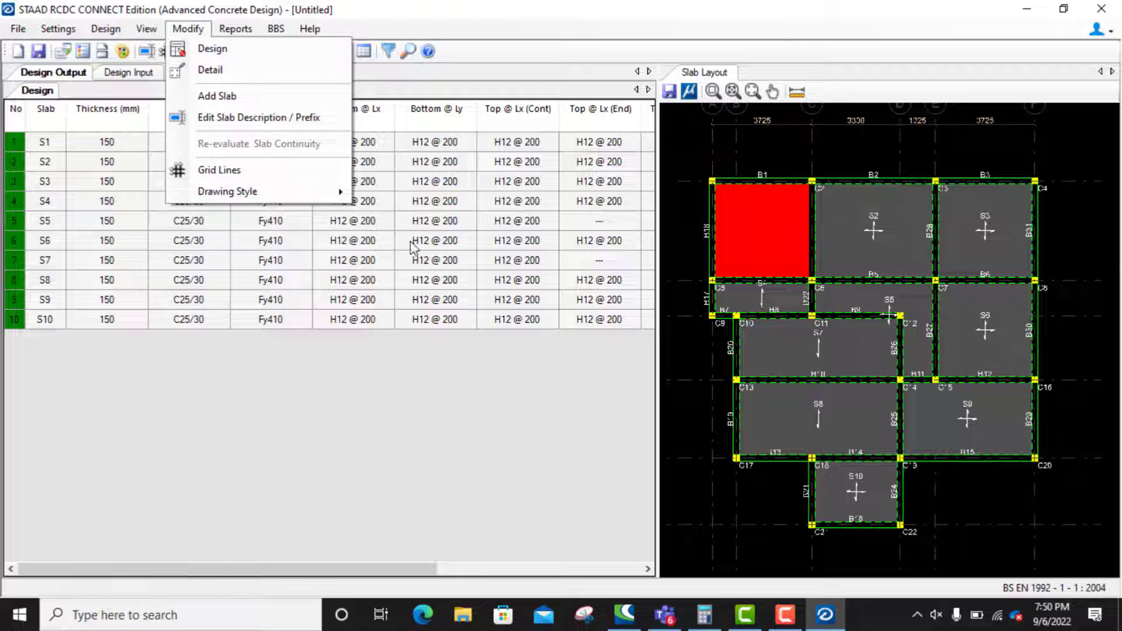
left_click(989, 554)
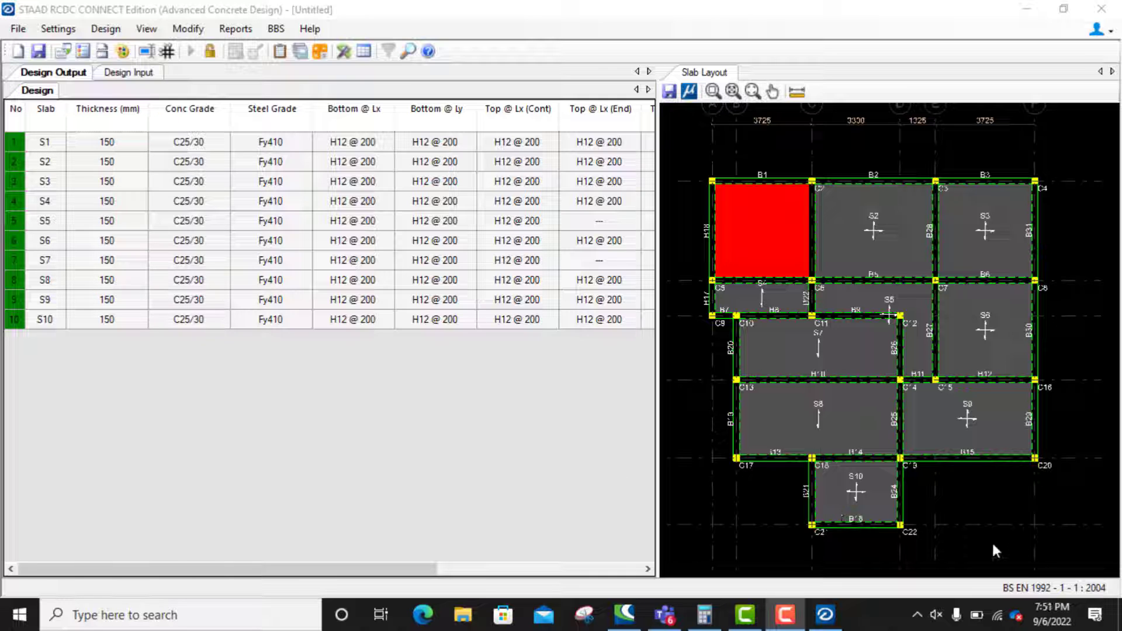
left_click(114, 30)
left_click(133, 59)
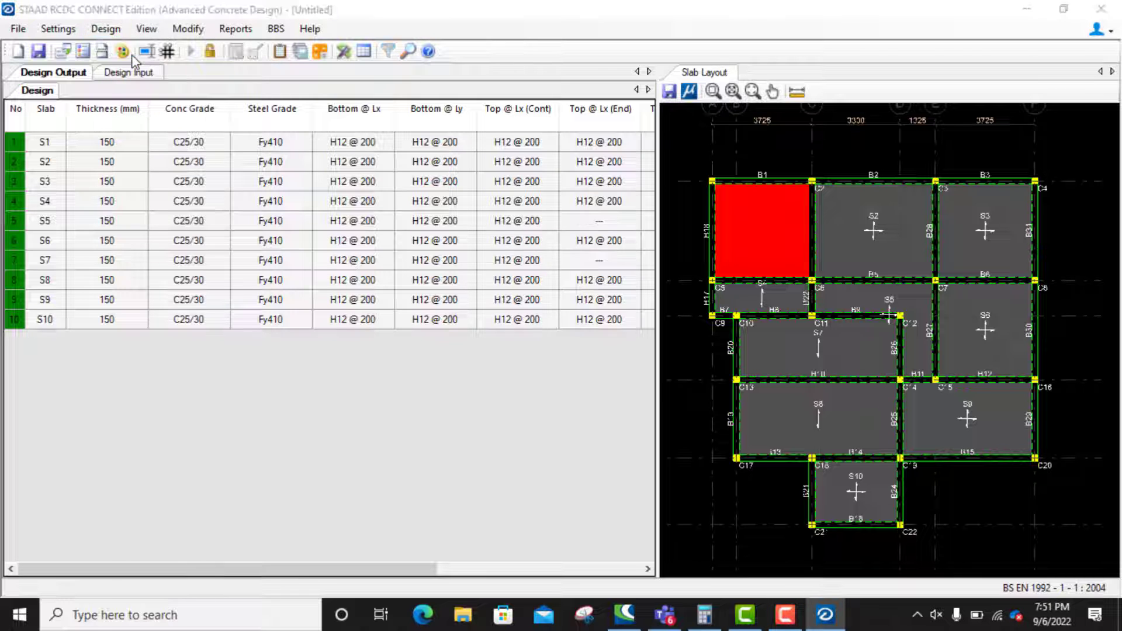
left_click(604, 366)
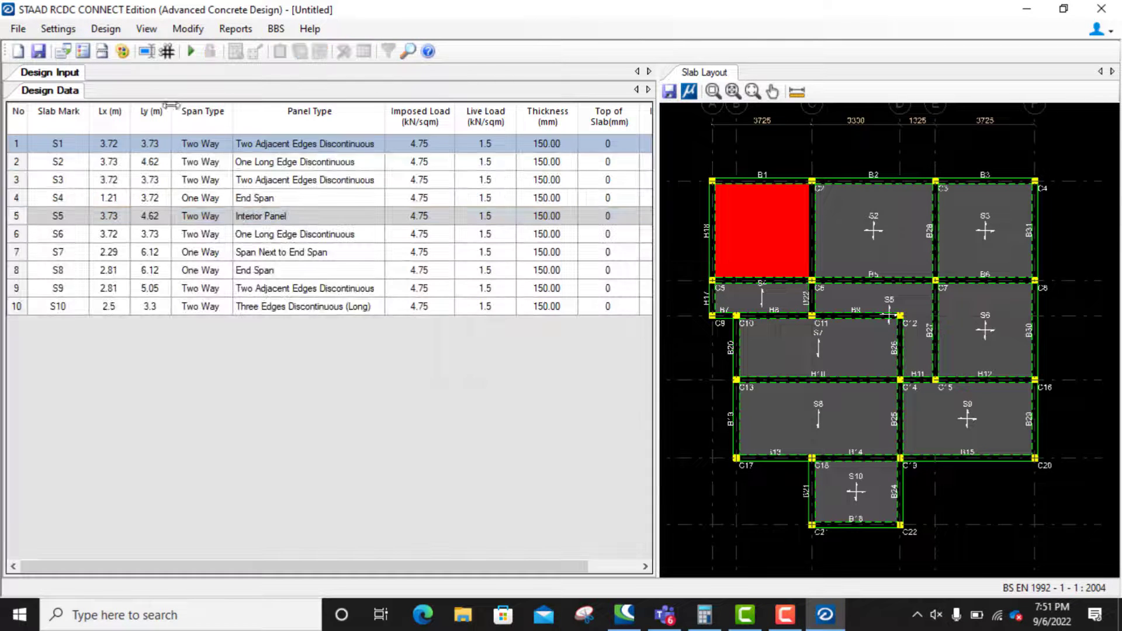
Set the slab mark prefix to PANEL for all slabs and accept the new descriptions.
left_click(190, 30)
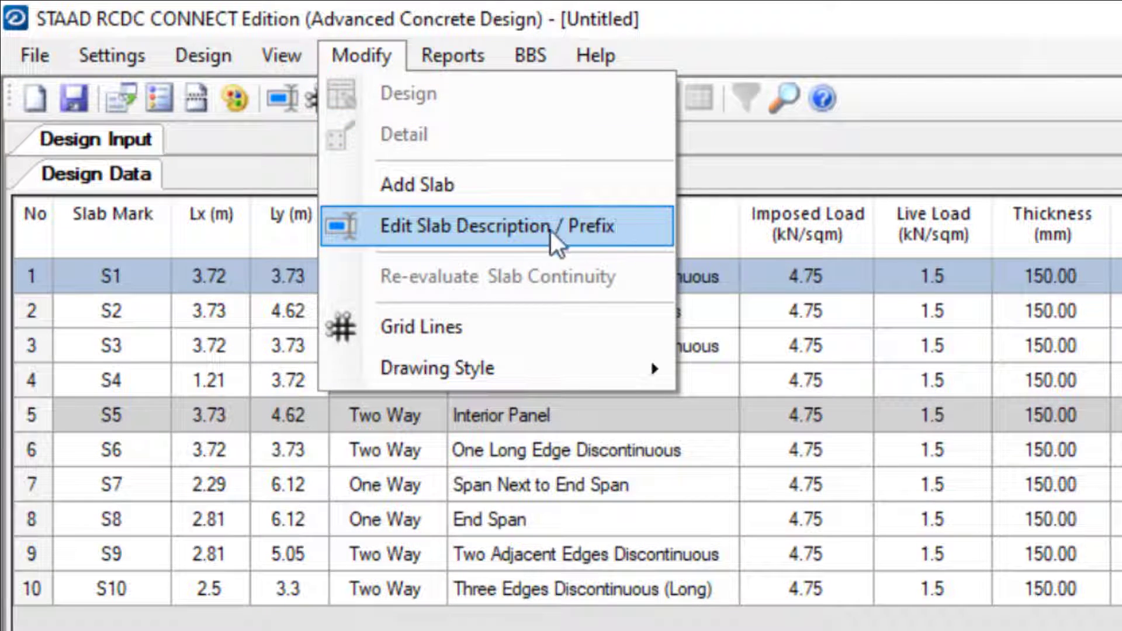
left_click(426, 230)
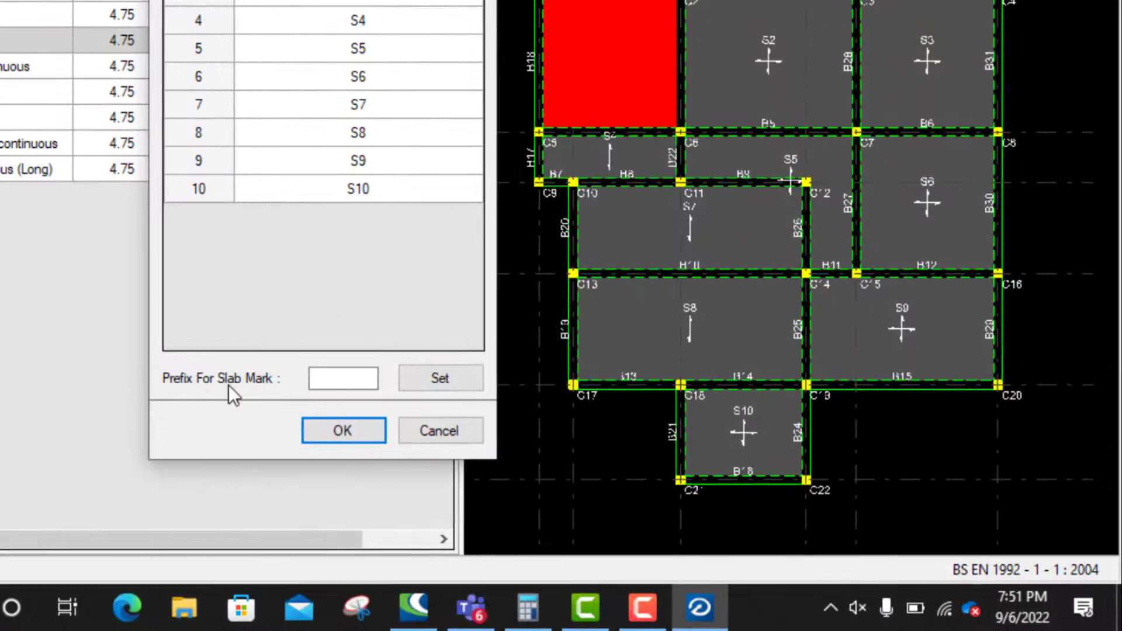
left_click(336, 377)
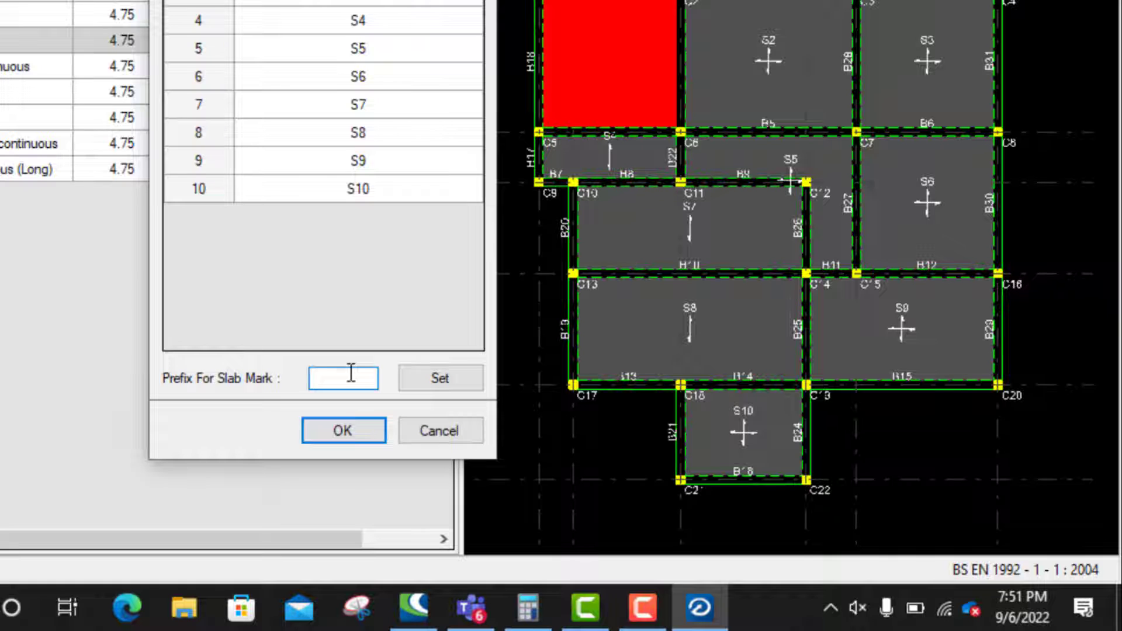
type("PANEL")
left_click(448, 381)
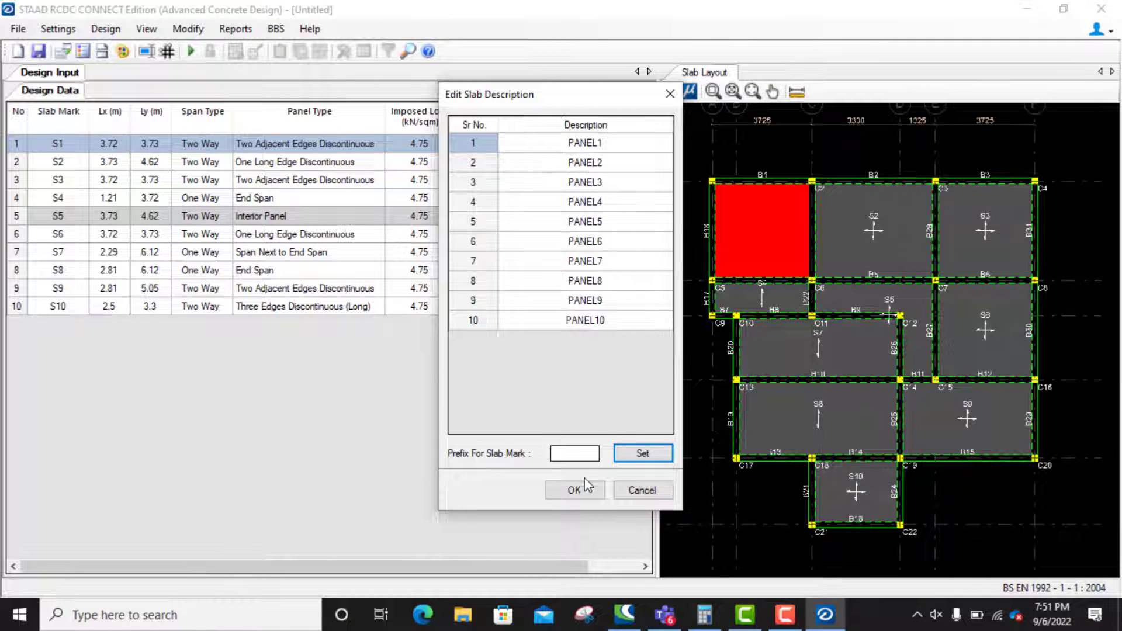
left_click(583, 492)
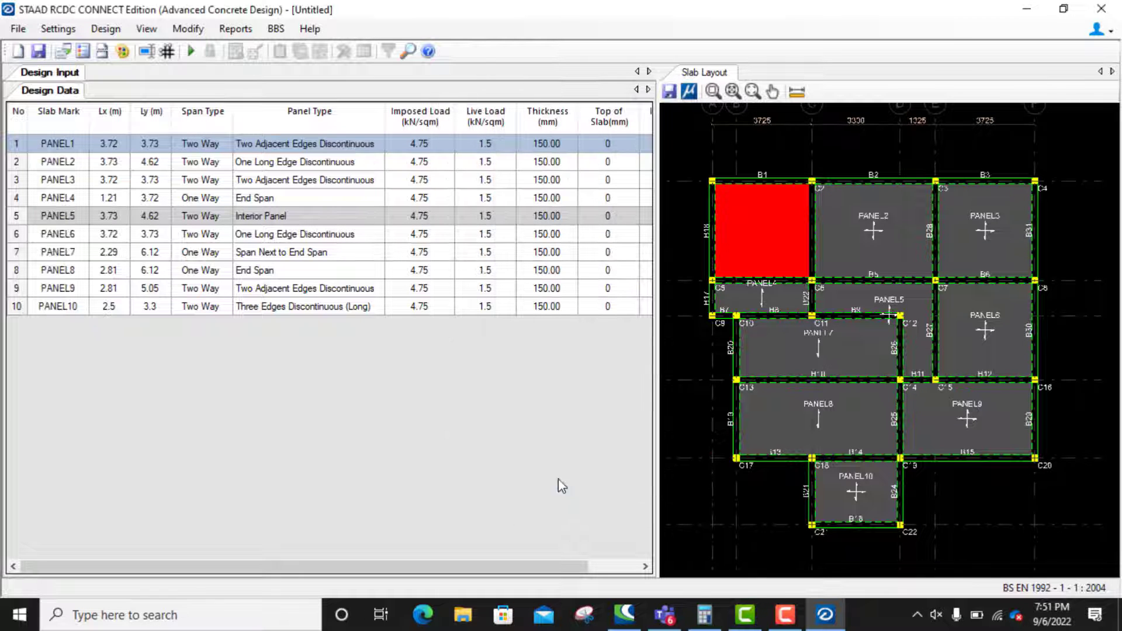
Examine the panel marks across the 3 m level slab layout.
scroll(920, 241, "up", 5)
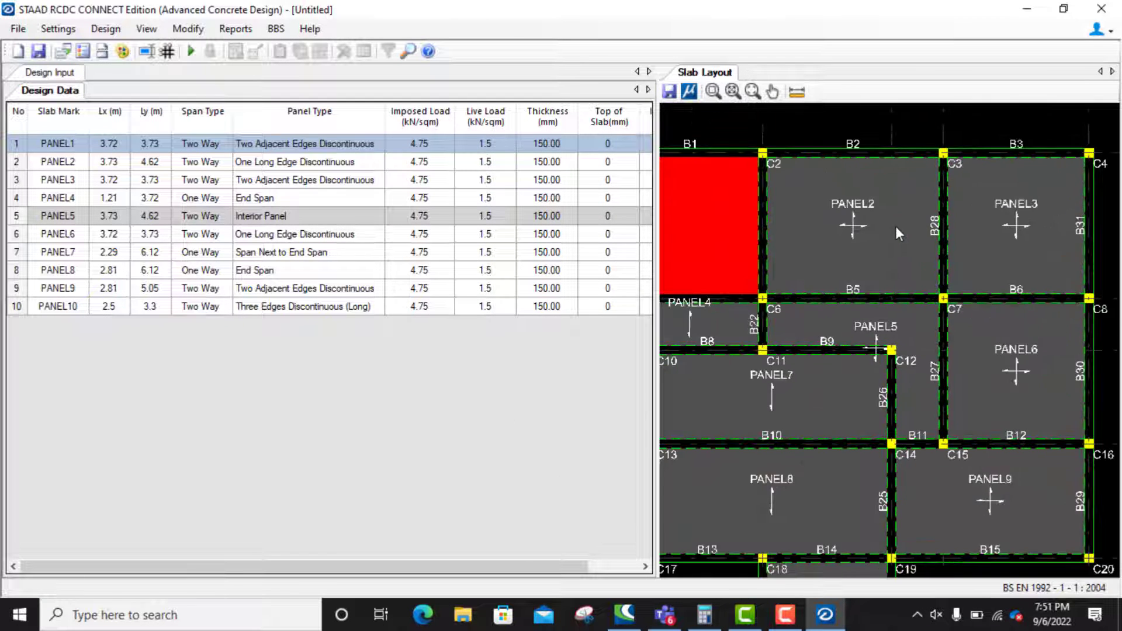
scroll(885, 226, "down", 5)
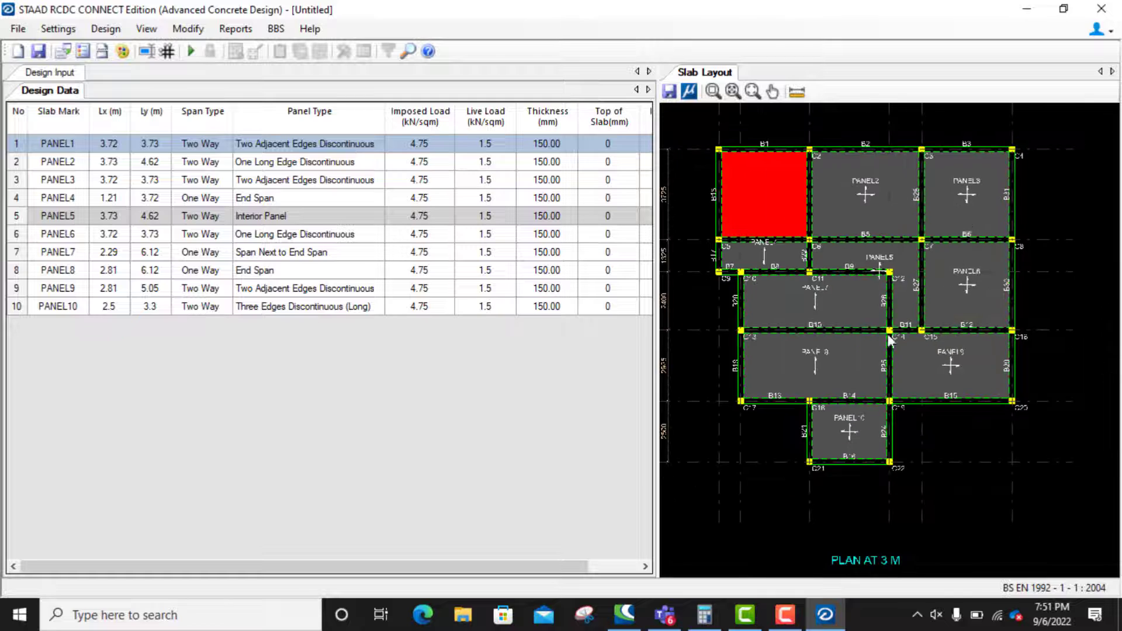
scroll(760, 245, "up", 3)
scroll(946, 320, "down", 3)
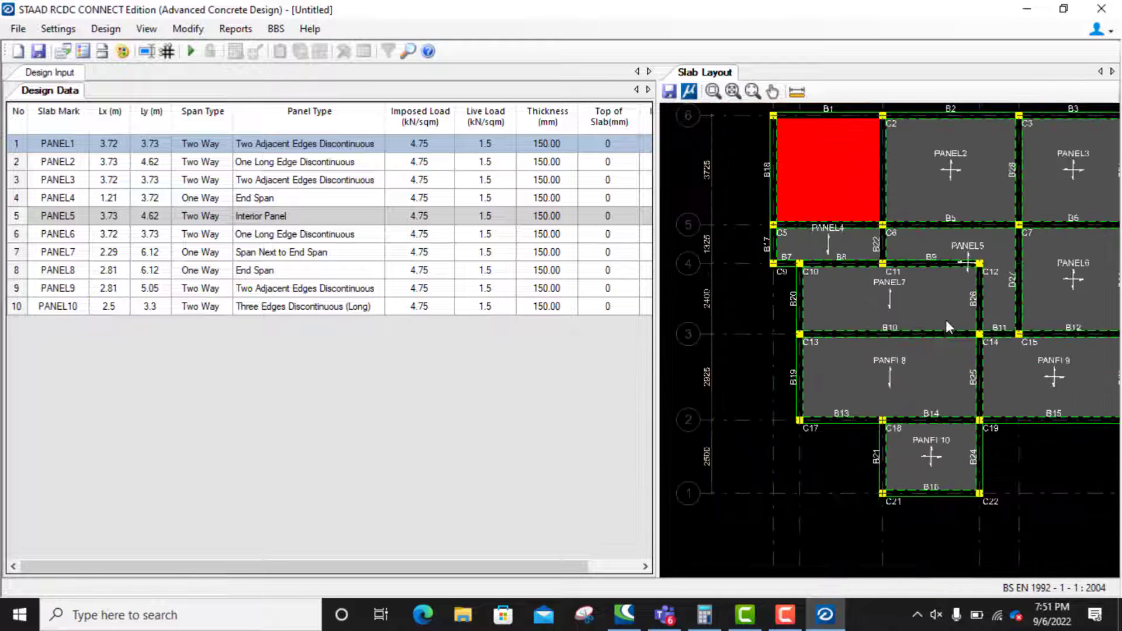
scroll(959, 403, "up", 3)
scroll(960, 408, "down", 2)
scroll(955, 357, "down", 1)
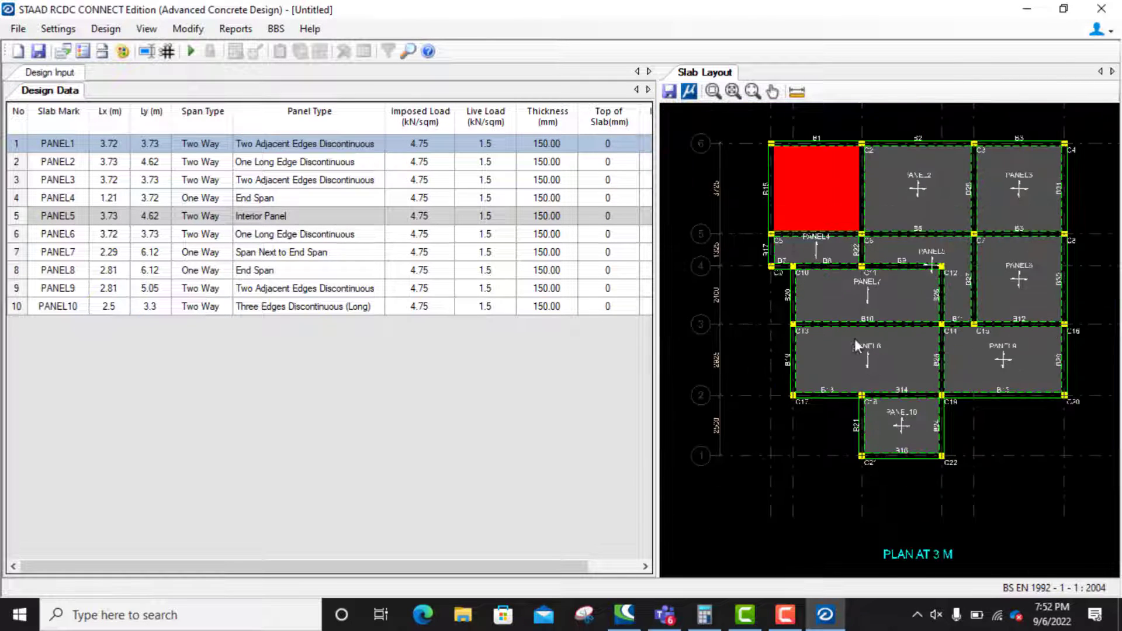
scroll(974, 288, "up", 1)
scroll(833, 368, "down", 1)
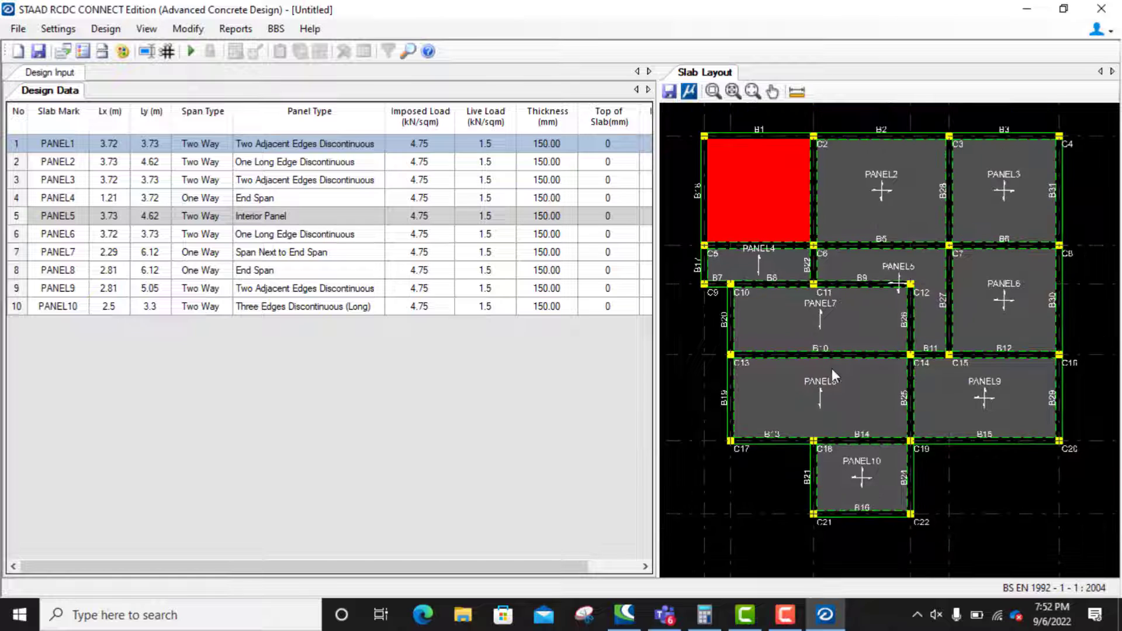
Run Auto Design on all slabs and generate the text schedule with similar slabs grouped.
left_click(189, 53)
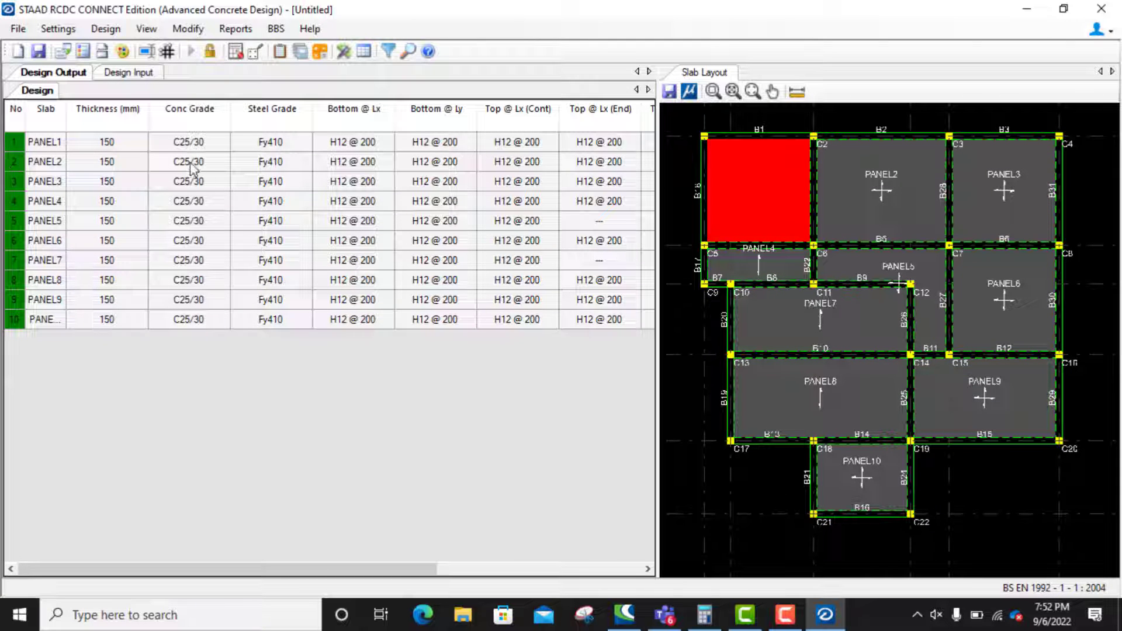
left_click(236, 30)
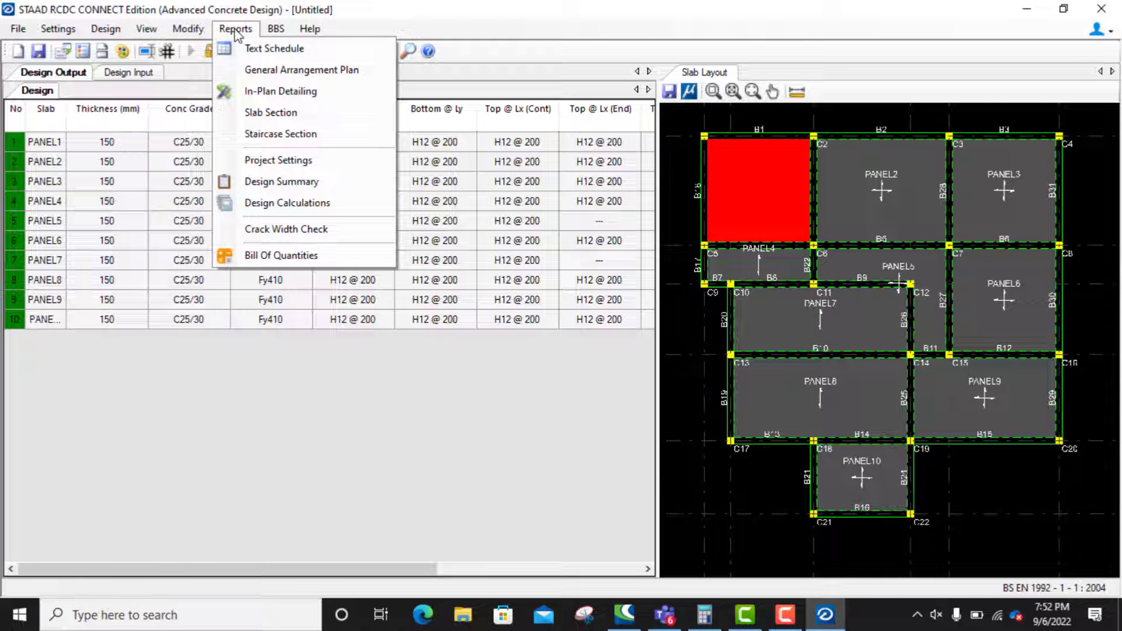
left_click(270, 50)
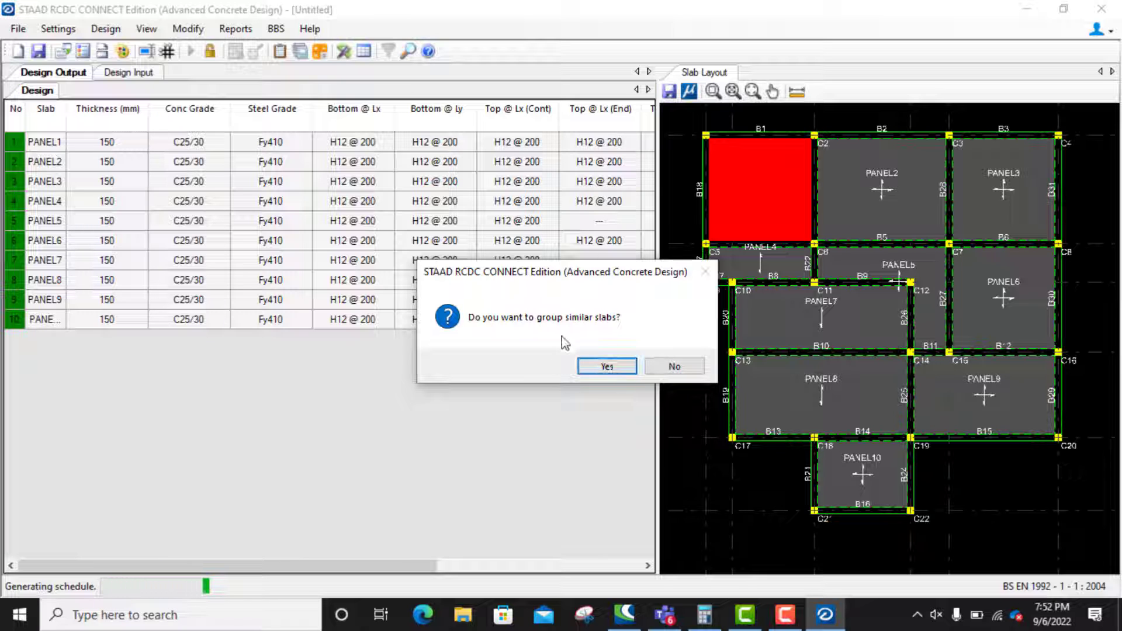
left_click(611, 367)
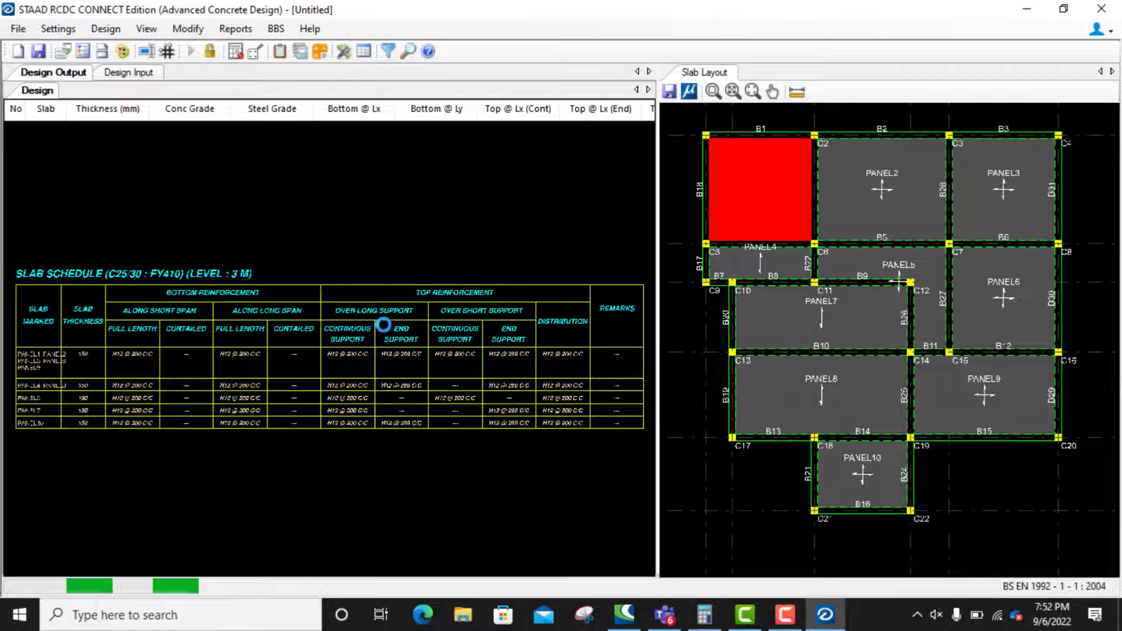
Examine the slab schedule's panel groups, thicknesses and bottom reinforcement along the short and long spans.
scroll(172, 383, "up", 3)
scroll(517, 332, "down", 4)
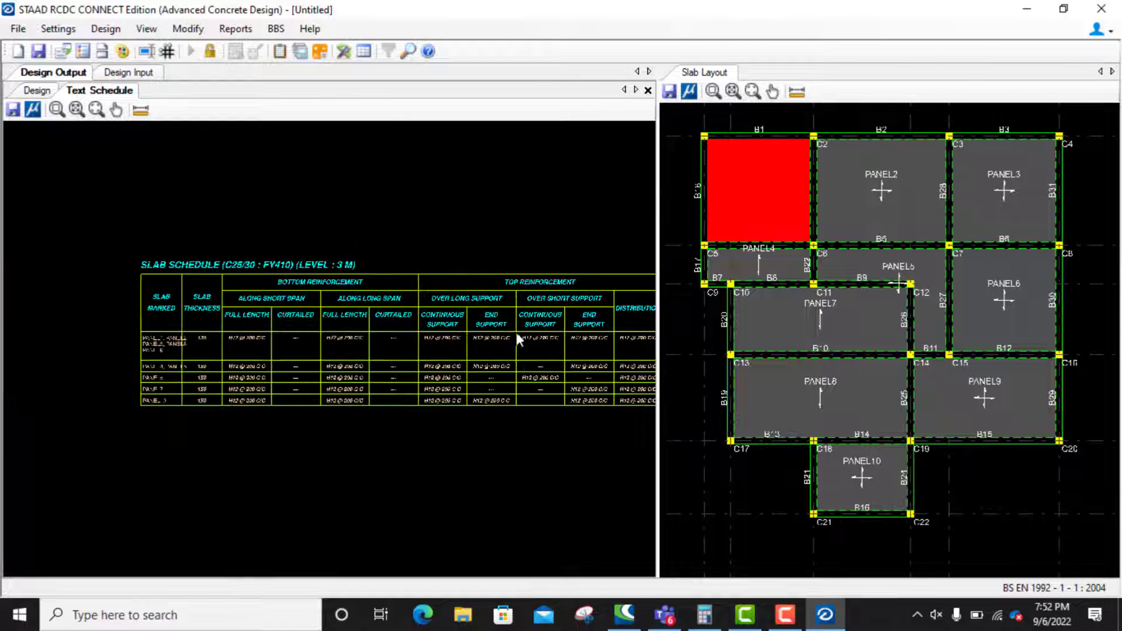
scroll(186, 308, "up", 4)
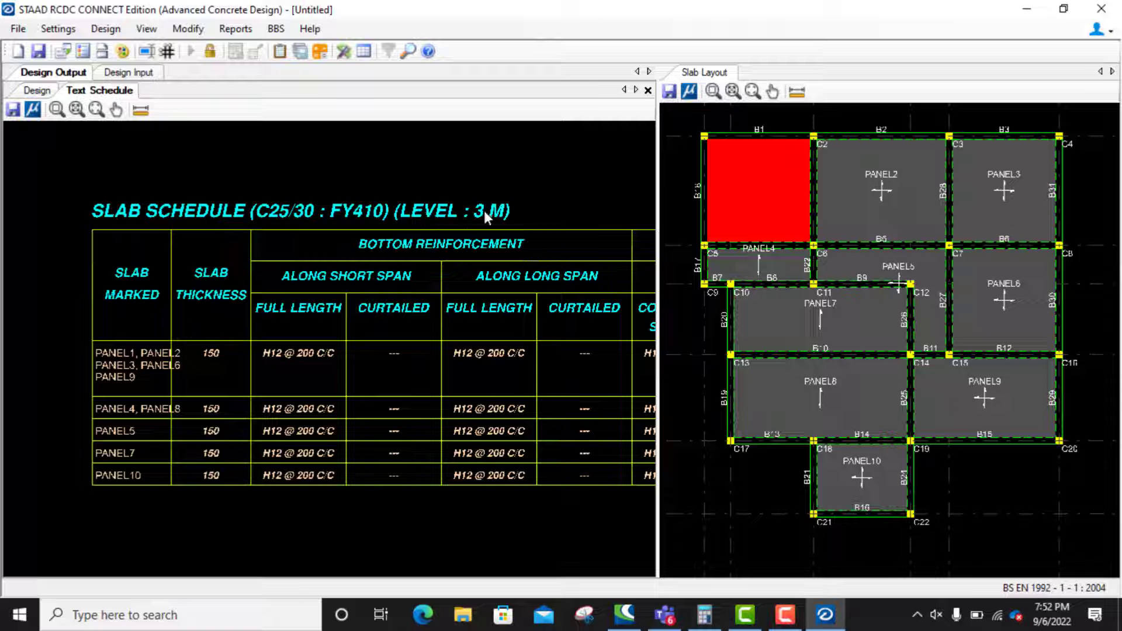
scroll(514, 204, "up", 3)
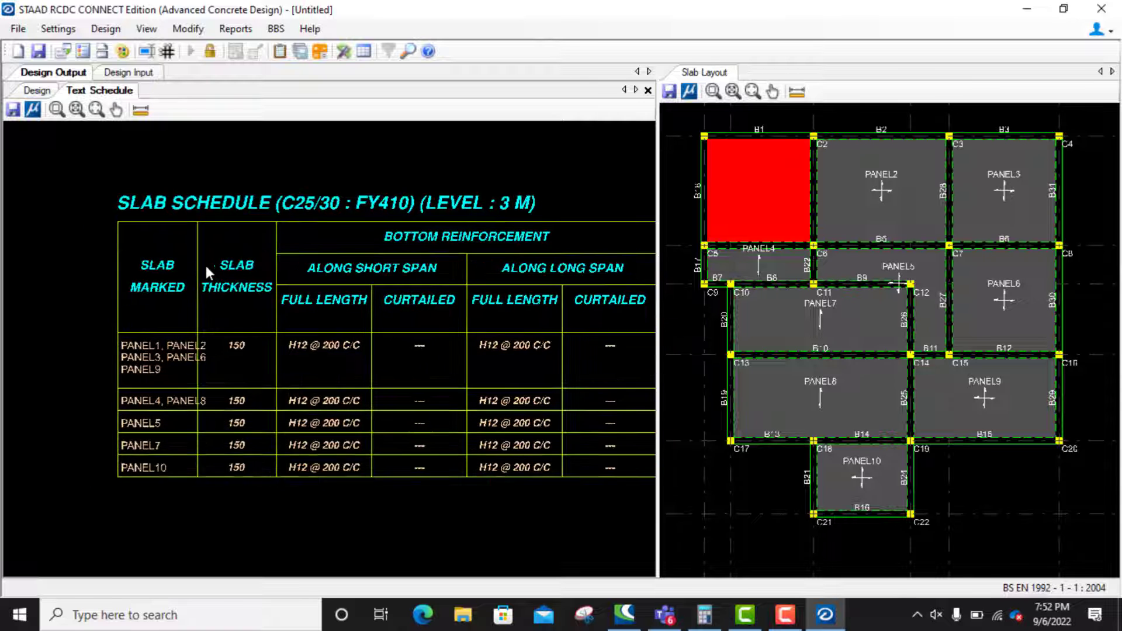
scroll(159, 320, "up", 2)
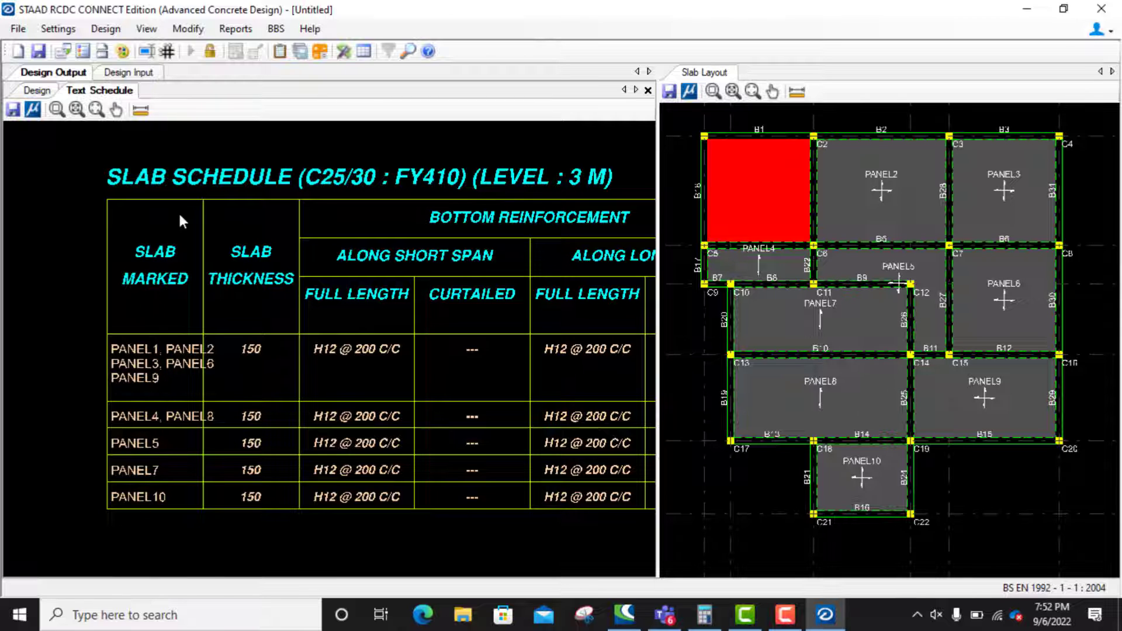
scroll(180, 215, "down", 1)
scroll(254, 296, "up", 1)
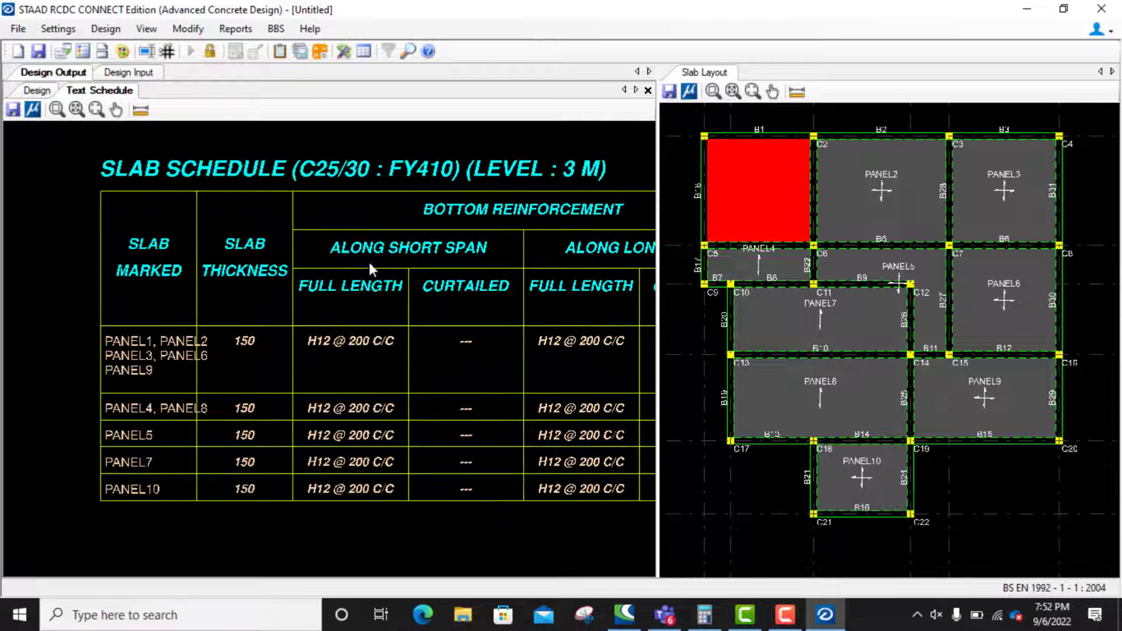
scroll(317, 303, "down", 1)
scroll(363, 316, "up", 1)
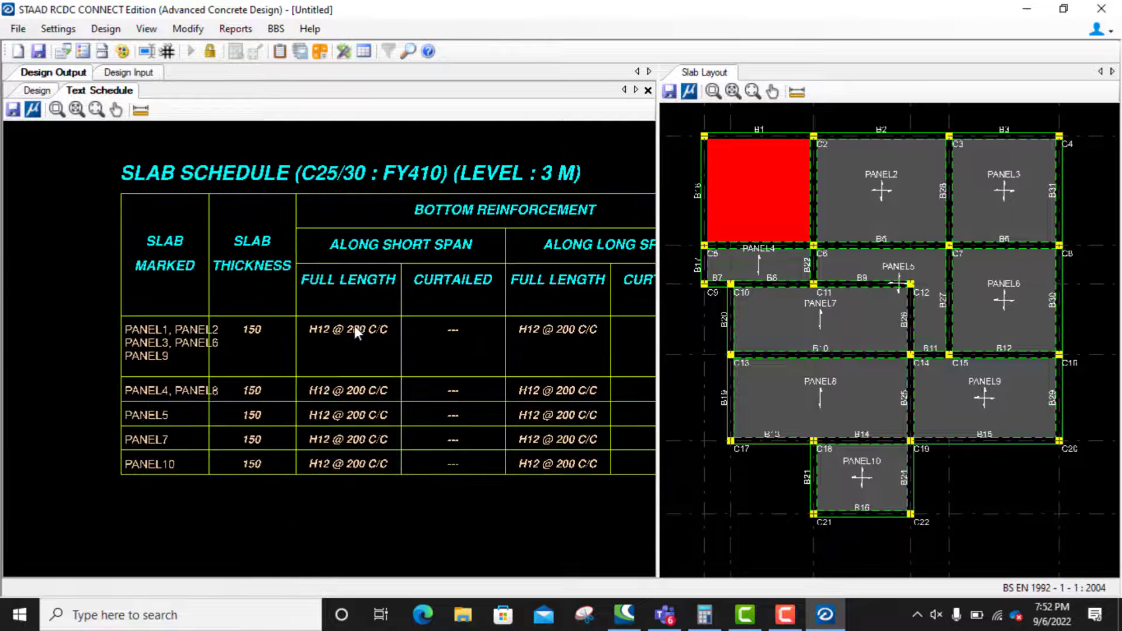
scroll(298, 328, "down", 1)
scroll(314, 334, "up", 1)
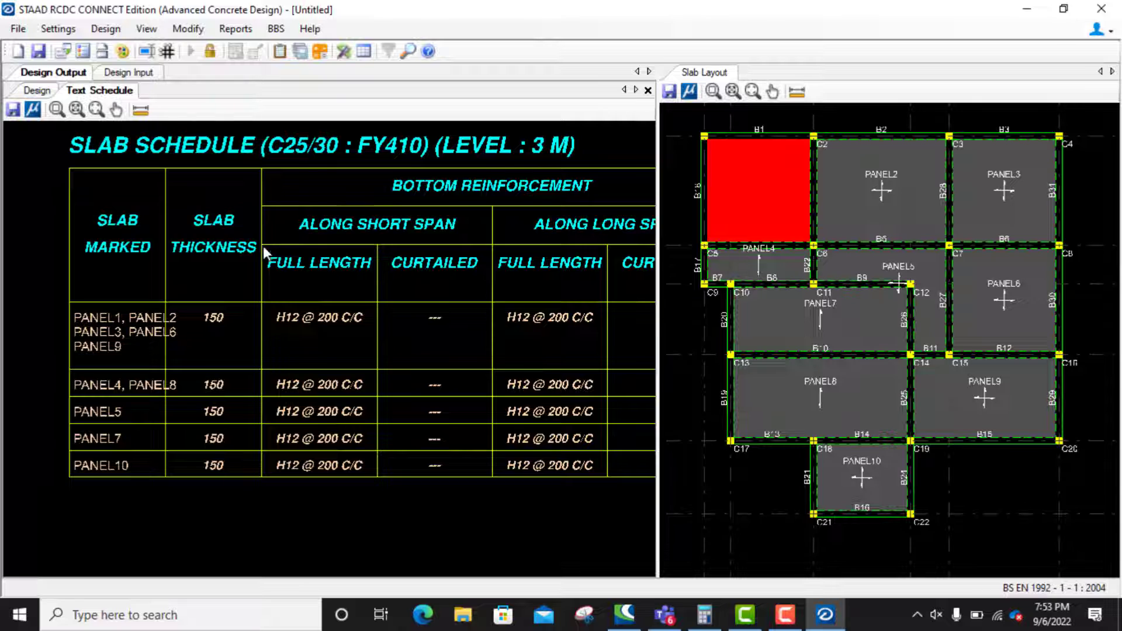
scroll(251, 247, "down", 1)
scroll(254, 240, "down", 2)
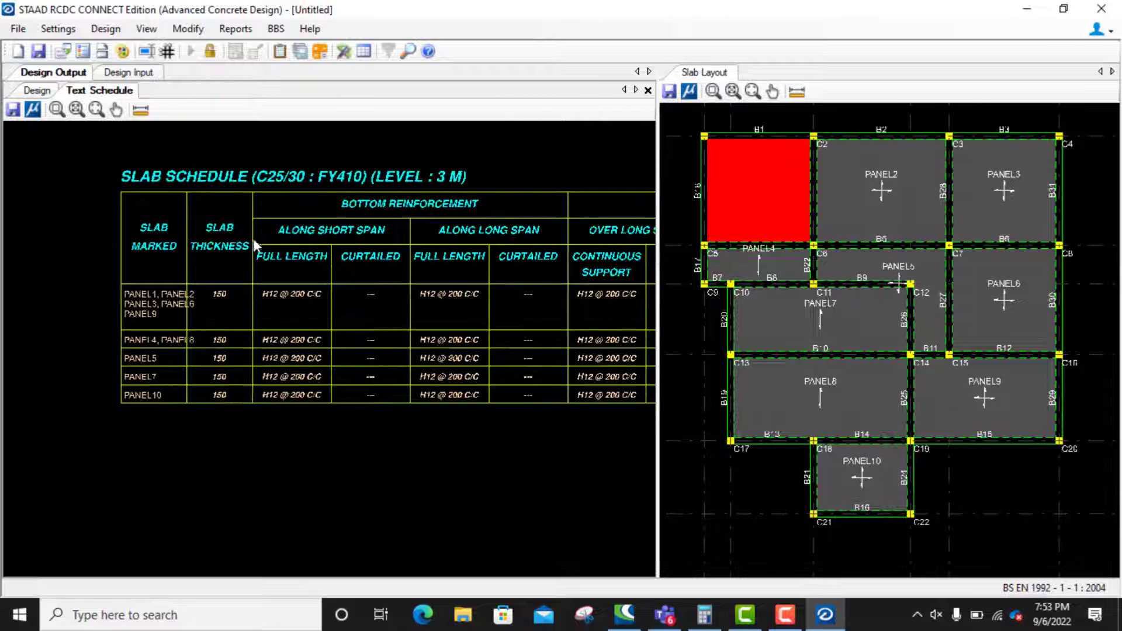
Examine the full-length and curtailed bottom bars for each panel group in the slab schedule.
scroll(469, 275, "up", 4)
scroll(348, 251, "down", 3)
scroll(430, 273, "up", 2)
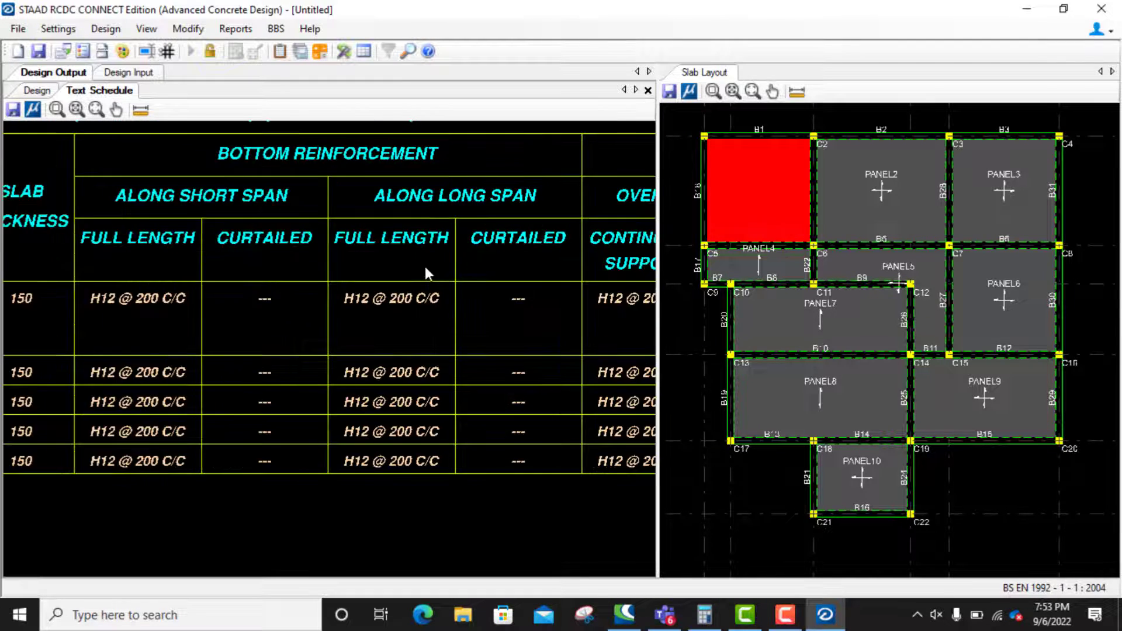
scroll(410, 296, "down", 1)
scroll(333, 330, "down", 2)
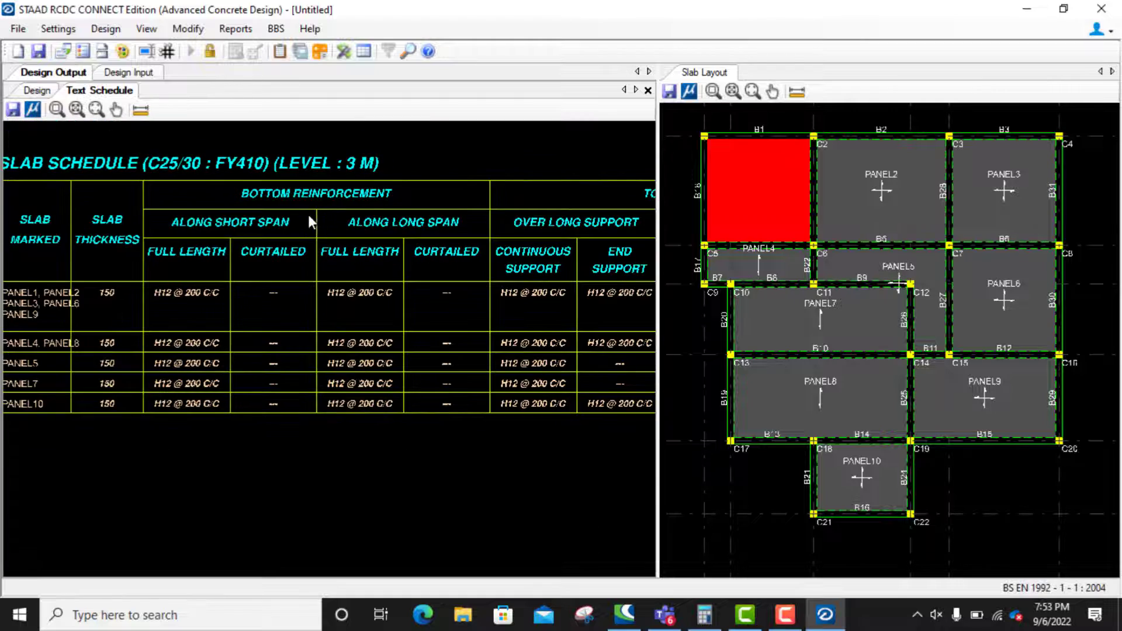
scroll(421, 225, "up", 1)
scroll(301, 207, "down", 3)
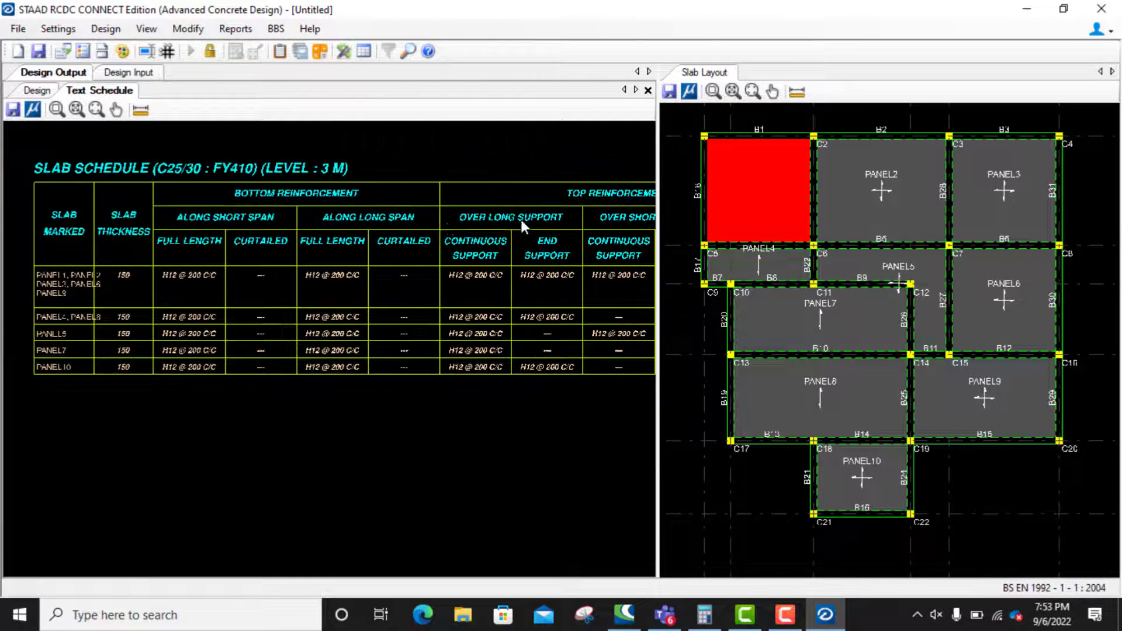
Examine the schedule's top reinforcement over the long and short supports, at continuous and end supports.
middle_click_drag(521, 219, 372, 277)
scroll(502, 259, "up", 2)
scroll(501, 257, "up", 1)
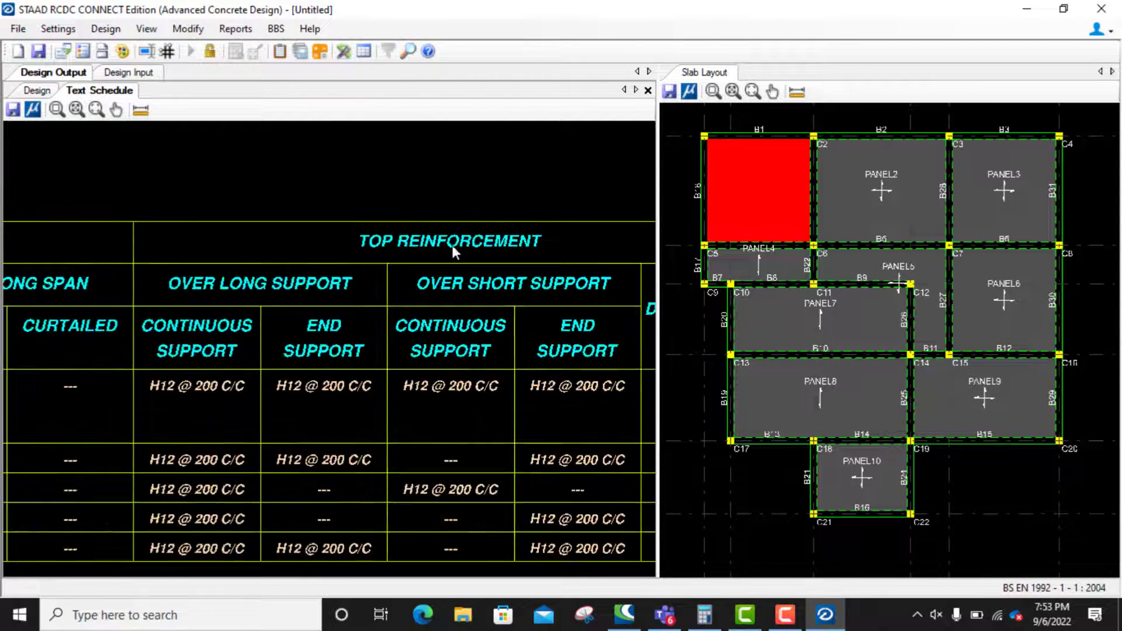
scroll(452, 245, "down", 3)
scroll(461, 424, "up", 1)
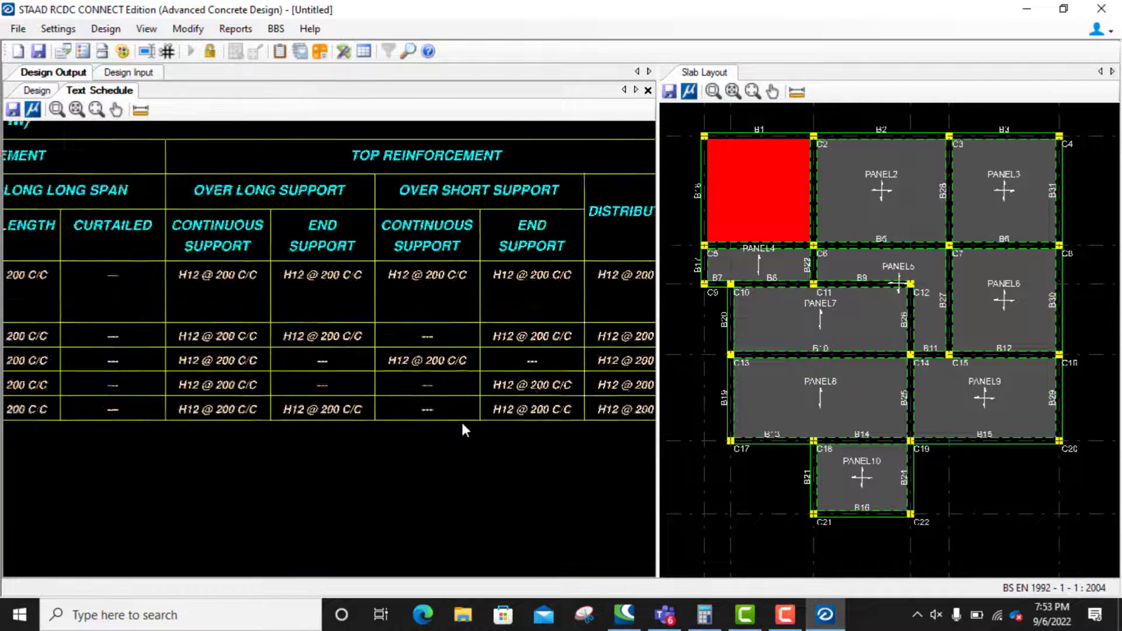
scroll(422, 376, "down", 2)
scroll(545, 353, "down", 1)
scroll(544, 352, "down", 2)
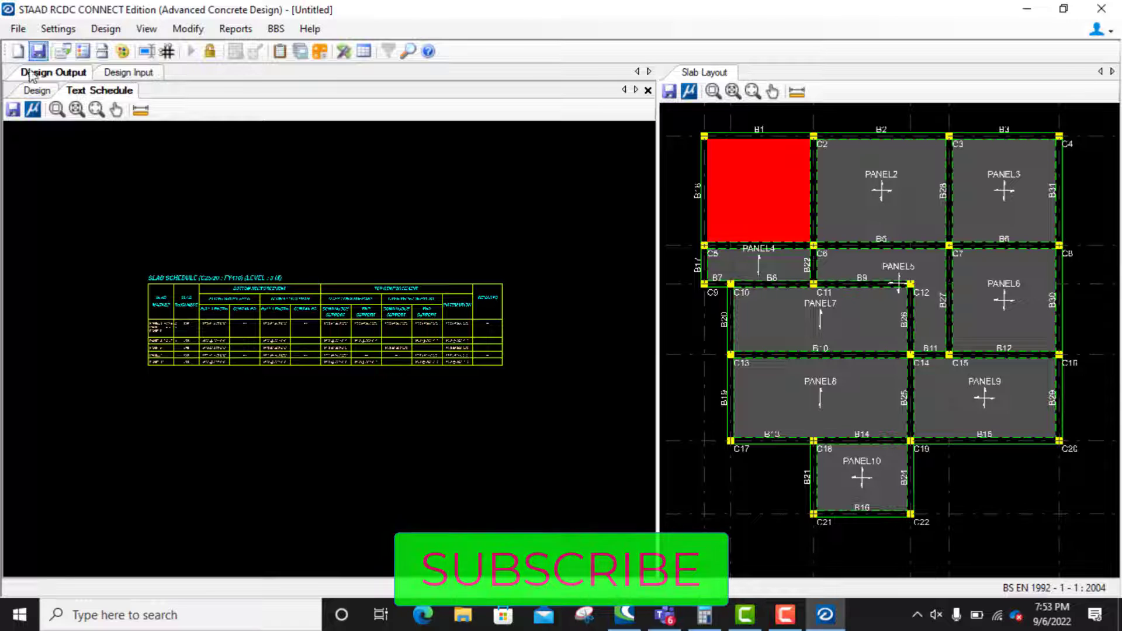
Return to the slab design results and generate the General Arrangement Plan for the 3 m level.
left_click(37, 90)
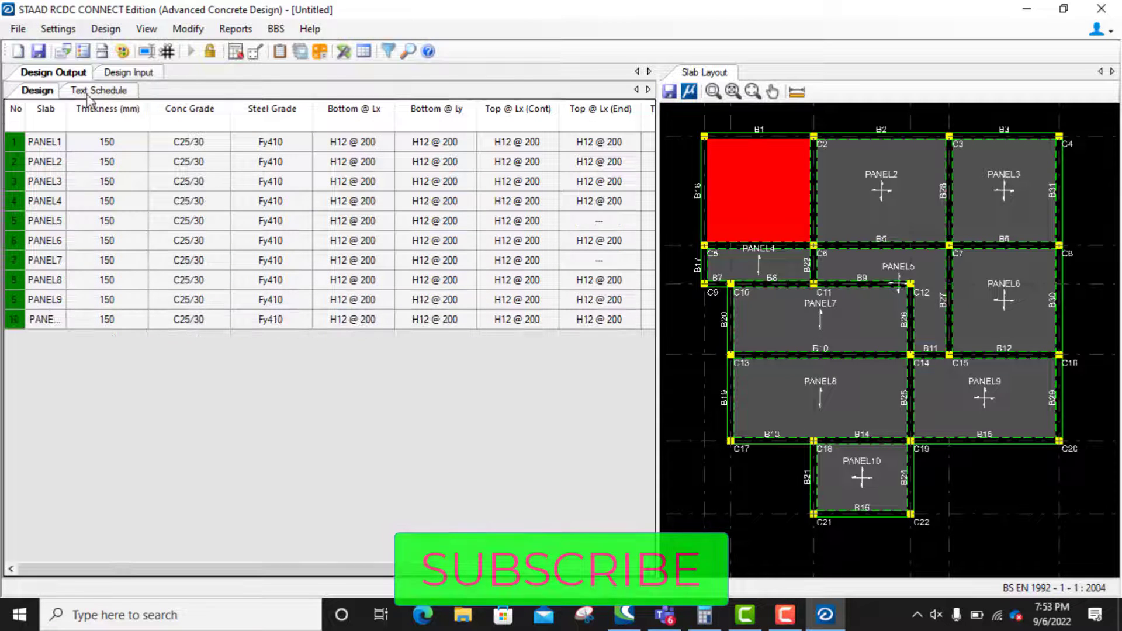
left_click(234, 29)
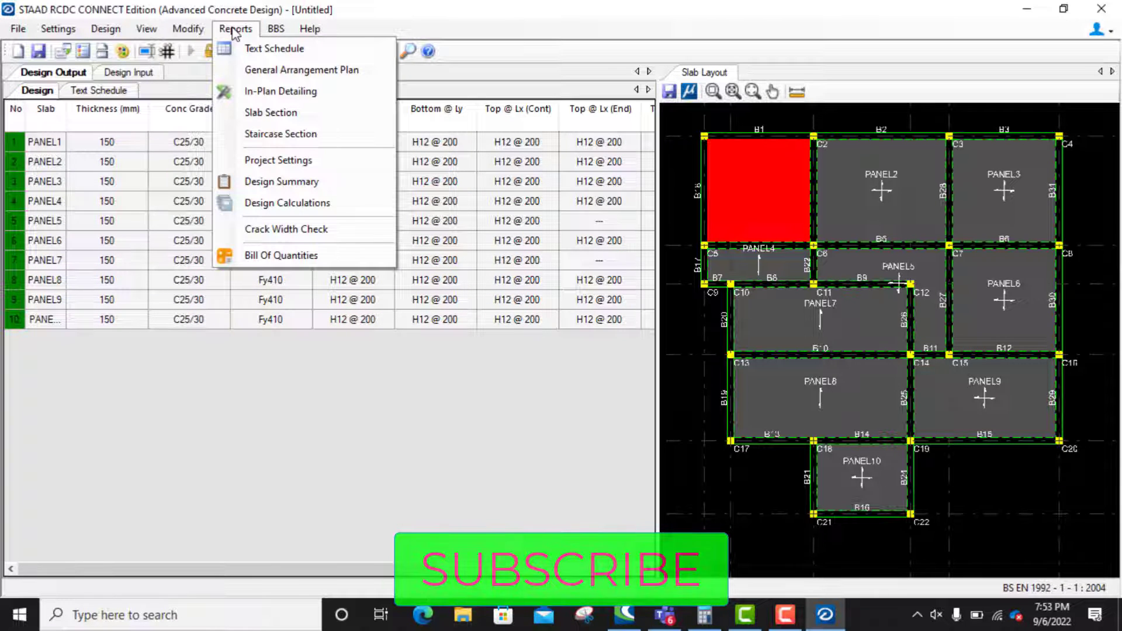
left_click(307, 70)
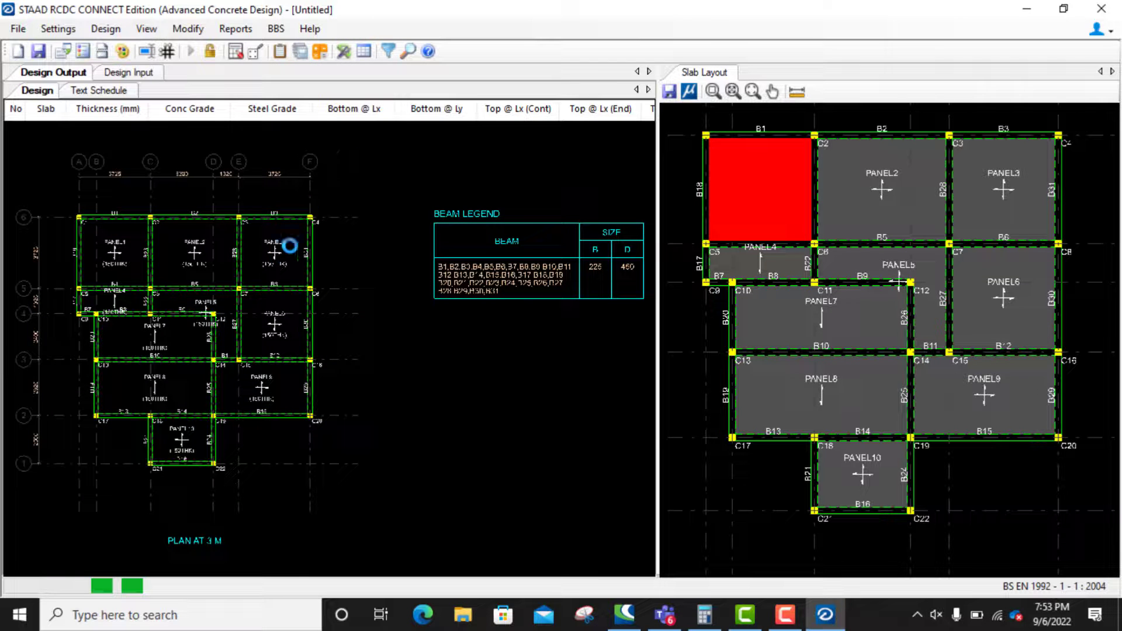
Examine the general arrangement plan's grid dimensions, beam and column marks, and panel labels with their slab thicknesses.
scroll(82, 317, "up", 3)
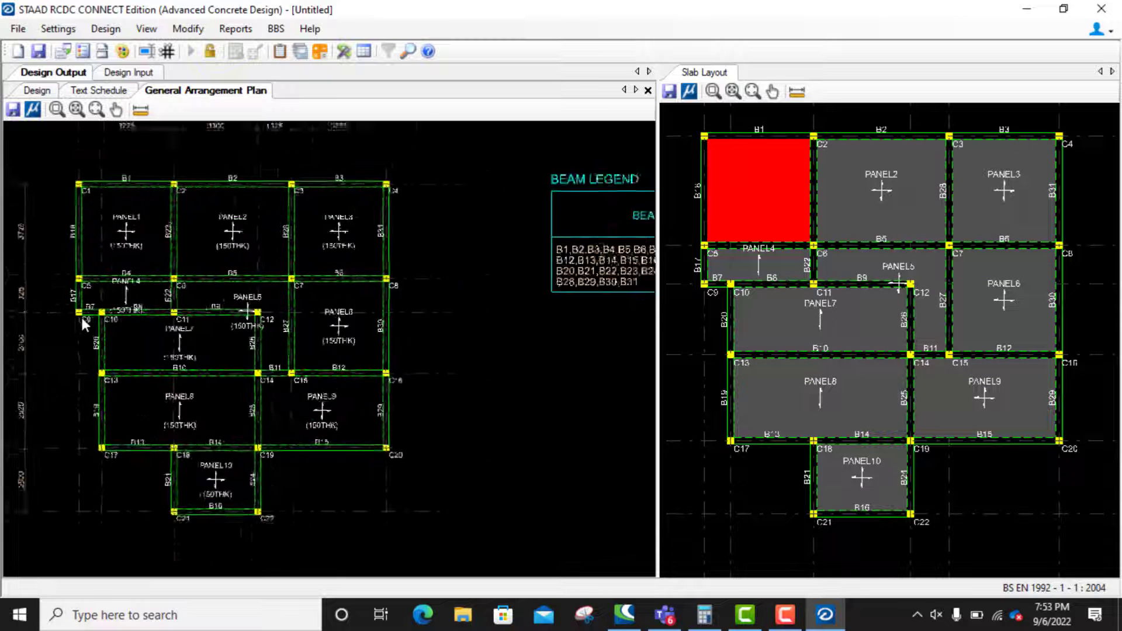
scroll(439, 304, "down", 2)
scroll(188, 234, "up", 3)
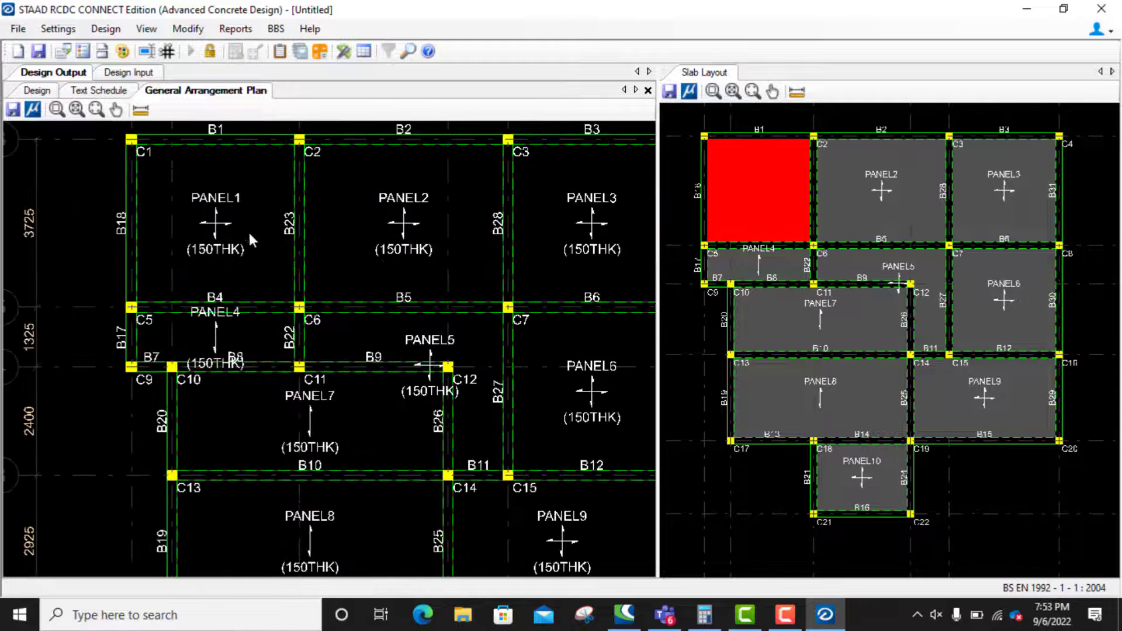
scroll(444, 290, "down", 3)
scroll(280, 240, "up", 2)
scroll(252, 240, "up", 2)
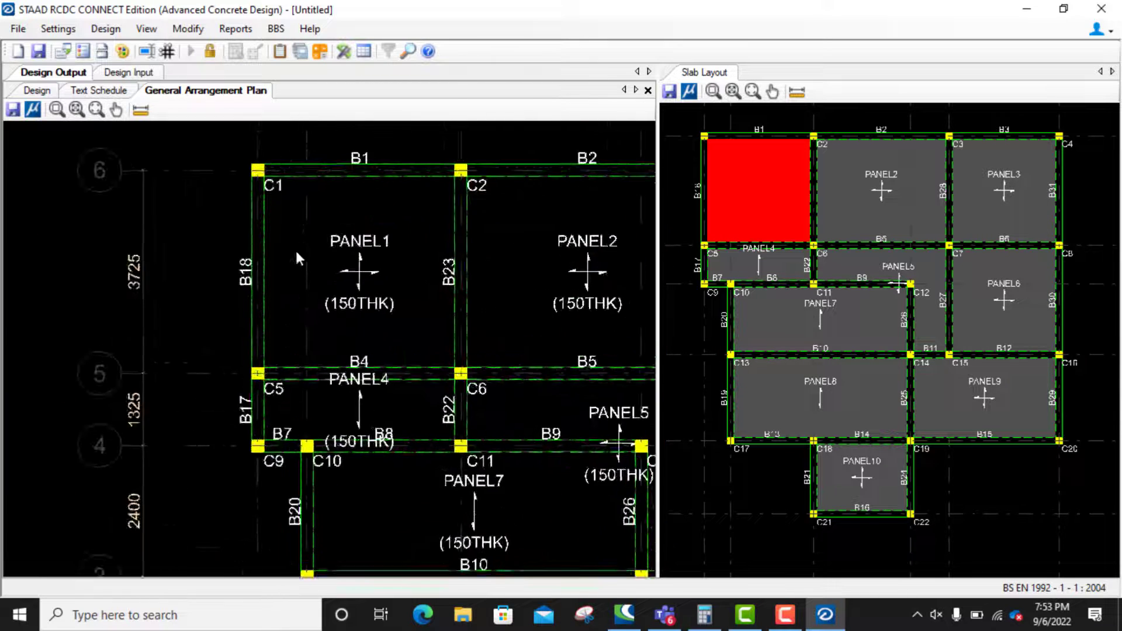
scroll(267, 194, "down", 3)
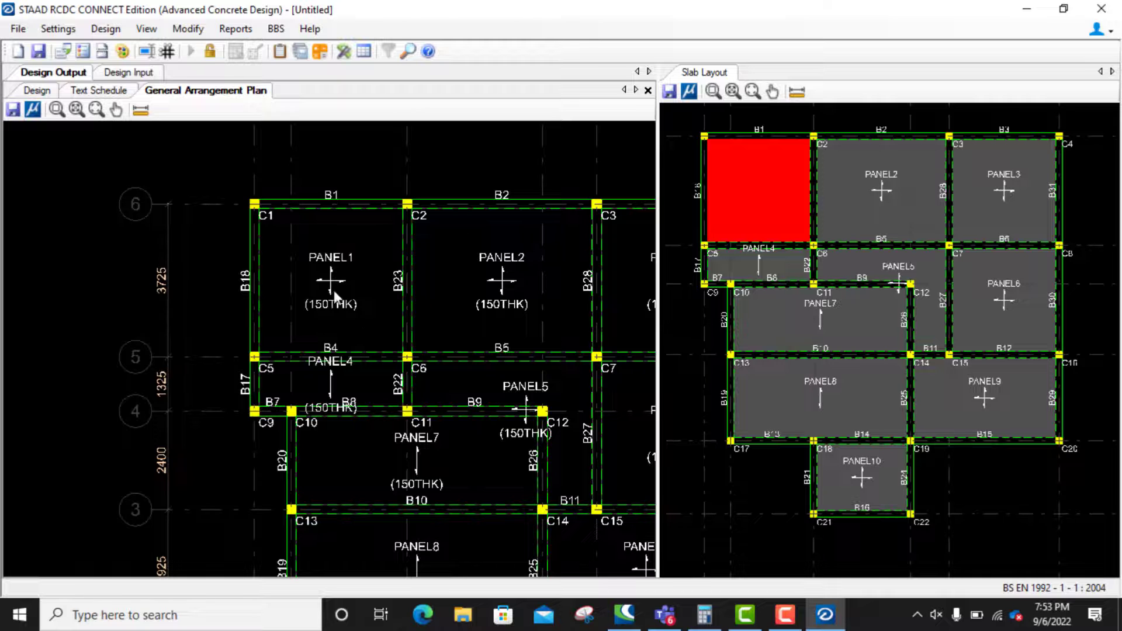
scroll(330, 287, "up", 1)
scroll(272, 199, "down", 4)
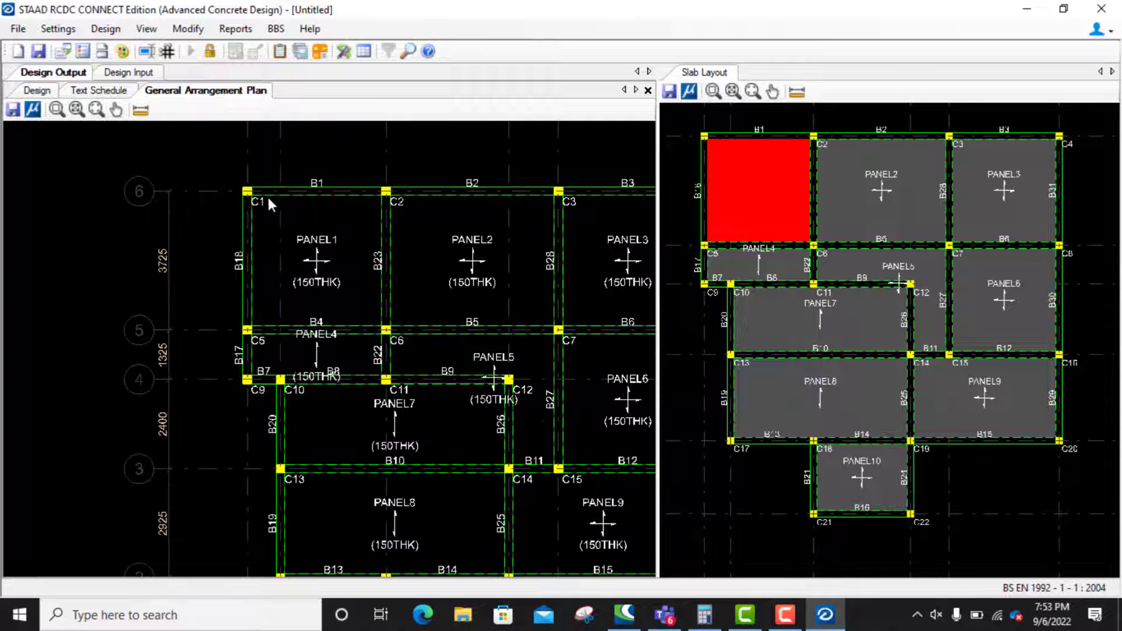
scroll(229, 260, "up", 2)
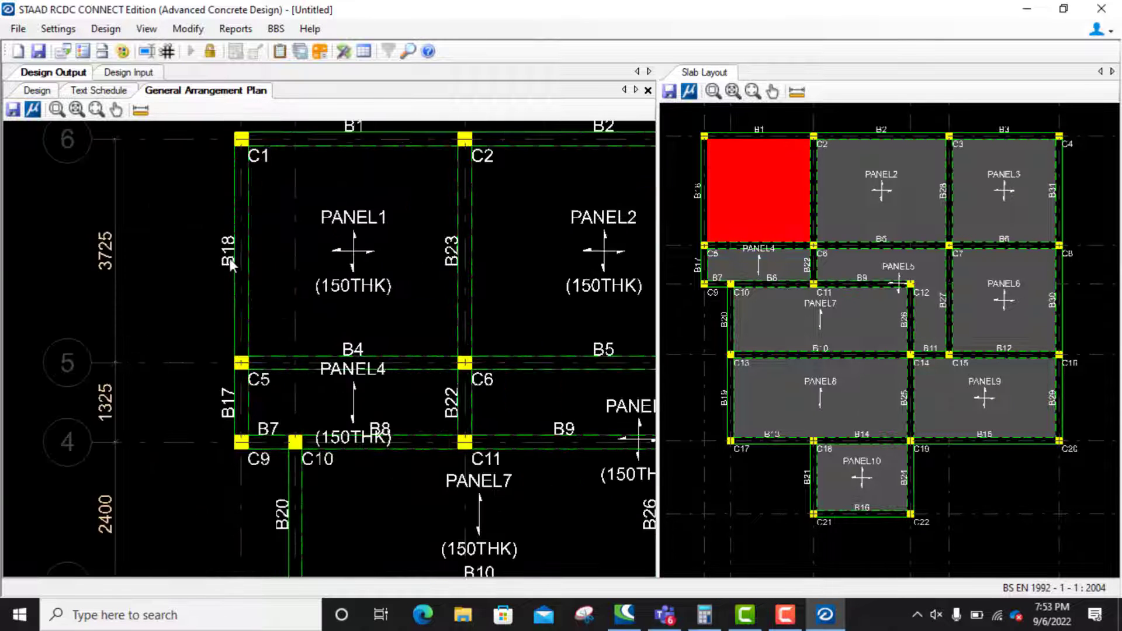
scroll(173, 233, "down", 1)
scroll(173, 242, "down", 1)
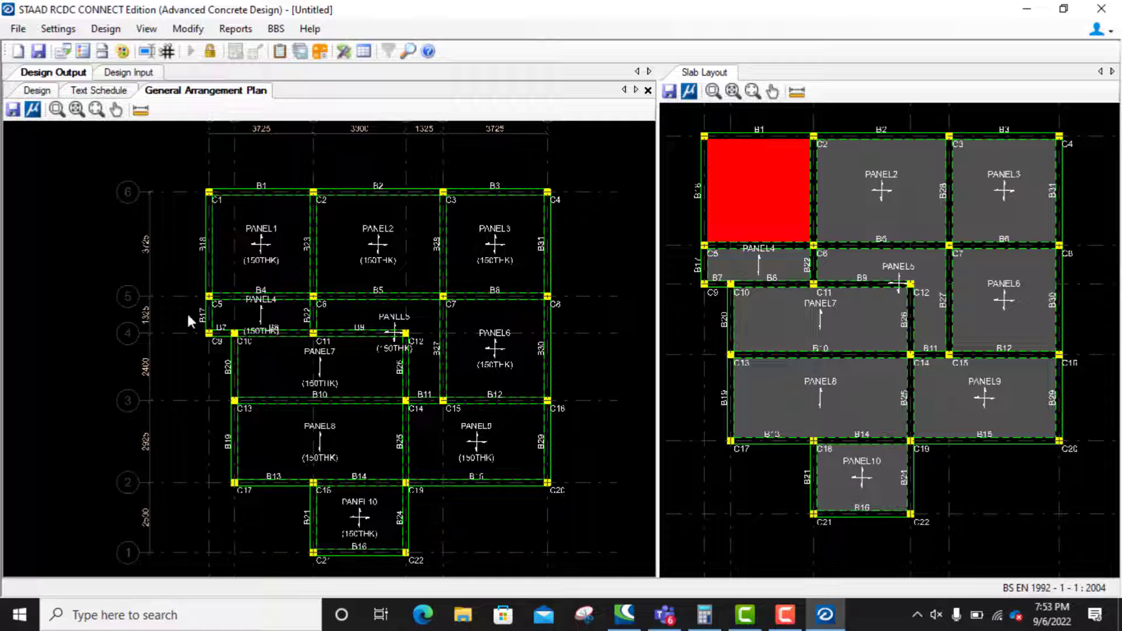
scroll(314, 251, "up", 2)
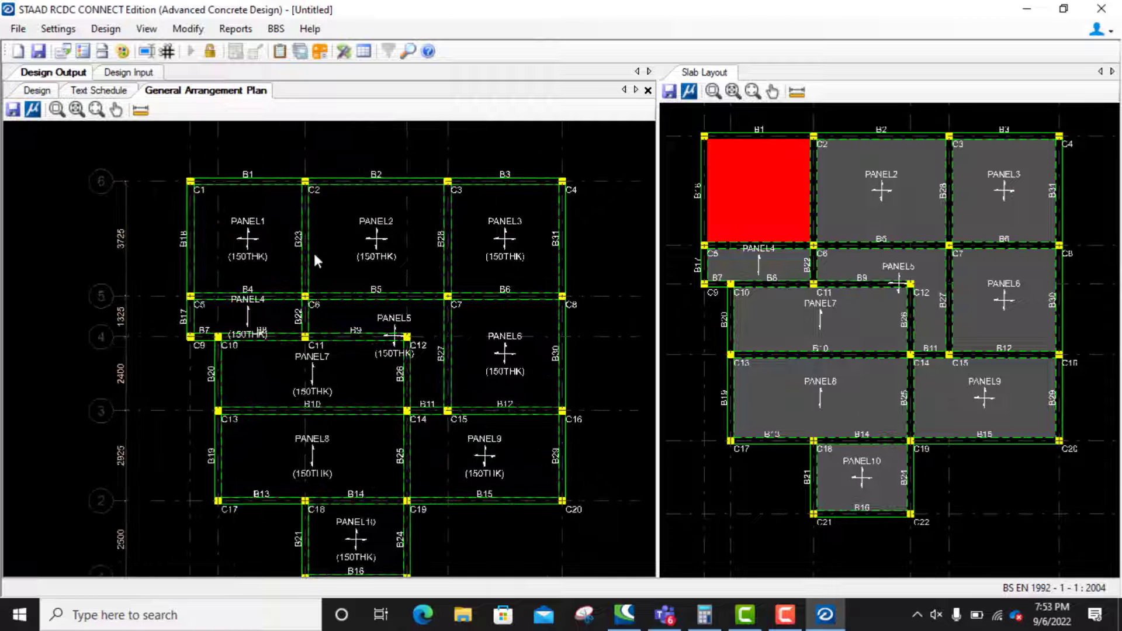
scroll(275, 237, "down", 3)
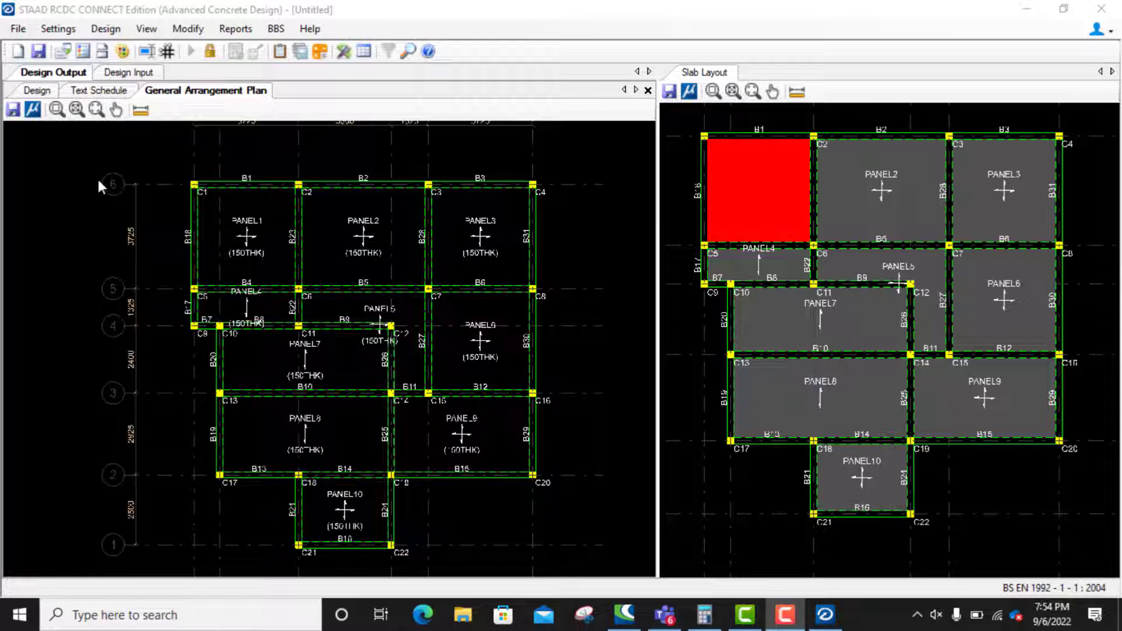
Start exporting the general arrangement plan drawing and choose the Structures Pro folder on the Desktop as its location.
left_click(13, 110)
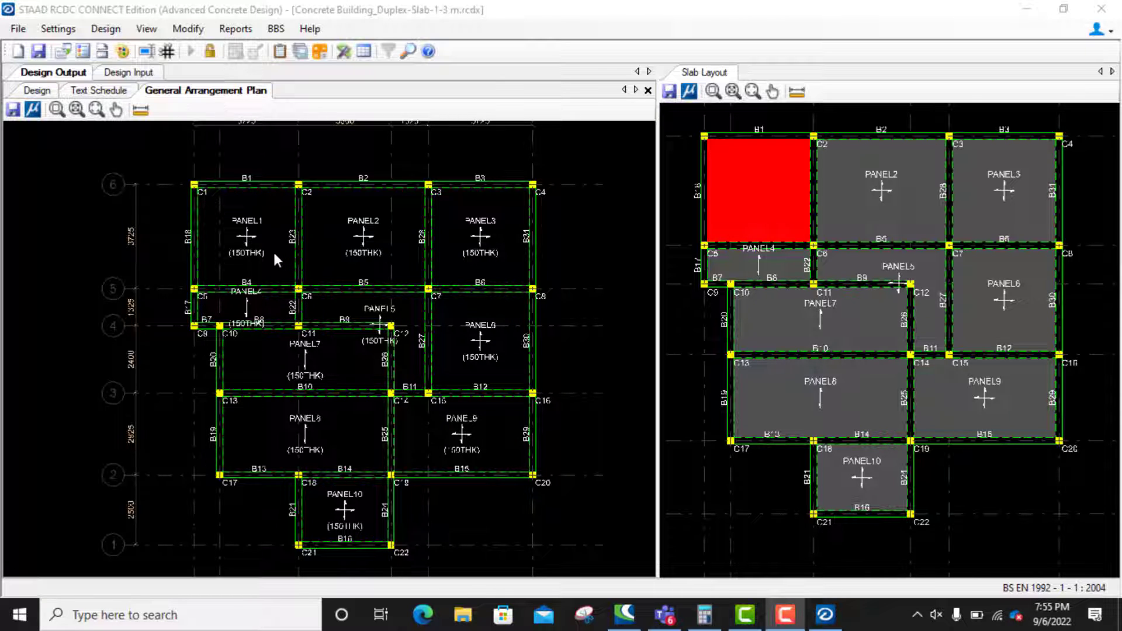
left_click(13, 113)
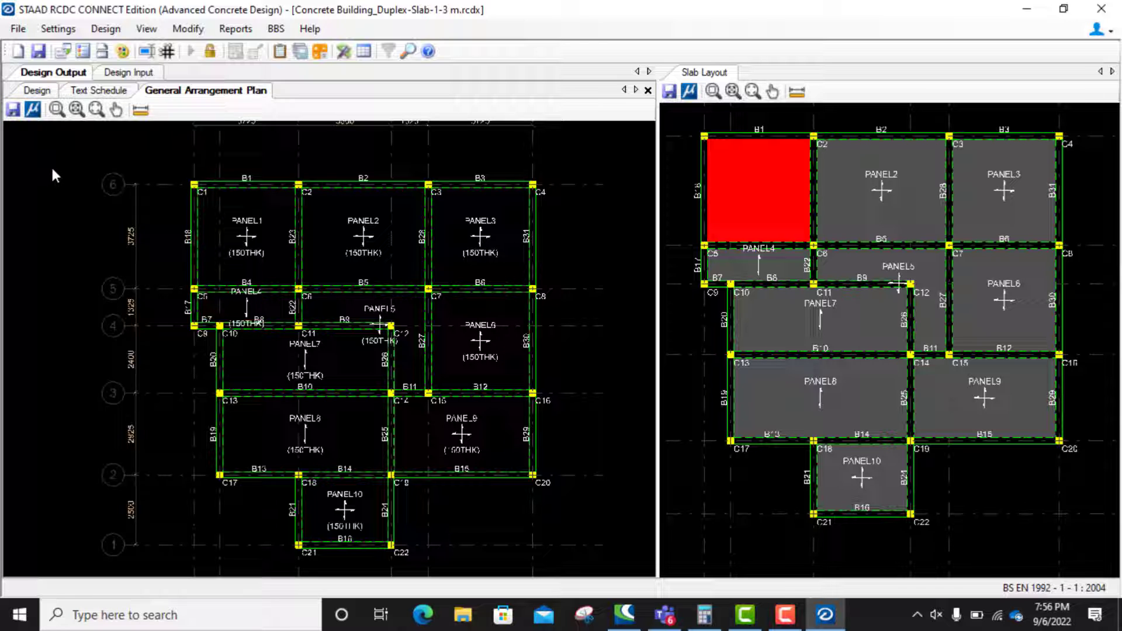
left_click(13, 109)
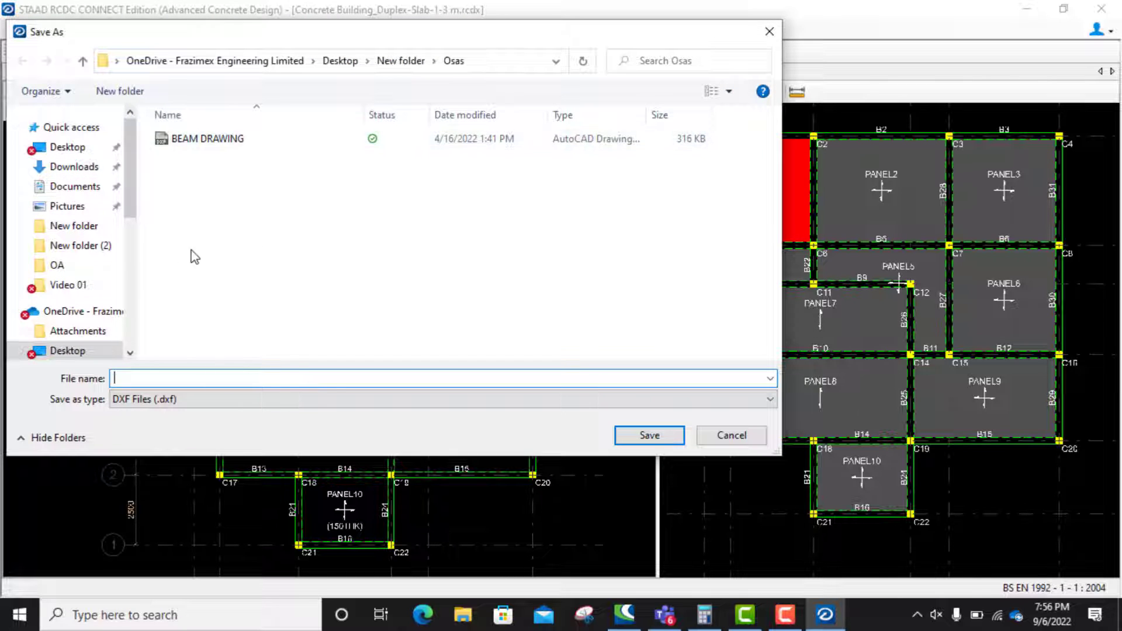
left_click(68, 351)
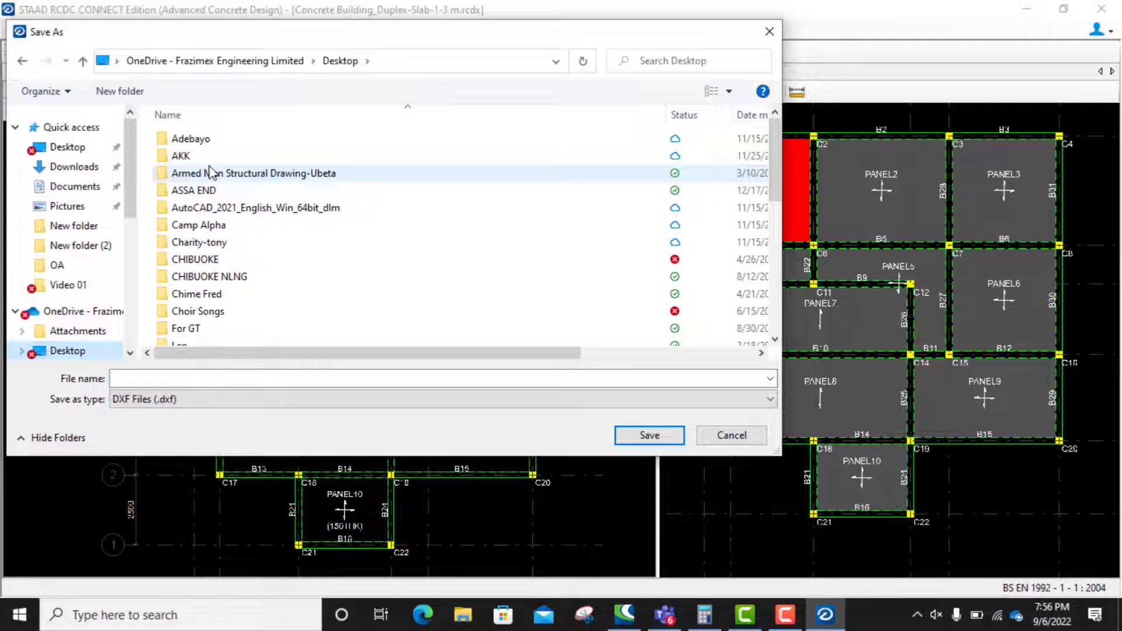
scroll(212, 173, "down", 6)
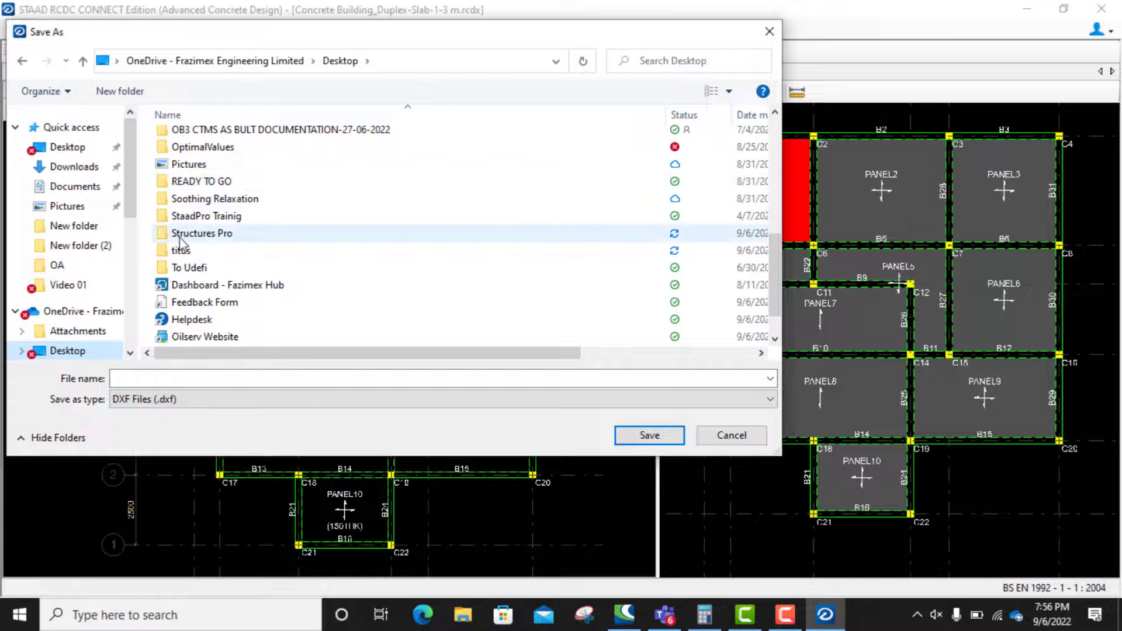
left_click(181, 237)
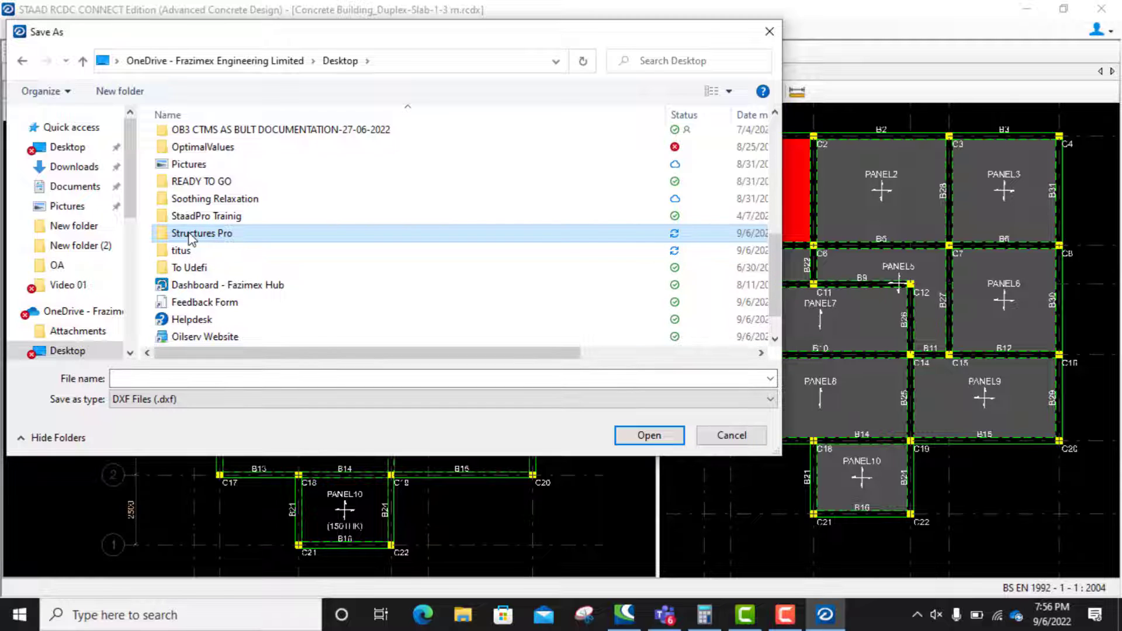
double_click(189, 235)
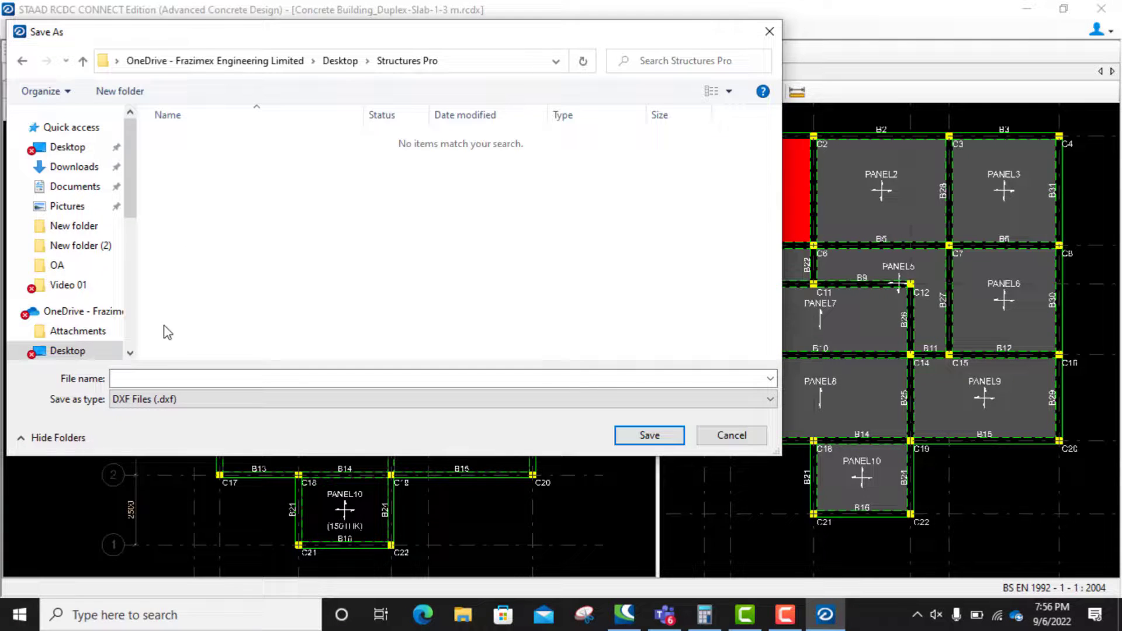
Save the general arrangement plan as a DXF file named Slab Layout.
left_click(184, 402)
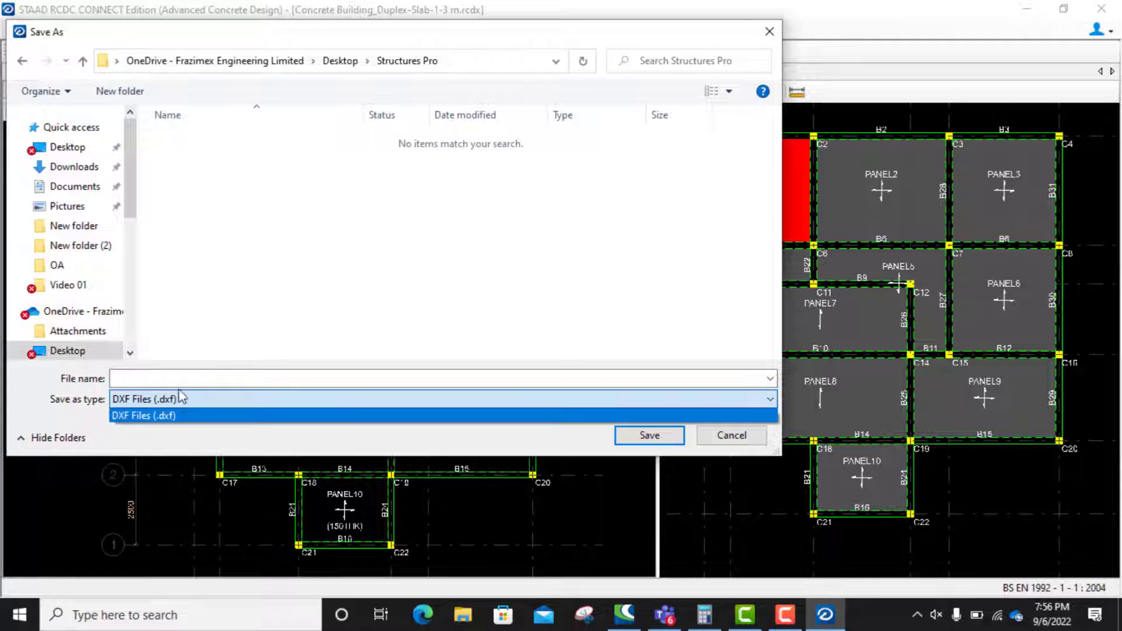
left_click(176, 383)
left_click(176, 378)
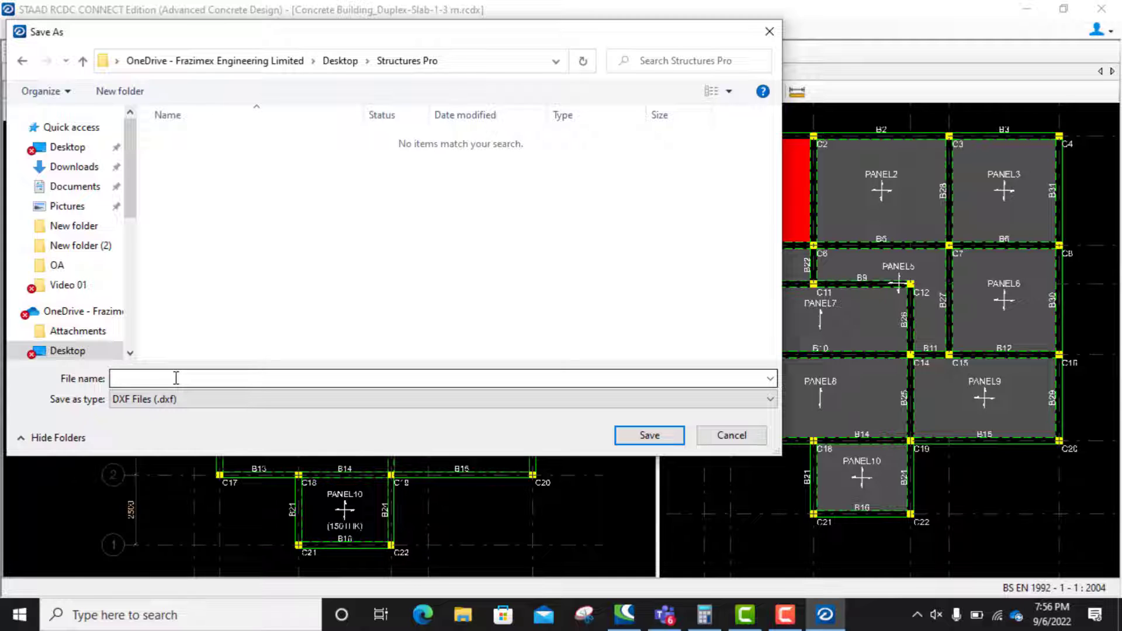
left_click(195, 377)
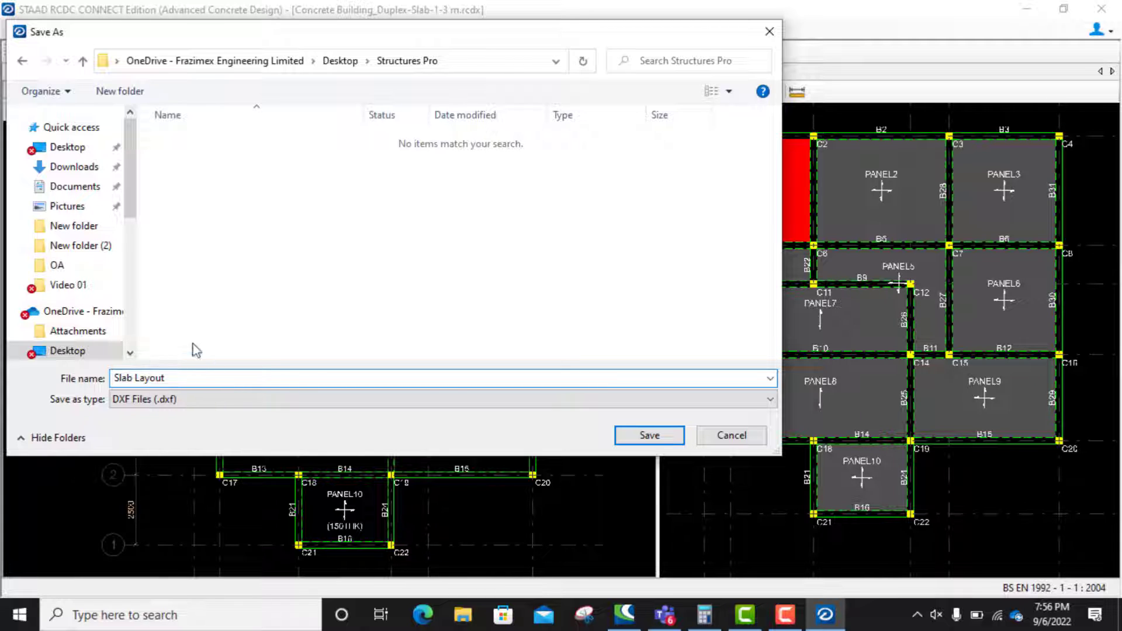
left_click(649, 436)
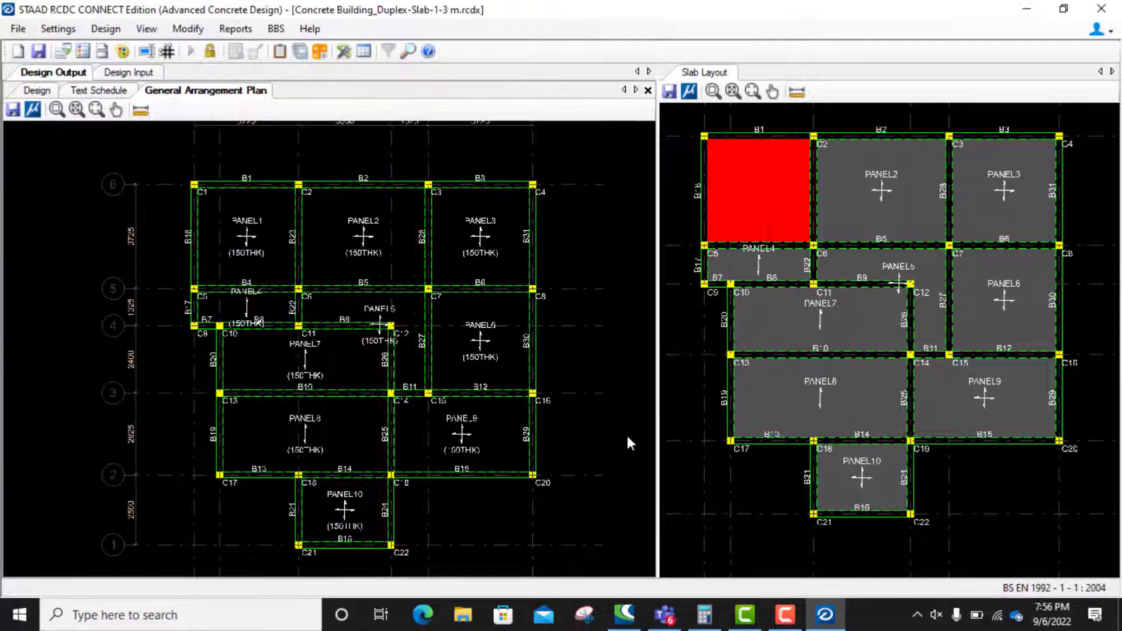
Open the exported Slab Layout DXF file from the Structures Pro desktop folder in AutoCAD.
left_click(1026, 11)
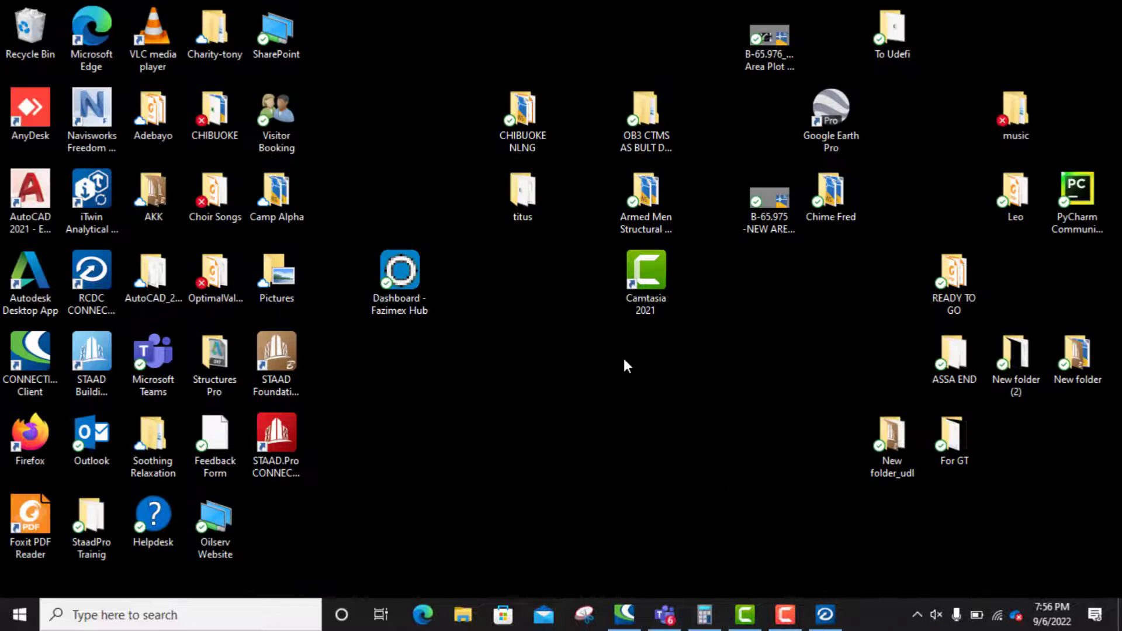
double_click(214, 367)
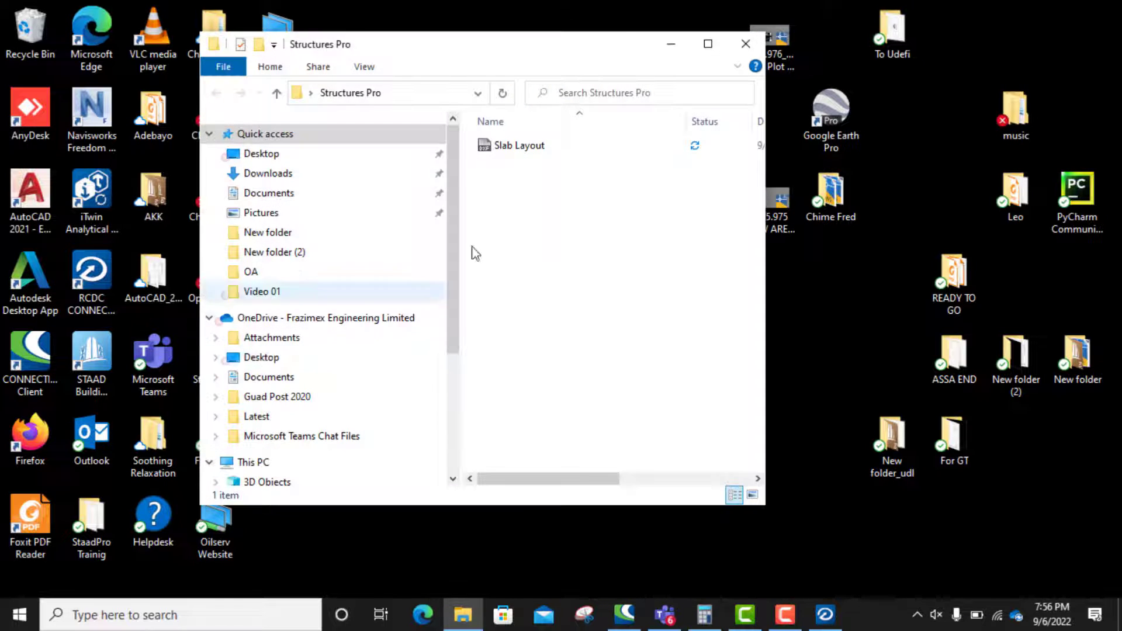
left_click(524, 147)
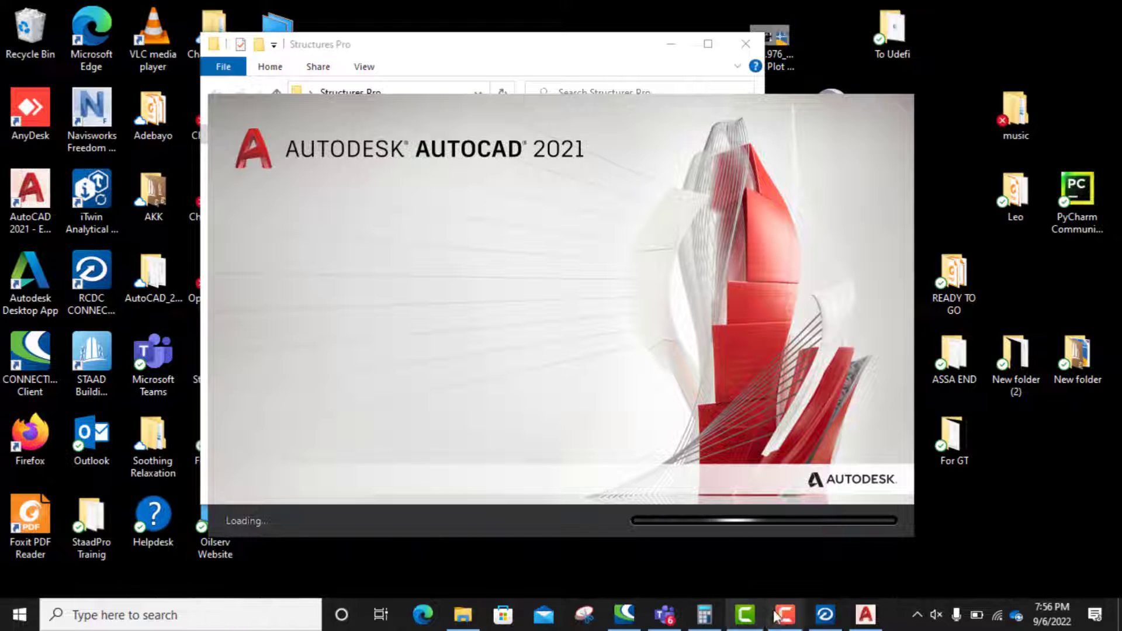
left_click(824, 615)
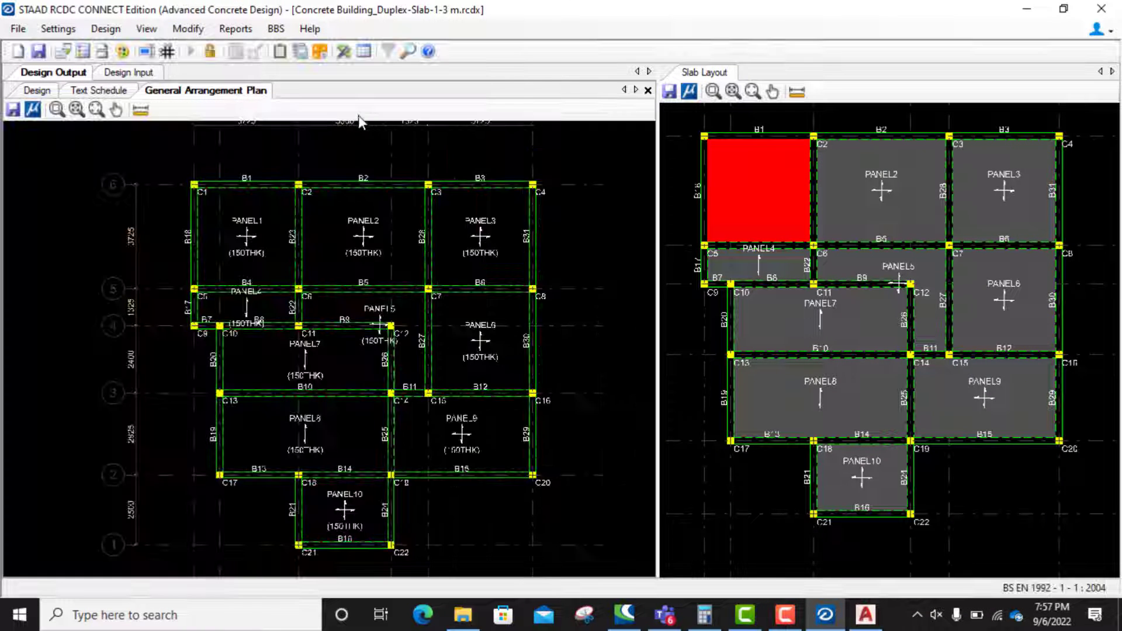
left_click(244, 34)
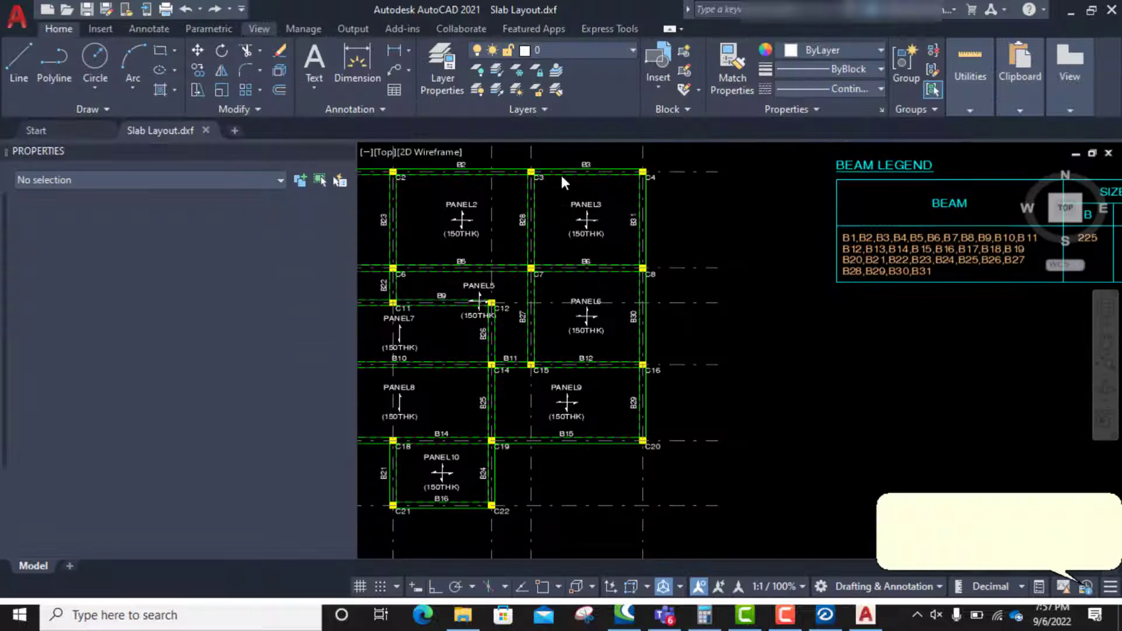
key("Return")
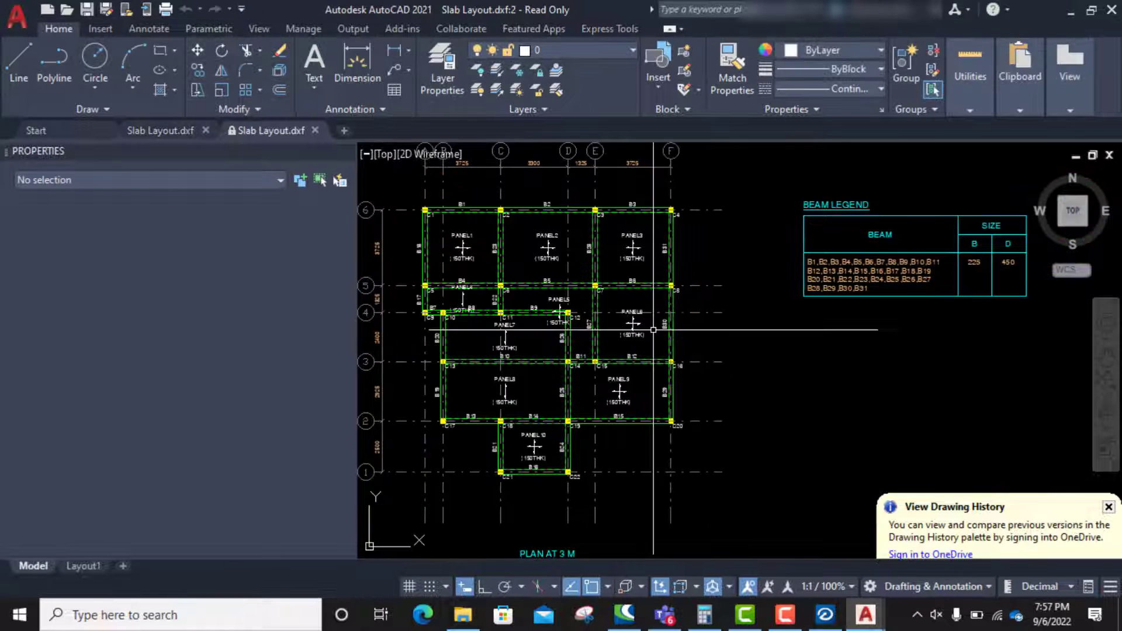
Erase the B8 beam mark between columns C10 and C11 on the plan.
scroll(716, 305, "down", 2)
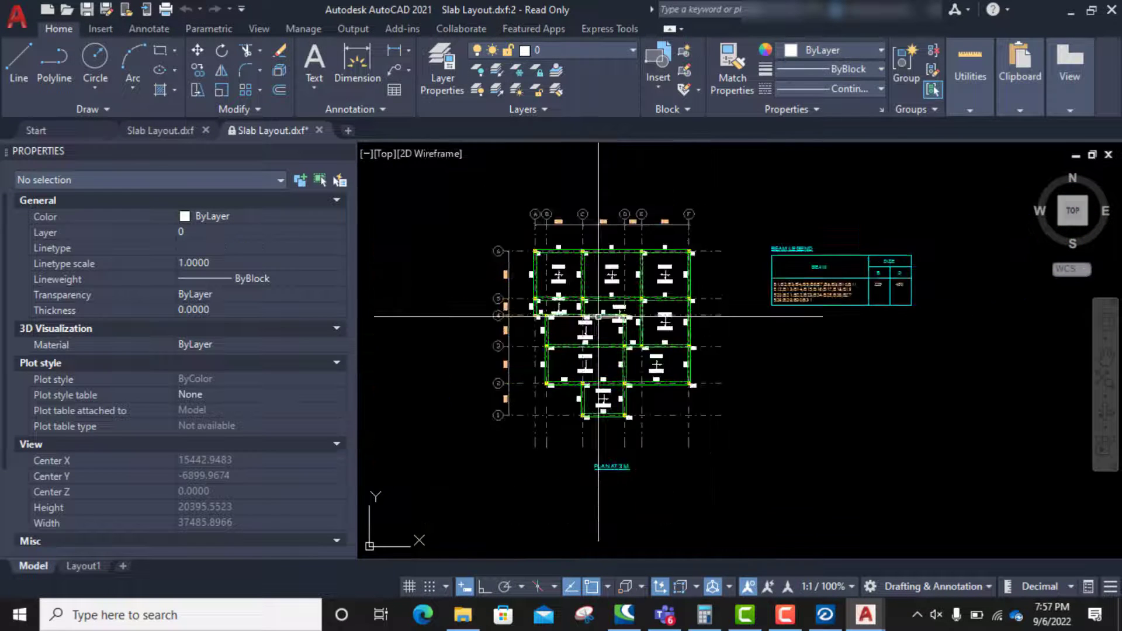
scroll(598, 316, "up", 8)
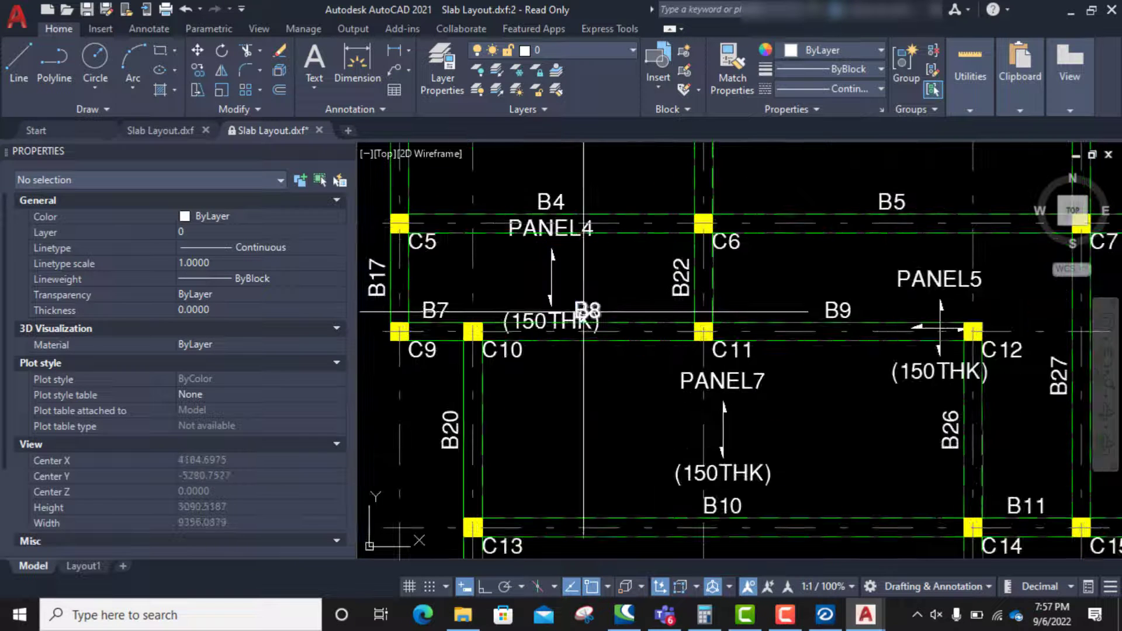
left_click(585, 316)
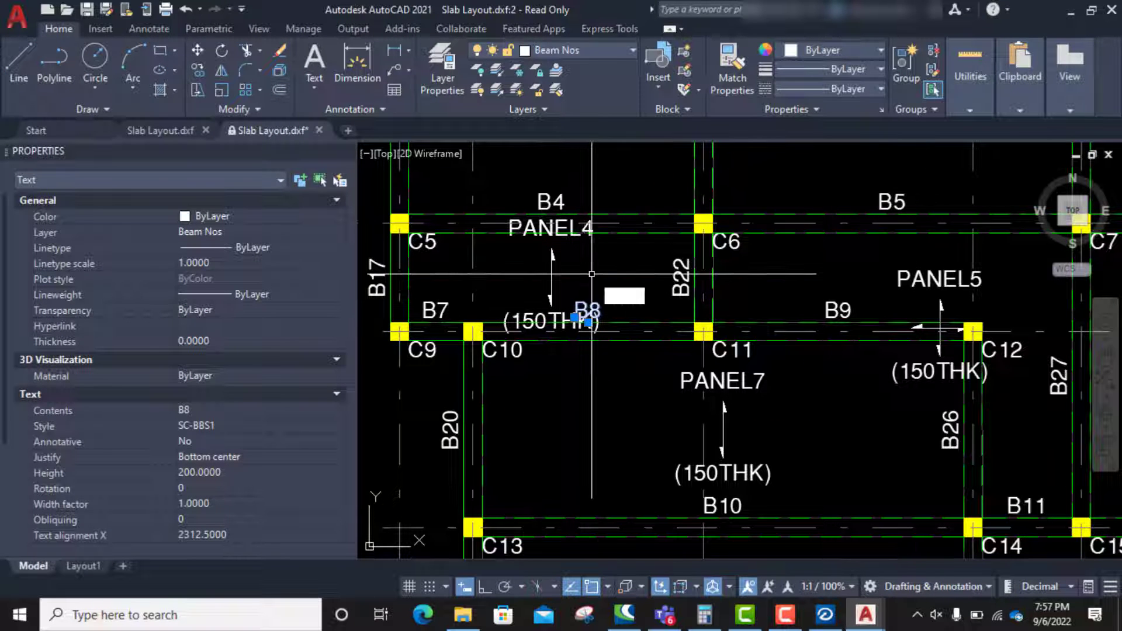
key("Escape")
scroll(591, 273, "down", 6)
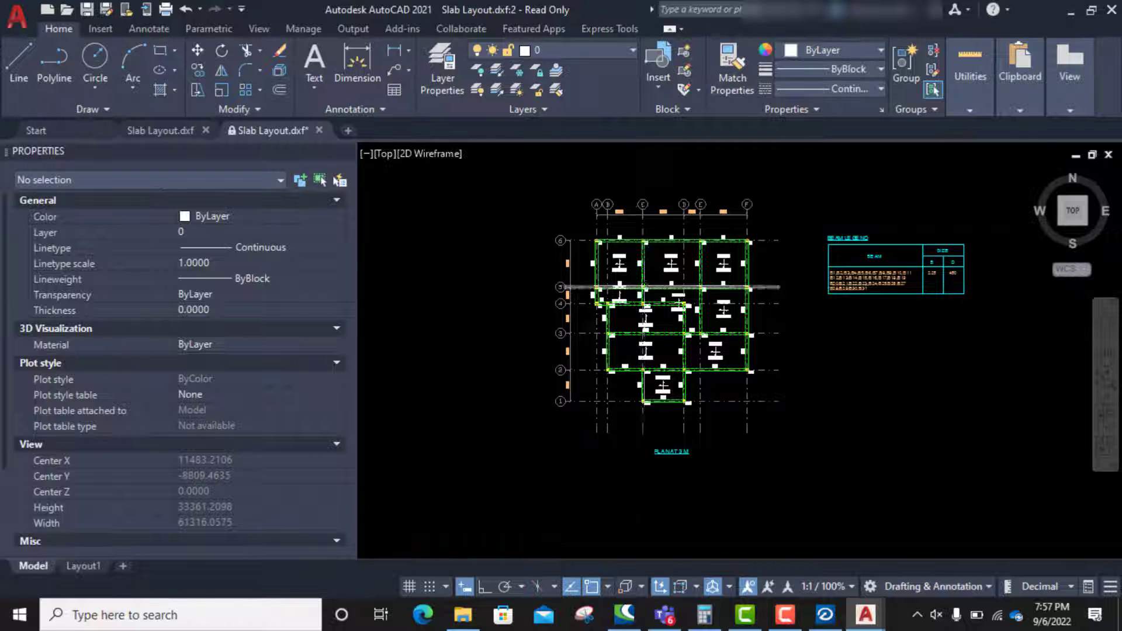
Erase the B1 beam mark between columns C1 and C2 above PANEL1.
scroll(643, 287, "up", 10)
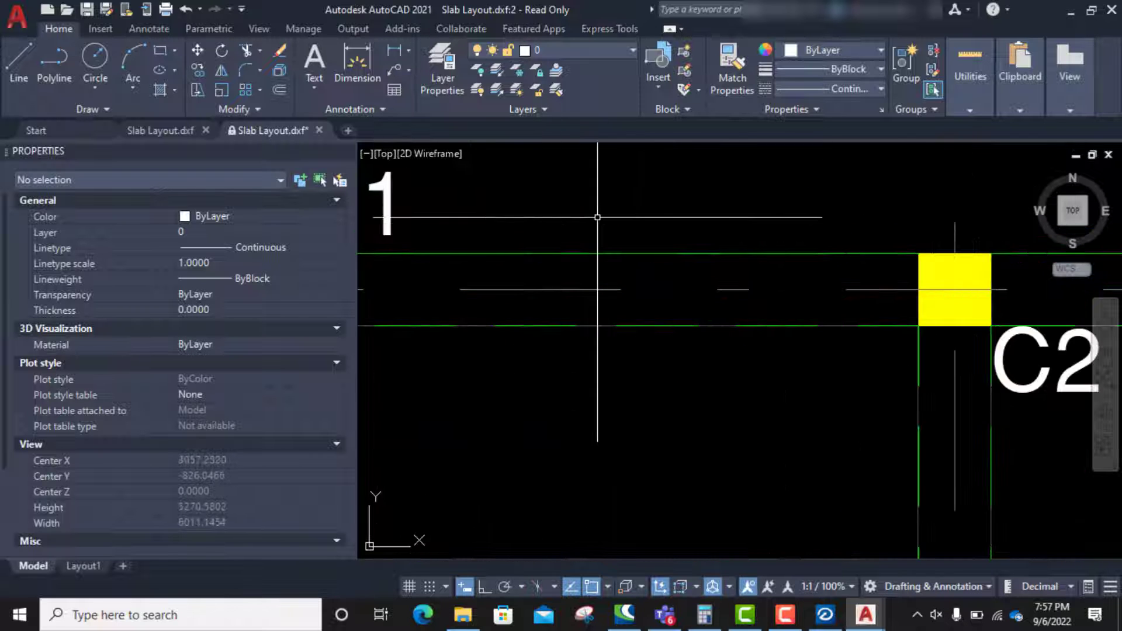
scroll(597, 217, "down", 3)
left_click(561, 247)
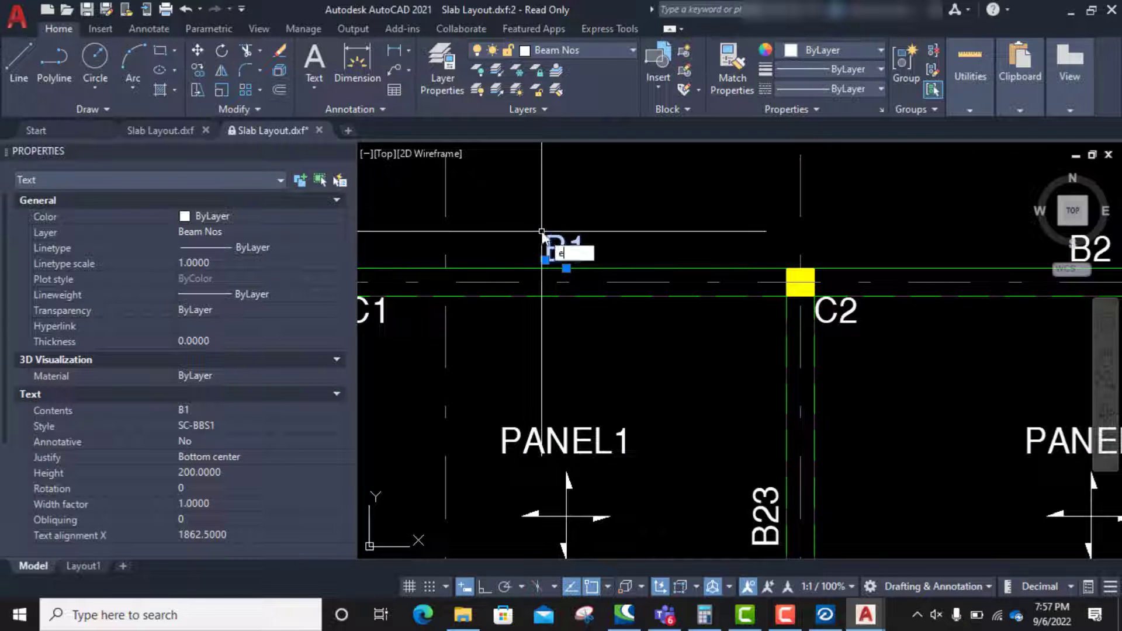
key("Return")
scroll(630, 222, "down", 6)
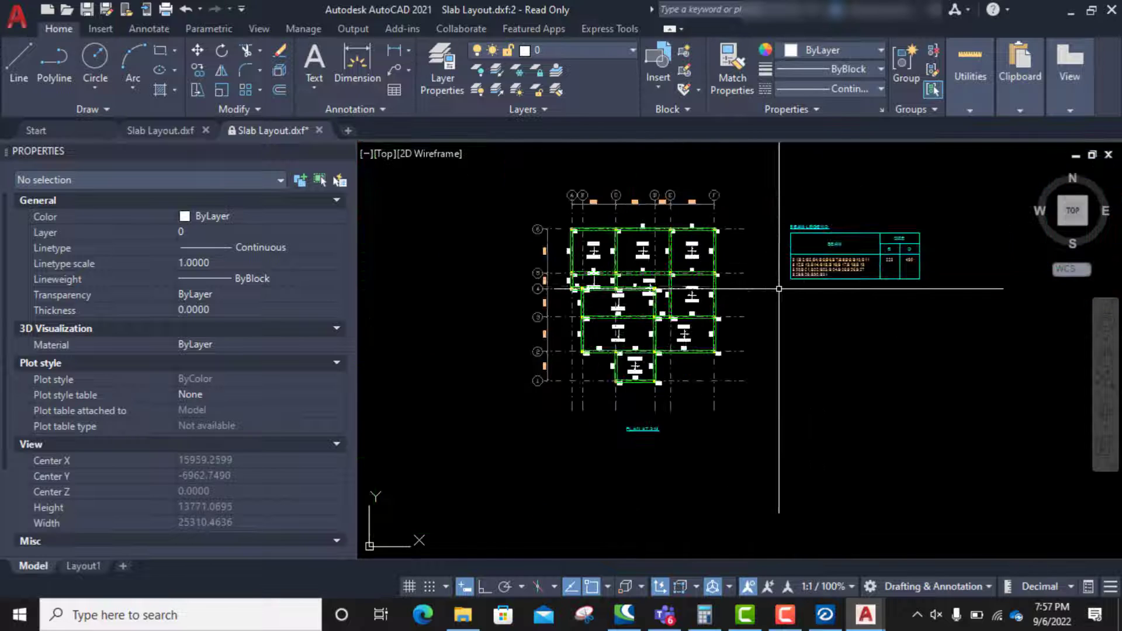
Examine the exported plan's grid dimensions, panel labels, and remaining beam and column marks.
scroll(642, 223, "up", 6)
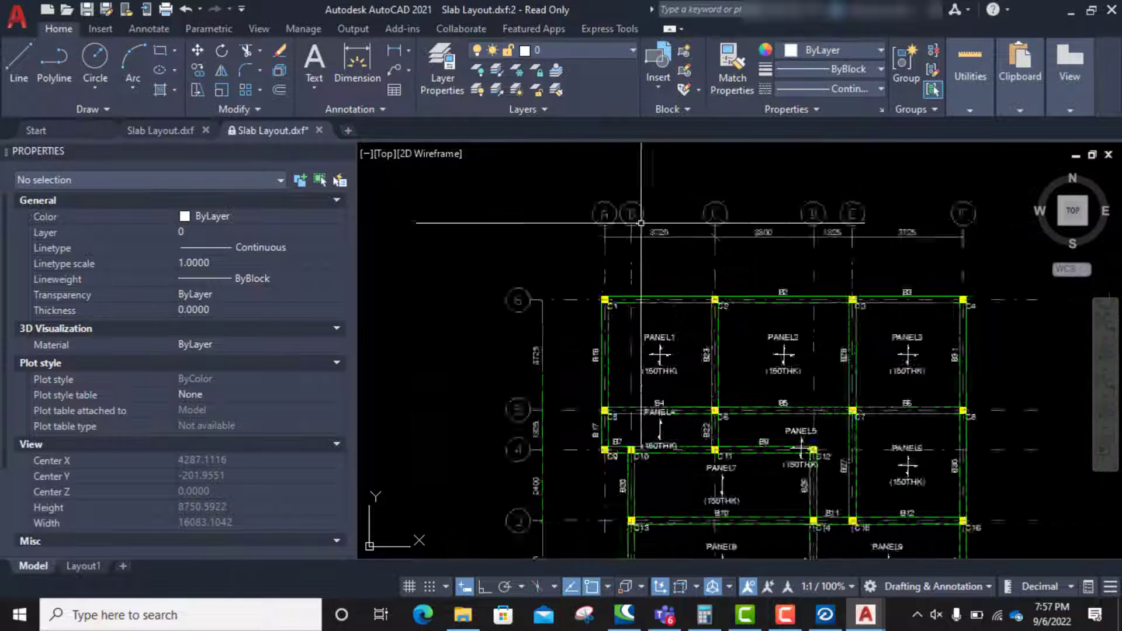
scroll(641, 222, "down", 6)
scroll(756, 376, "down", 2)
scroll(655, 382, "up", 2)
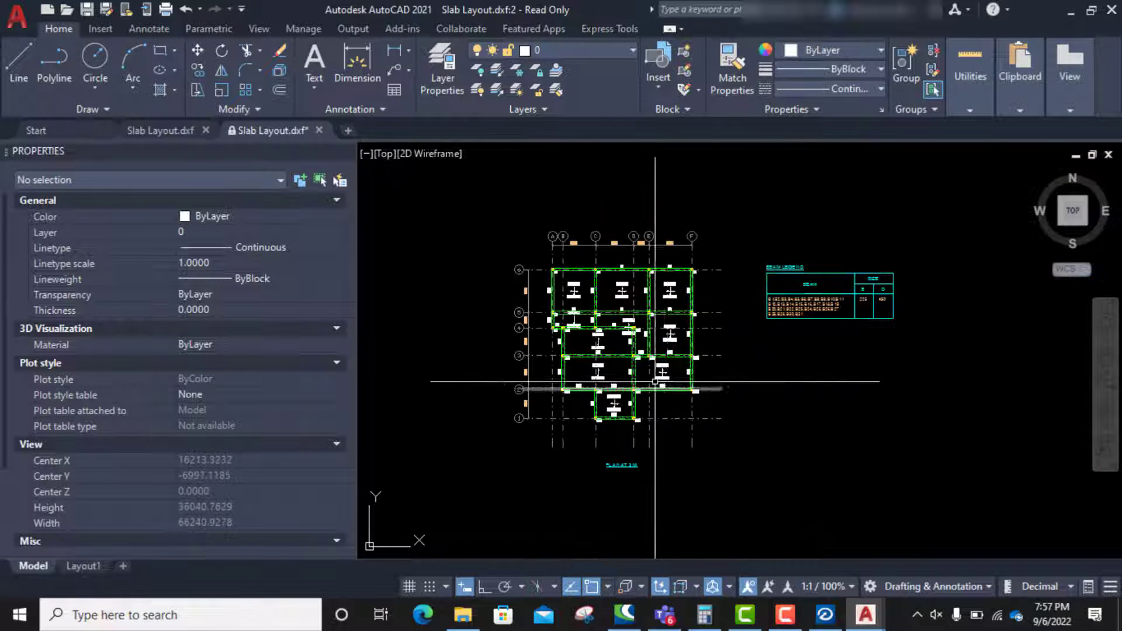
scroll(655, 381, "up", 4)
scroll(646, 374, "down", 4)
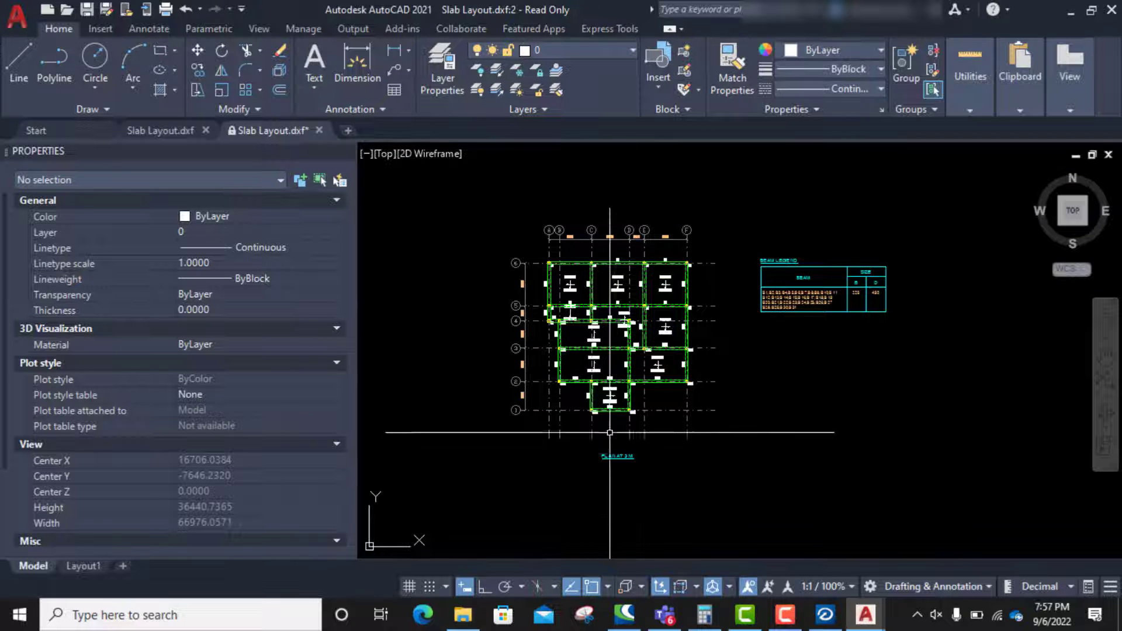
scroll(606, 339, "up", 4)
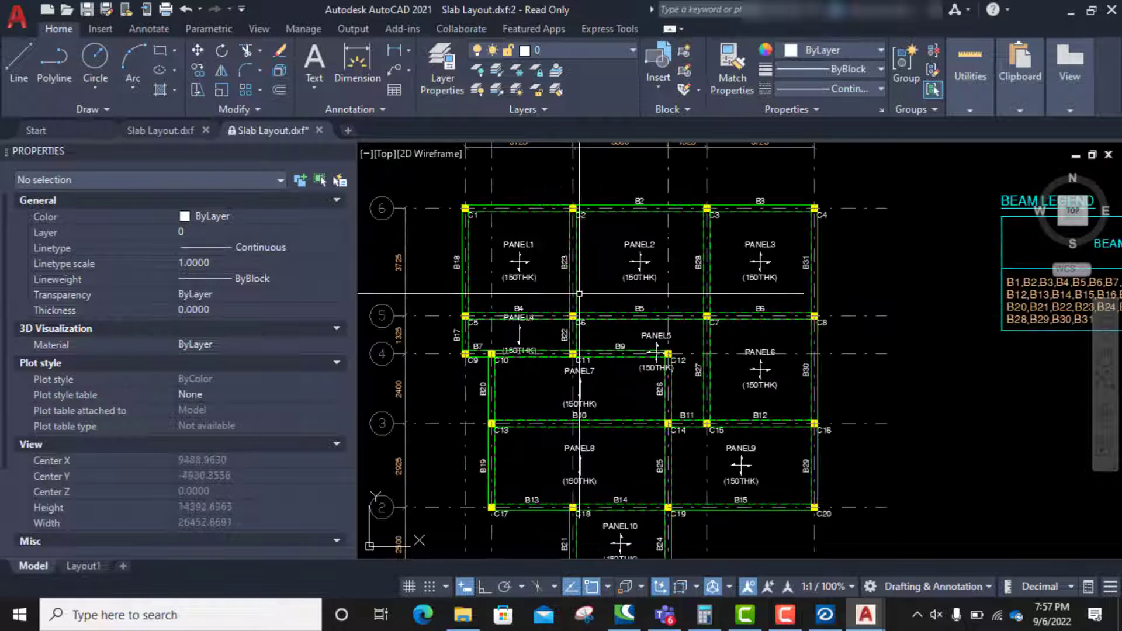
scroll(655, 353, "down", 4)
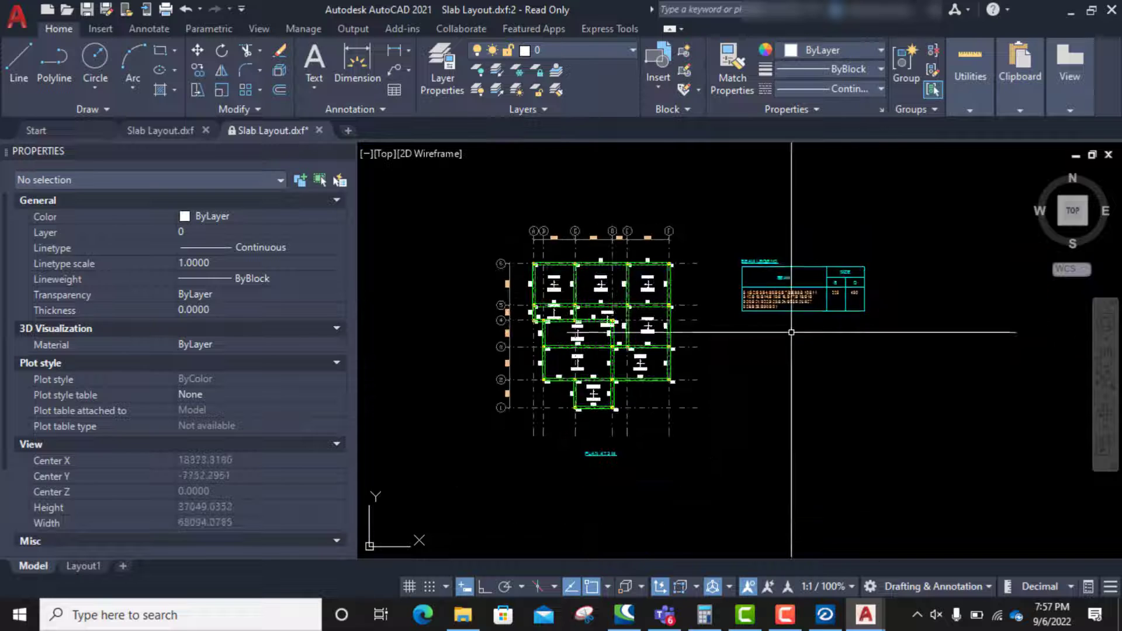
scroll(611, 351, "up", 2)
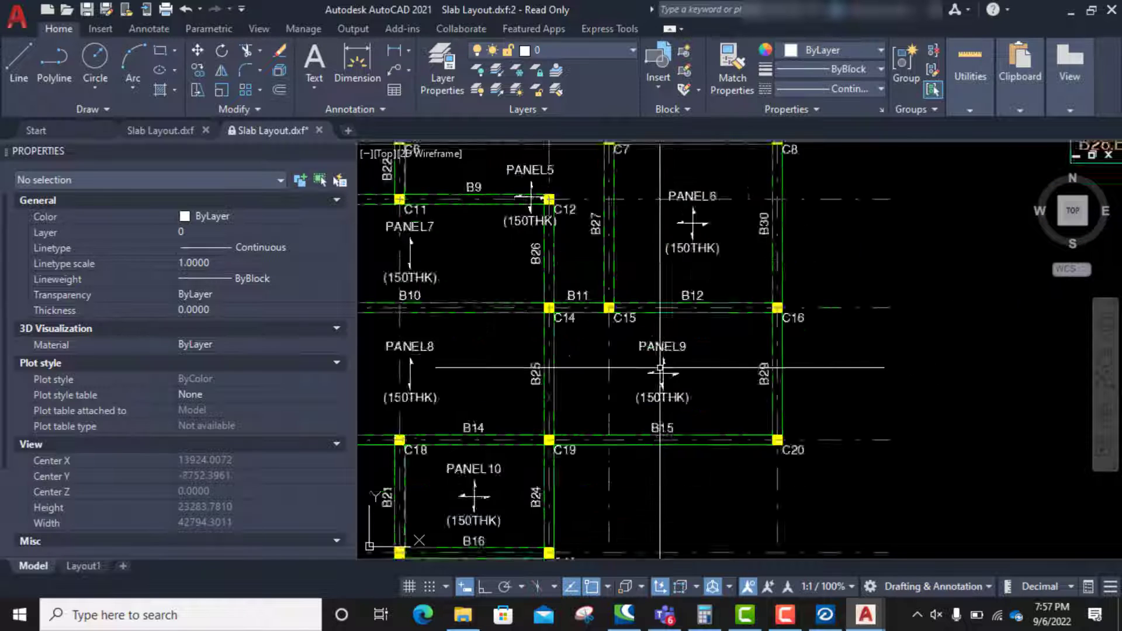
Select the PANEL9 label to inspect its text properties, leaving it unedited.
scroll(664, 359, "up", 5)
left_click(665, 345)
scroll(759, 355, "down", 2)
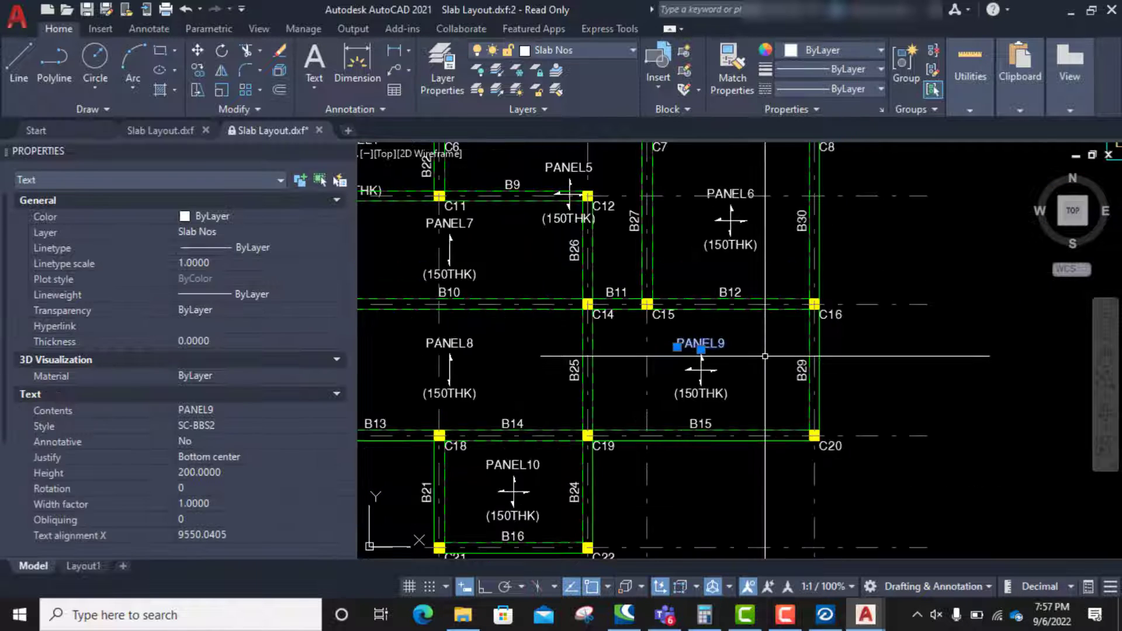
key("Escape")
scroll(648, 285, "down", 4)
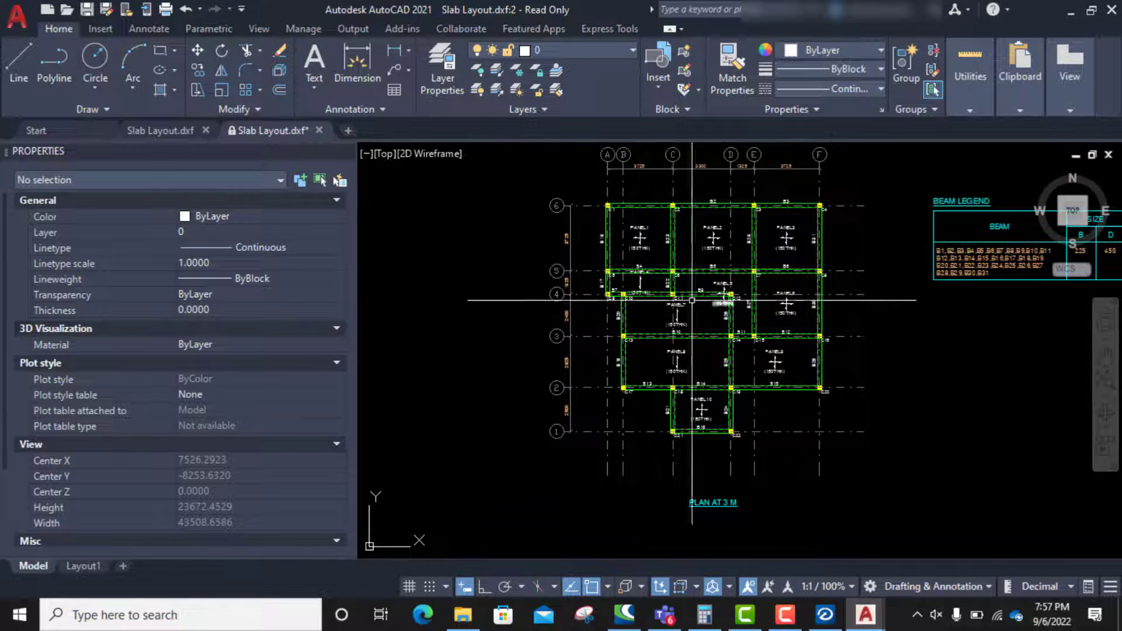
scroll(648, 286, "down", 2)
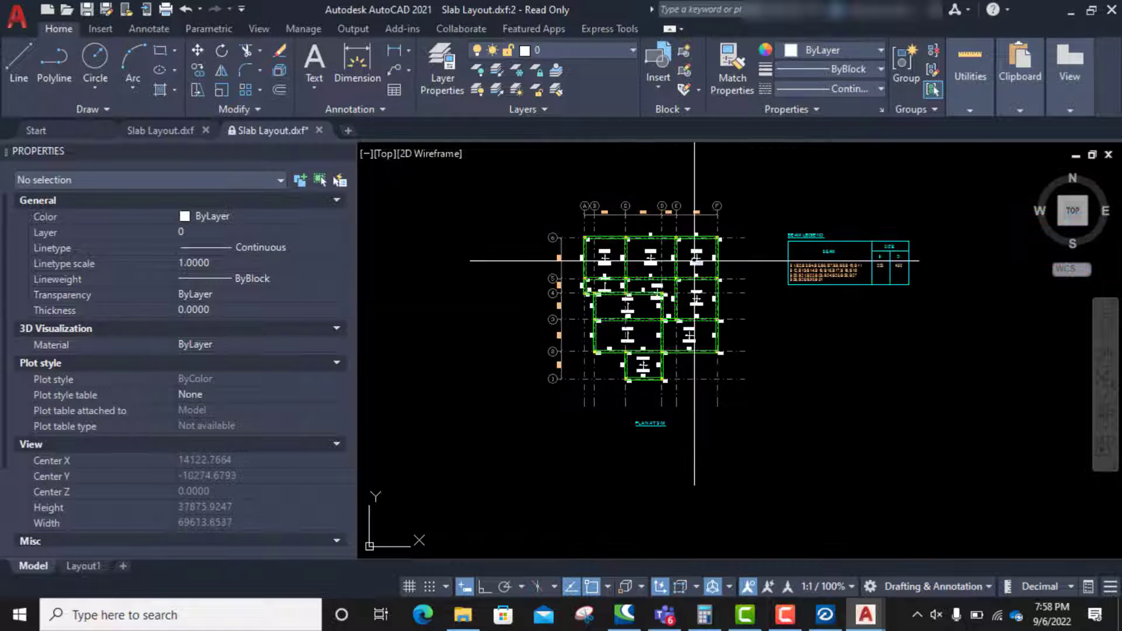
Examine the 3 m plan title, the beam legend's widths and depths, and the slab panels.
scroll(648, 403, "up", 6)
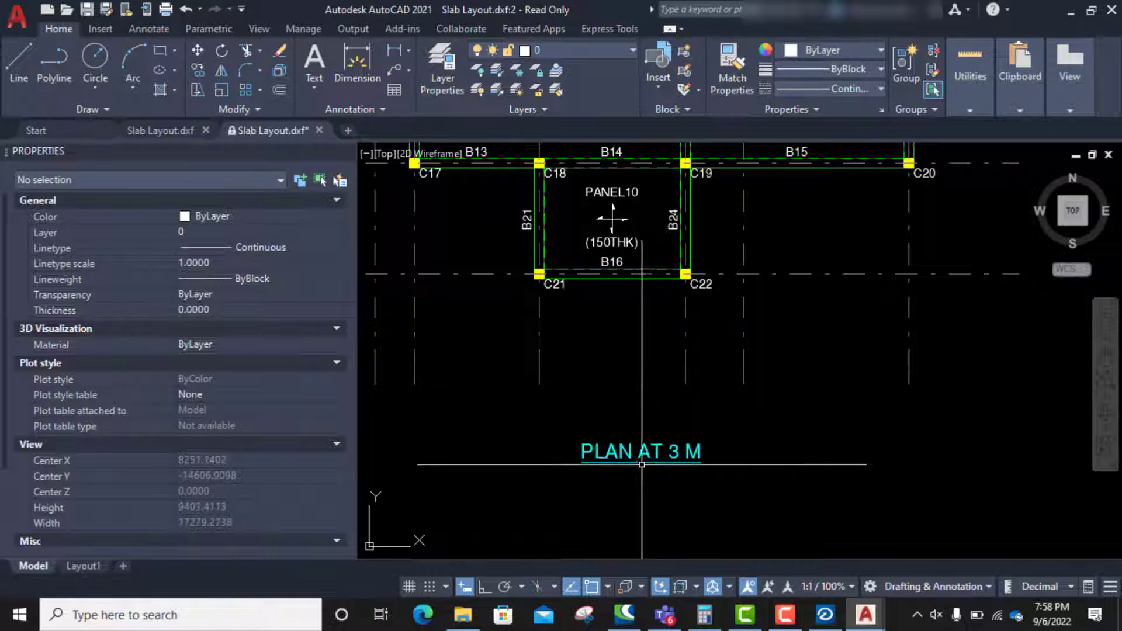
scroll(587, 386, "down", 4)
scroll(587, 387, "down", 2)
scroll(561, 351, "up", 6)
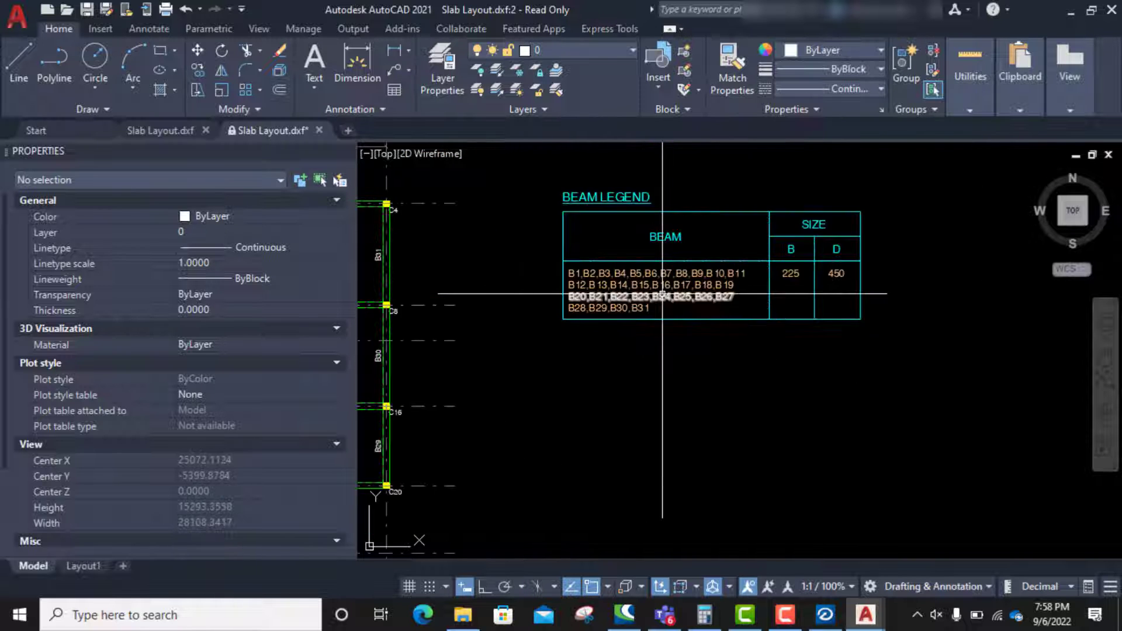
scroll(554, 353, "down", 2)
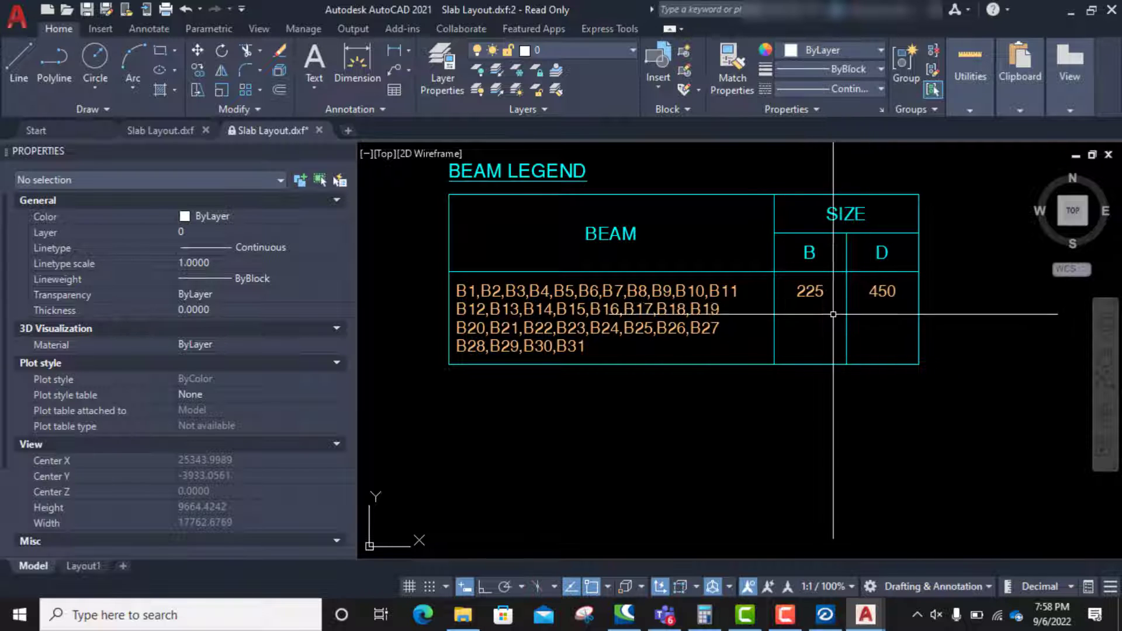
scroll(813, 306, "down", 8)
scroll(628, 324, "up", 4)
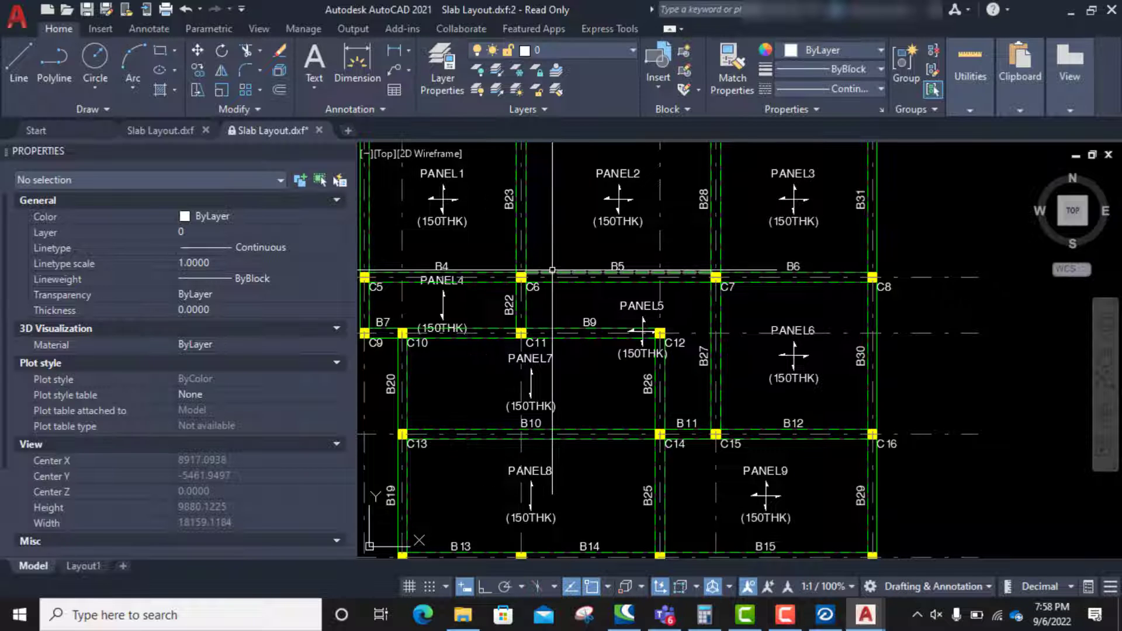
scroll(681, 325, "down", 4)
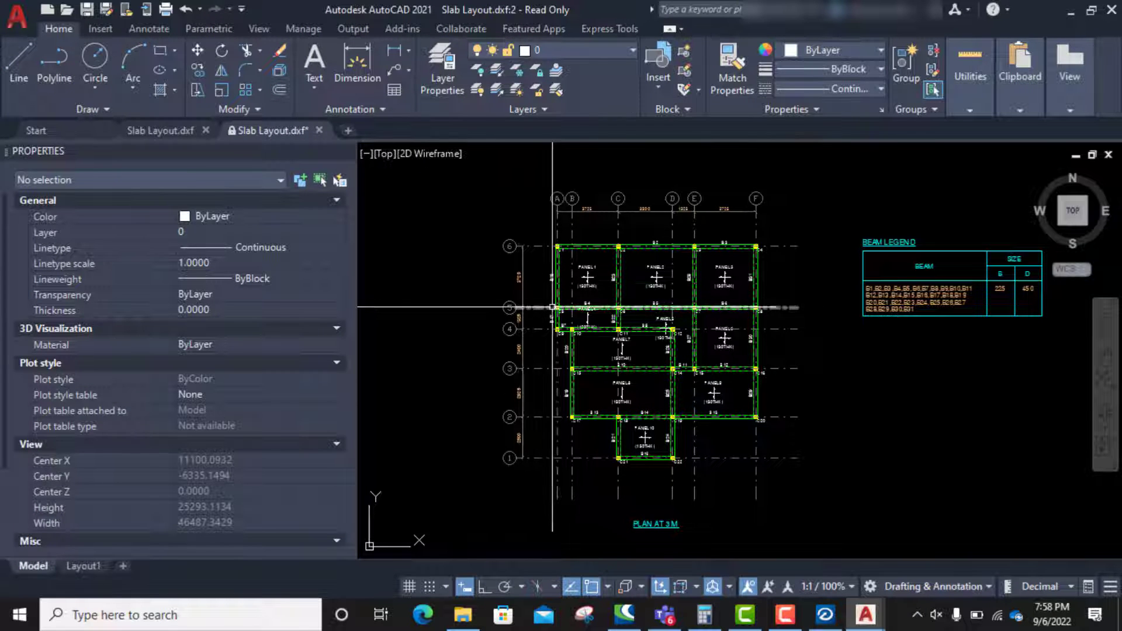
Check the other open Slab Layout drawing, switch back to STAAD RCDC, and generate the slabs' in-plan detailing.
left_click(167, 135)
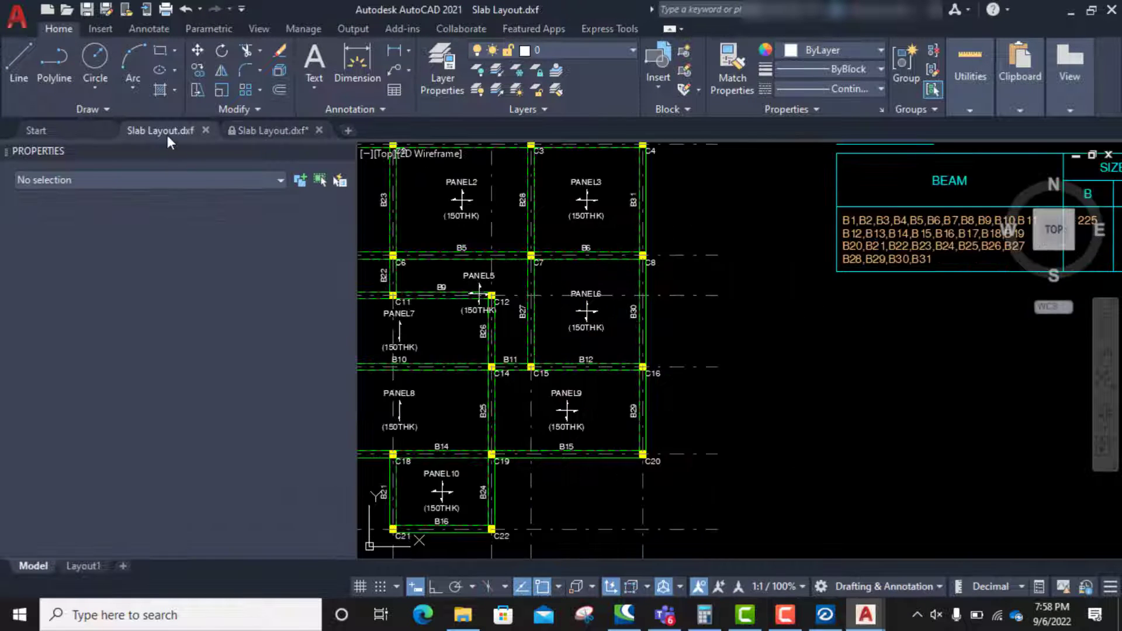
scroll(710, 309, "down", 6)
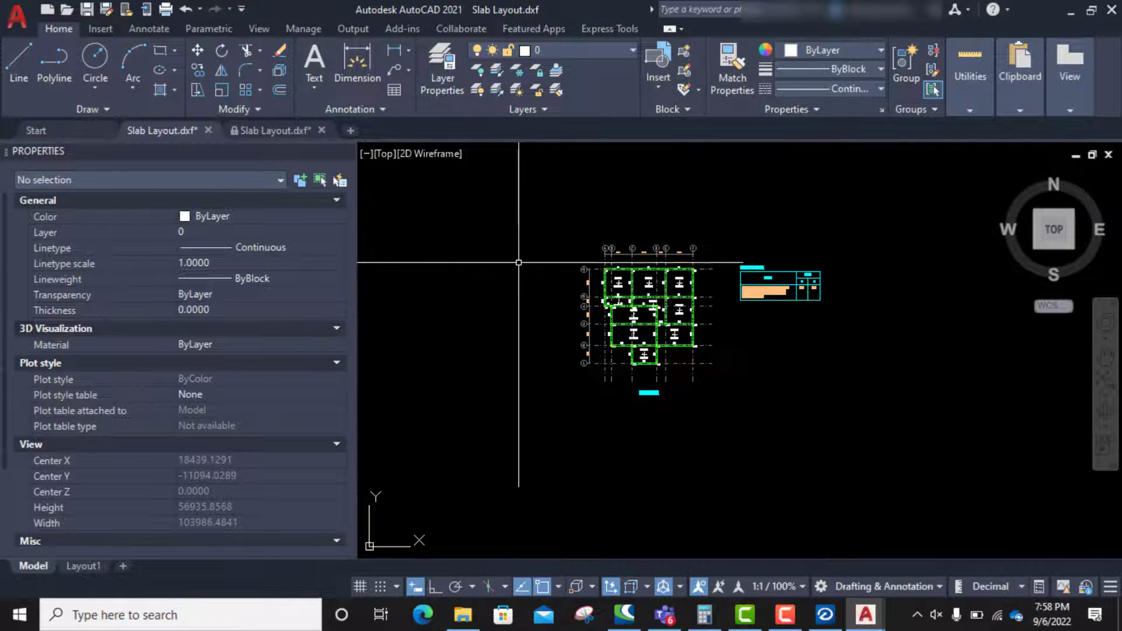
left_click(1070, 13)
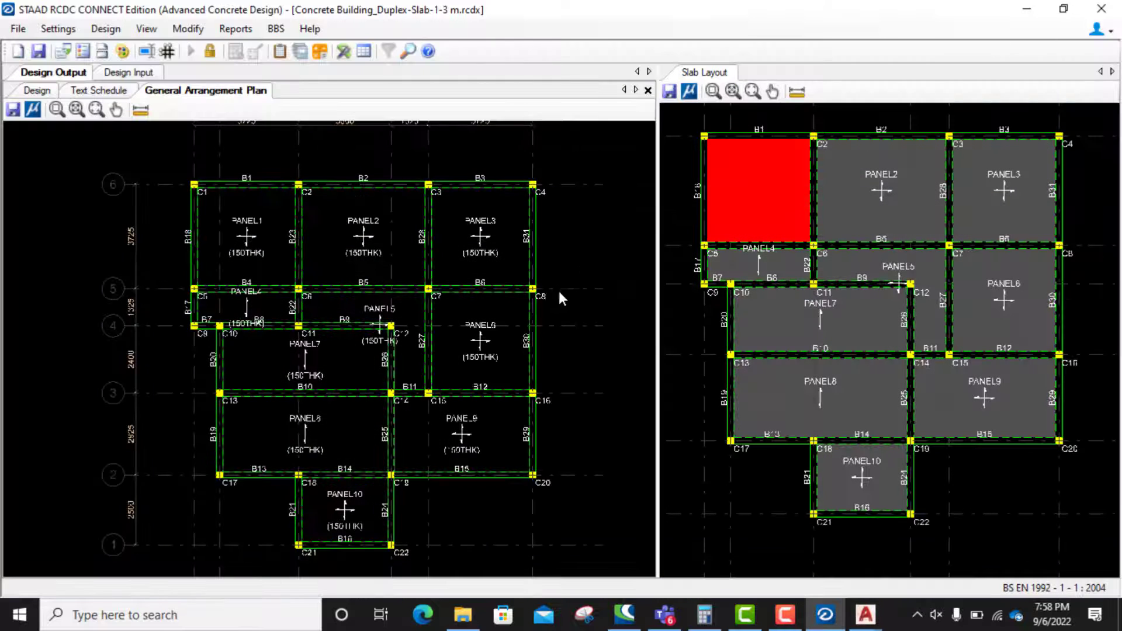
left_click(237, 33)
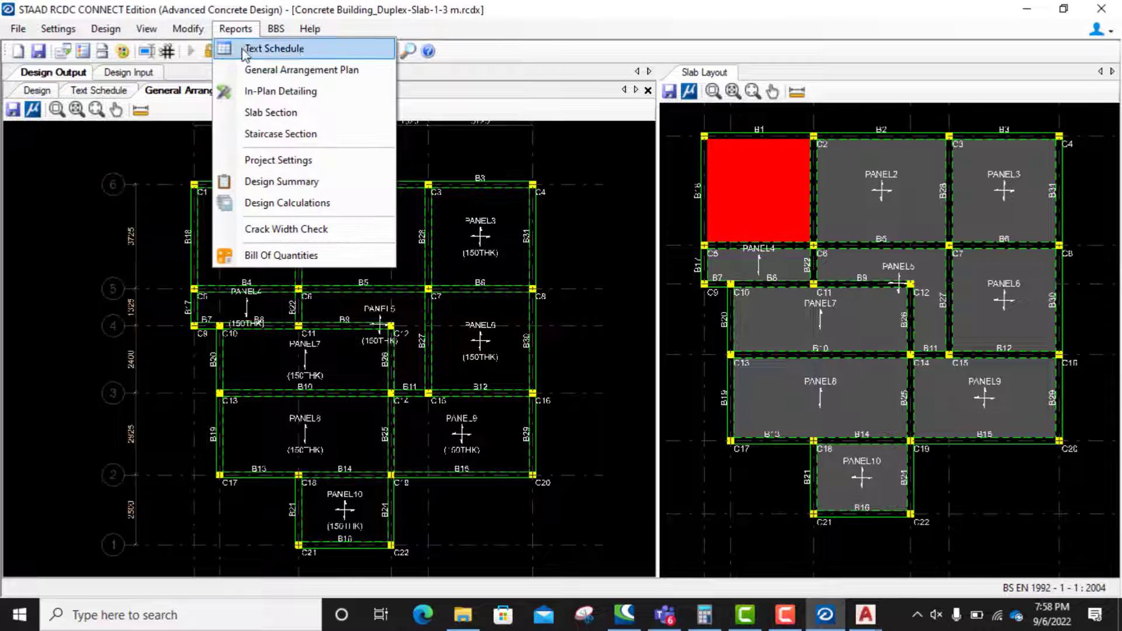
left_click(283, 92)
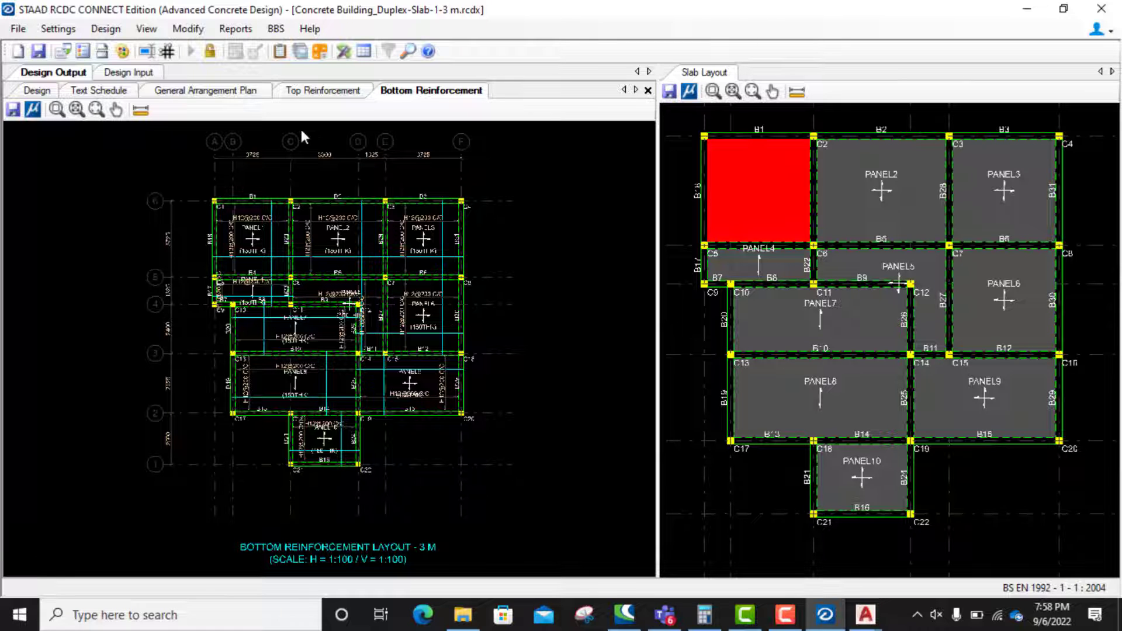
Open the top reinforcement layout and examine the bar callouts and extents across the slab panels.
left_click(322, 93)
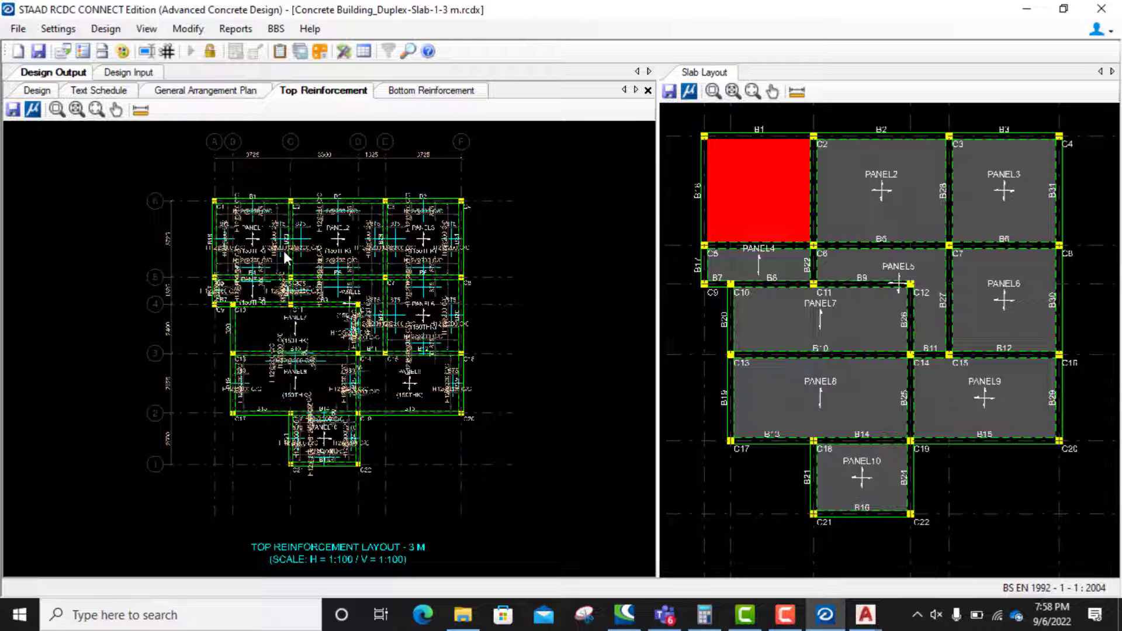
scroll(240, 252, "up", 3)
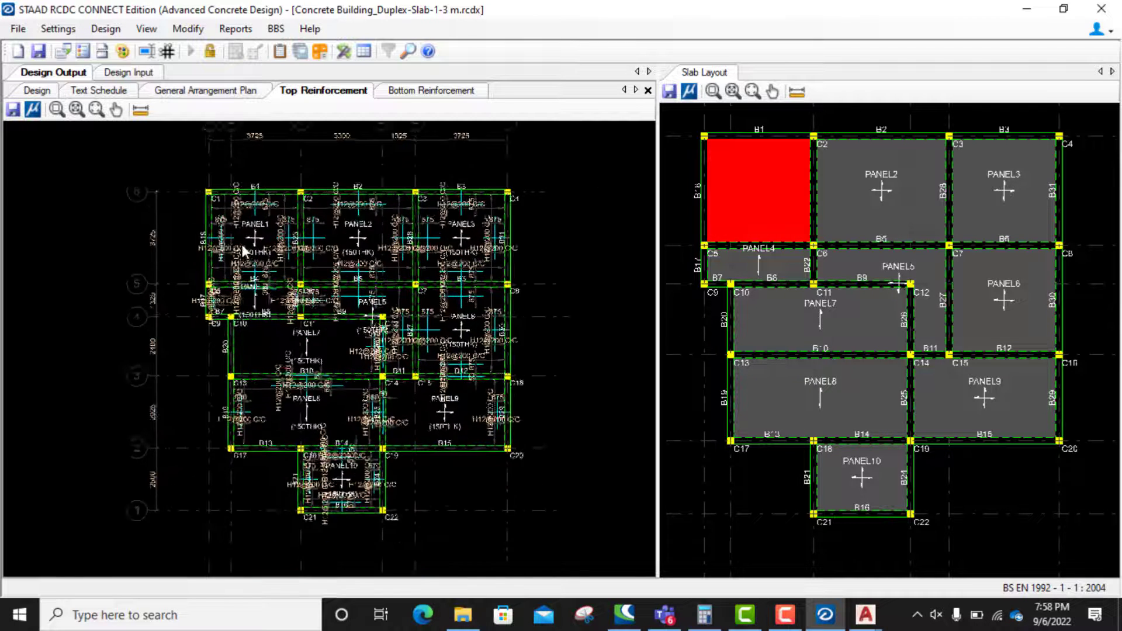
scroll(201, 259, "up", 4)
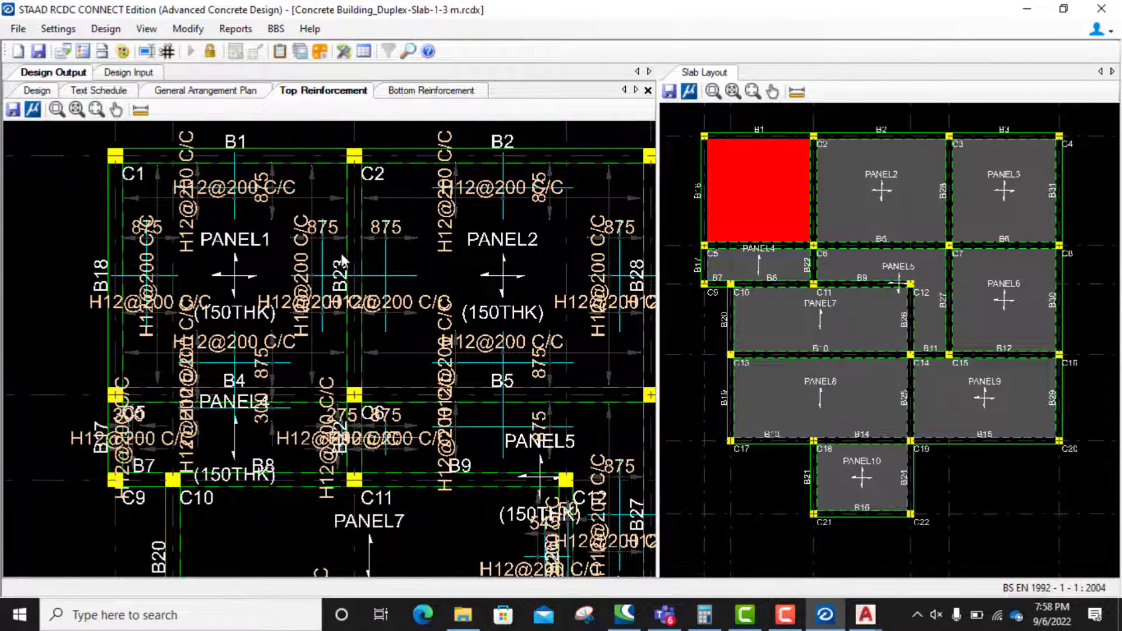
scroll(282, 253, "down", 2)
scroll(282, 254, "down", 3)
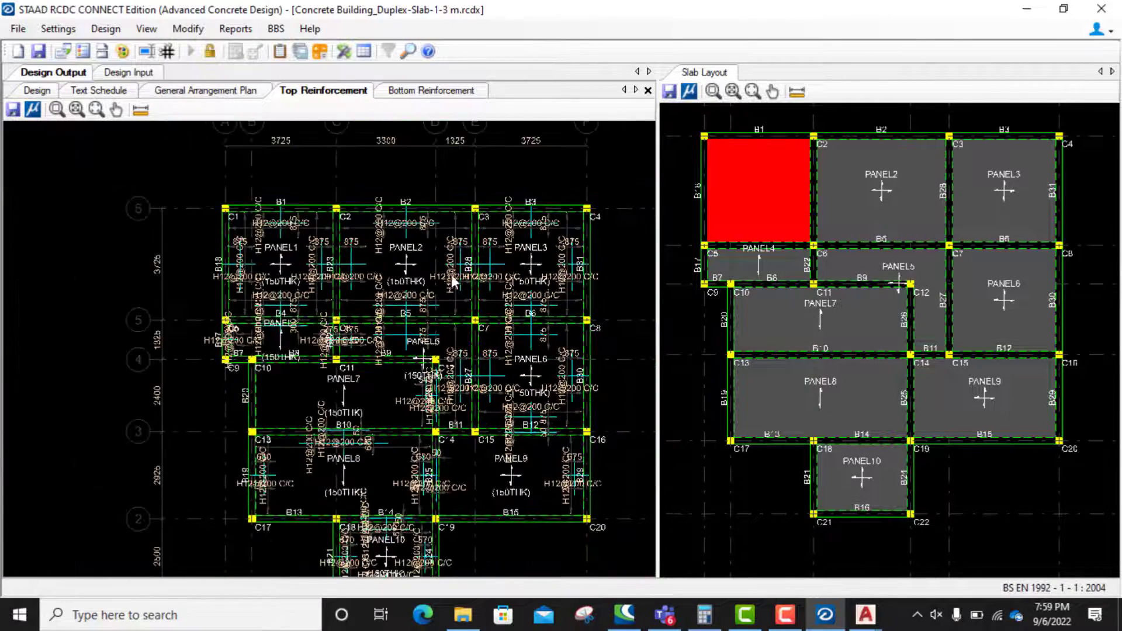
scroll(476, 261, "up", 5)
scroll(471, 263, "down", 4)
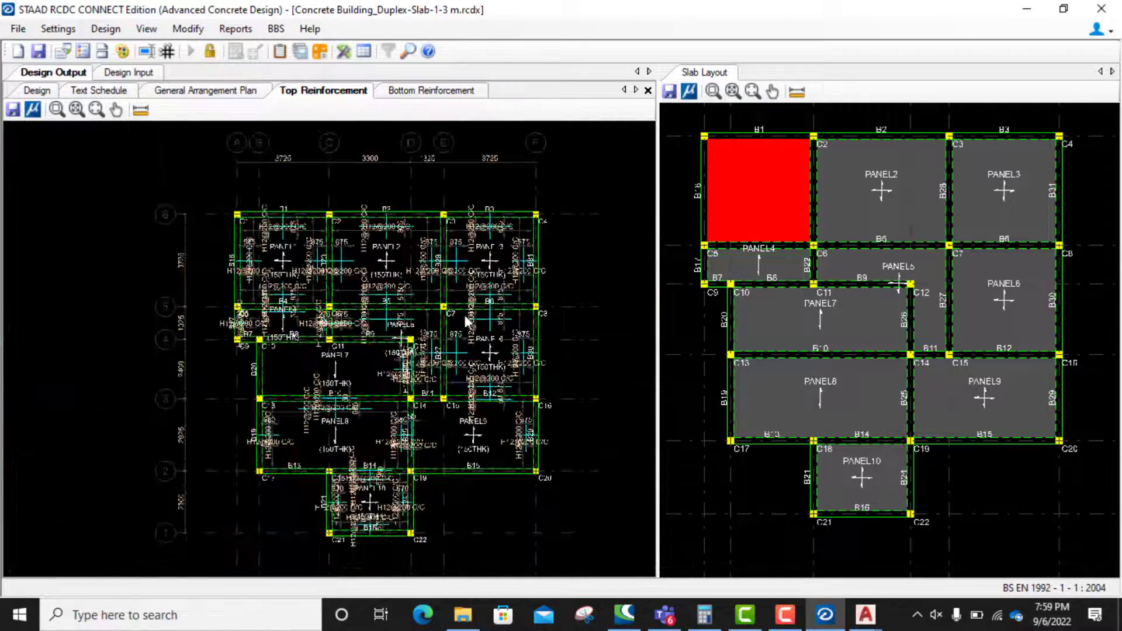
scroll(483, 316, "up", 3)
scroll(457, 343, "down", 2)
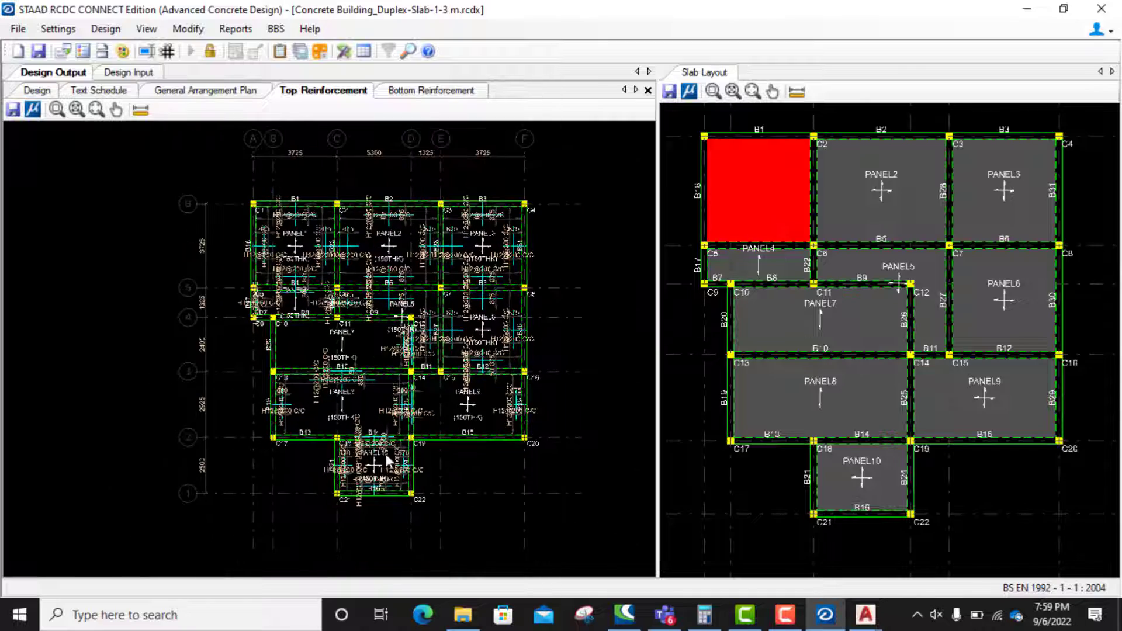
scroll(380, 493, "up", 4)
scroll(447, 455, "down", 5)
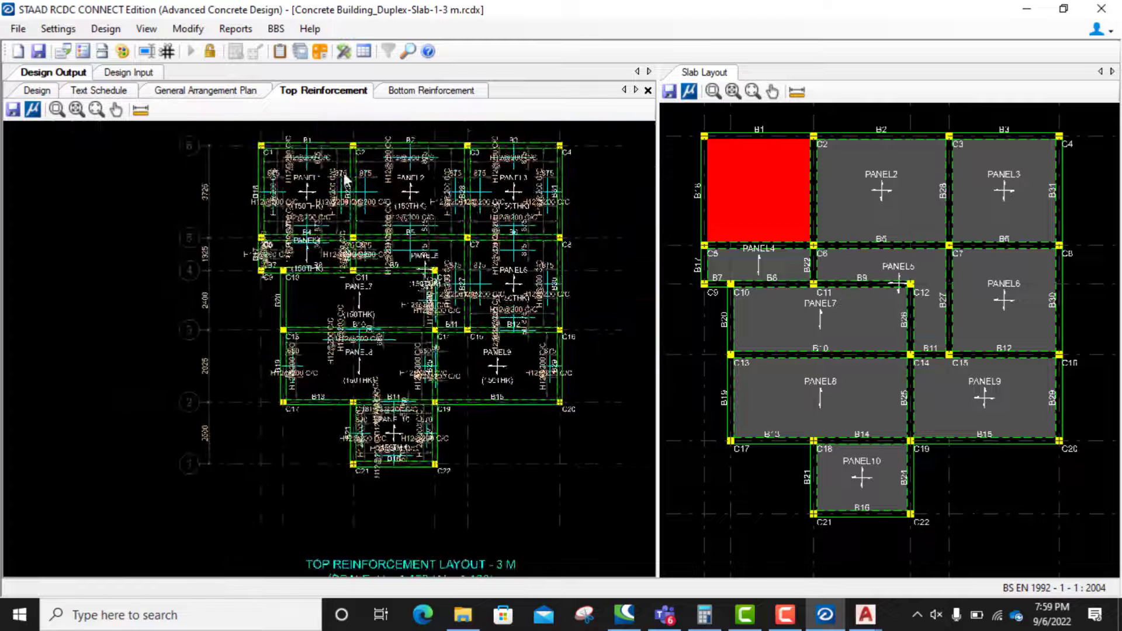
scroll(333, 178, "up", 2)
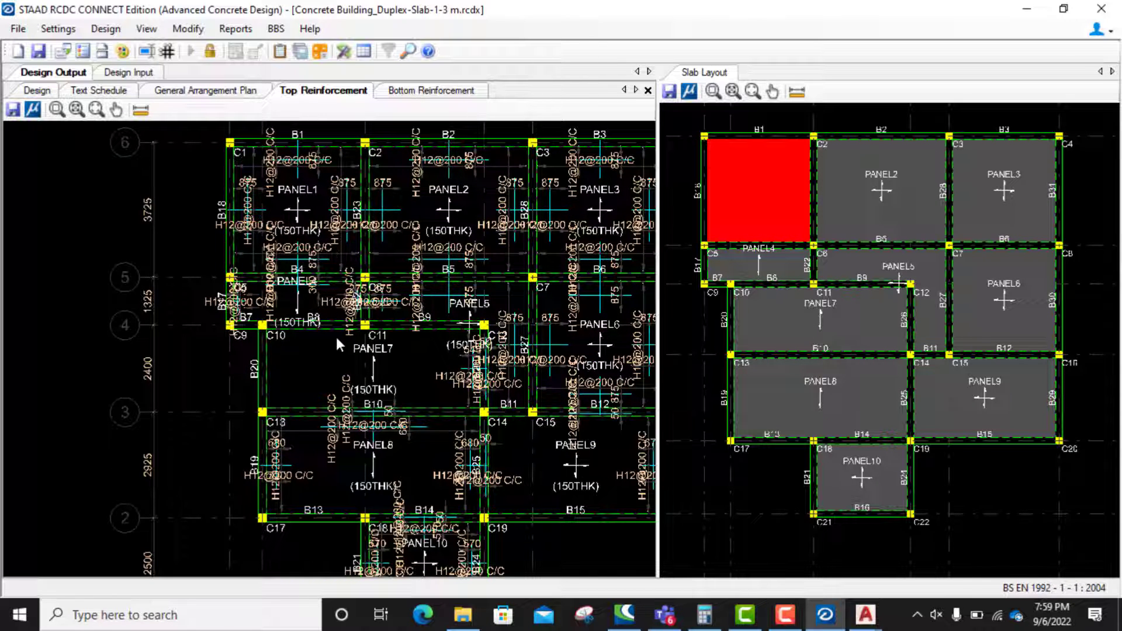
scroll(340, 349, "down", 1)
scroll(382, 395, "up", 1)
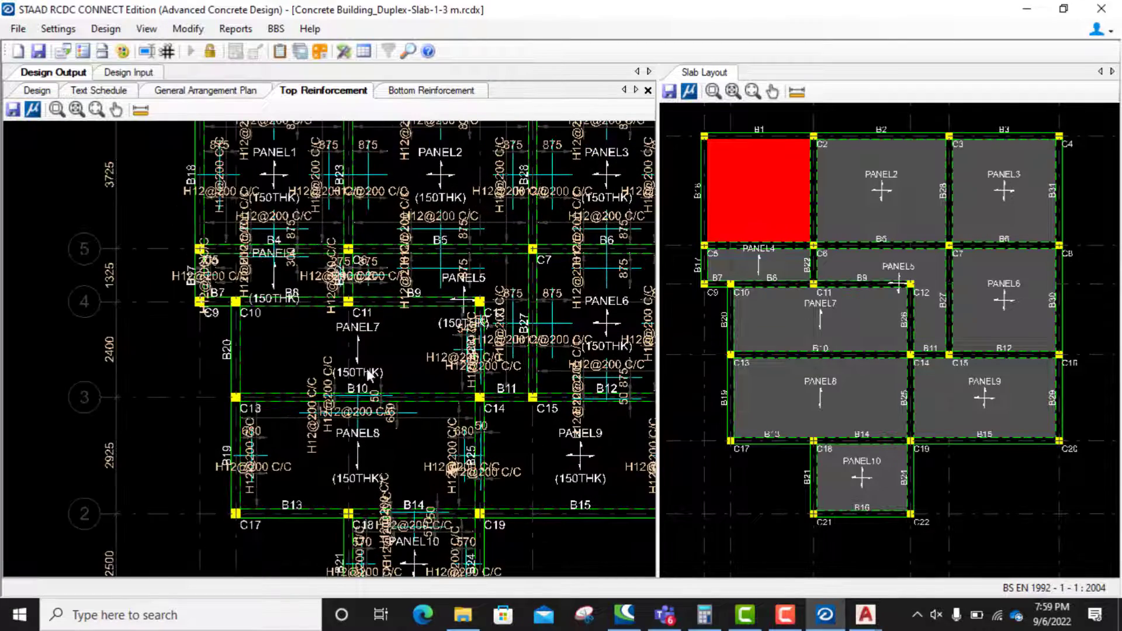
View the whole top reinforcement layout, and examine the bottom reinforcement layout's bar callouts across the panels.
scroll(234, 321, "down", 1)
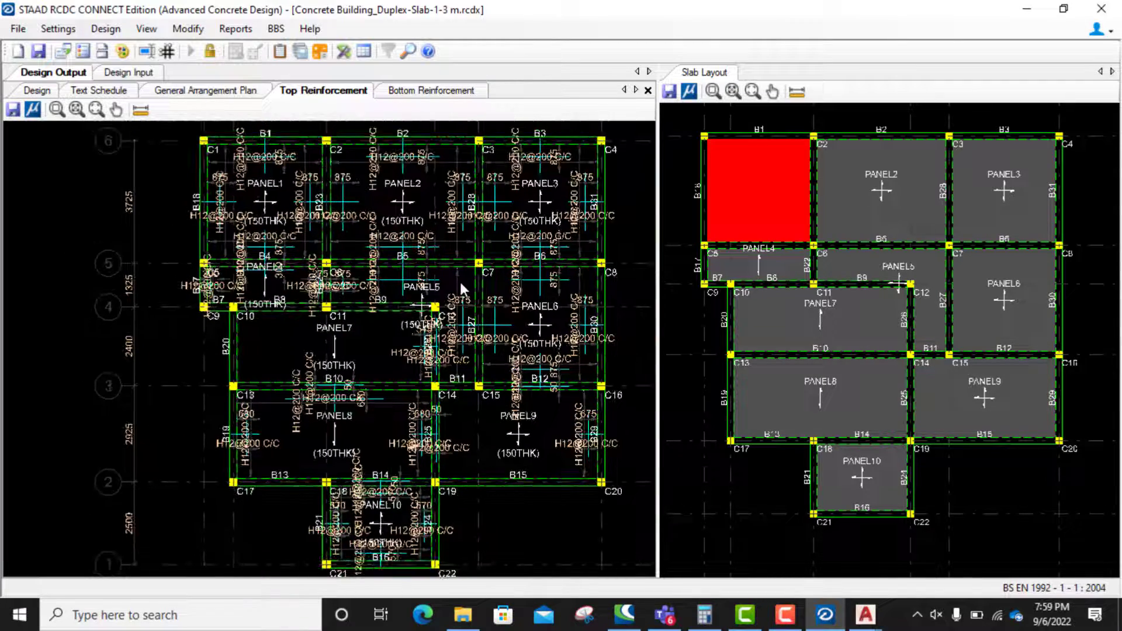
scroll(364, 353, "down", 3)
scroll(425, 320, "up", 3)
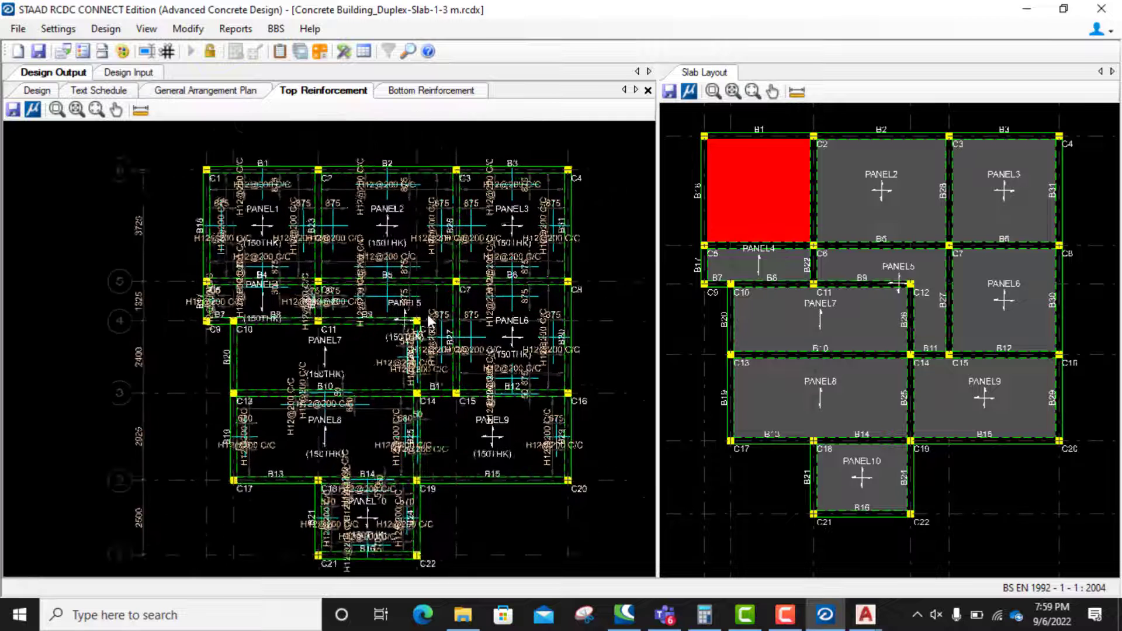
scroll(388, 345, "down", 1)
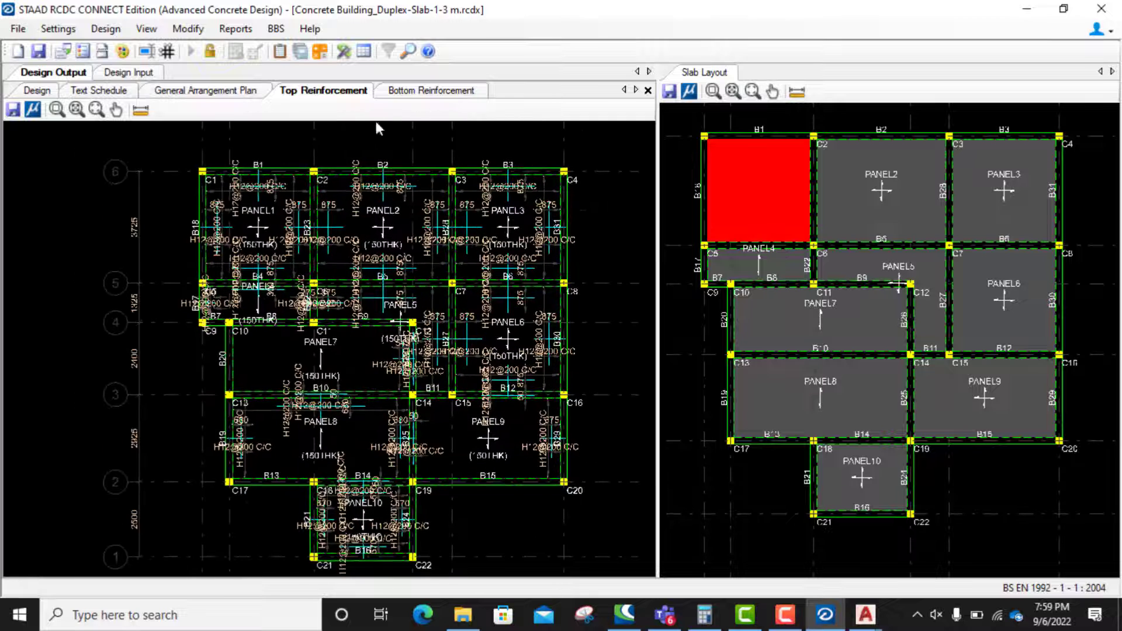
left_click(419, 94)
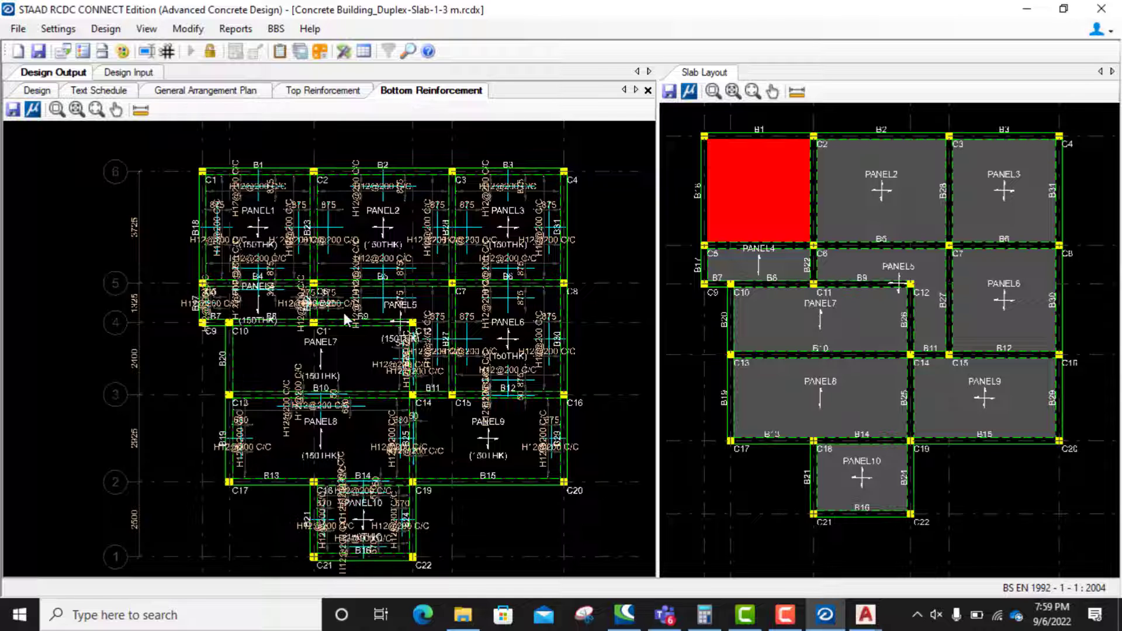
scroll(263, 262, "up", 2)
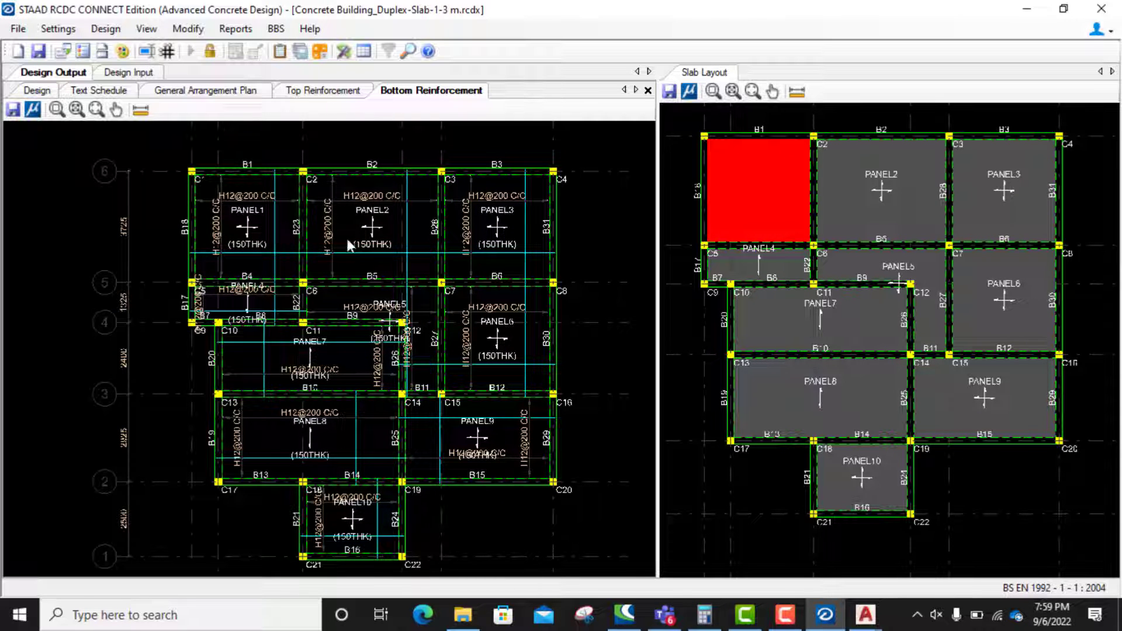
scroll(418, 273, "down", 1)
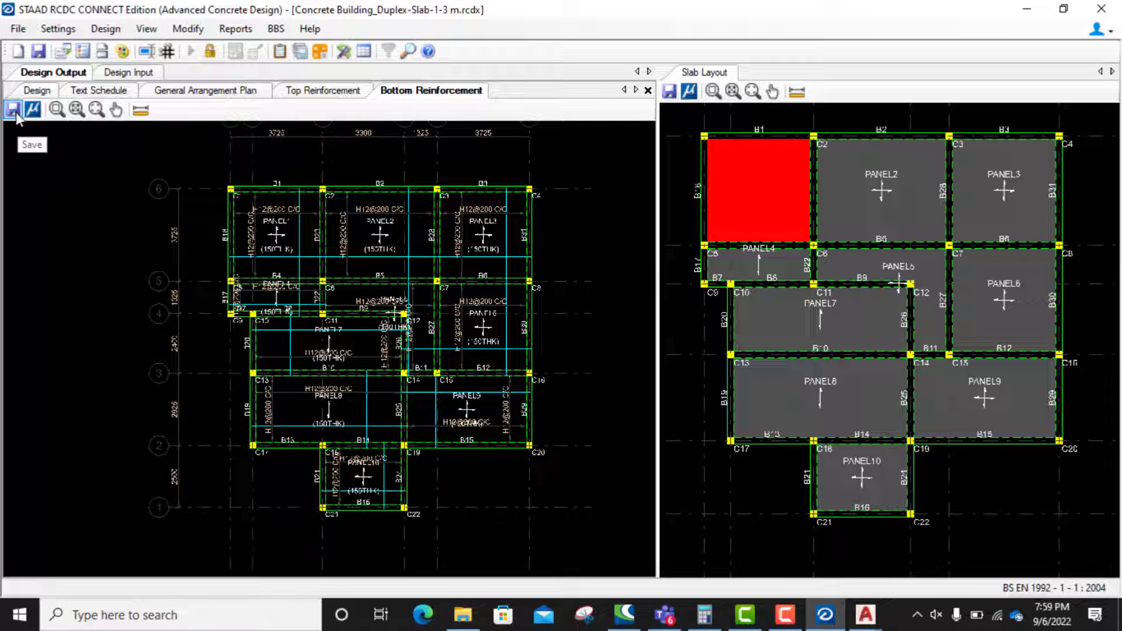
Compare the top reinforcement around PANEL5 and PANEL7 with the bottom reinforcement layout.
left_click(340, 94)
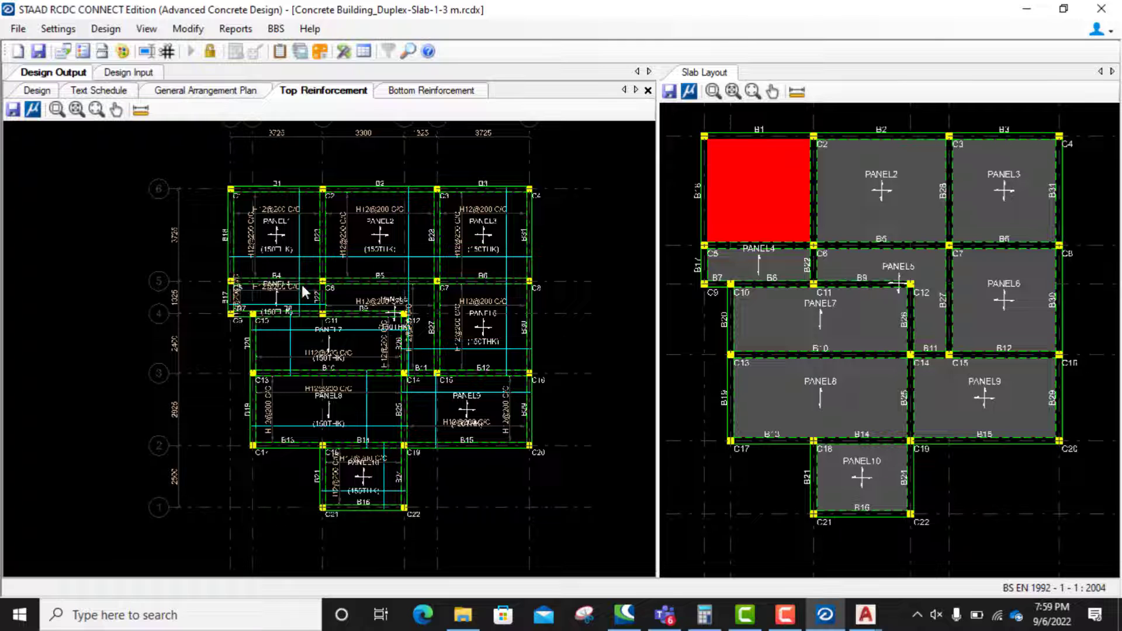
scroll(412, 282, "up", 1)
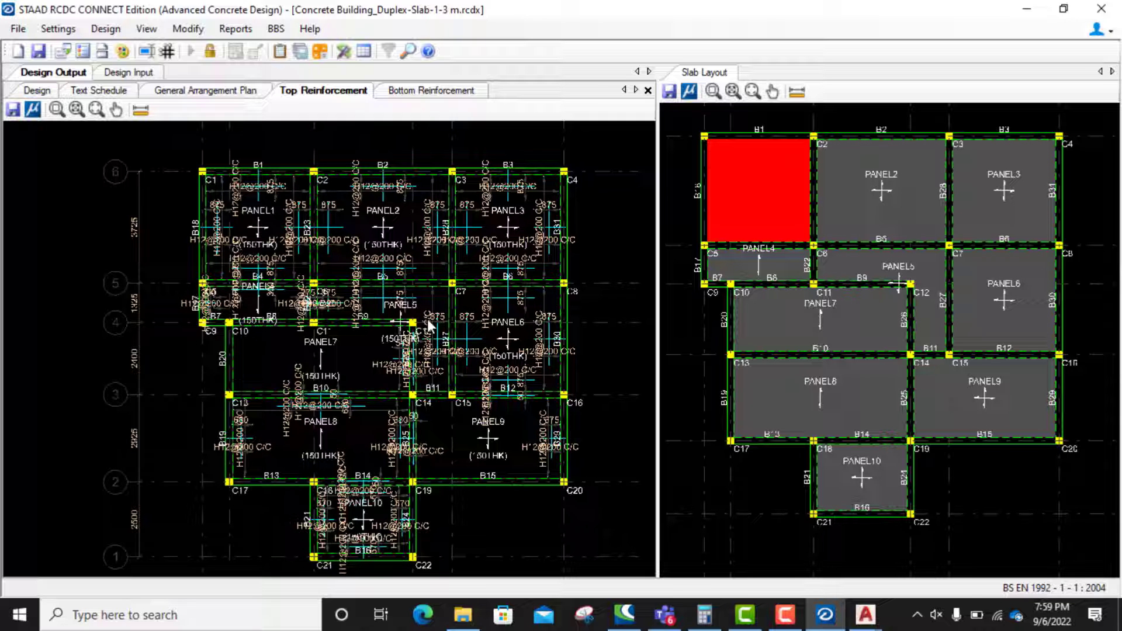
scroll(340, 321, "up", 4)
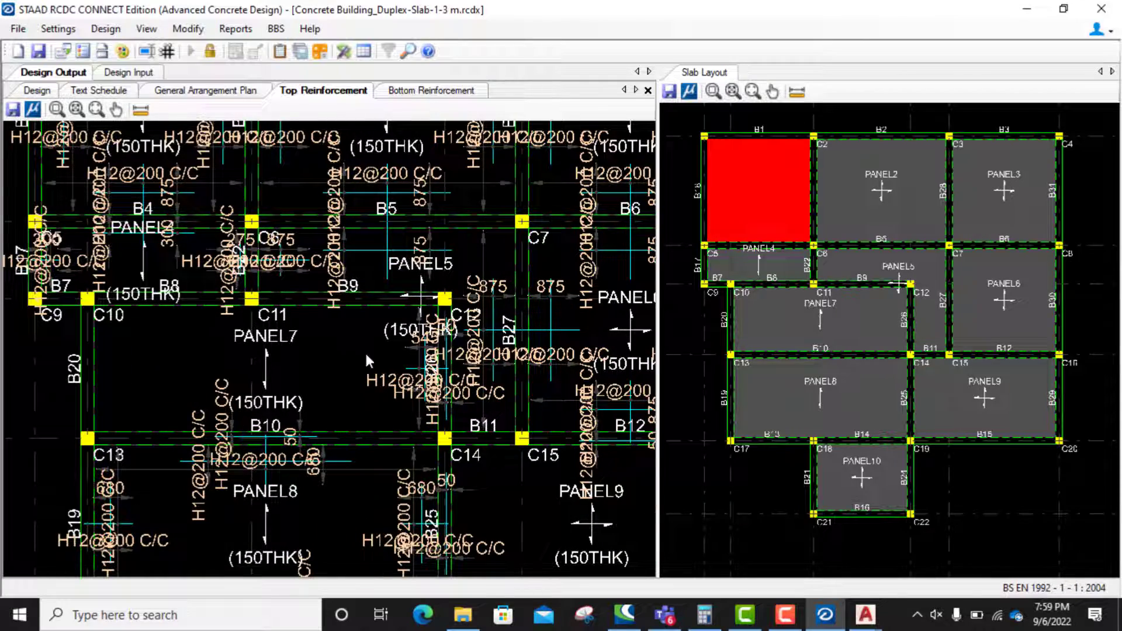
scroll(366, 356, "down", 4)
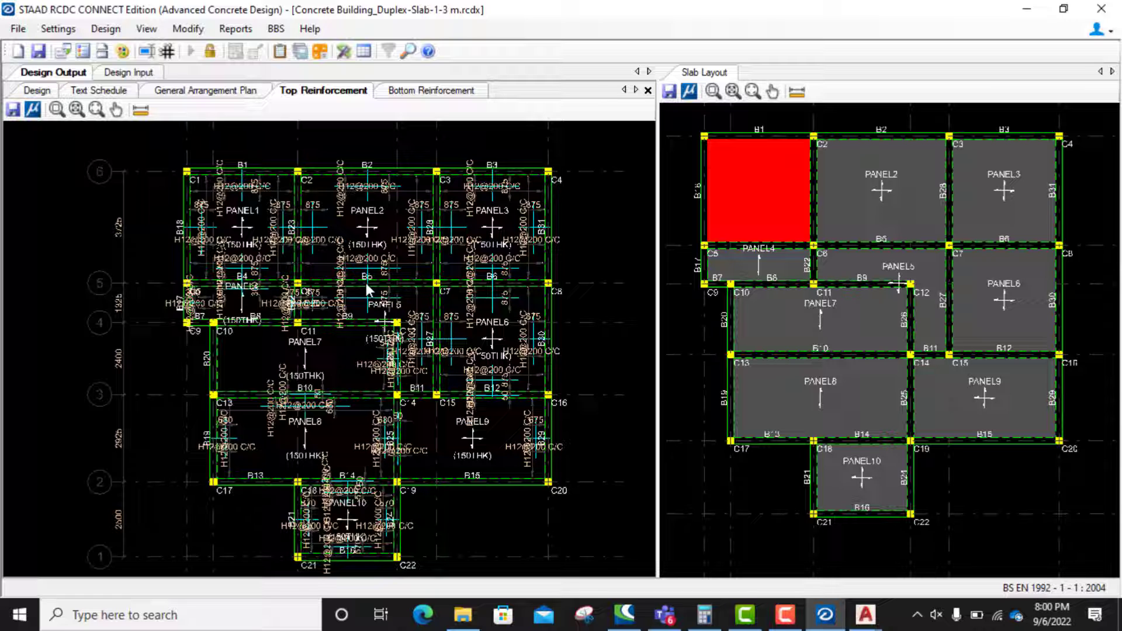
left_click(433, 94)
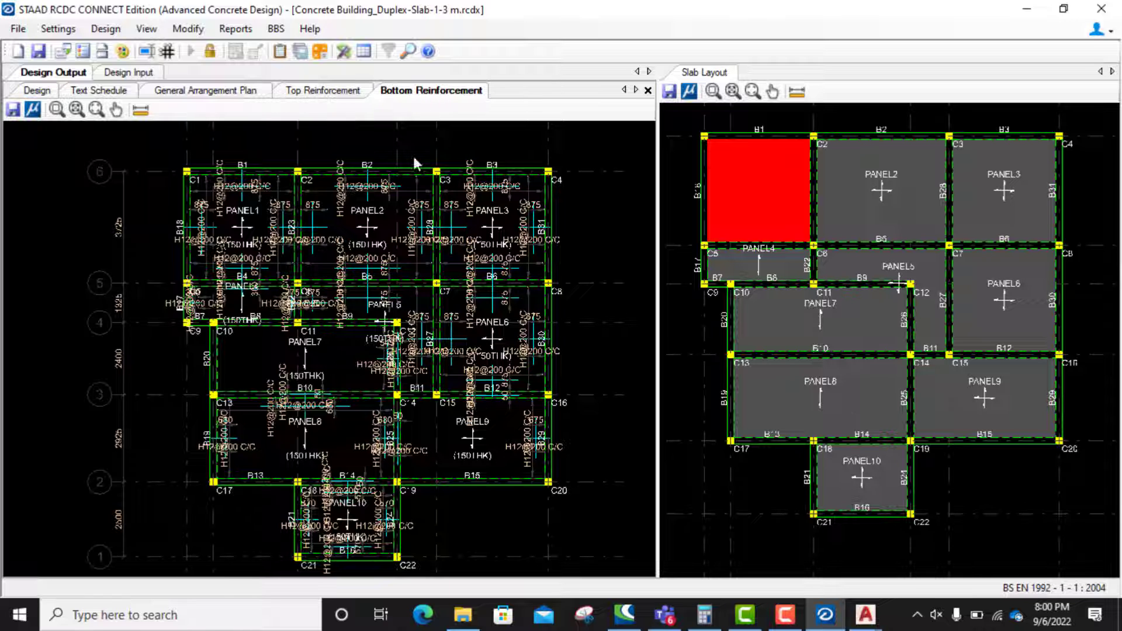
scroll(406, 270, "down", 1)
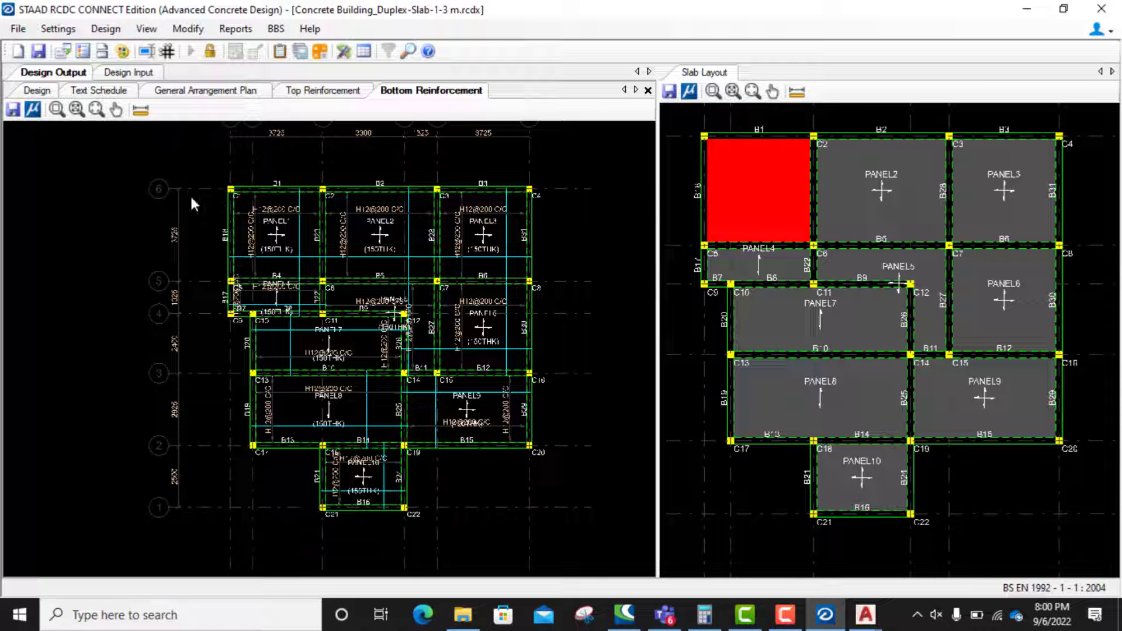
left_click(235, 31)
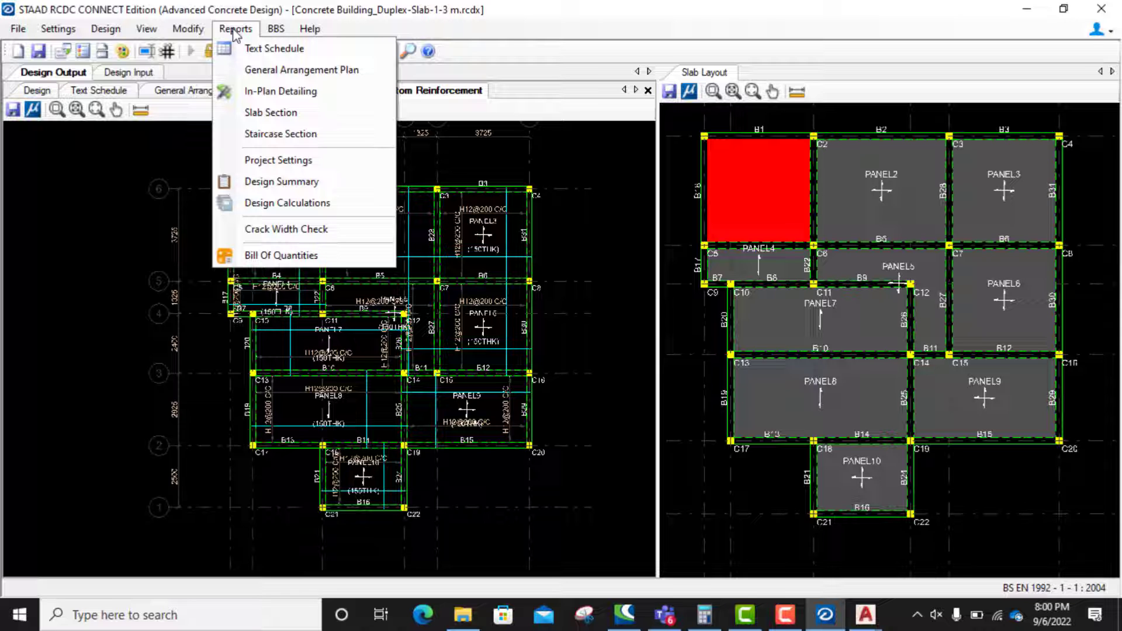
left_click(261, 117)
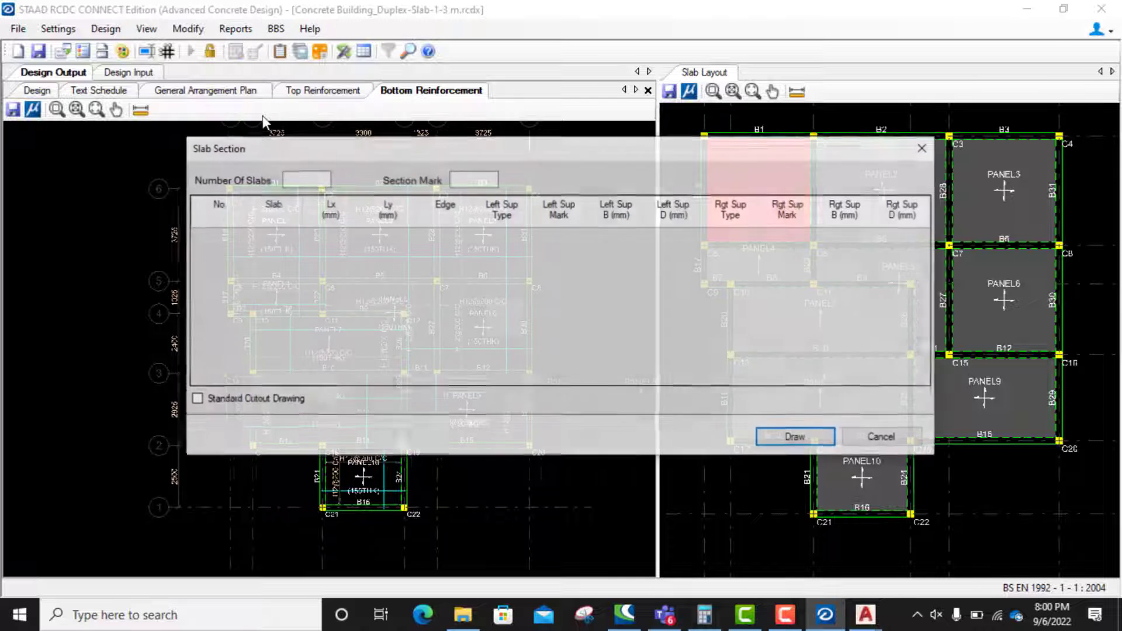
mouse_move(568, 161)
left_mouse_down()
mouse_move(499, 183)
mouse_move(481, 295)
mouse_move(464, 303)
left_mouse_up()
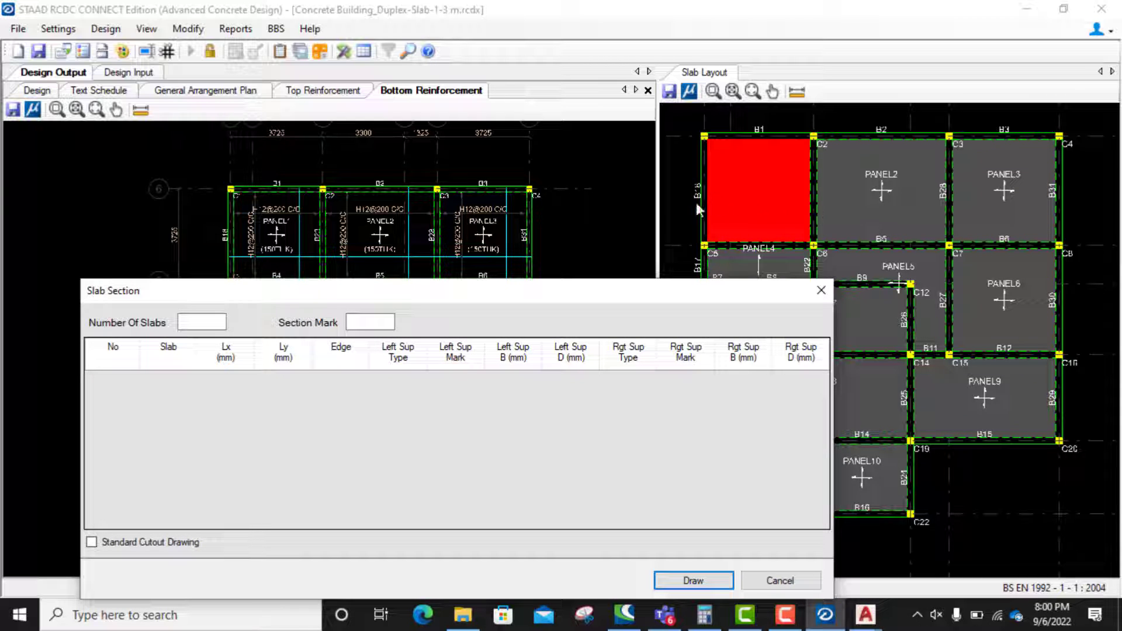
left_click(821, 290)
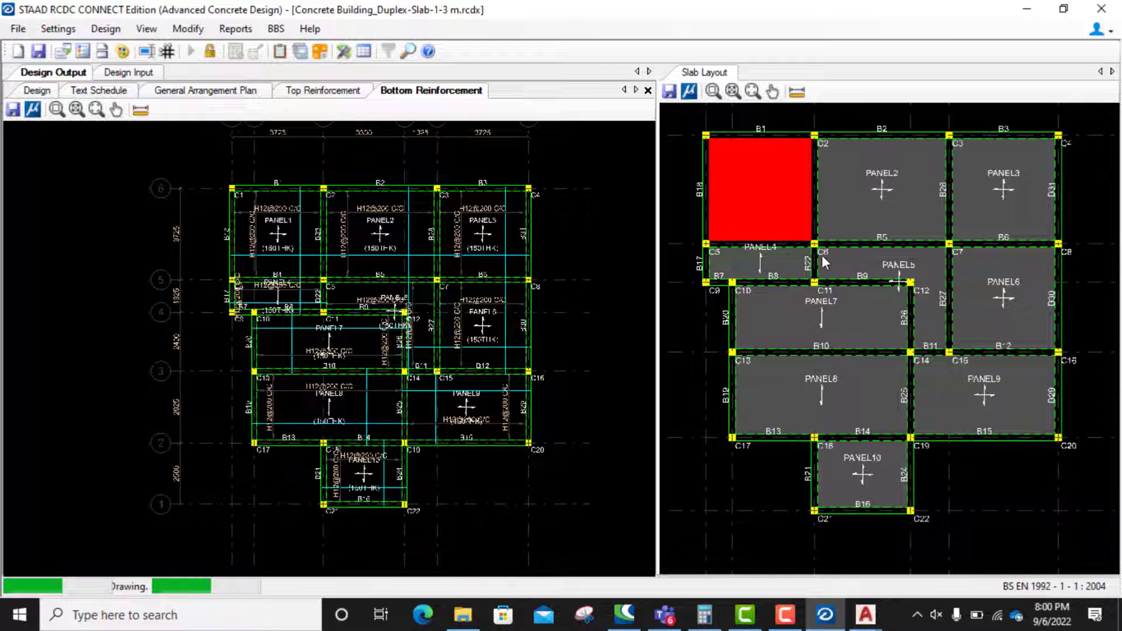
Examine the slab layout along the strip through PANEL1, PANEL2 and PANEL3, from beam B18 to beam B31.
left_click(851, 230)
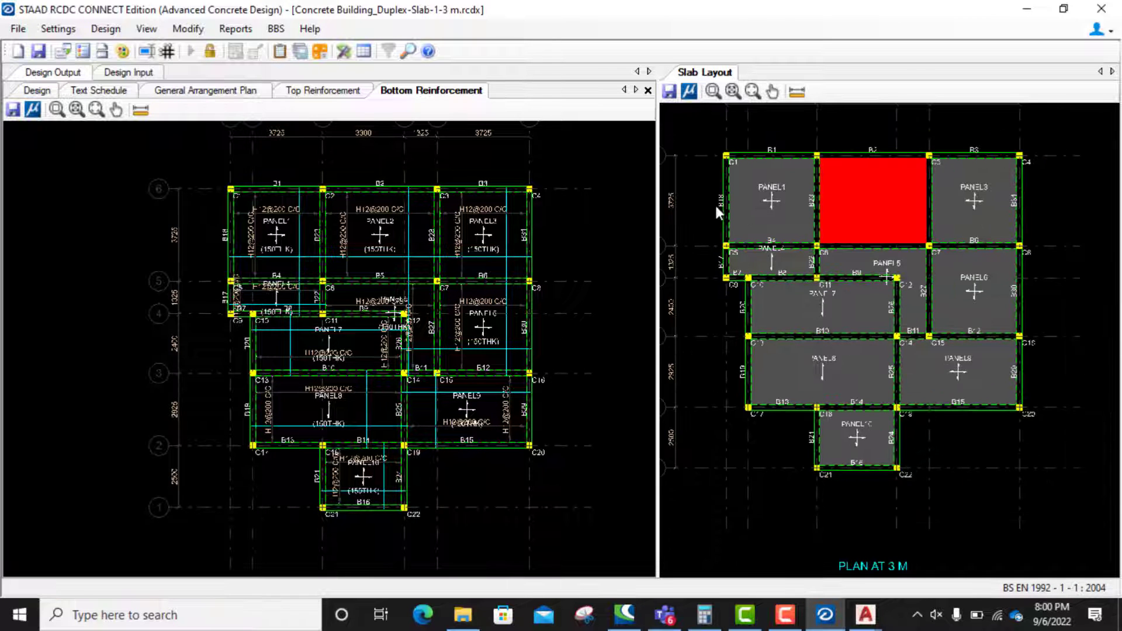
scroll(717, 208, "up", 5)
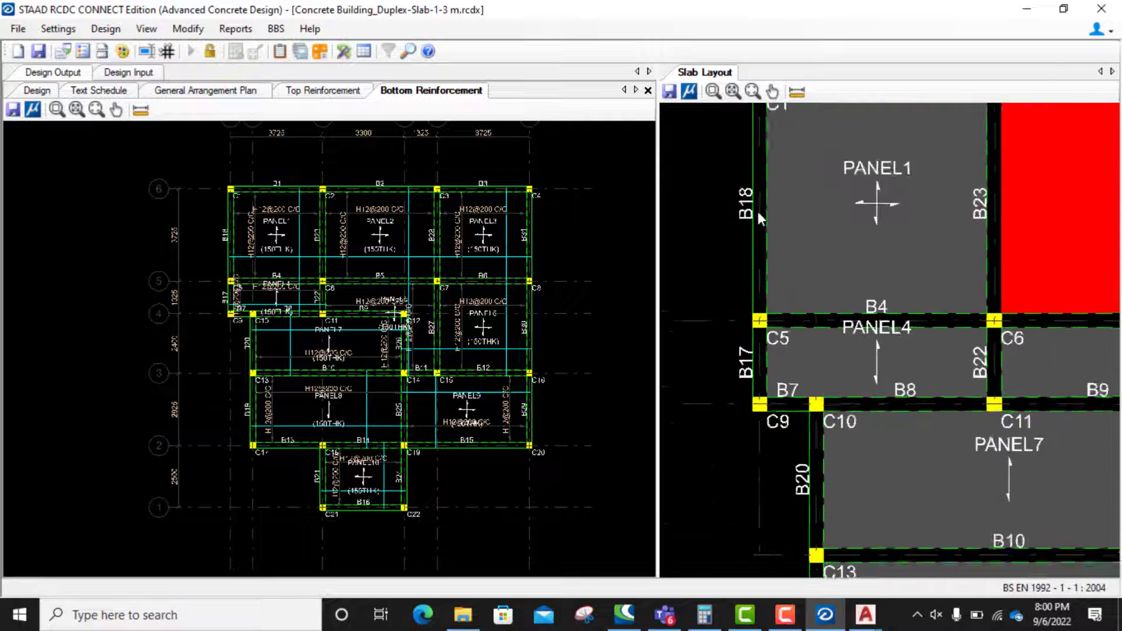
scroll(754, 217, "down", 5)
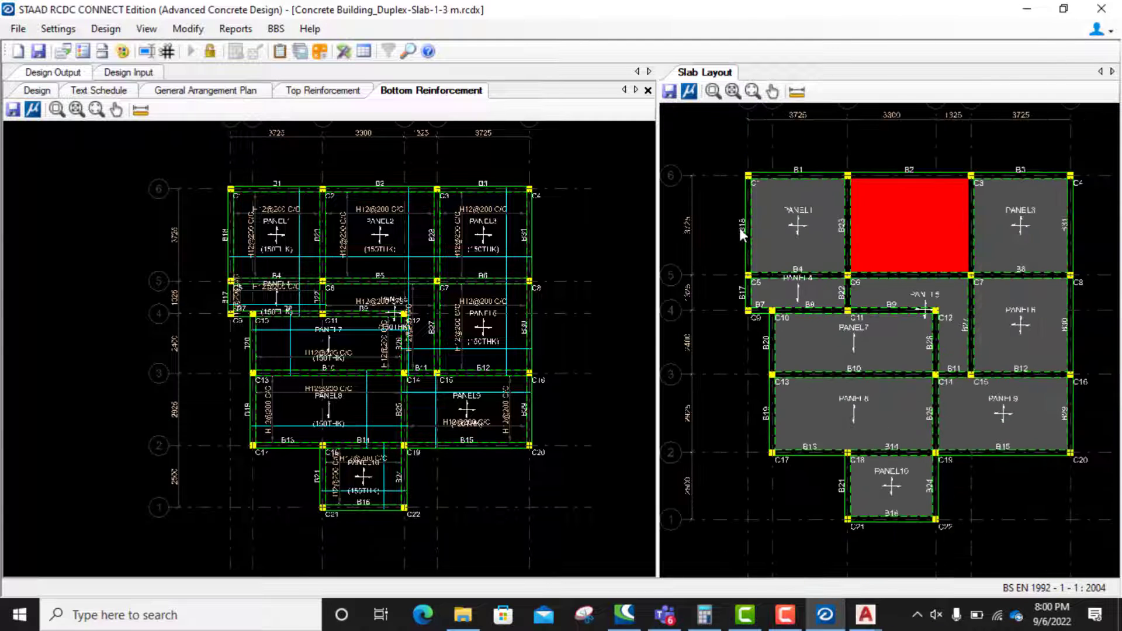
scroll(740, 231, "up", 1)
scroll(728, 244, "down", 2)
scroll(728, 246, "up", 2)
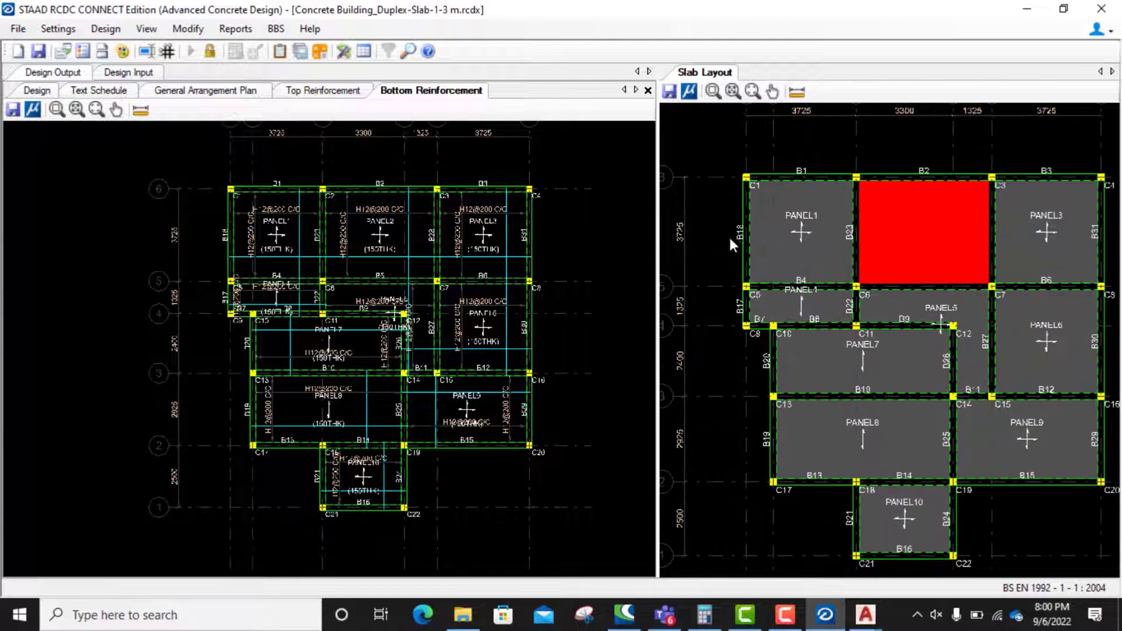
scroll(733, 234, "up", 1)
scroll(716, 251, "down", 1)
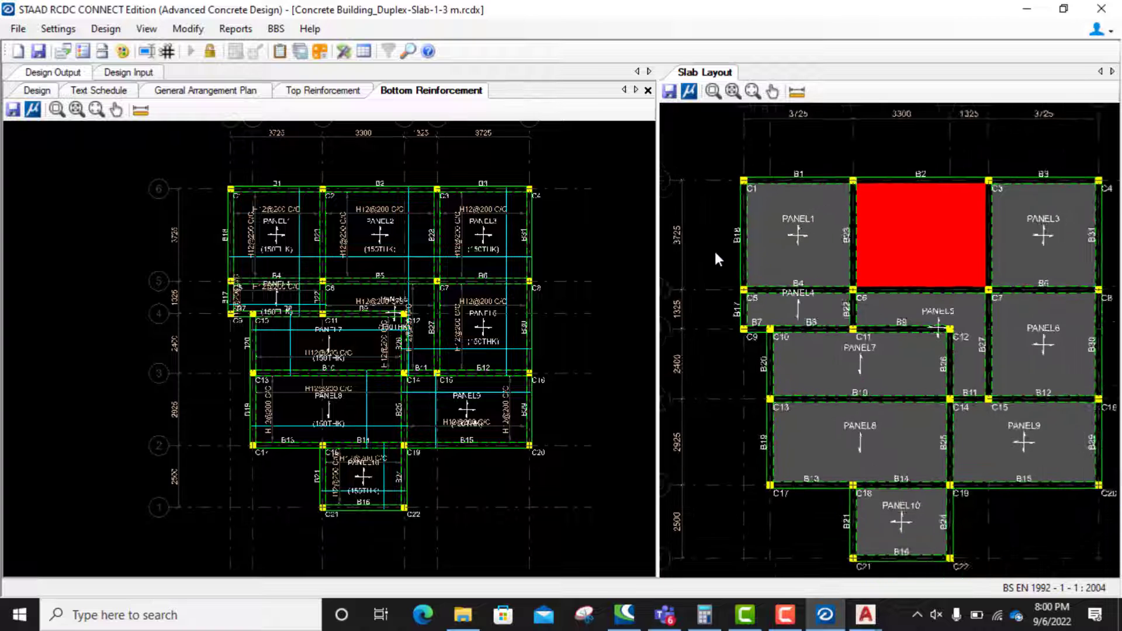
scroll(716, 254, "down", 1)
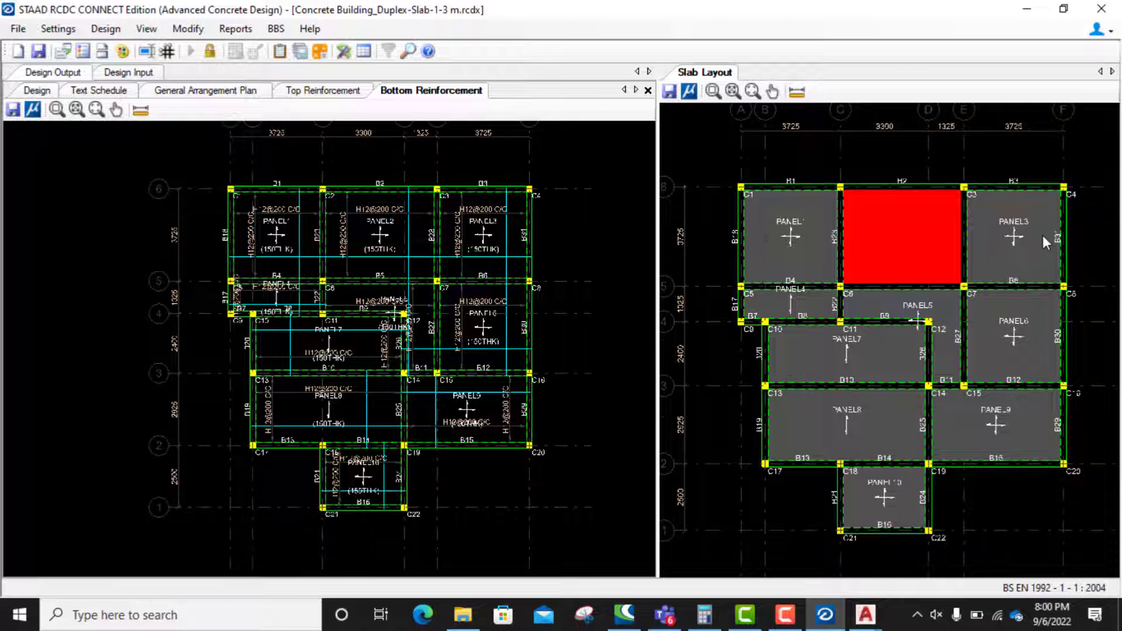
scroll(1045, 235, "up", 2)
scroll(1063, 258, "down", 1)
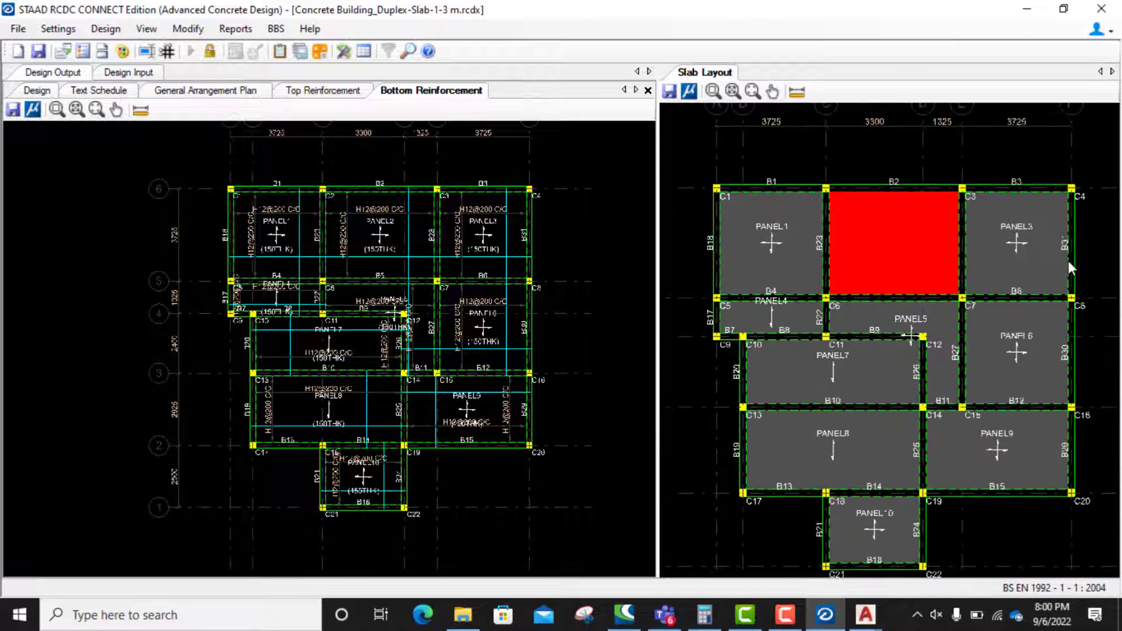
scroll(1068, 261, "up", 1)
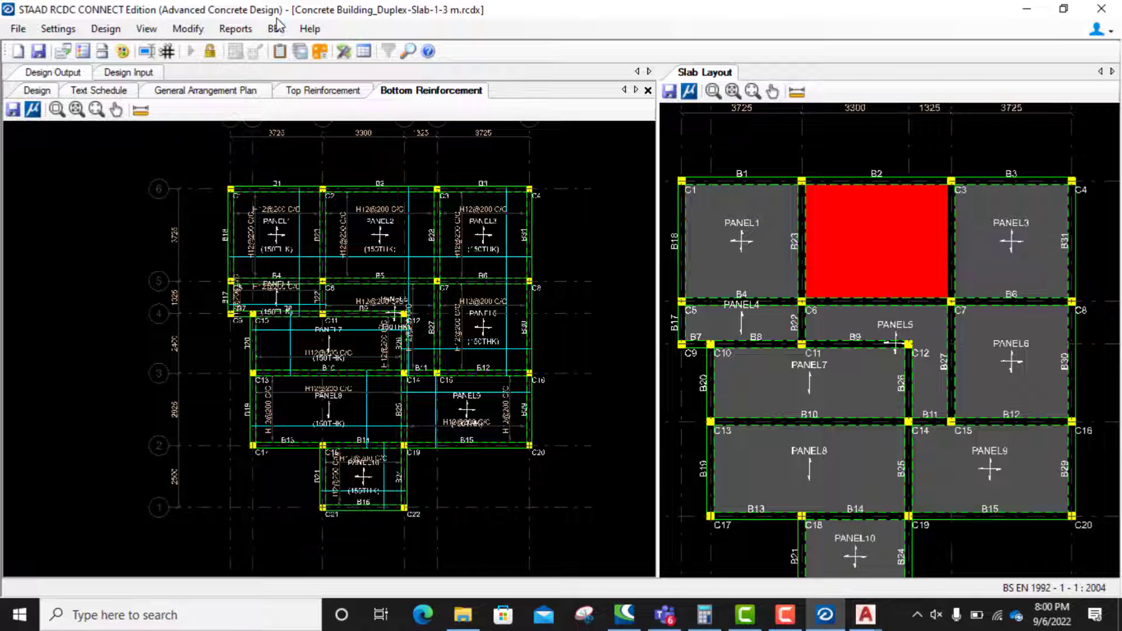
Start a slab section report with 3 slabs and section mark A, keeping the slab layout in view.
left_click(236, 29)
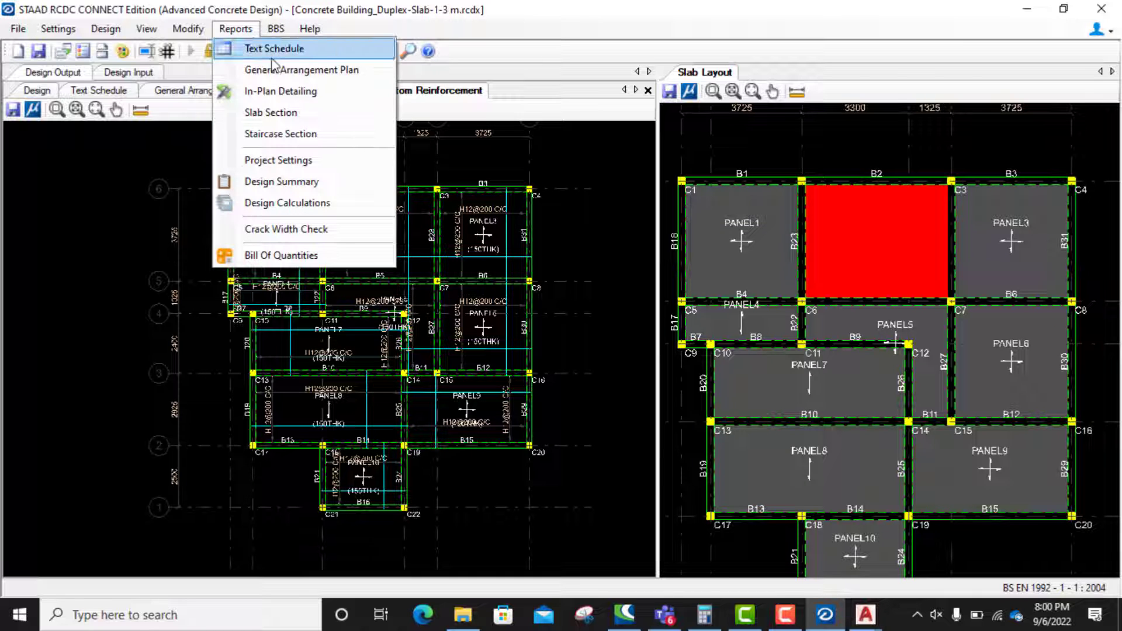
left_click(270, 113)
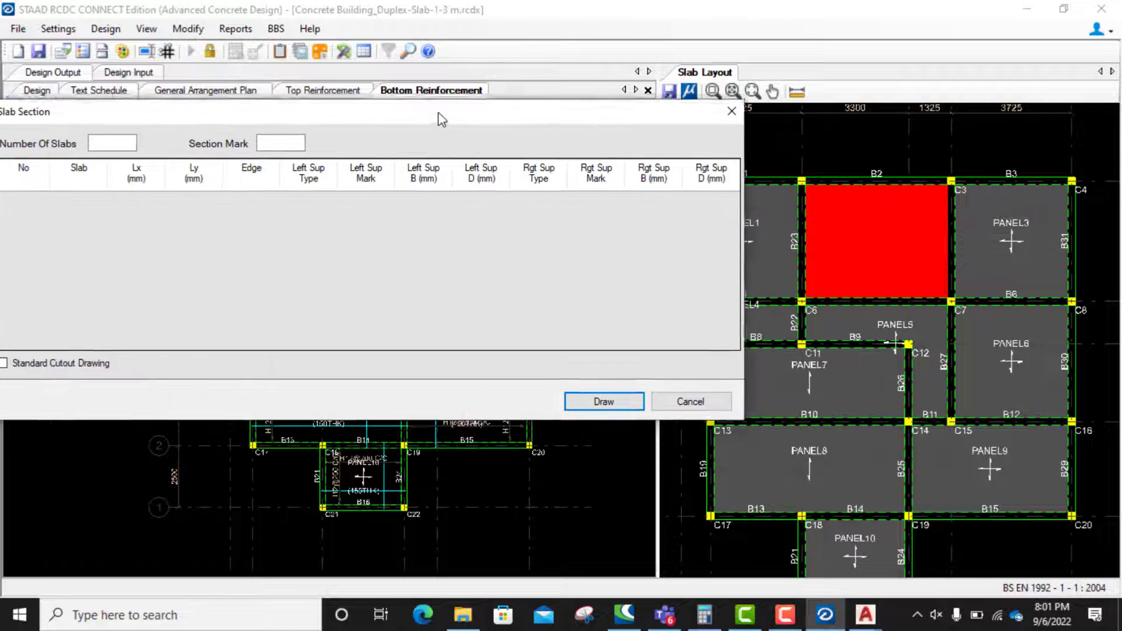
left_click_drag(442, 120, 570, 315)
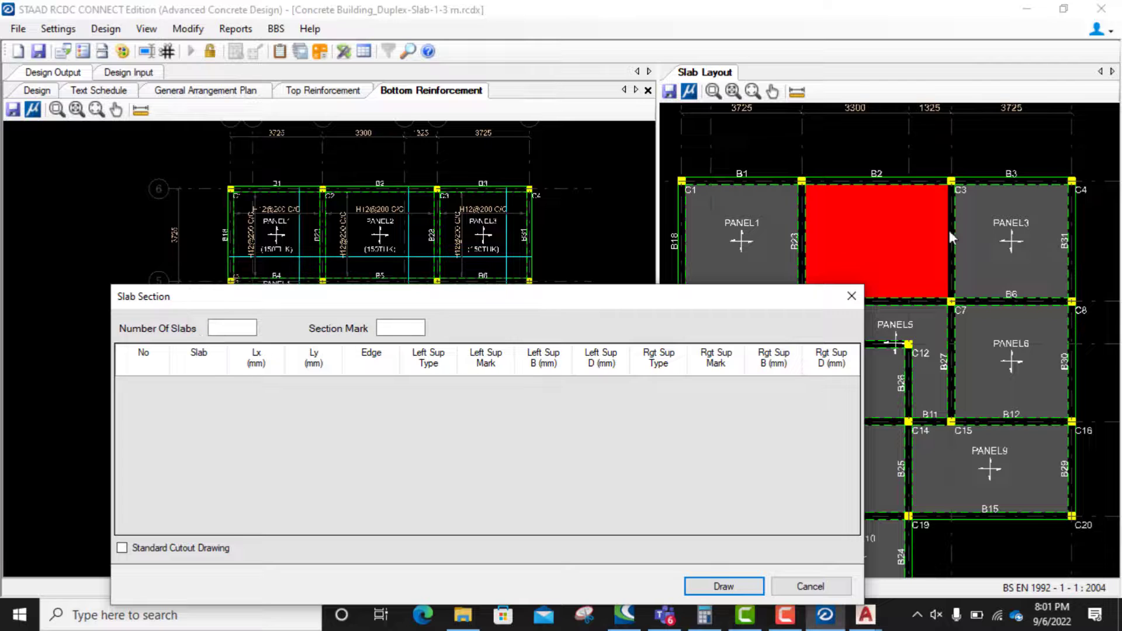
left_click(231, 328)
type("3")
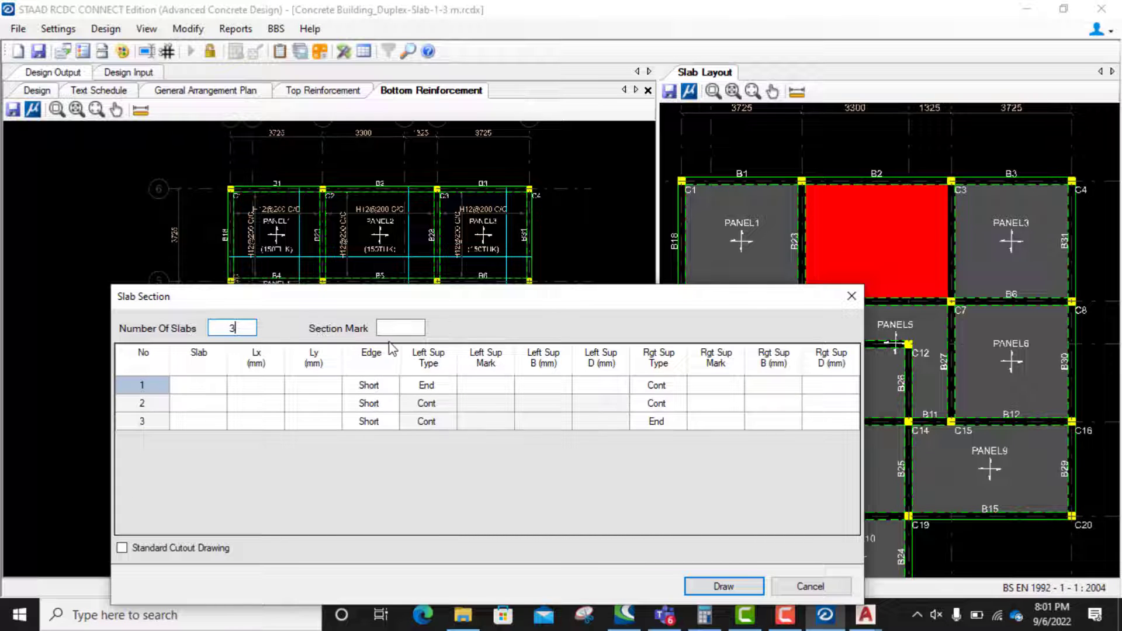
left_click(406, 329)
type("A")
Assign PANEL1, PANEL2 and PANEL3 in order to the three slab rows of section A.
left_click(202, 387)
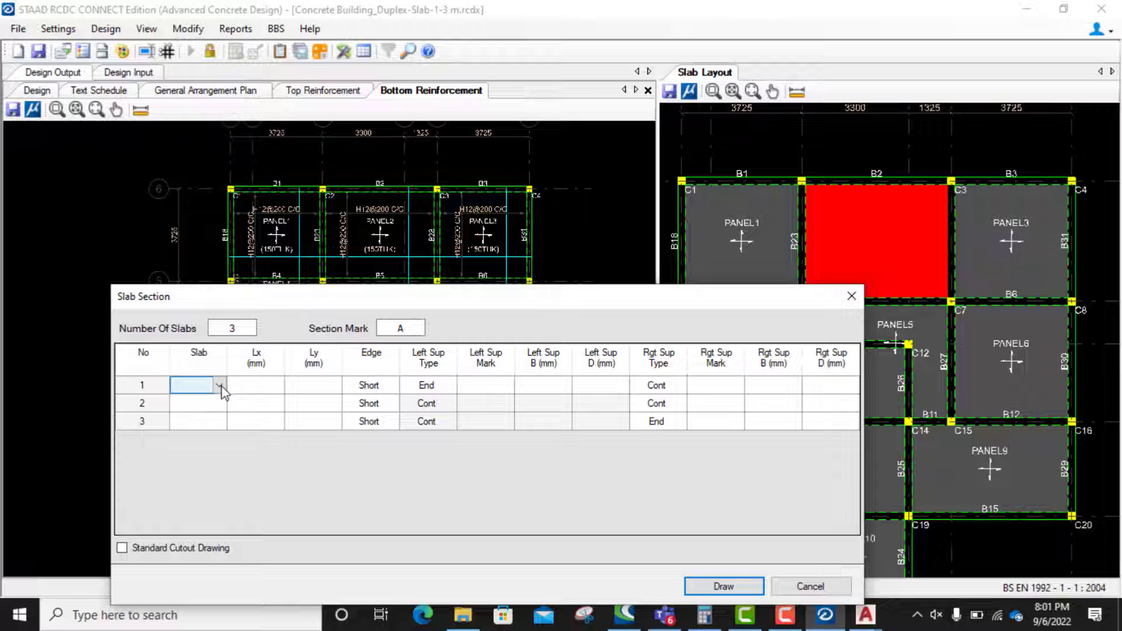
left_click(220, 387)
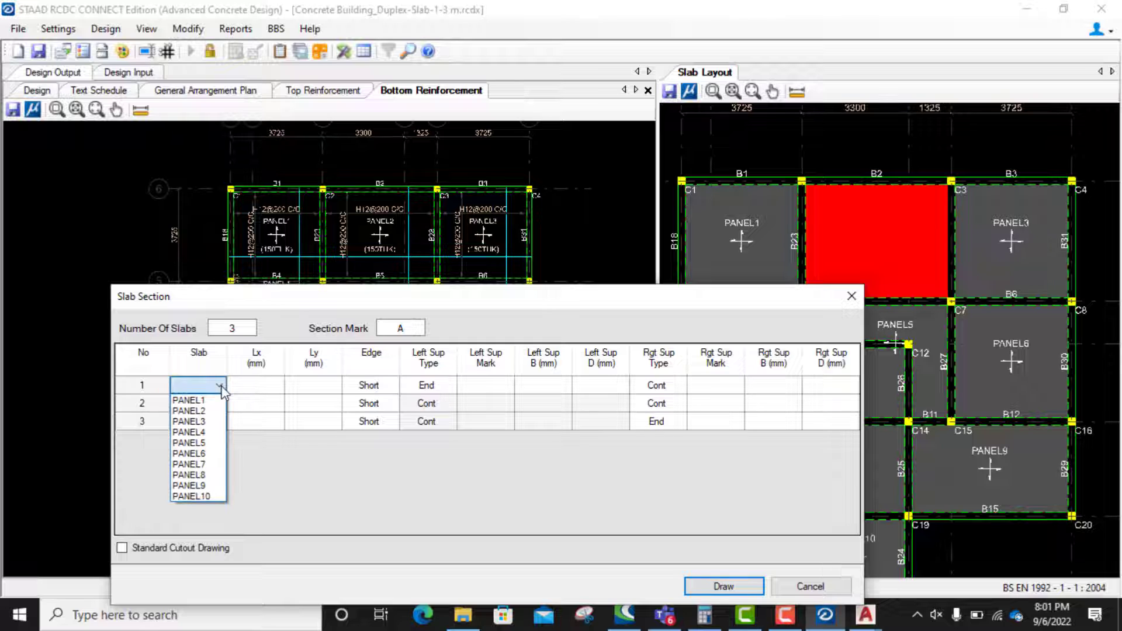
left_click(188, 401)
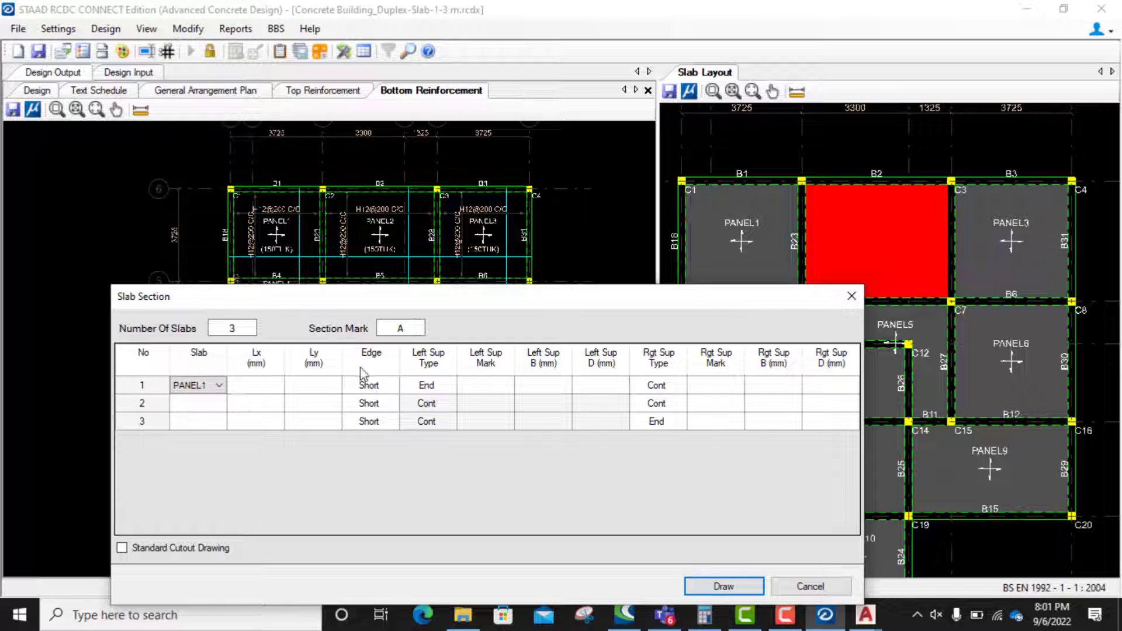
left_click(211, 409)
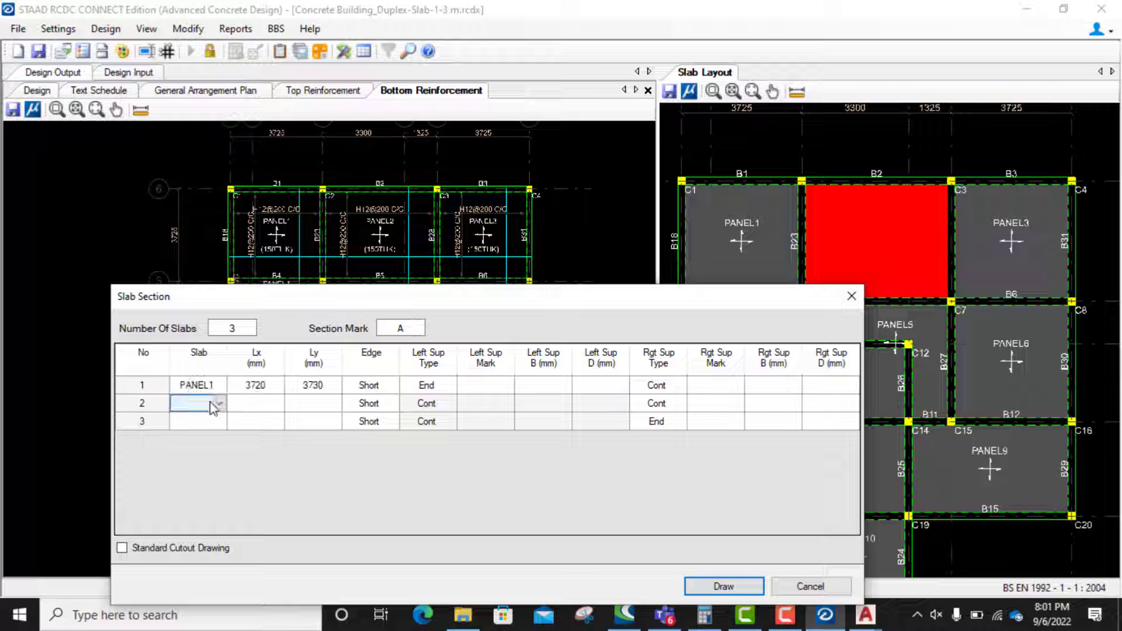
left_click(218, 403)
left_click(203, 431)
left_click(211, 421)
left_click(218, 421)
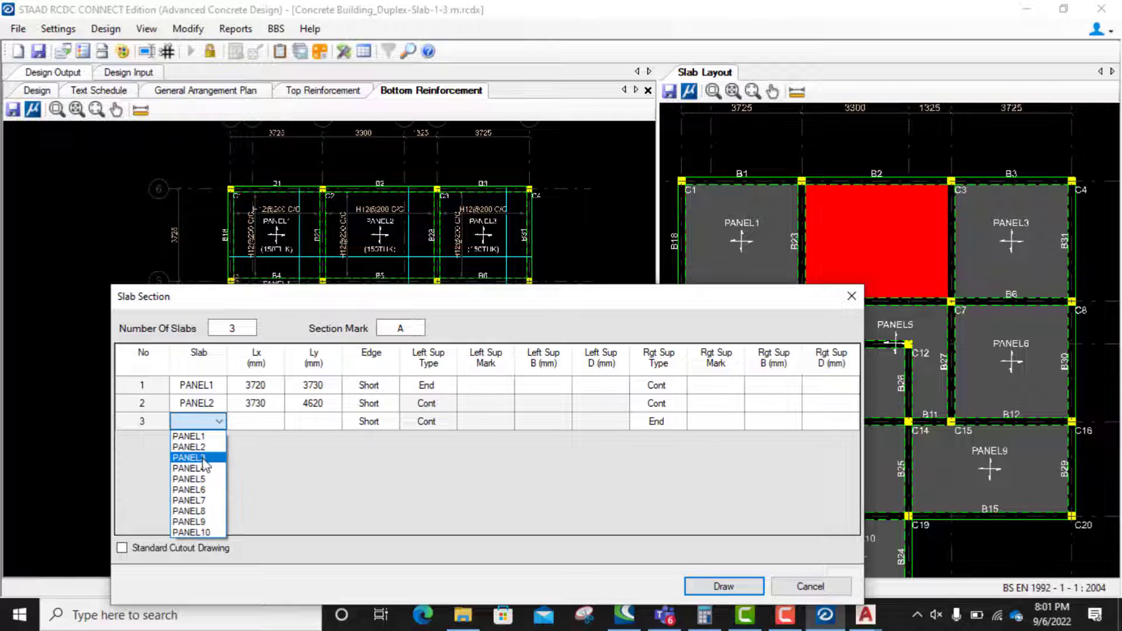
left_click(210, 457)
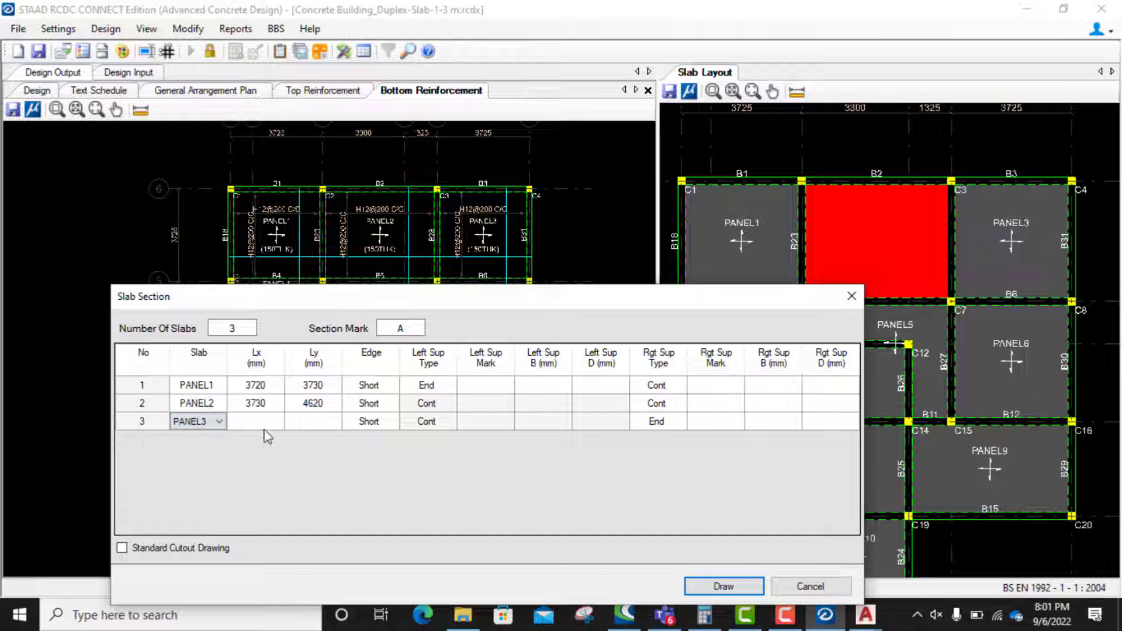
left_click(325, 387)
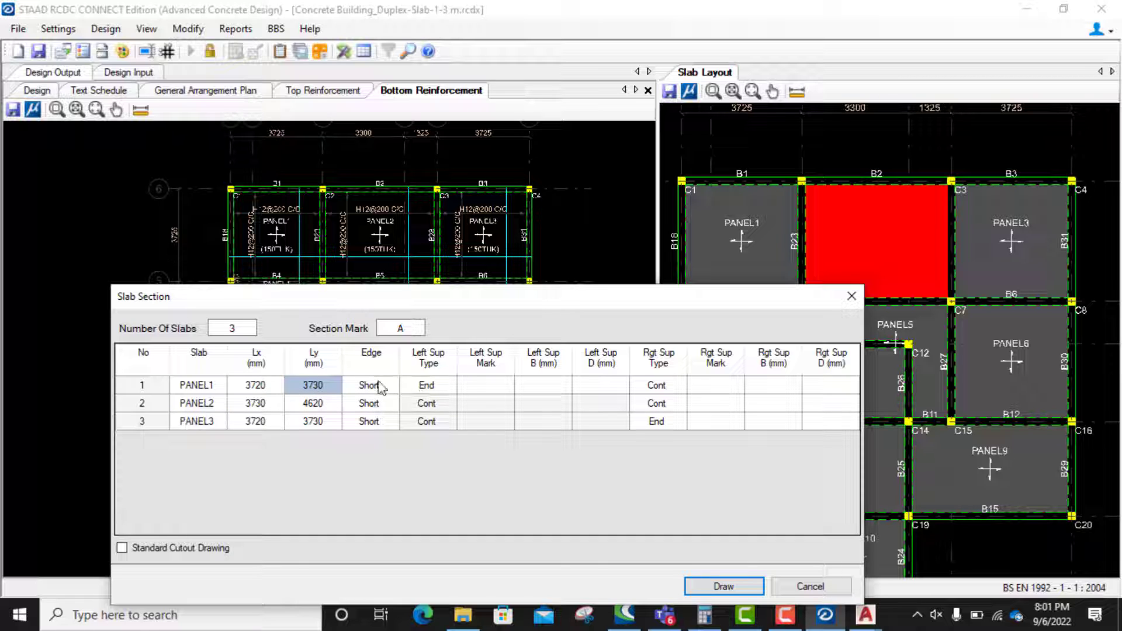
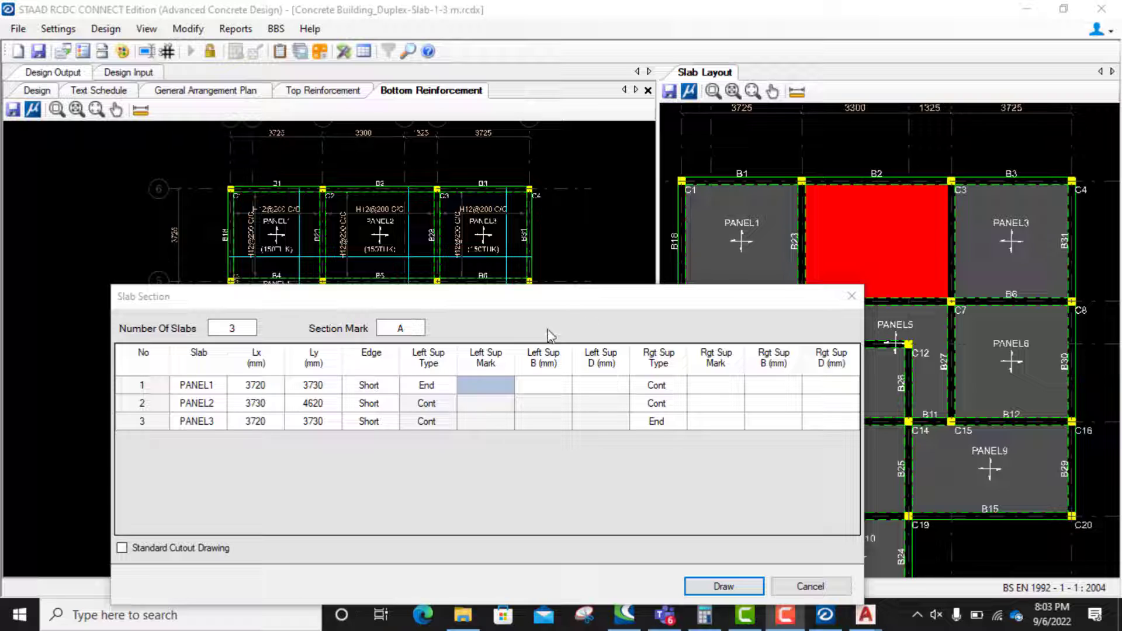
Set PANEL1's left support in section A to mark B18, with width 225 mm and depth 450 mm.
left_click(491, 386)
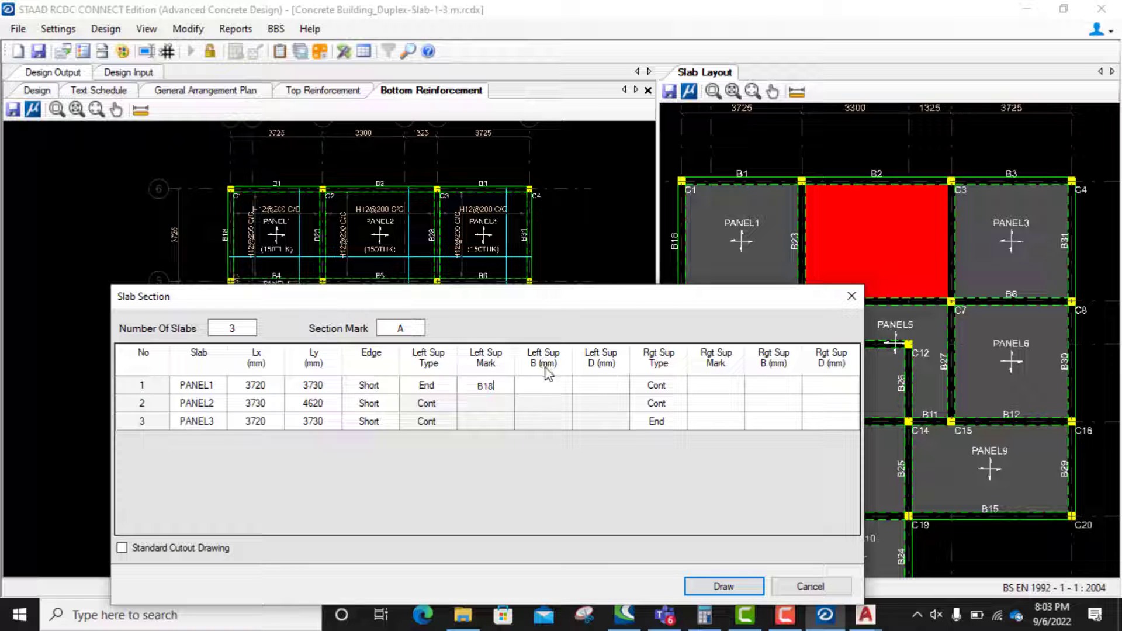
left_click(544, 390)
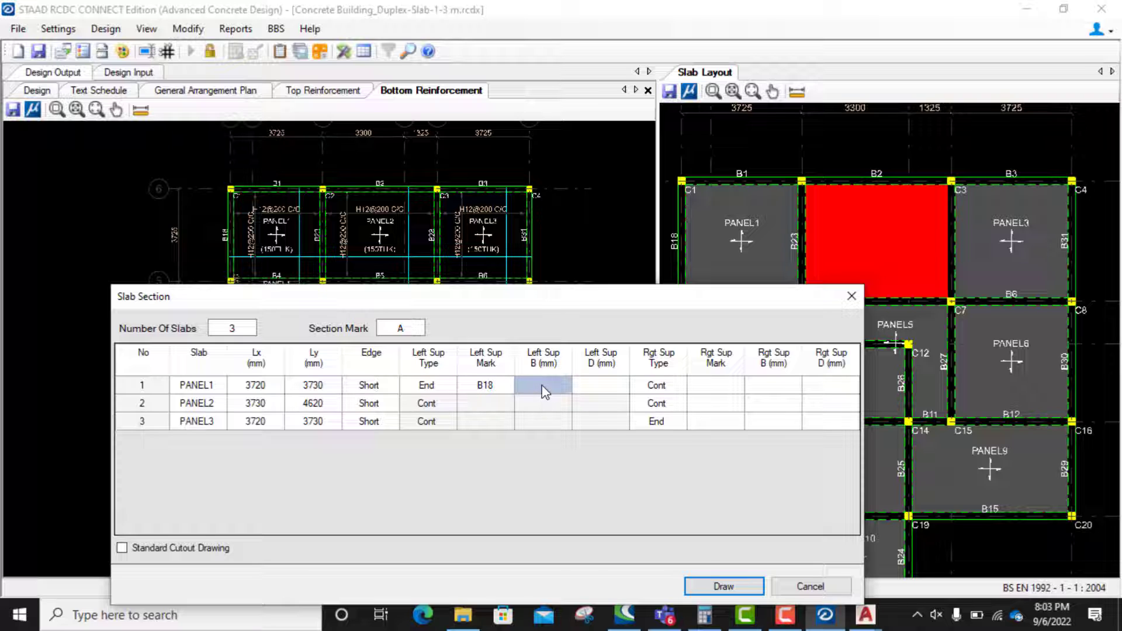
type("225")
left_click(599, 391)
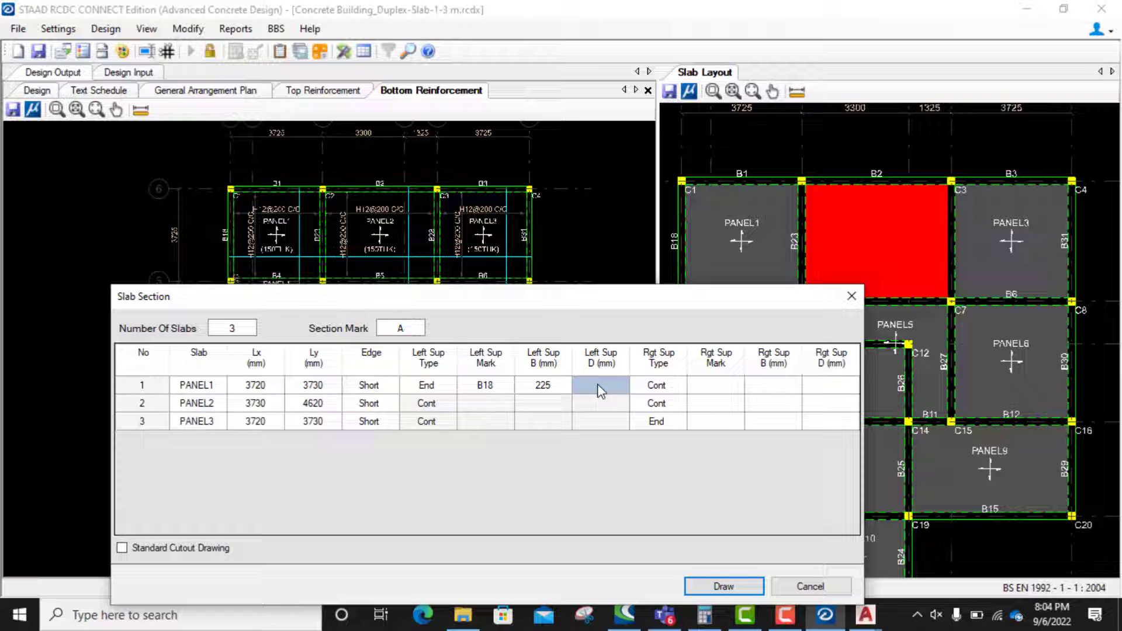
left_click(601, 386)
type("450")
Set PANEL1's right support to mark B23 and copy the 225 × 450 mm size from its left support.
left_click(718, 390)
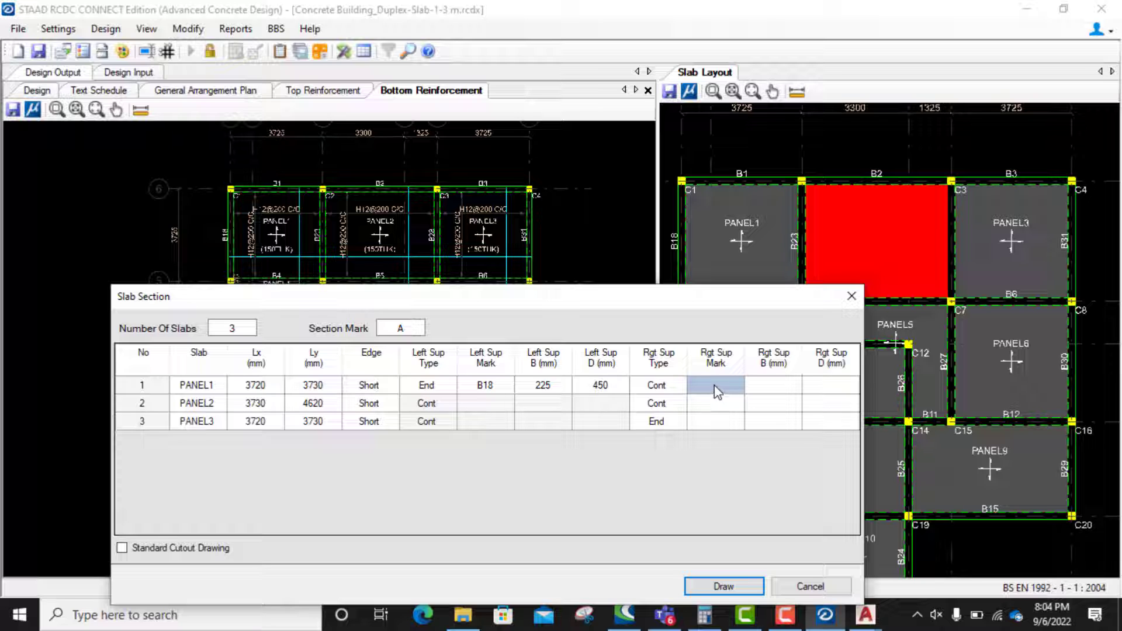
type("B23")
left_click_drag(541, 388, 586, 393)
key("ctrl+c")
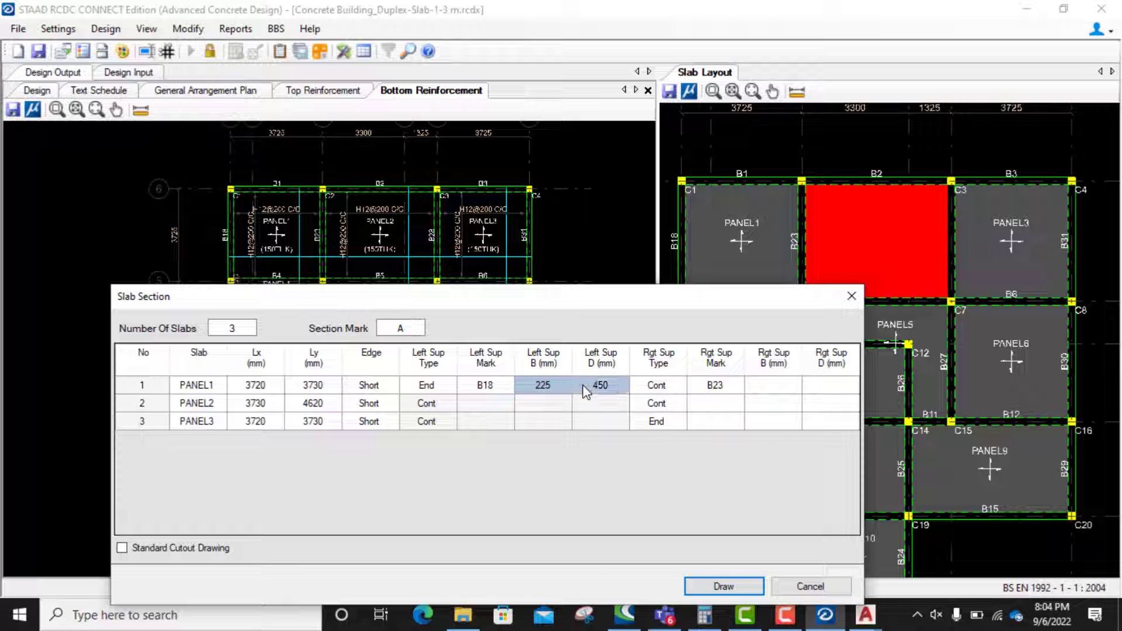
left_click(777, 387)
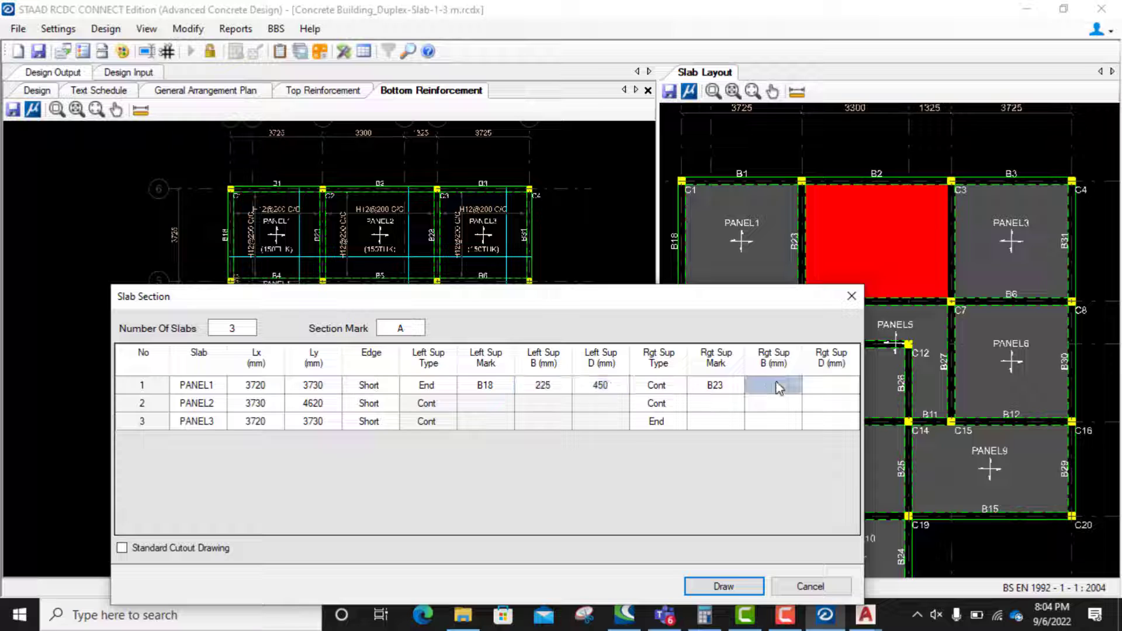
key("ctrl+v")
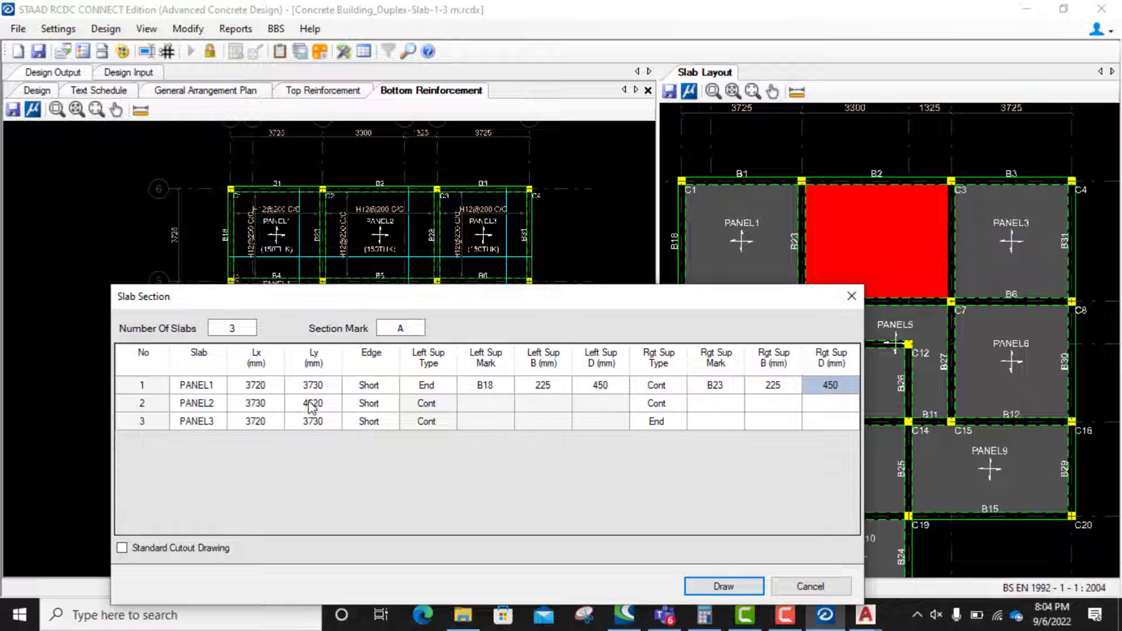
Copy PANEL1's right support data (B23, 225 mm, 450 mm) into PANEL2's left support.
left_click(483, 404)
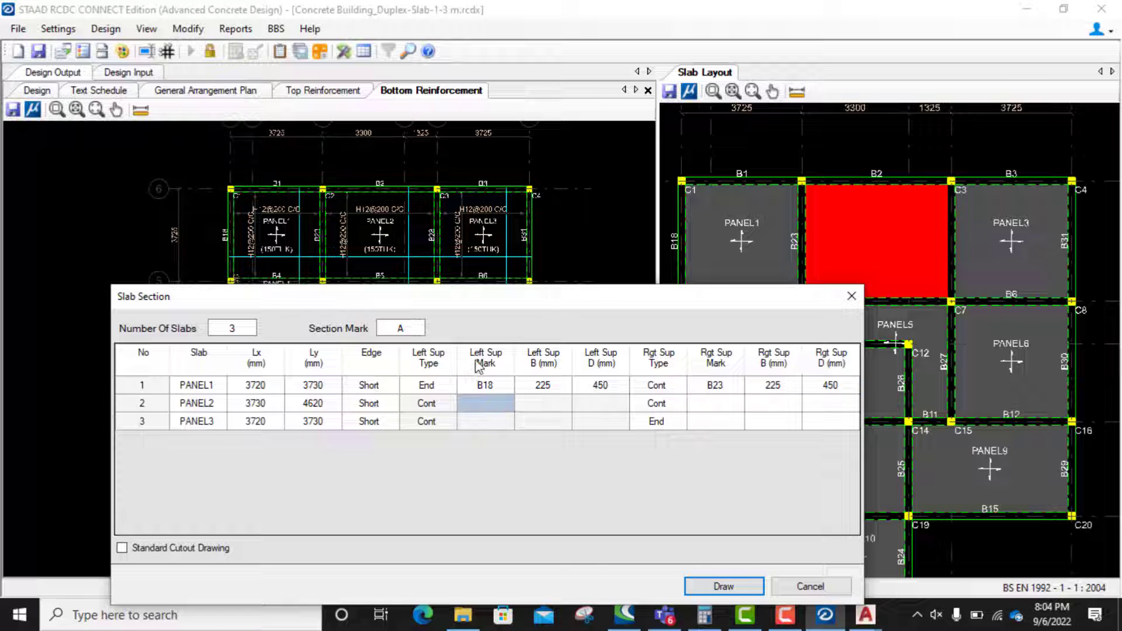
left_click_drag(486, 385, 603, 386)
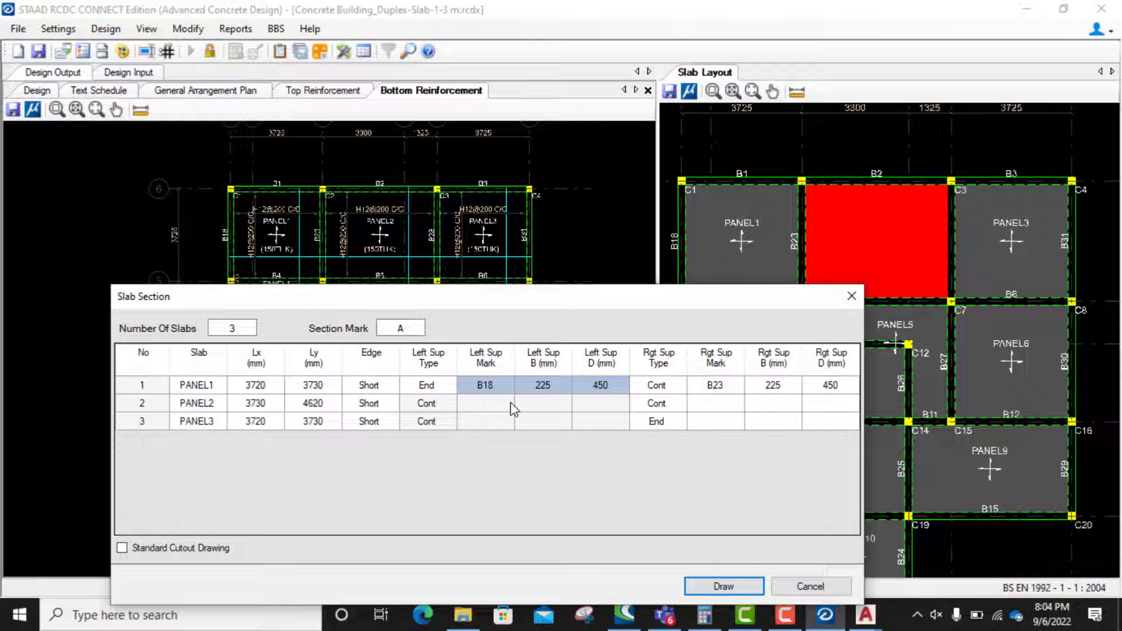
left_click(494, 406)
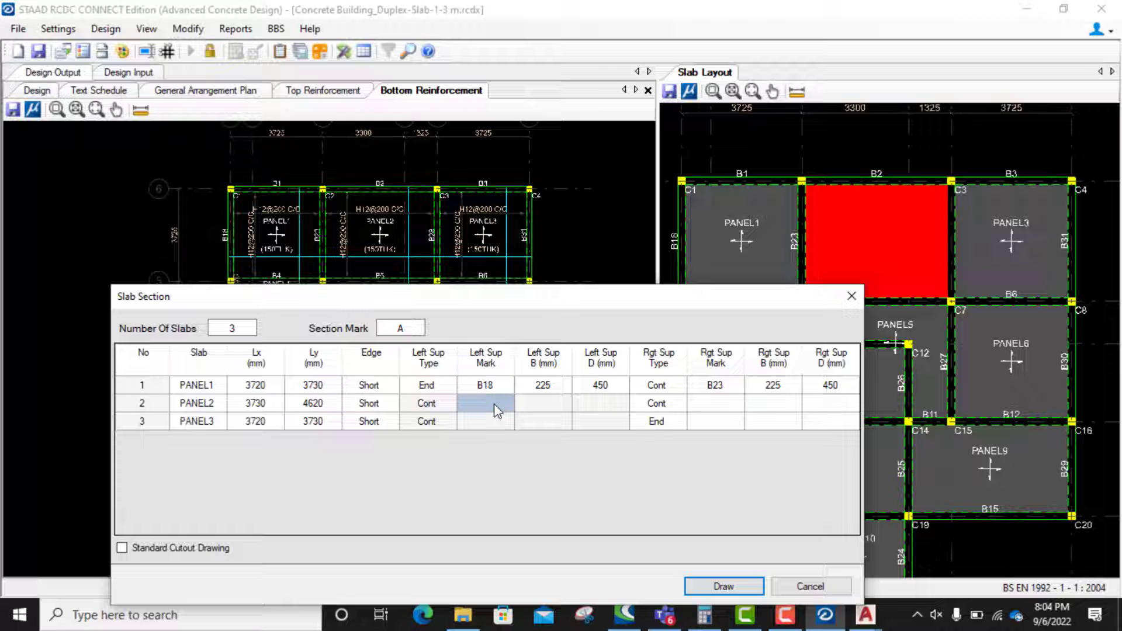
left_click_drag(718, 393, 844, 394)
key("ctrl+c")
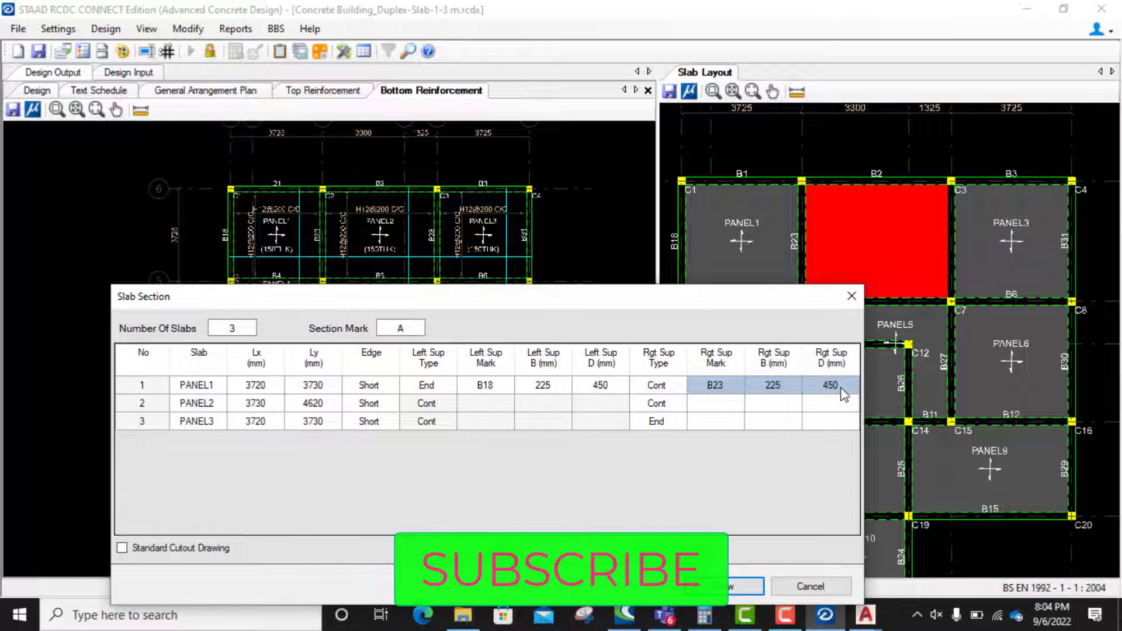
left_click_drag(491, 404, 585, 401)
key("ctrl+v")
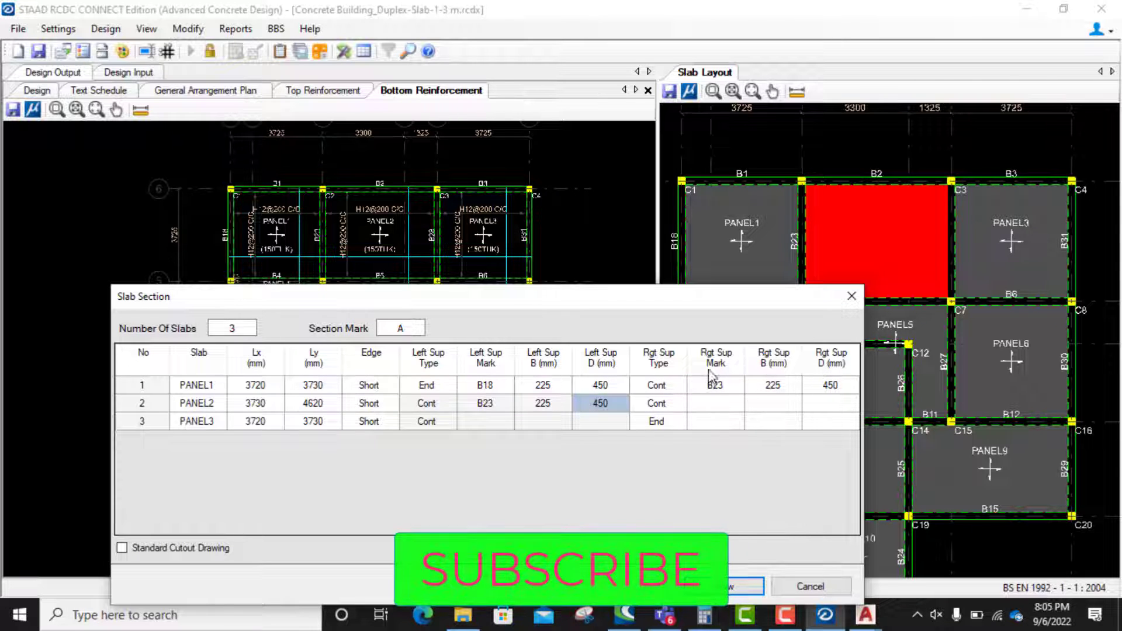
Check the beam between PANEL2 and PANEL3 in the AutoCAD slab layout and set PANEL2's right support to B28, 225 × 450 mm.
left_click(715, 403)
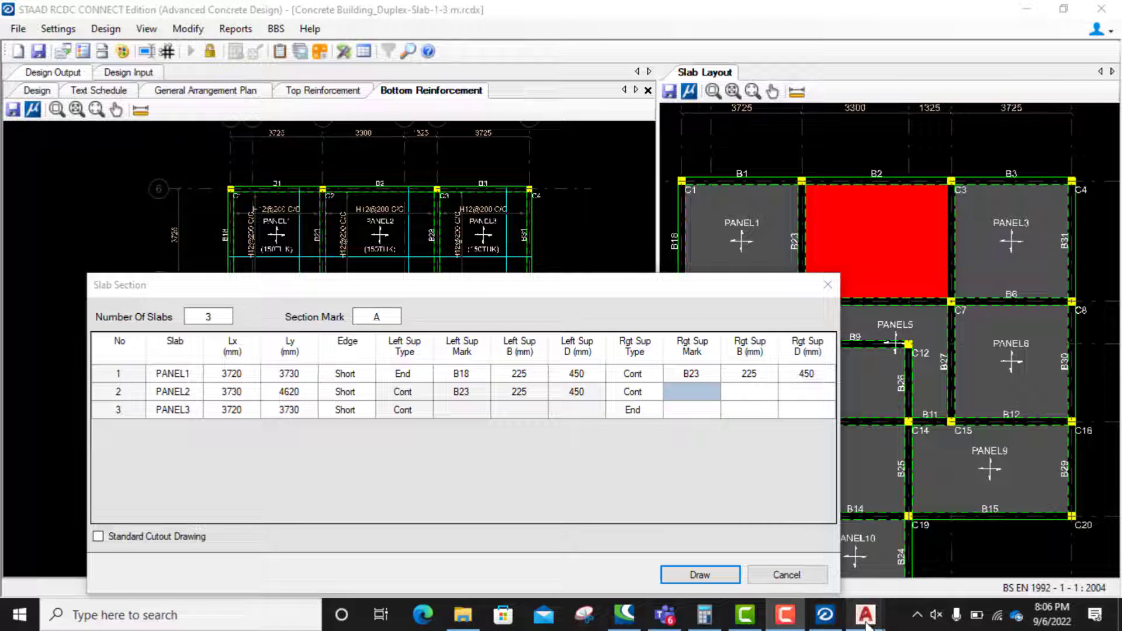
mouse_move(869, 621)
left_click(910, 582)
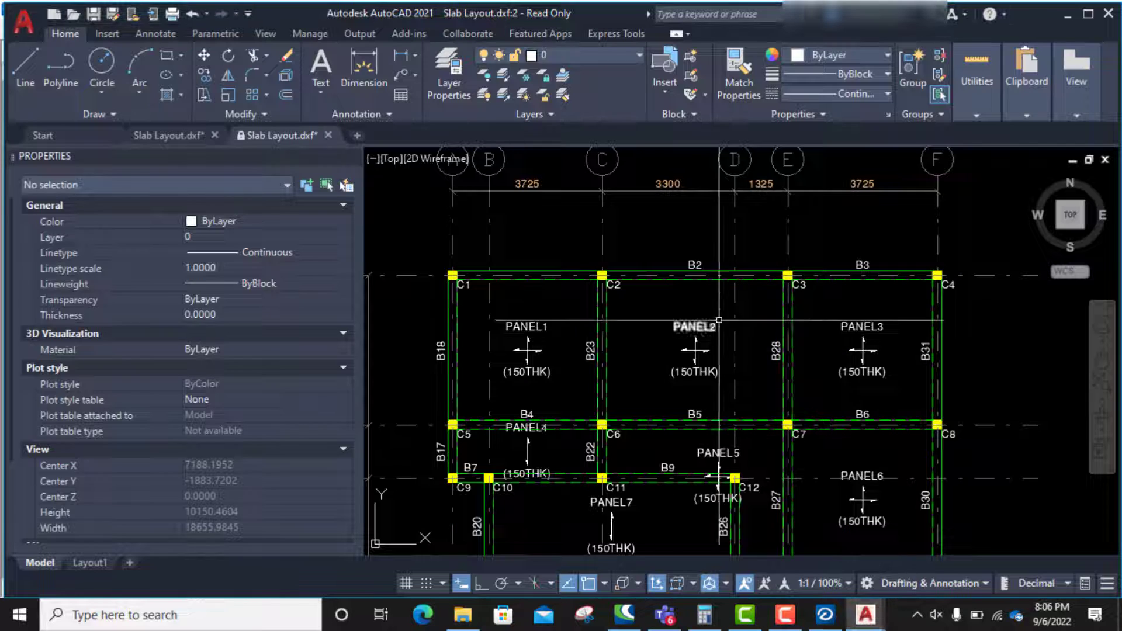
scroll(792, 367, "up", 5)
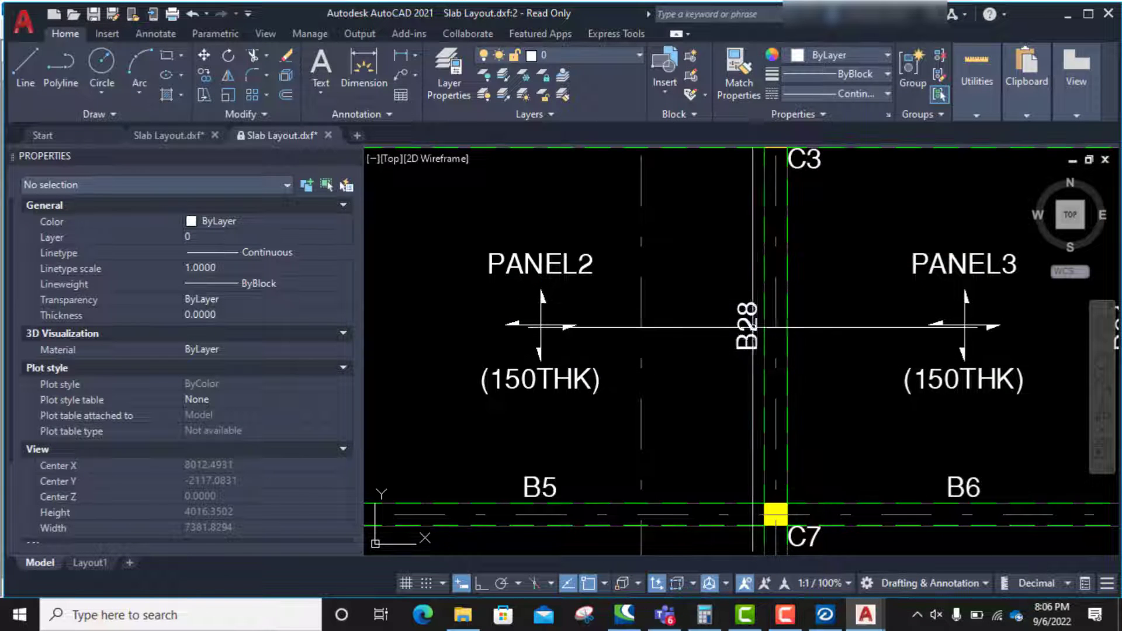
scroll(718, 485, "down", 3)
left_click(825, 615)
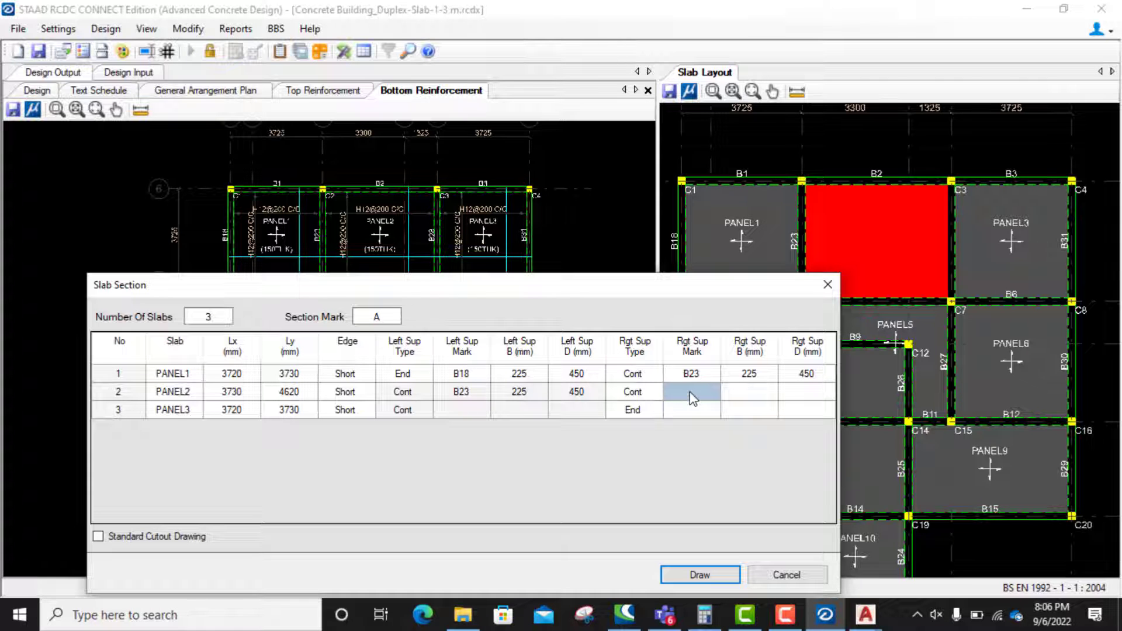
left_click(693, 398)
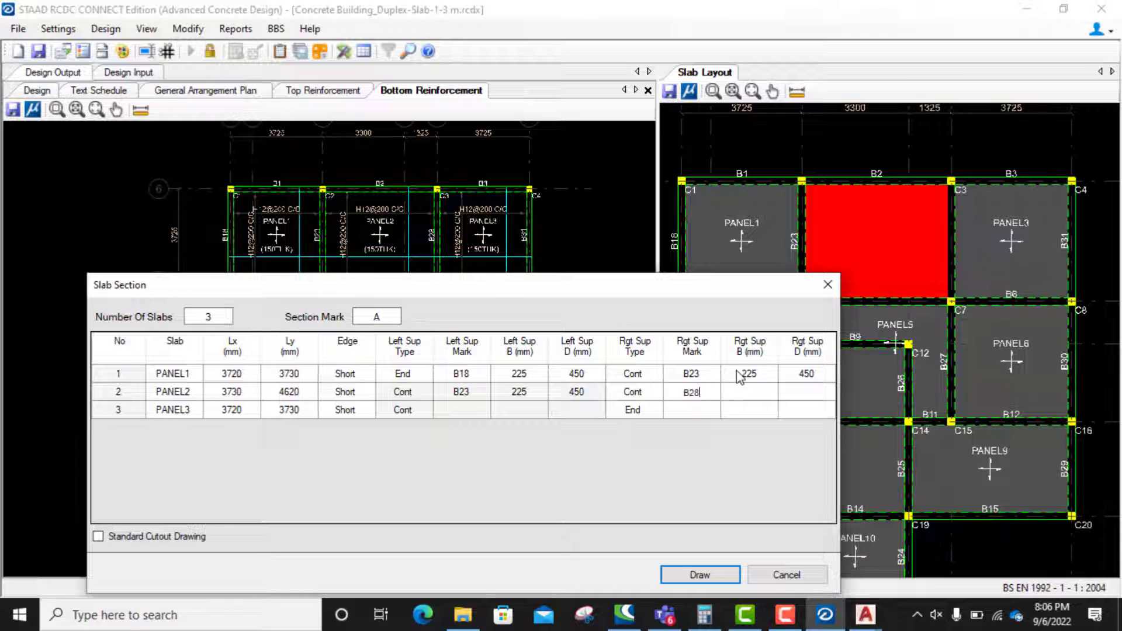
left_click_drag(751, 377, 814, 384)
key("ctrl+c")
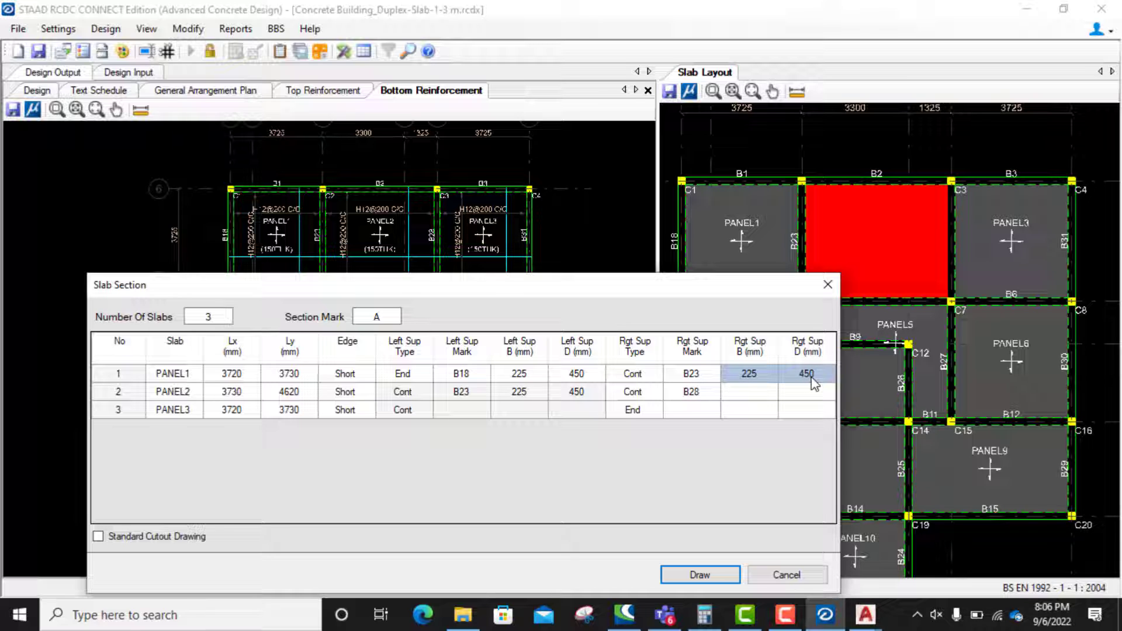
left_click_drag(742, 393, 793, 387)
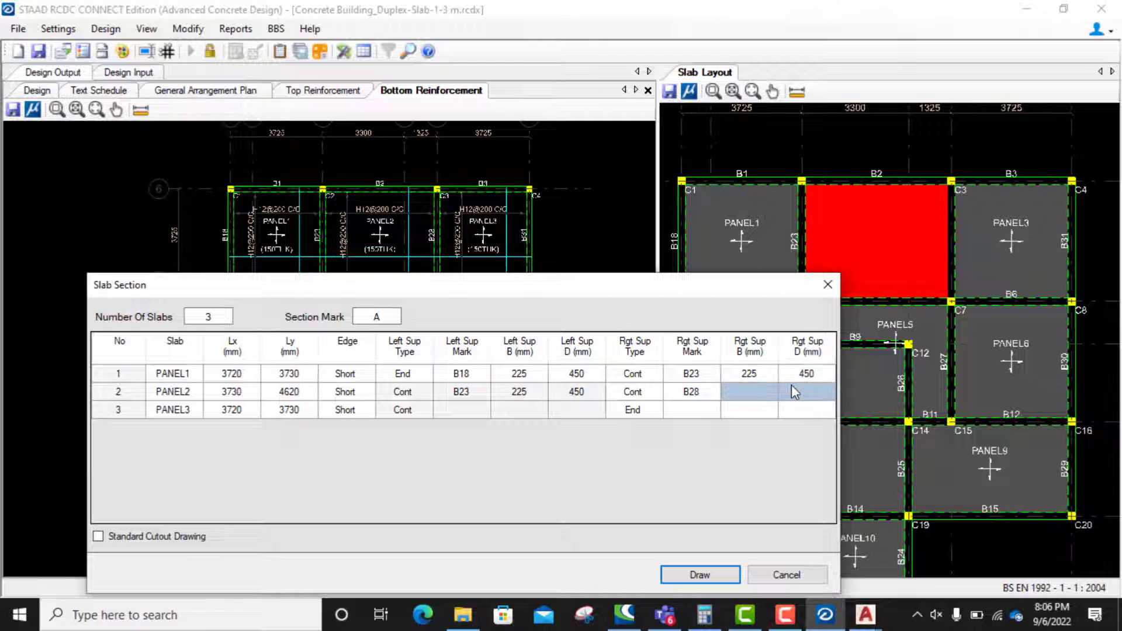
key("ctrl+v")
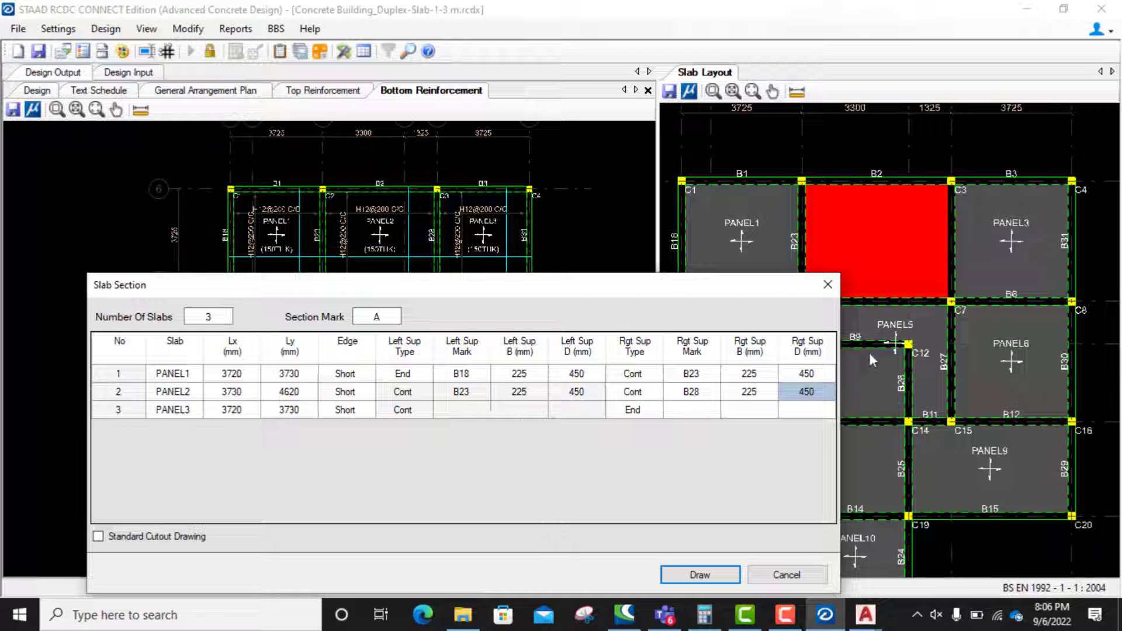
Copy PANEL2's right support data (B28, 225 mm, 450 mm) into PANEL3's left support.
left_click(461, 409)
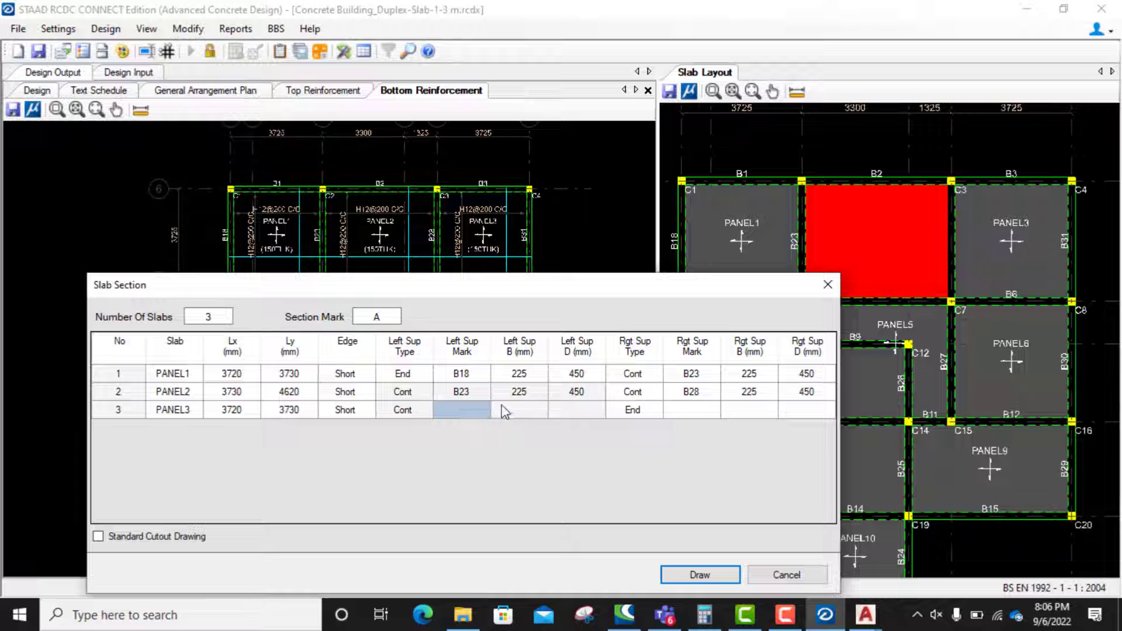
key("Tab")
left_click(484, 391)
left_click_drag(710, 394, 794, 402)
key("ctrl+c")
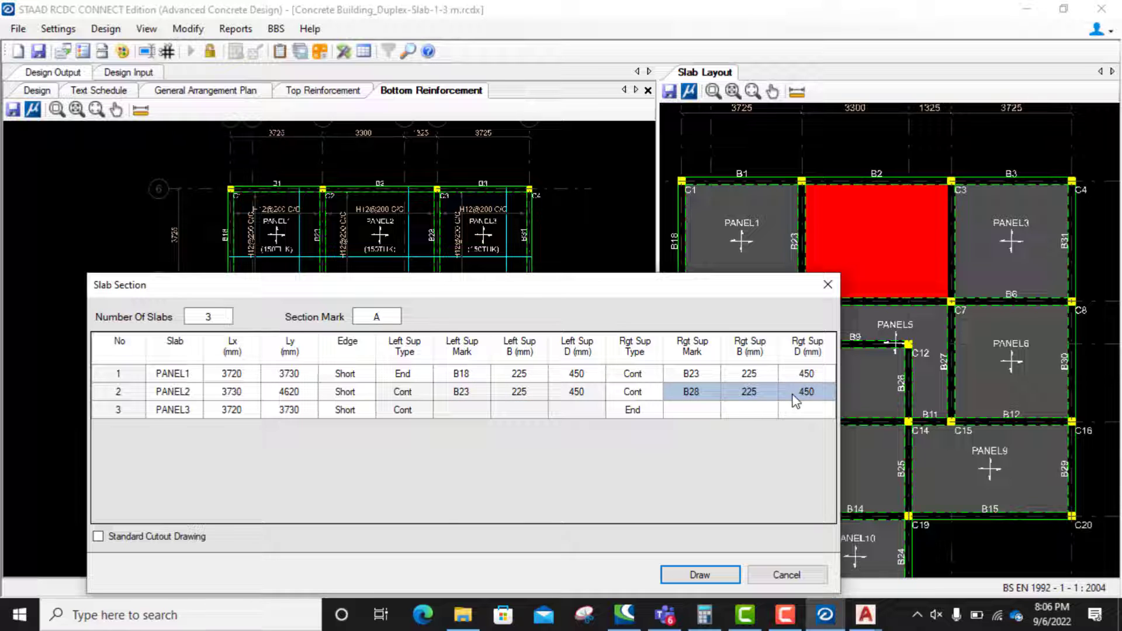
left_click_drag(468, 410, 554, 409)
key("ctrl+v")
Set PANEL3's right support to mark B31 and copy the 225 × 450 mm size from PANEL2's right support.
left_click(678, 415)
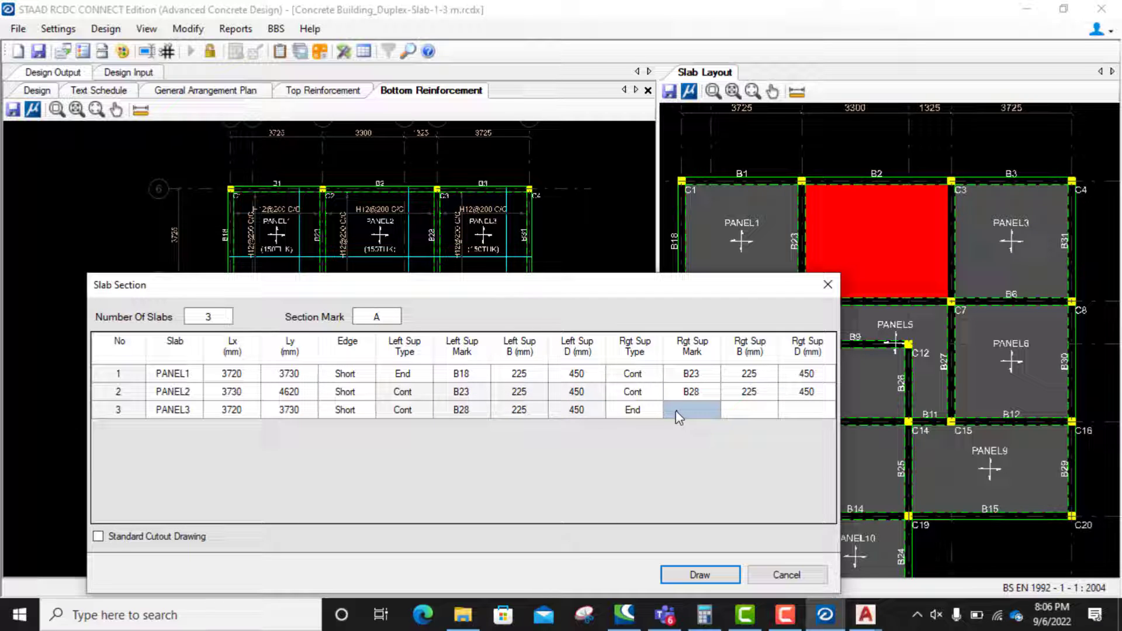
type("B")
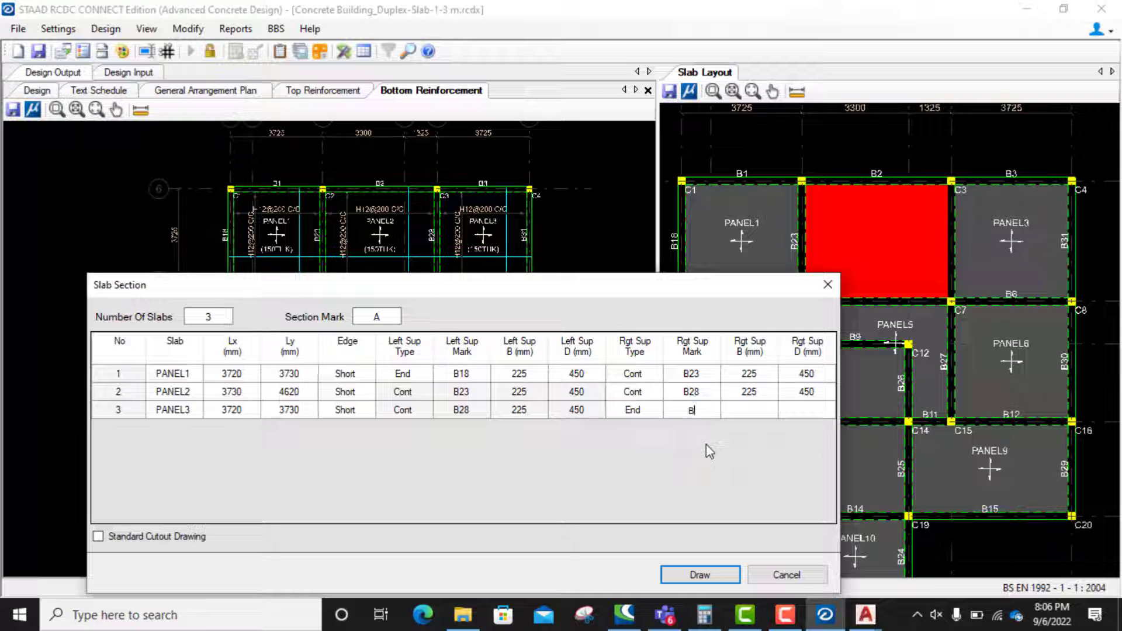
type("31")
left_click_drag(741, 395, 801, 394)
key("ctrl+c")
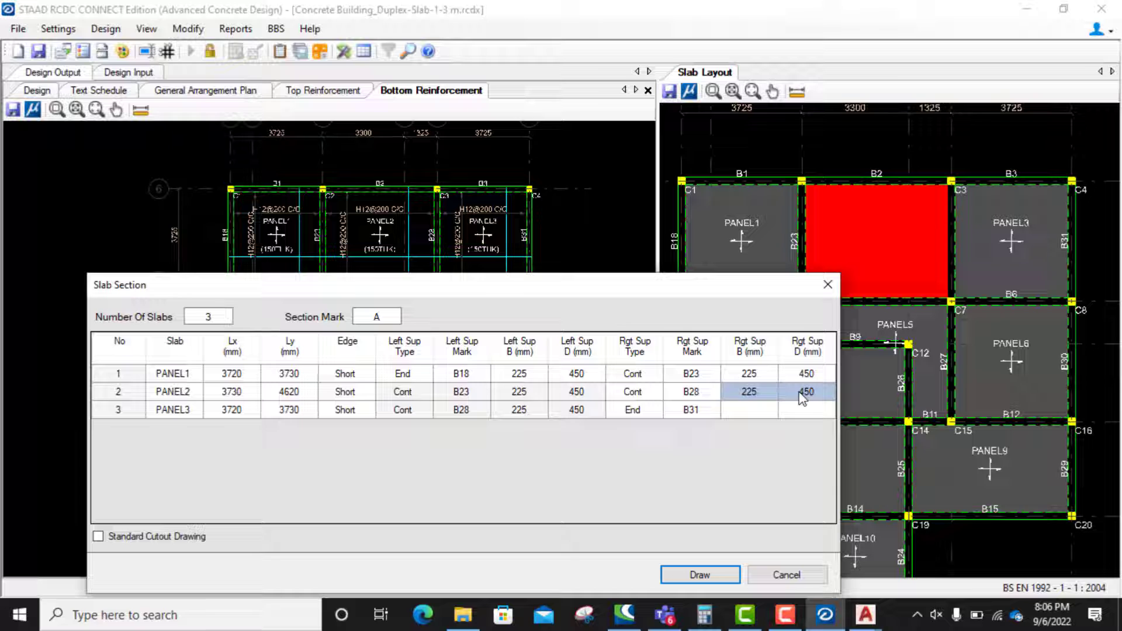
left_click_drag(743, 412, 783, 410)
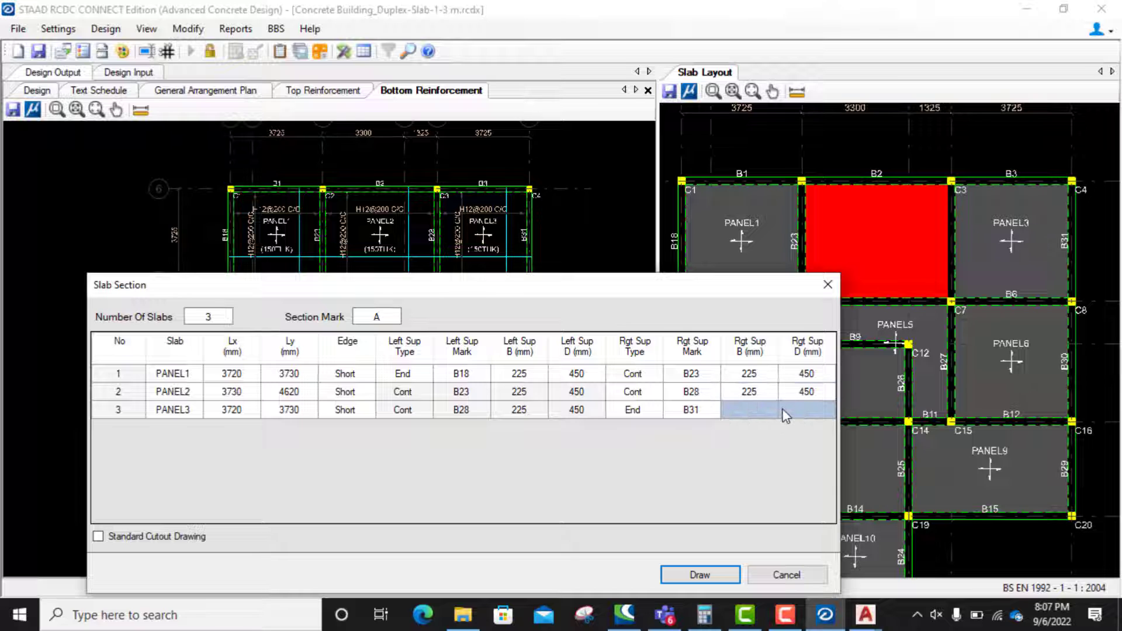
key("ctrl+v")
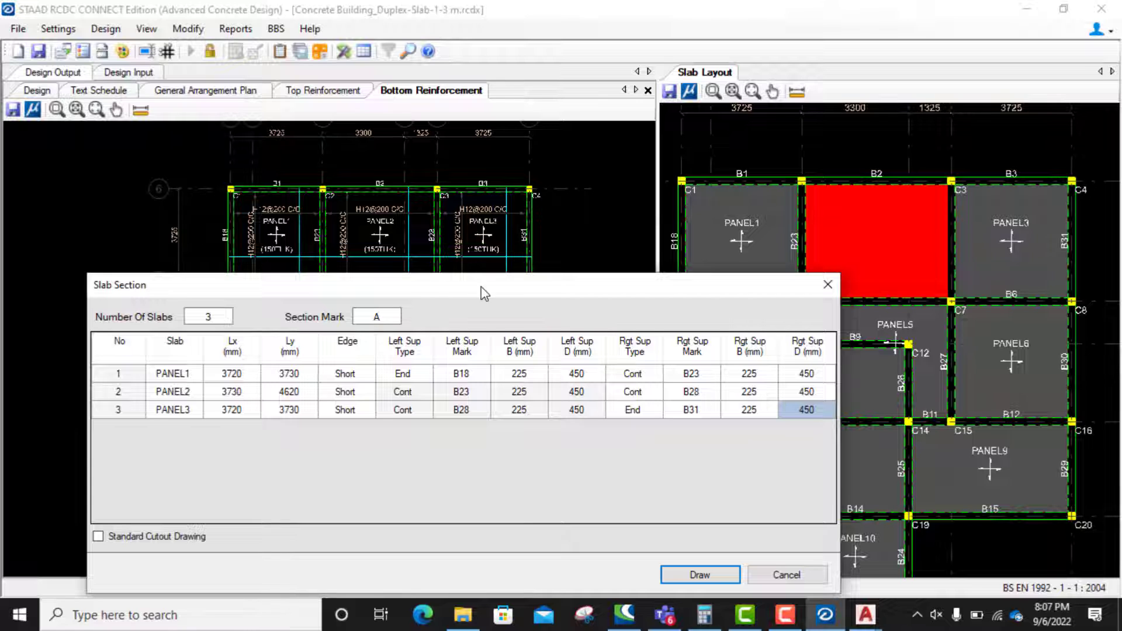
Enable the standard cutout drawing option and draw section A through the three slabs.
left_click_drag(485, 294, 505, 111)
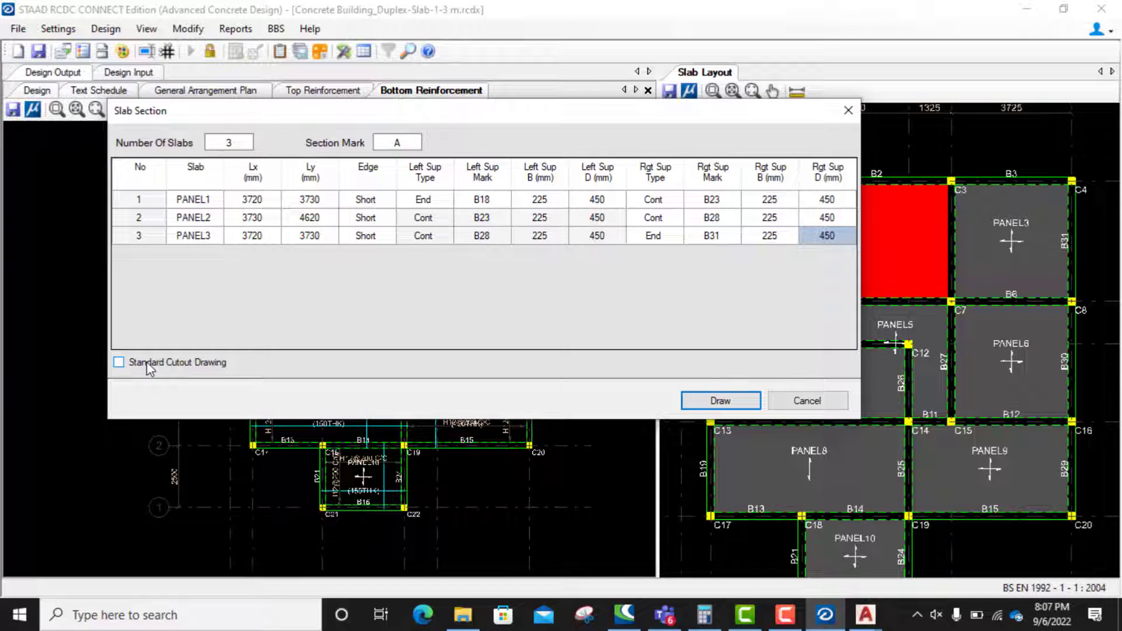
left_click(118, 362)
left_click(717, 402)
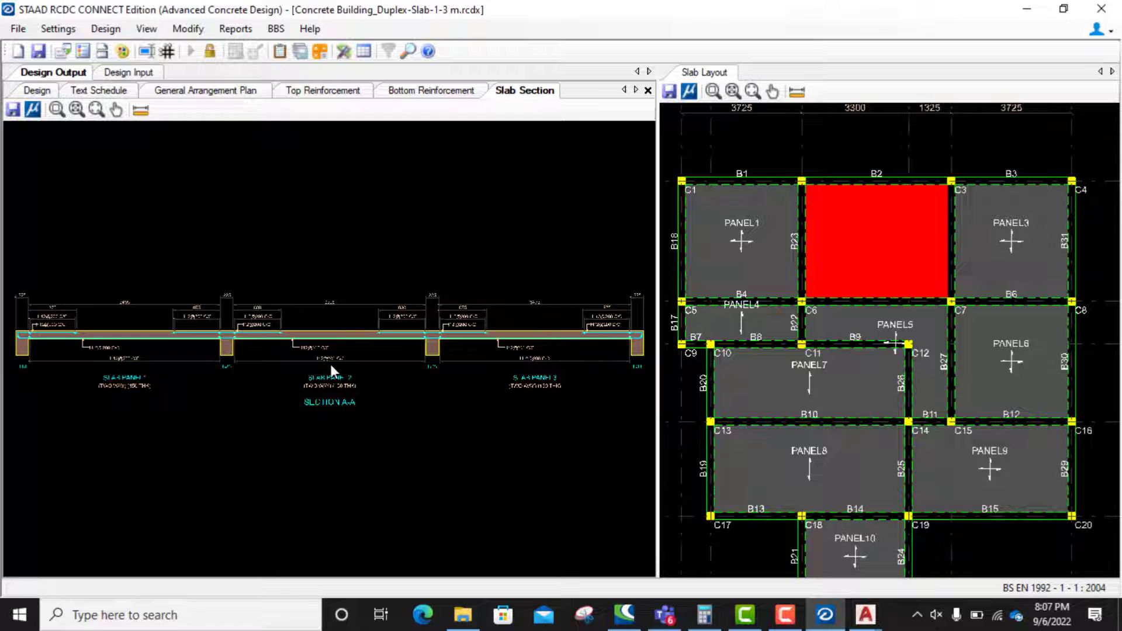
Examine the generated section A-A, checking the reinforcement and support details across slab panels 1 to 3.
scroll(286, 333, "up", 3)
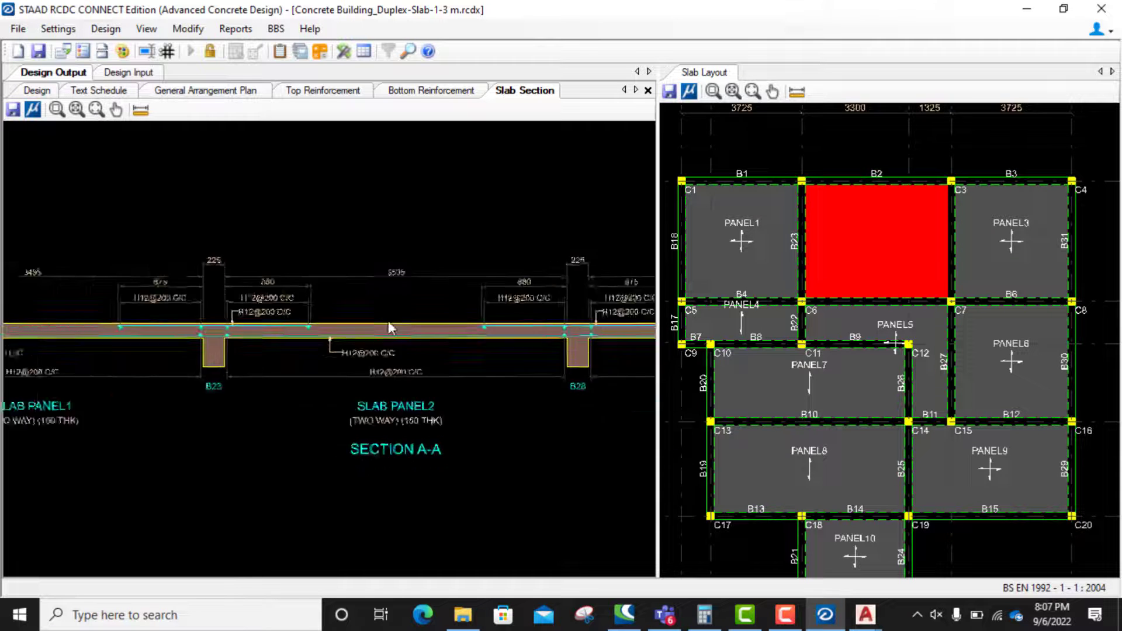
scroll(118, 303, "down", 3)
scroll(109, 331, "up", 5)
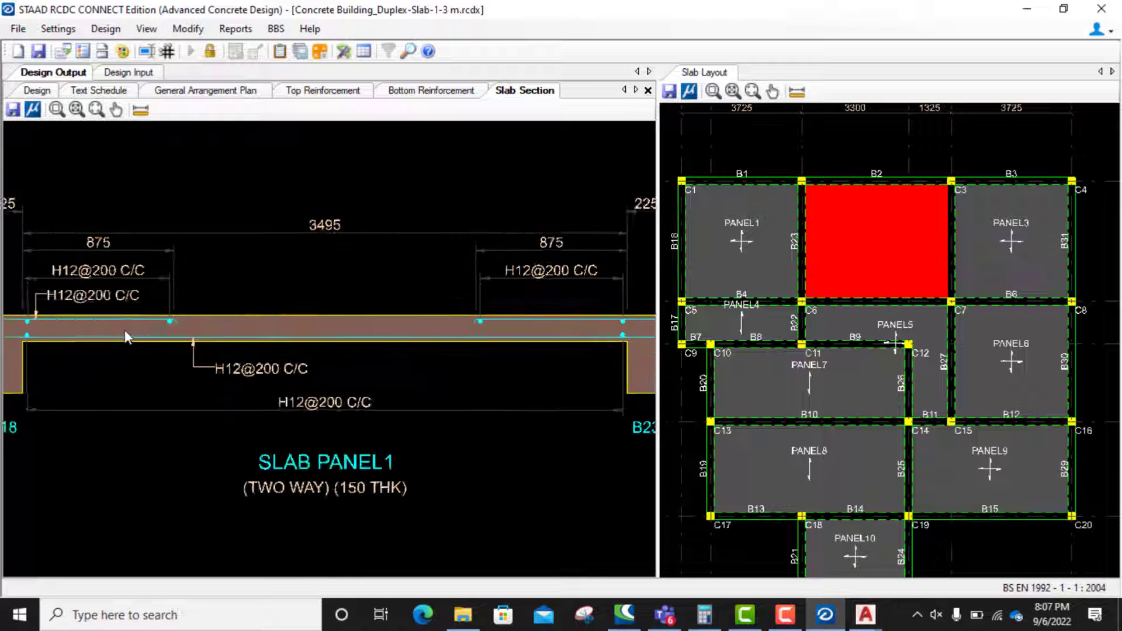
scroll(125, 330, "down", 4)
scroll(518, 317, "down", 2)
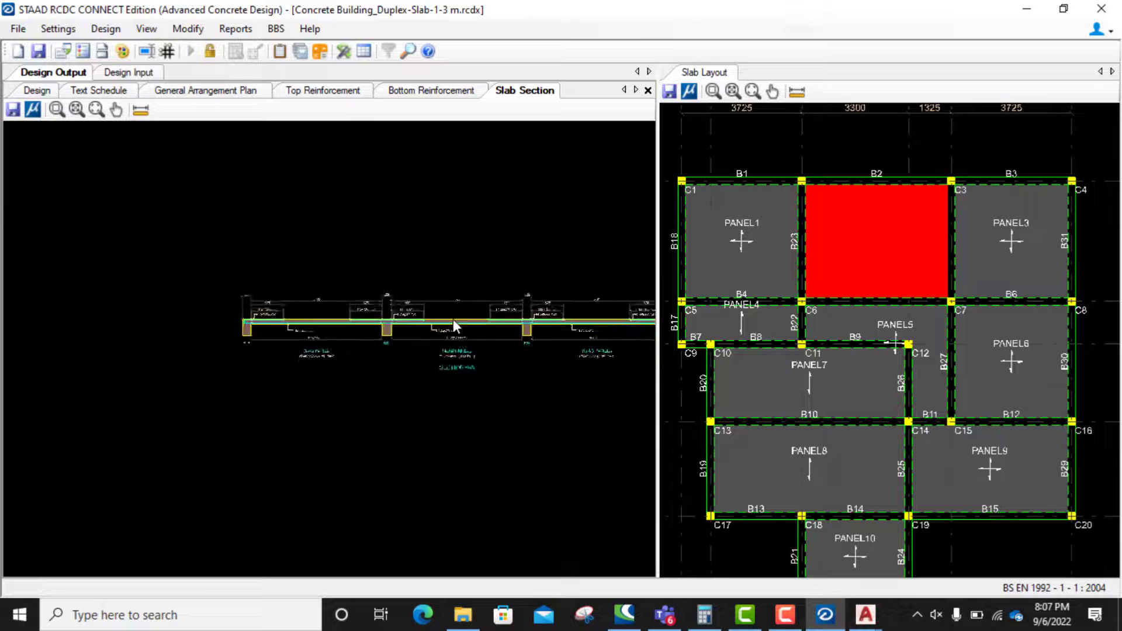
scroll(498, 322, "up", 2)
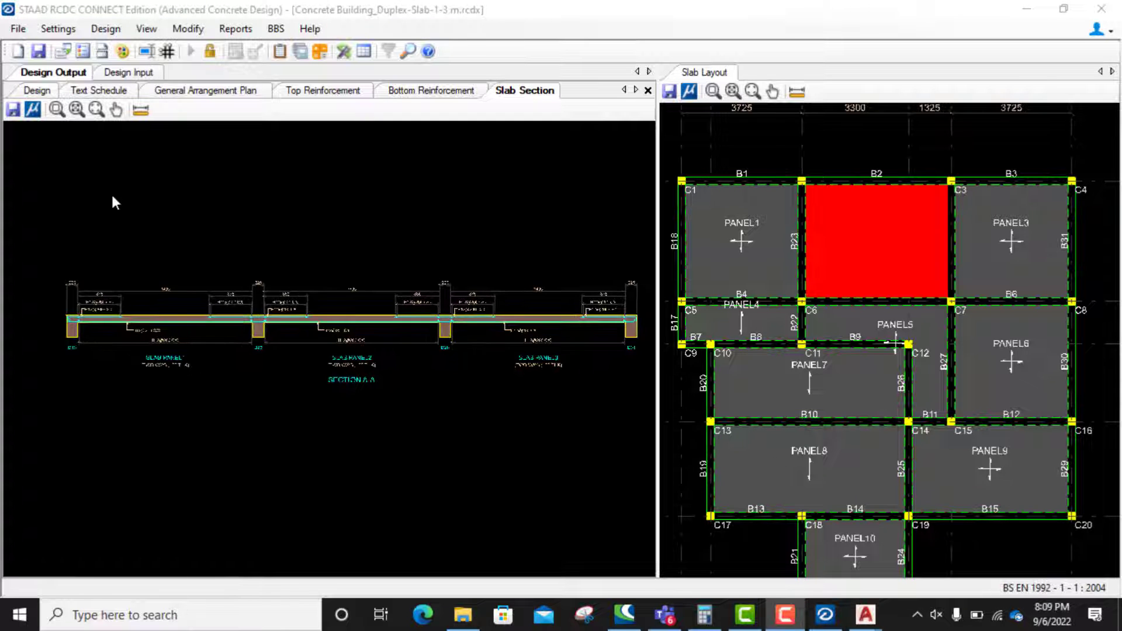
Export the slab section drawing as a DXF file named Slab Section in the Structures Pro folder.
left_click(13, 109)
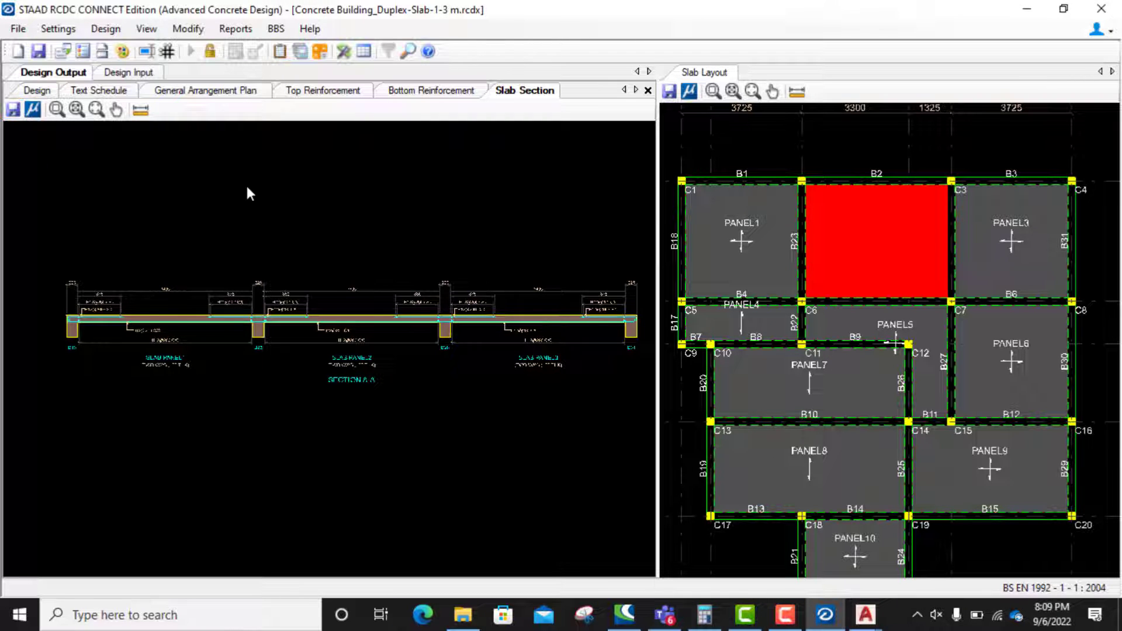
left_click(13, 111)
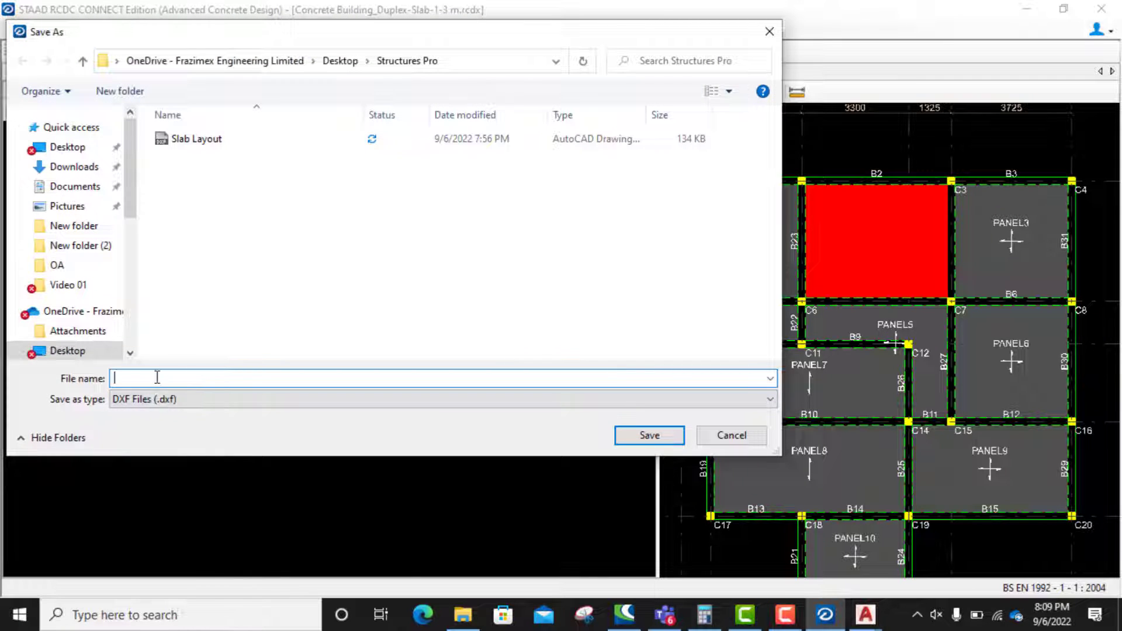
type("Slab")
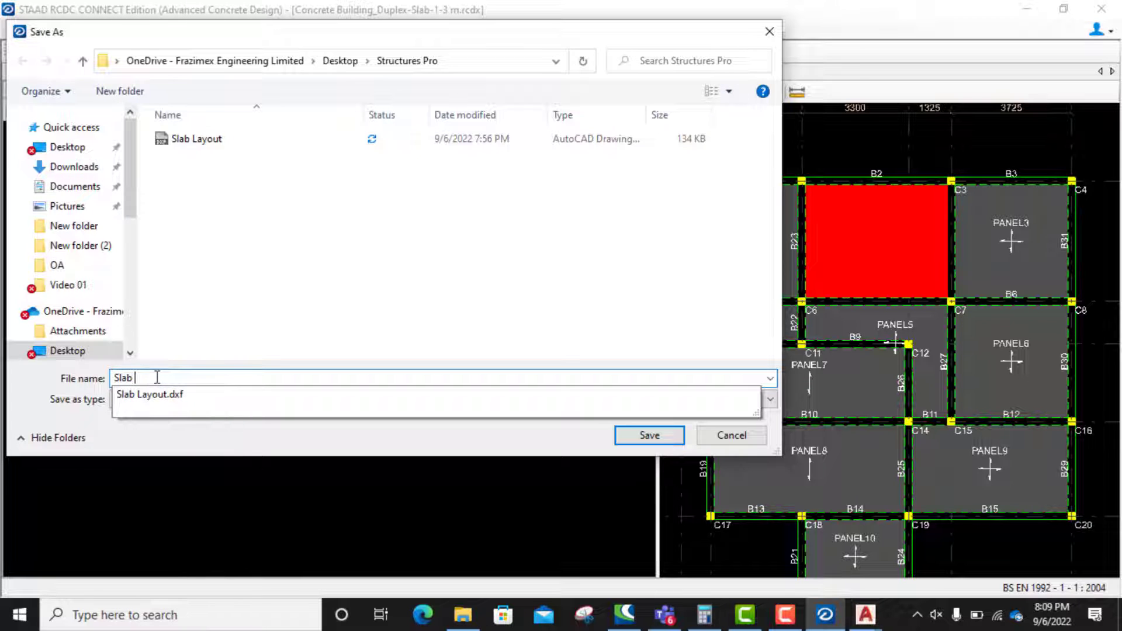
type(" Section")
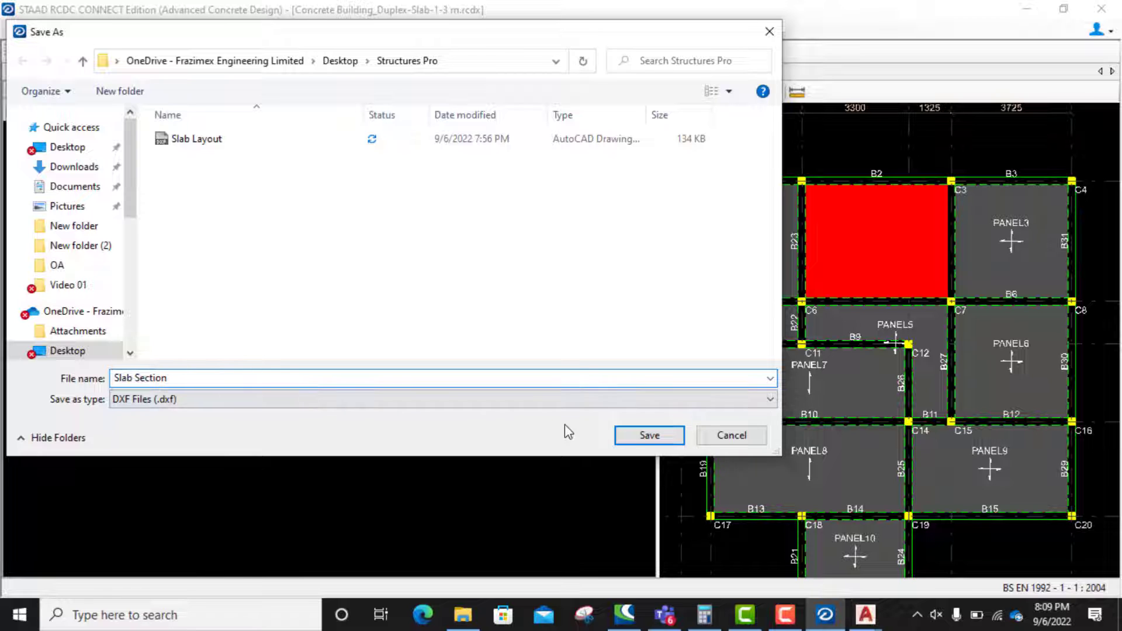
left_click(654, 437)
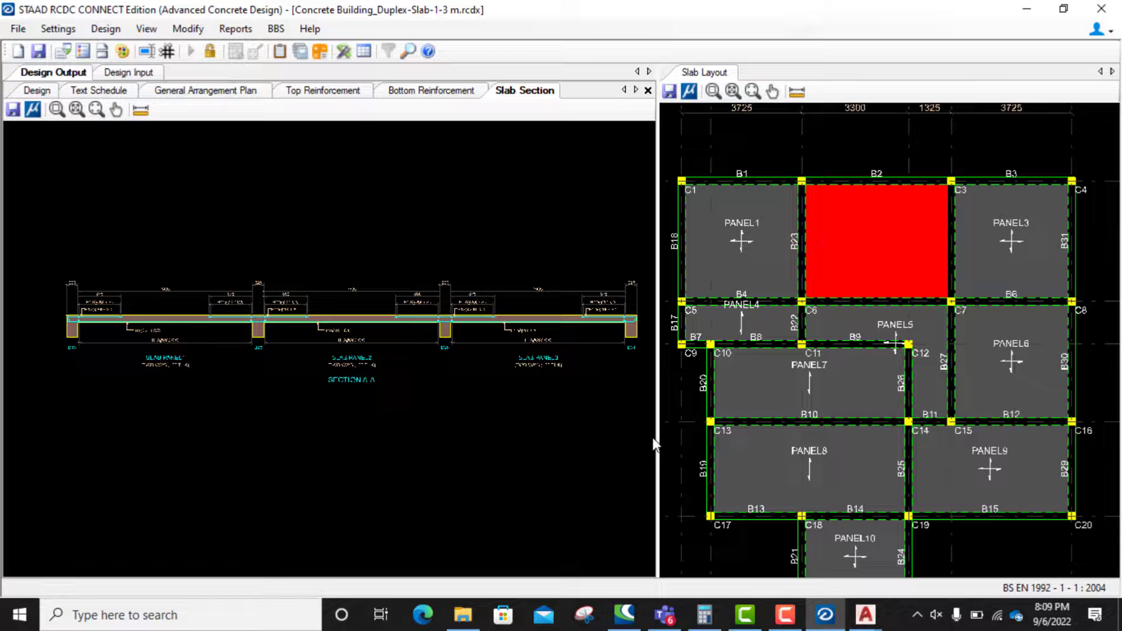
Minimise the open programs and open the Slab Section DXF from the Structures Pro folder in AutoCAD.
left_click(1026, 9)
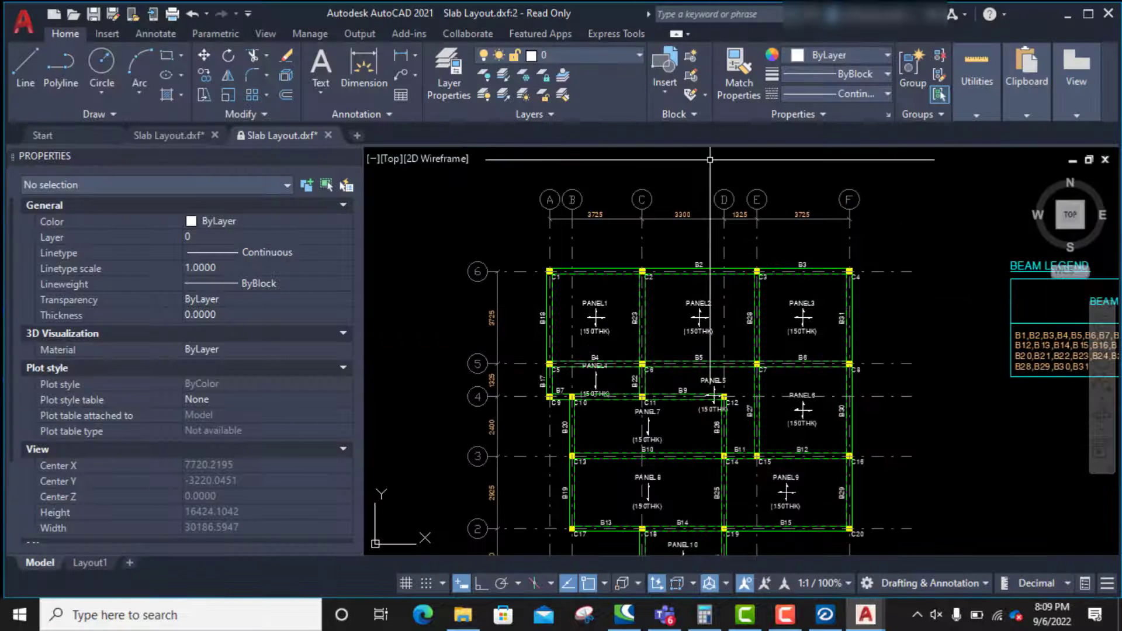
left_click(1065, 13)
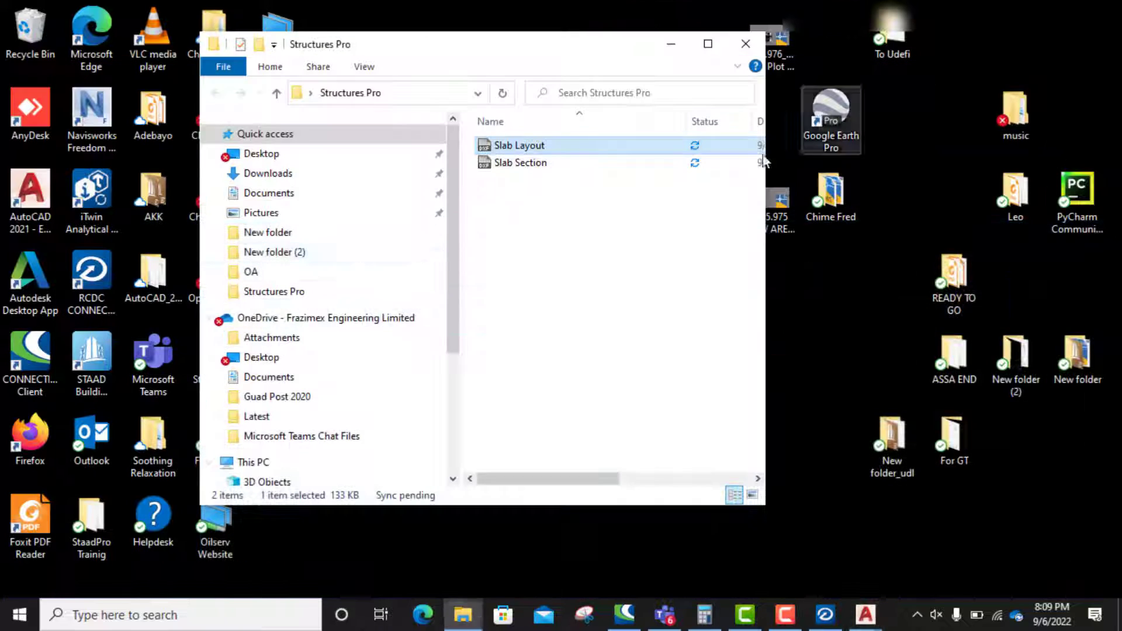
double_click(522, 164)
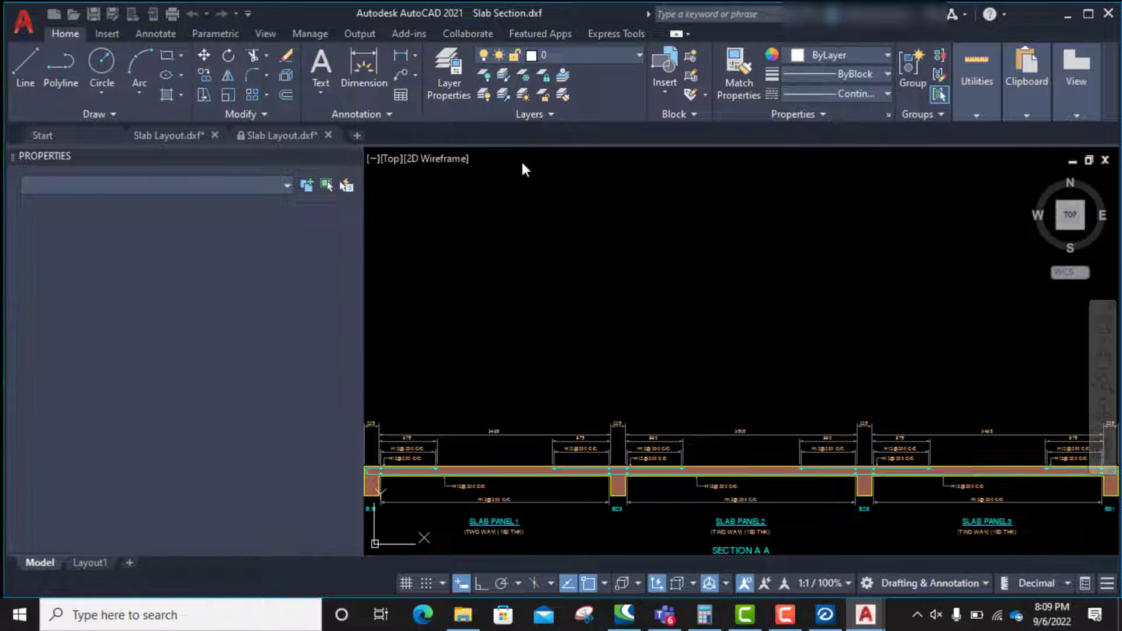
scroll(513, 245, "down", 5)
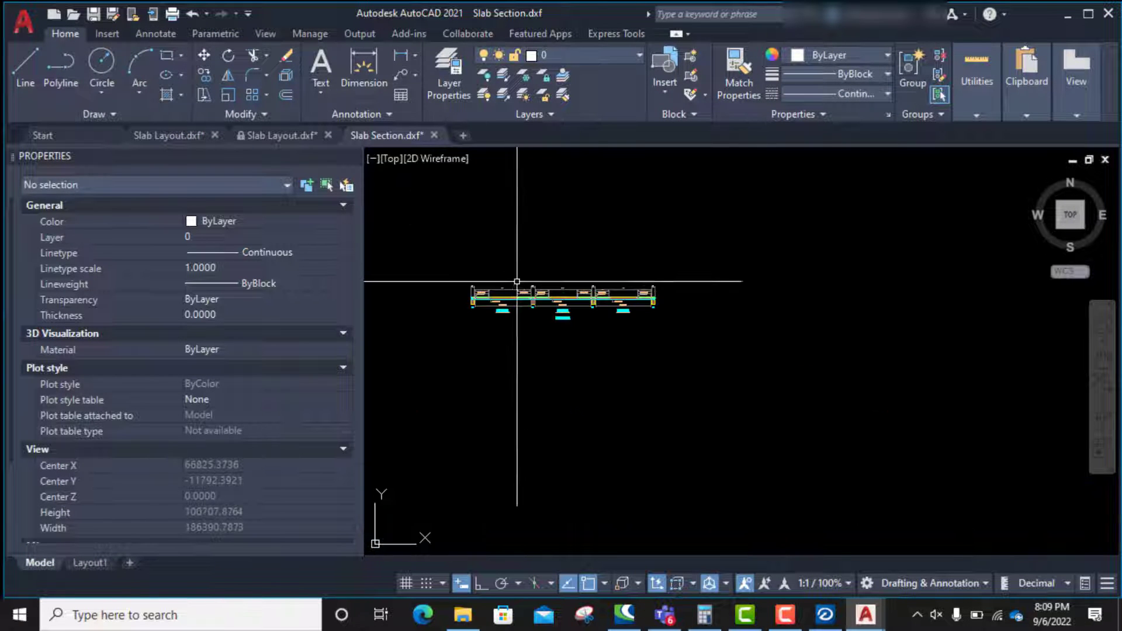
Inspect slab panel 1 in section A-A, checking the bar callouts, curtailment lengths and end support at beam B18.
scroll(508, 304, "up", 10)
scroll(575, 263, "up", 5)
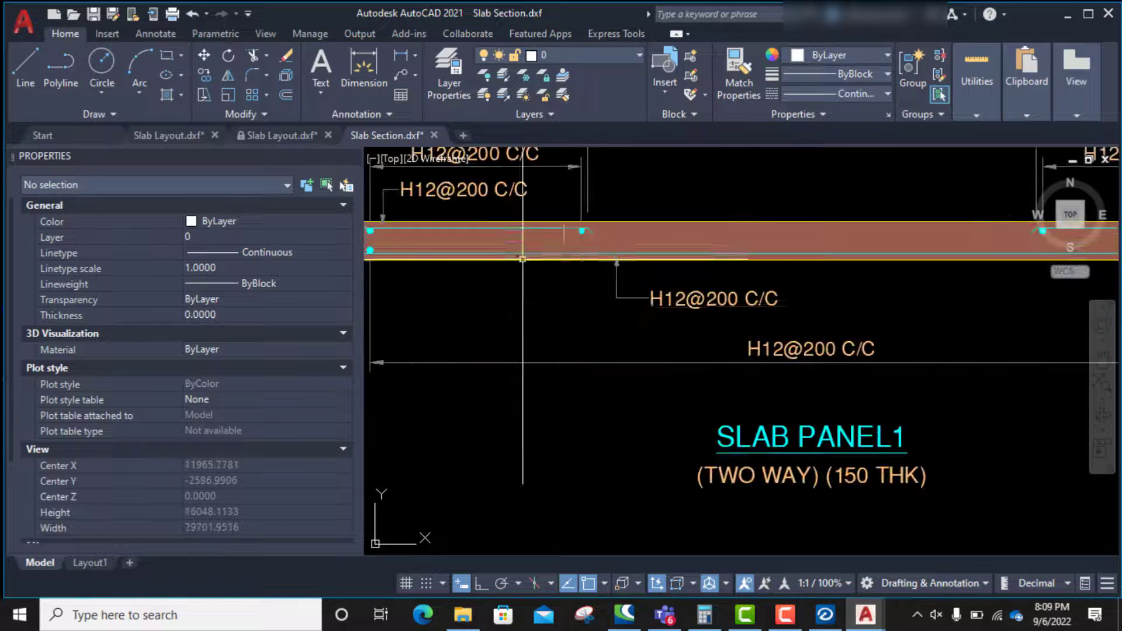
scroll(564, 265, "down", 3)
scroll(513, 271, "up", 4)
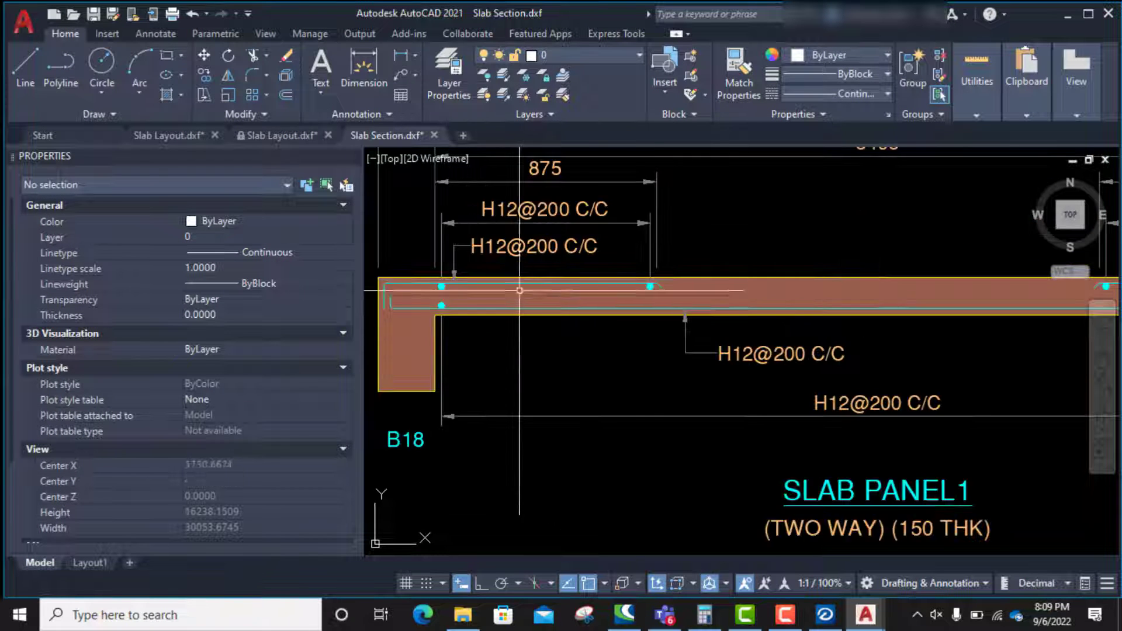
scroll(491, 234, "down", 2)
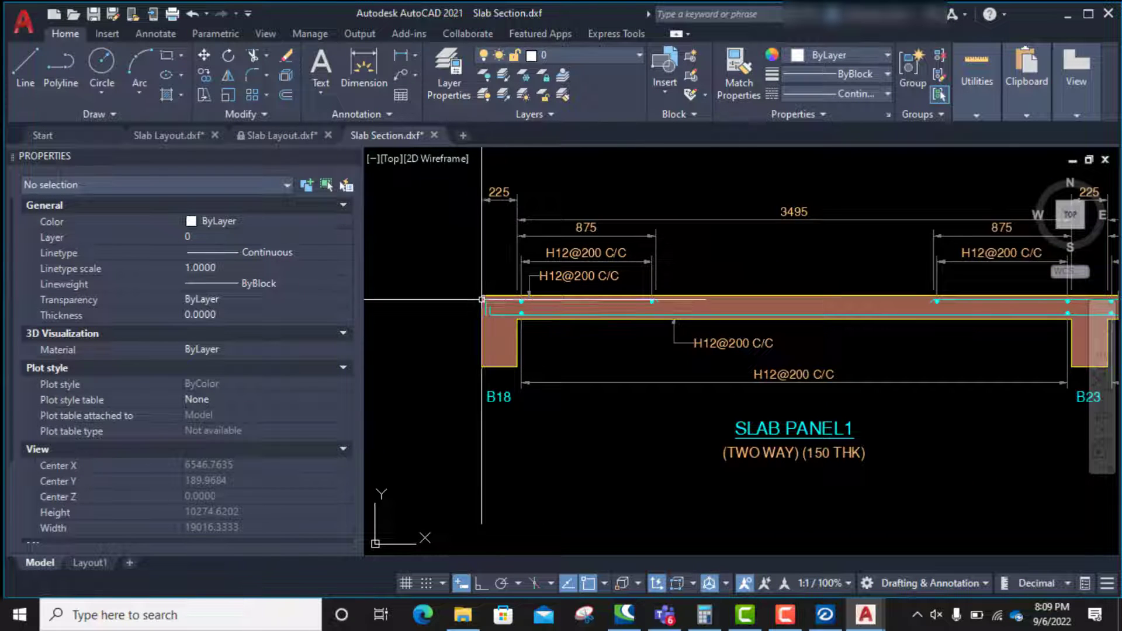
scroll(488, 327, "down", 2)
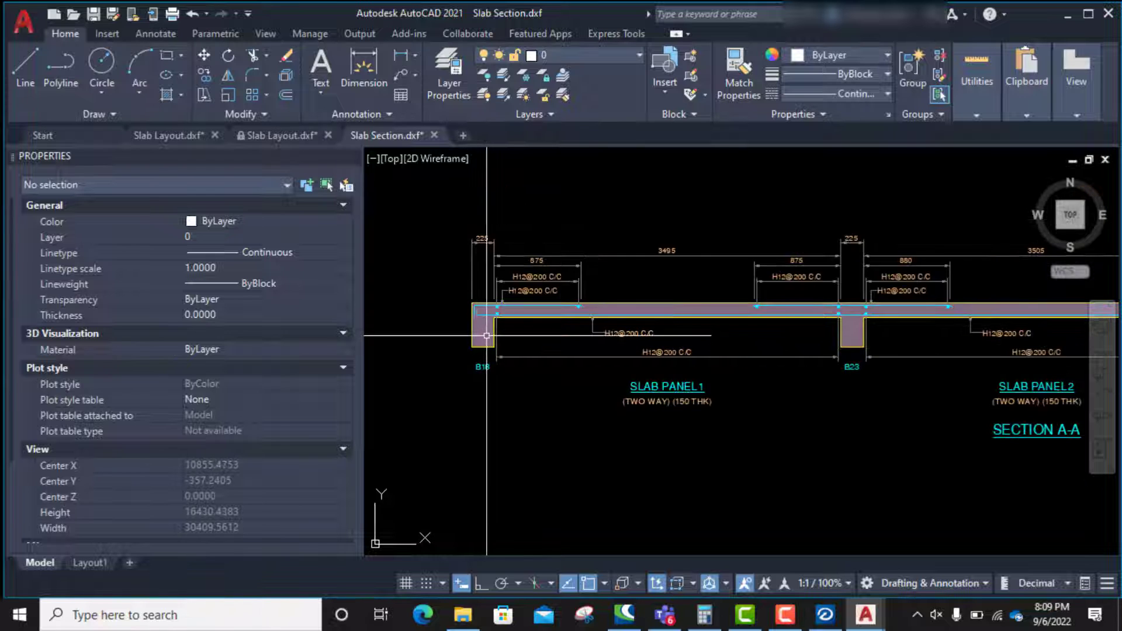
scroll(469, 319, "down", 2)
scroll(587, 291, "up", 4)
scroll(586, 291, "down", 2)
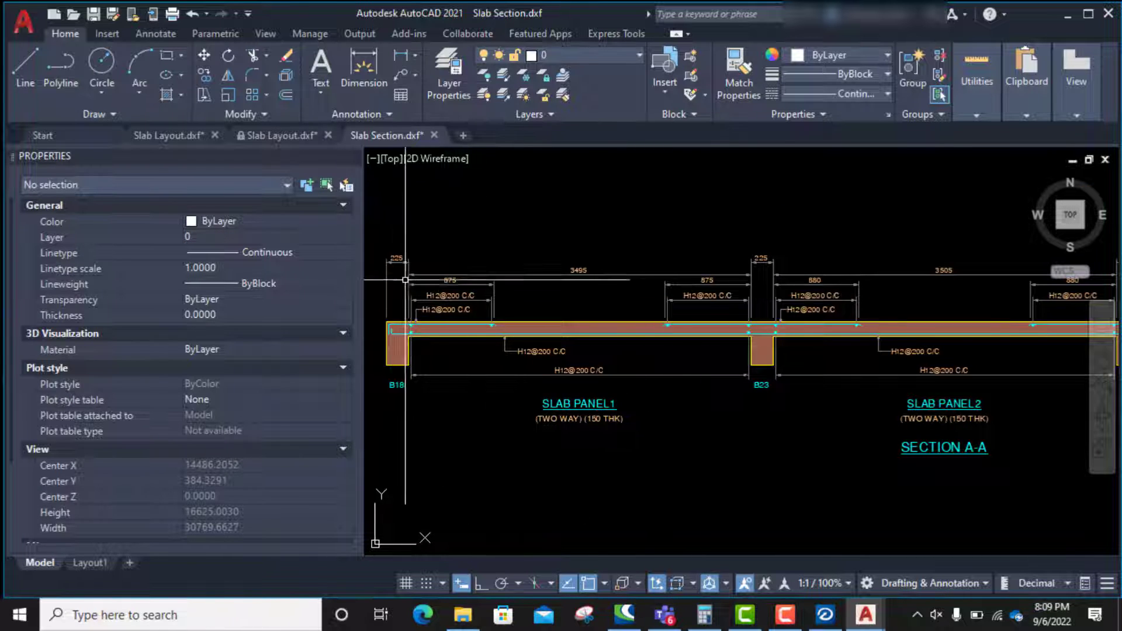
scroll(417, 280, "up", 2)
middle_click_drag(567, 276, 661, 273)
scroll(606, 280, "down", 2)
scroll(595, 314, "up", 2)
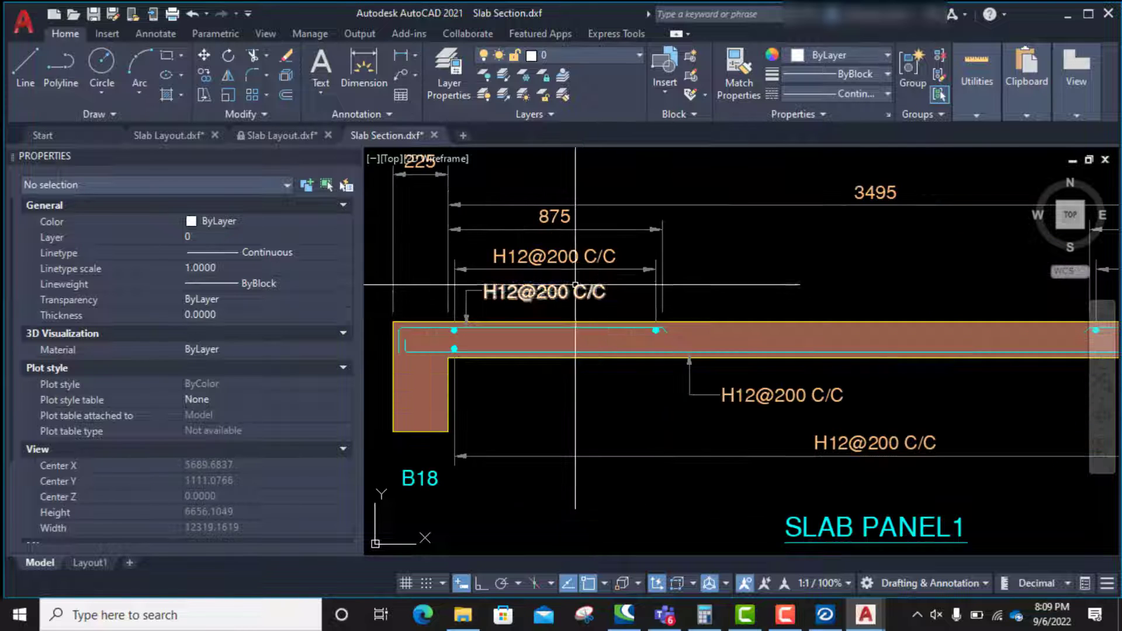
scroll(476, 314, "down", 3)
scroll(495, 314, "down", 4)
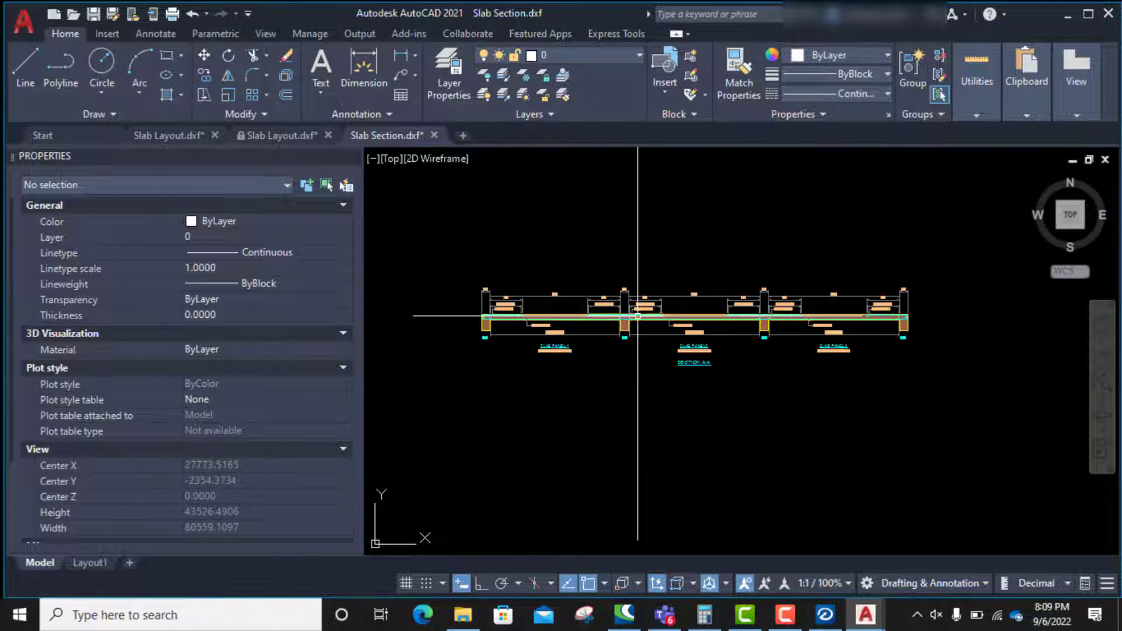
Inspect slab panel 2 in section A-A, checking the top and bottom bars over supports B23 and B28.
scroll(637, 310, "up", 4)
scroll(533, 307, "down", 3)
scroll(579, 319, "up", 5)
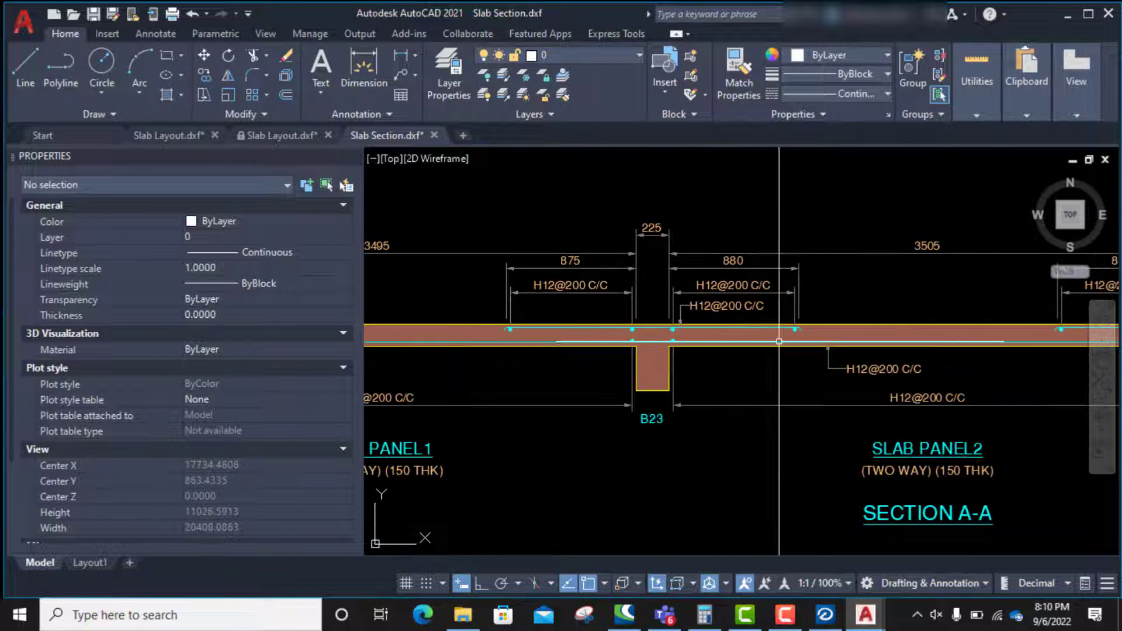
scroll(660, 314, "down", 3)
scroll(624, 303, "up", 4)
scroll(625, 303, "down", 4)
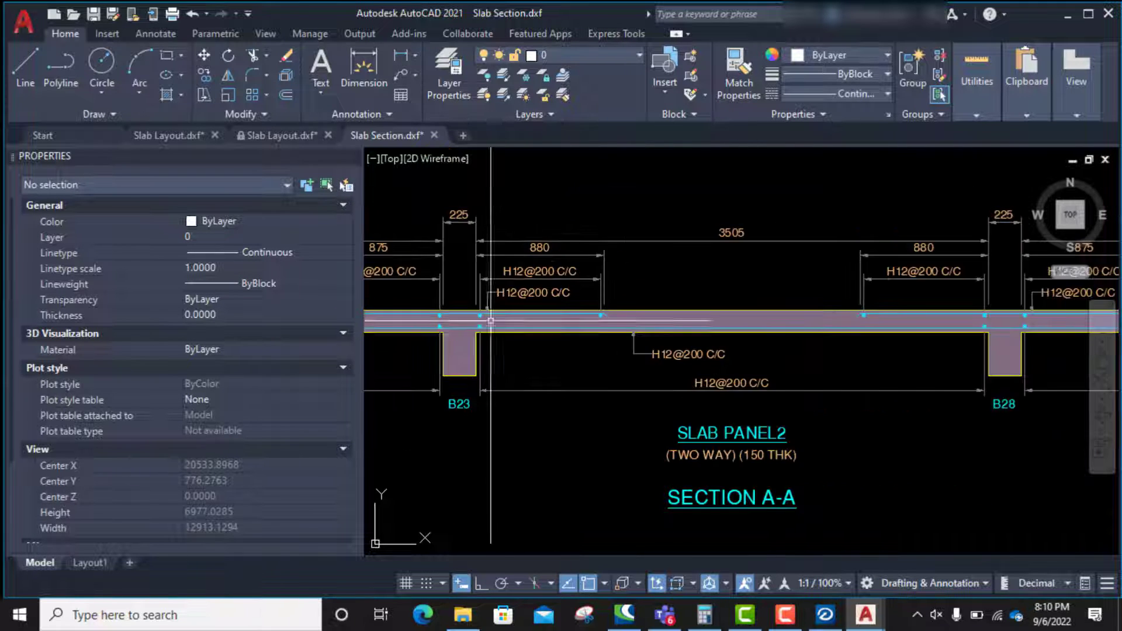
scroll(585, 292, "up", 4)
scroll(594, 278, "down", 5)
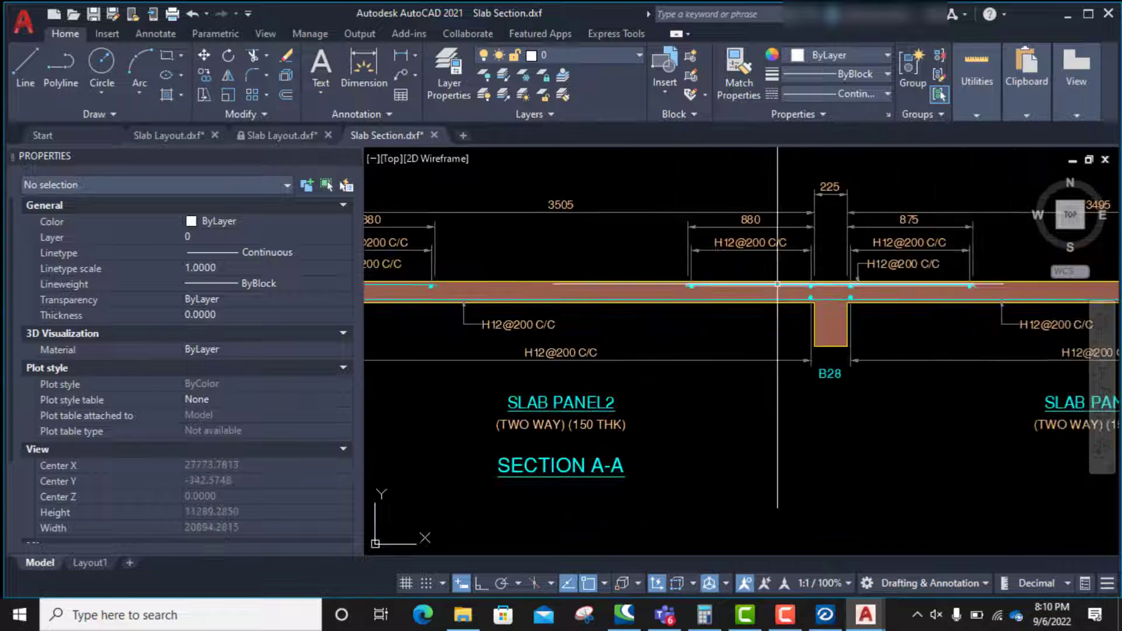
Inspect slab panel 3's reinforcement and review the overall layout of section A-A across all three panels.
scroll(751, 287, "up", 9)
scroll(751, 287, "down", 5)
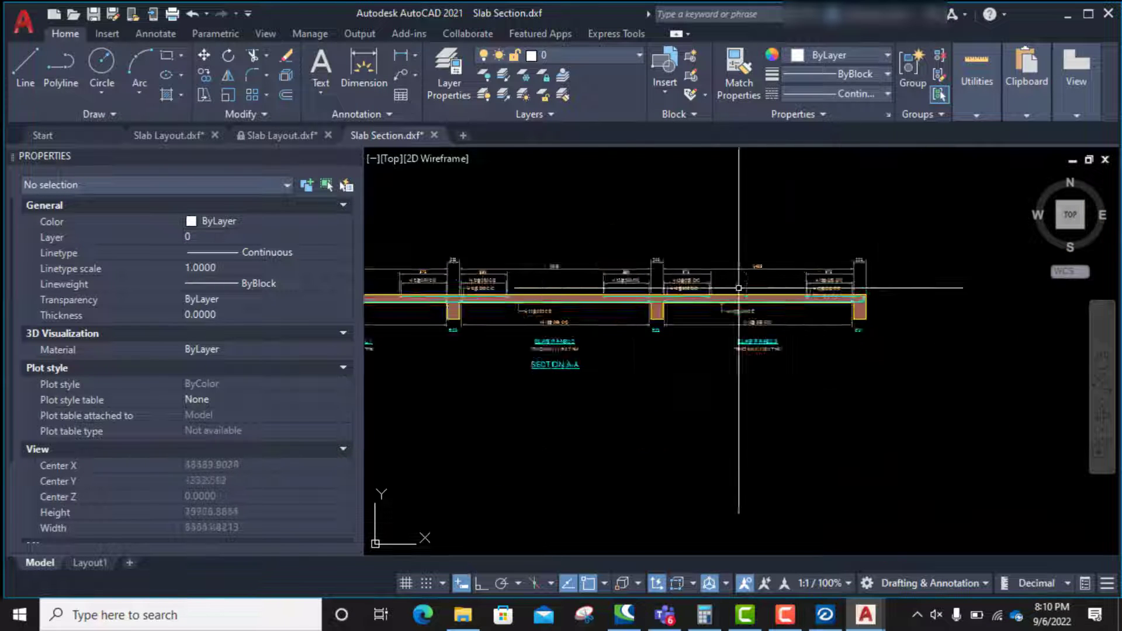
scroll(559, 314, "up", 3)
scroll(558, 314, "down", 3)
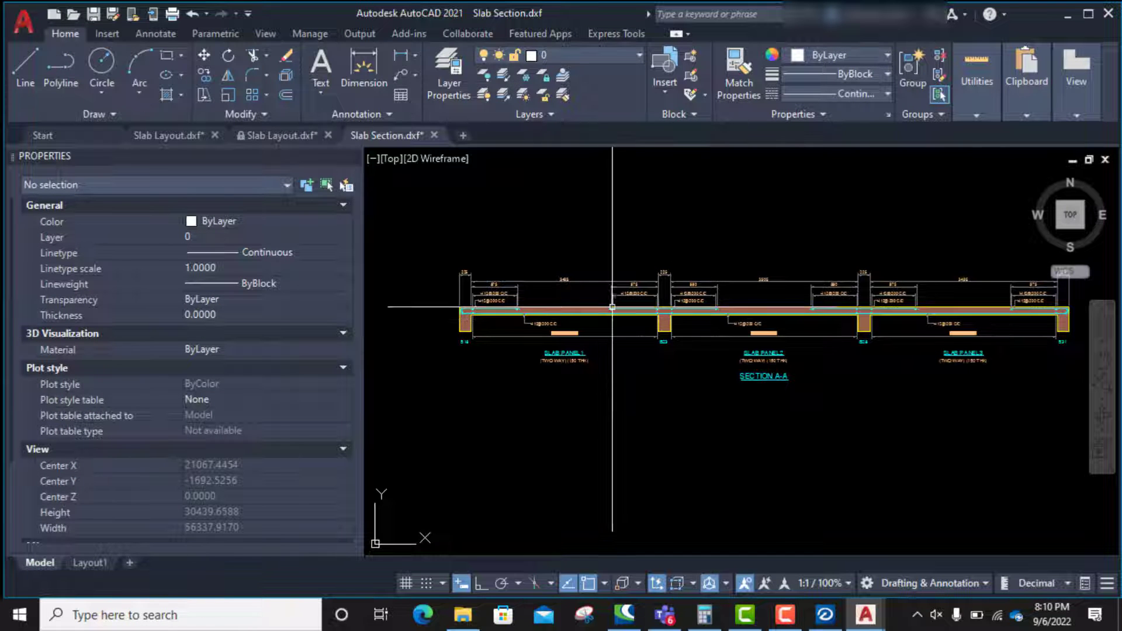
scroll(703, 279, "down", 3)
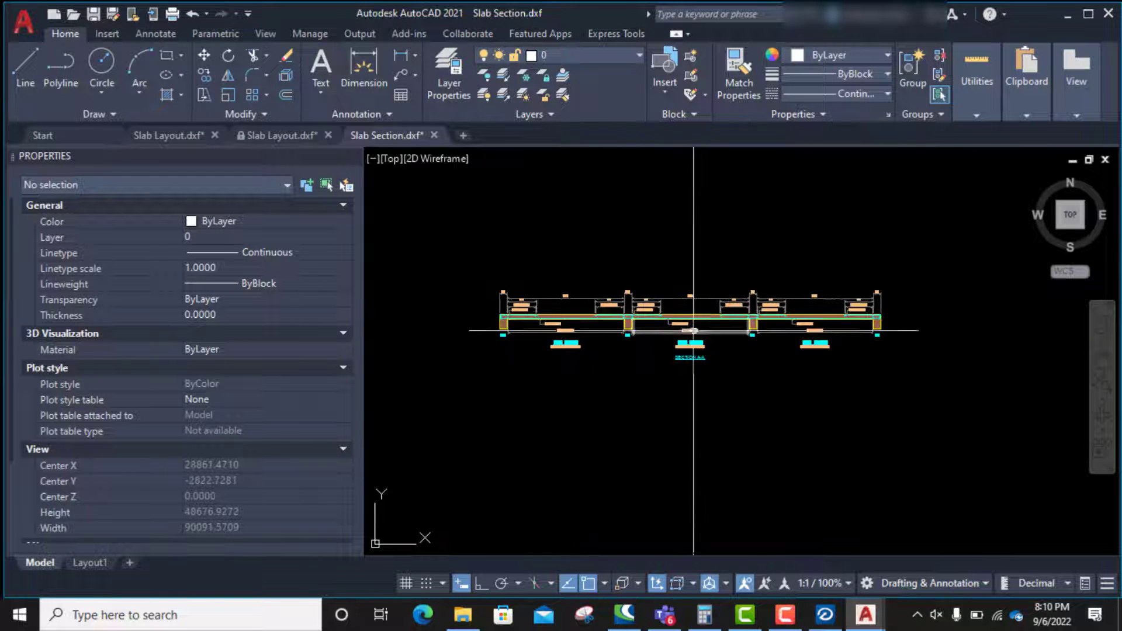
scroll(672, 275, "up", 3)
scroll(614, 245, "down", 5)
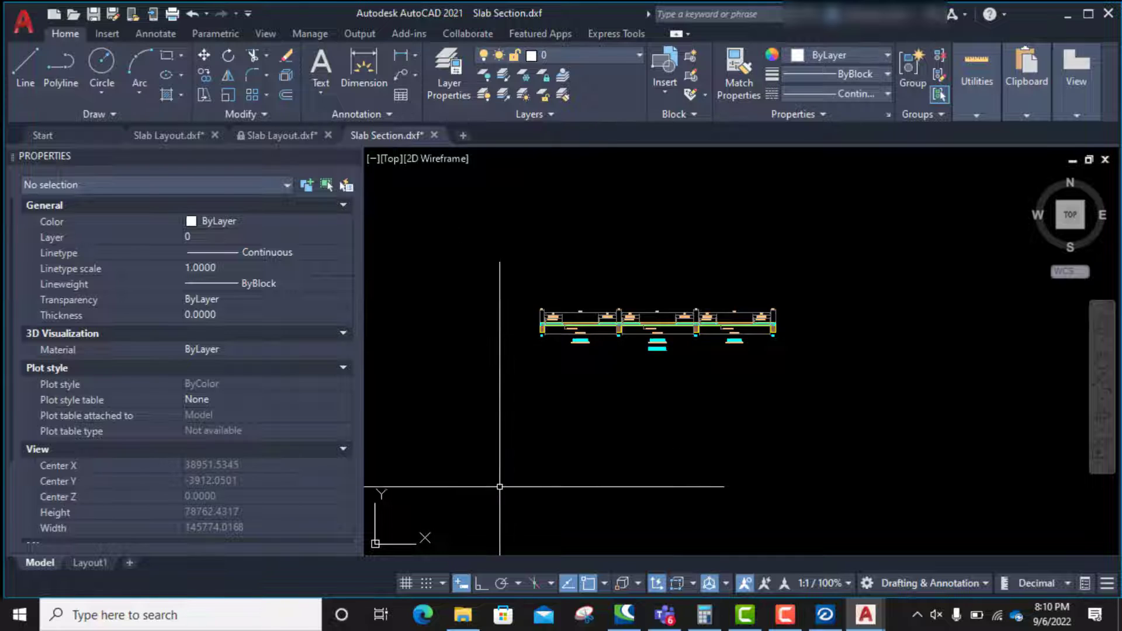
scroll(681, 339, "up", 8)
scroll(674, 307, "down", 3)
scroll(674, 307, "up", 4)
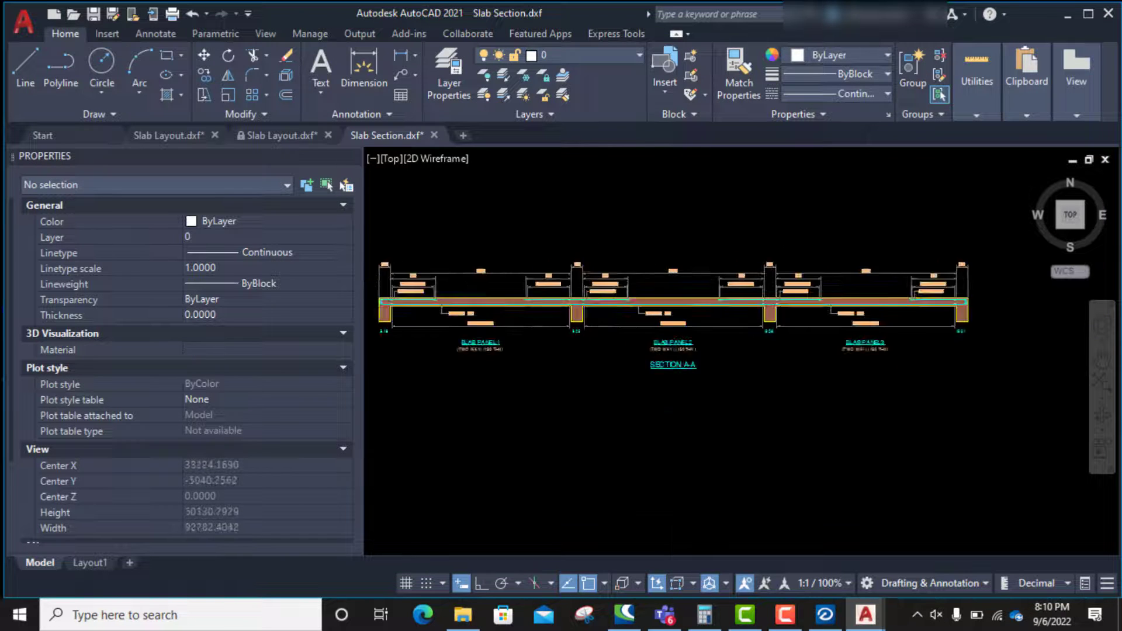
scroll(576, 308, "down", 4)
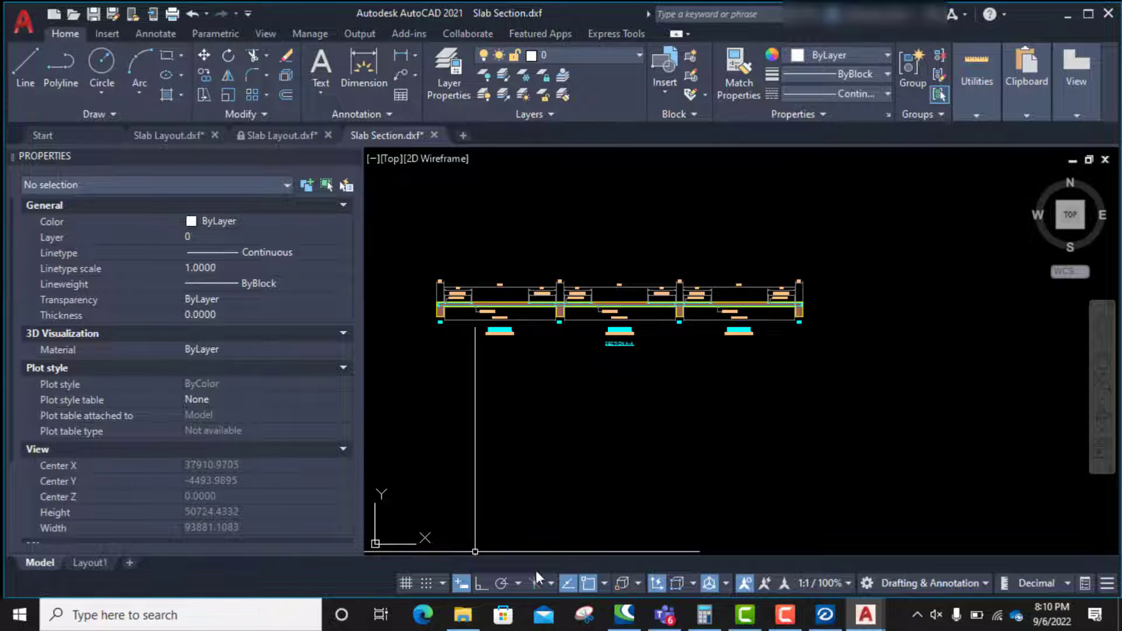
Switch back to STAAD RCDC, generate the Project Settings report and review its design, curtailment, material and rebar settings.
left_click(825, 615)
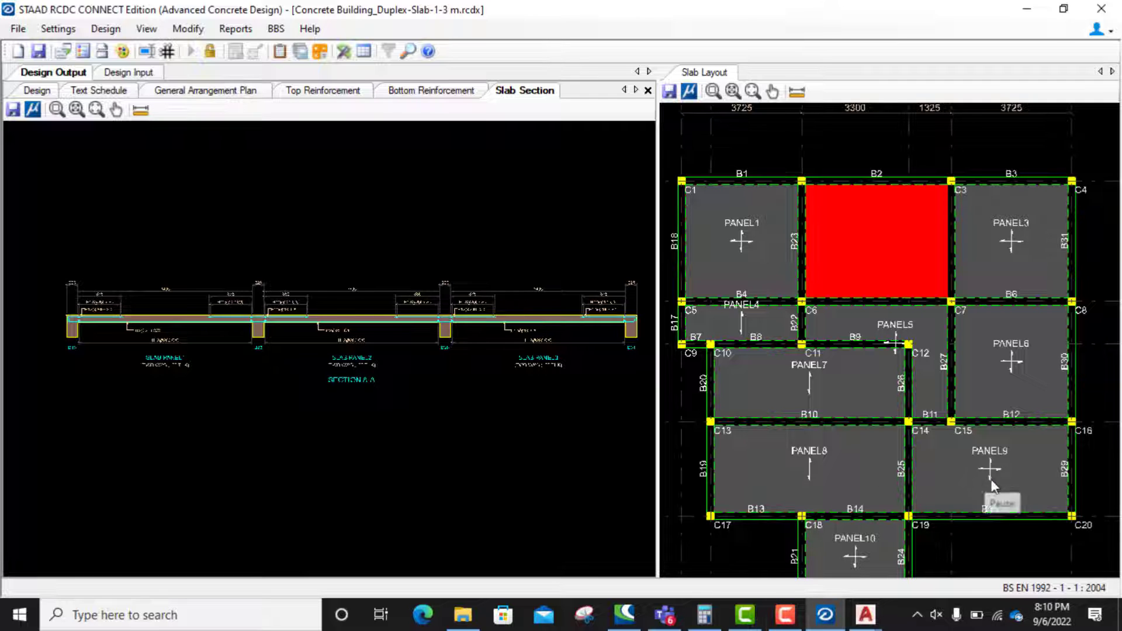
left_click(985, 480)
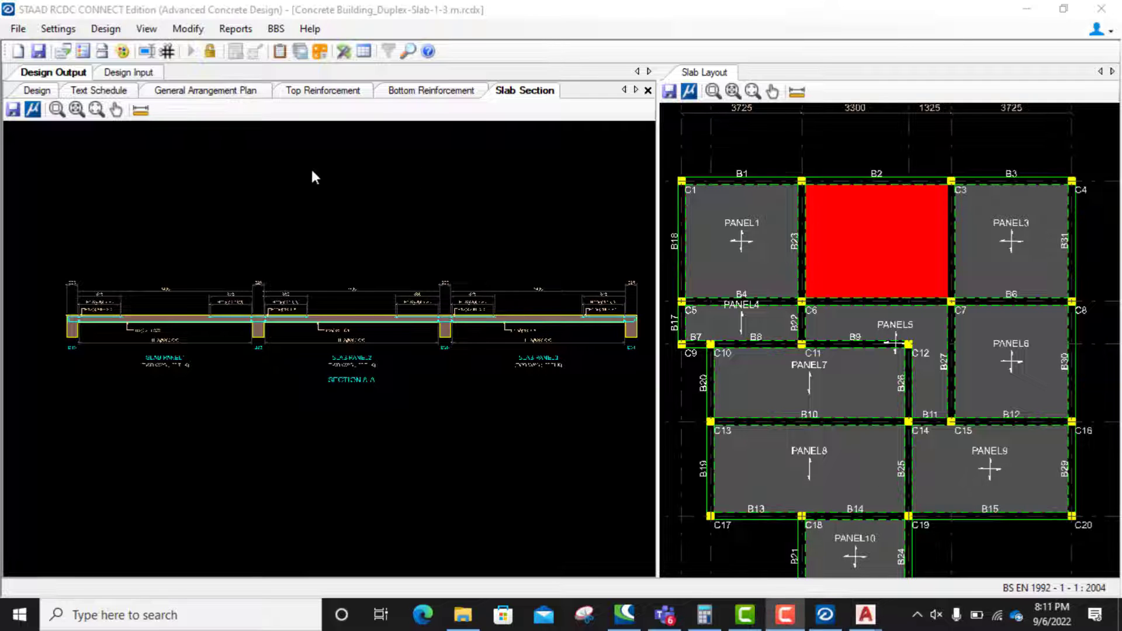
left_click(236, 29)
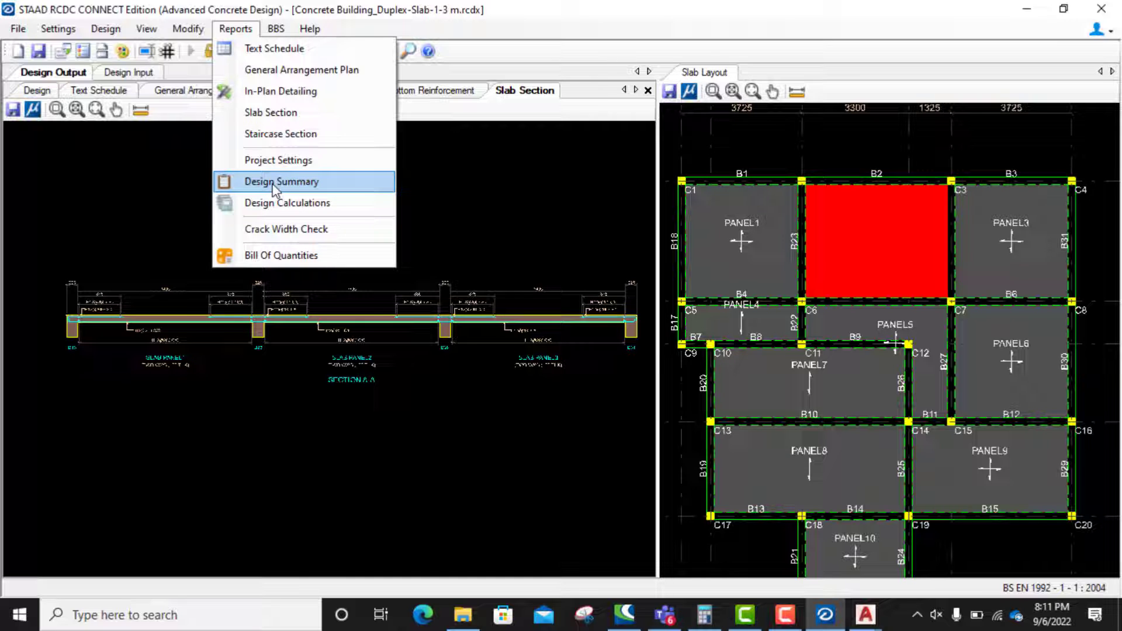
left_click(263, 161)
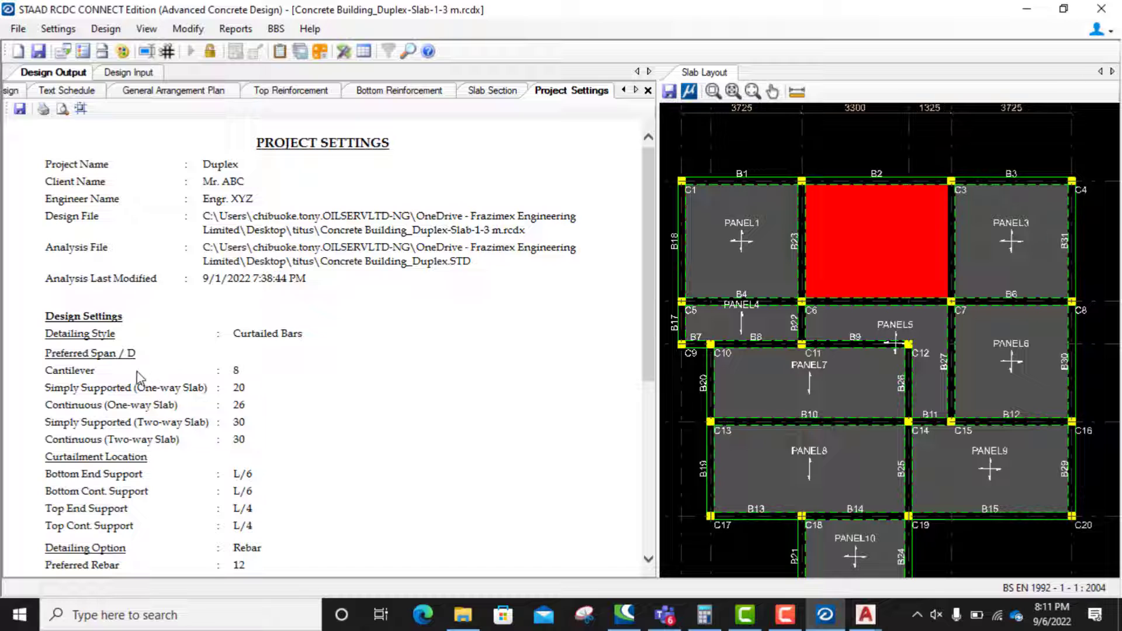
scroll(257, 409, "down", 3)
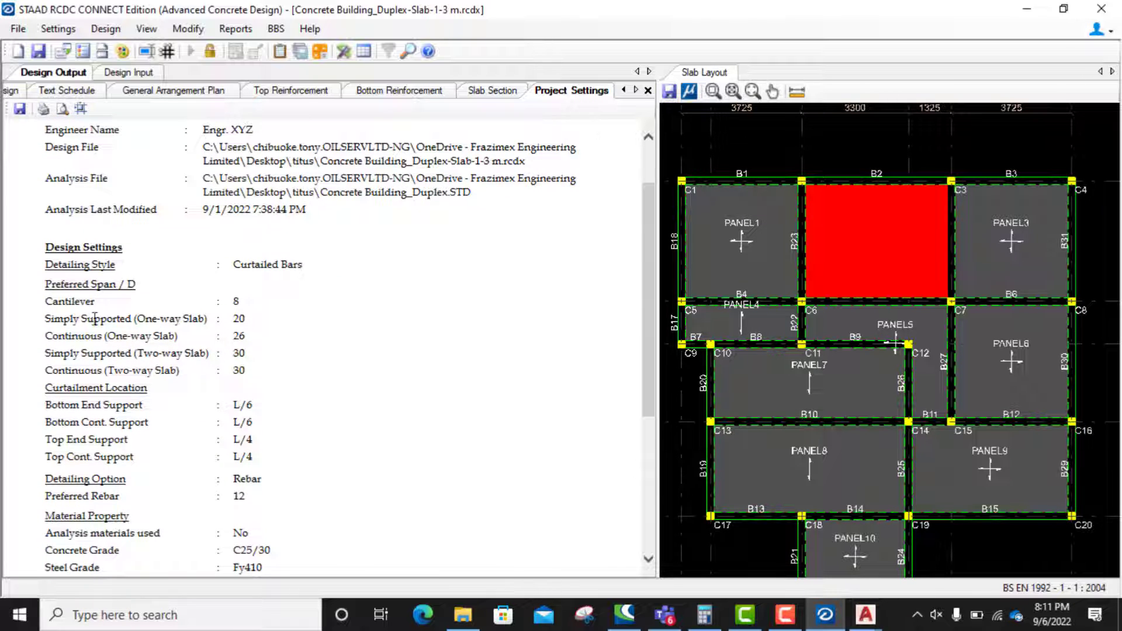
scroll(94, 318, "down", 3)
scroll(136, 308, "down", 3)
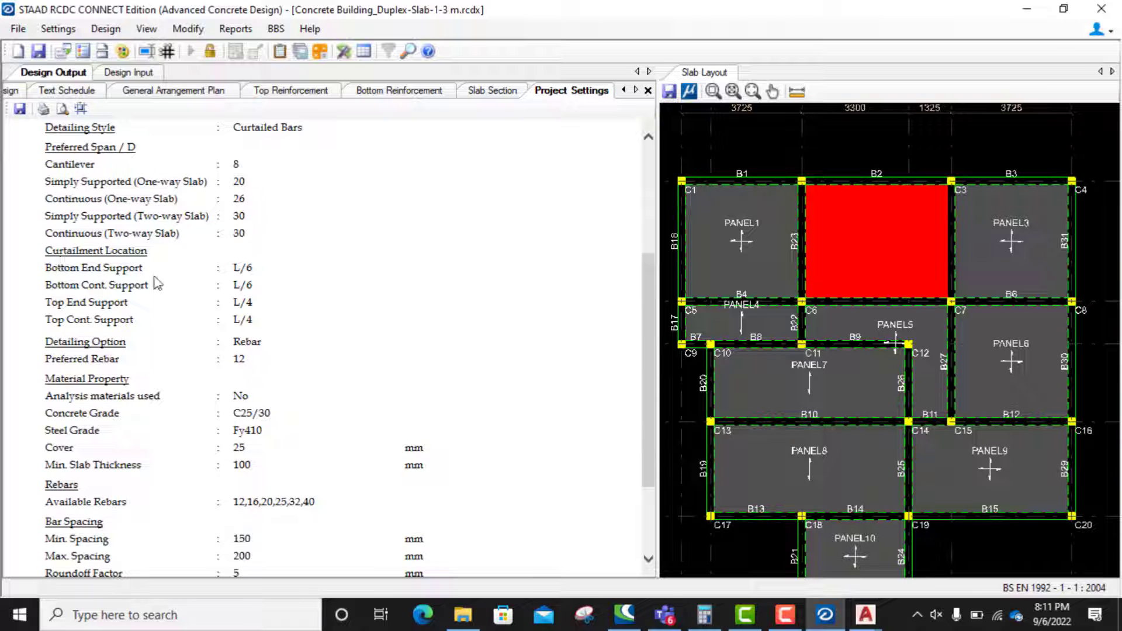
Review the rest of the Project Settings report, covering material properties, available rebars, bar spacing and crack width settings.
scroll(225, 300, "down", 3)
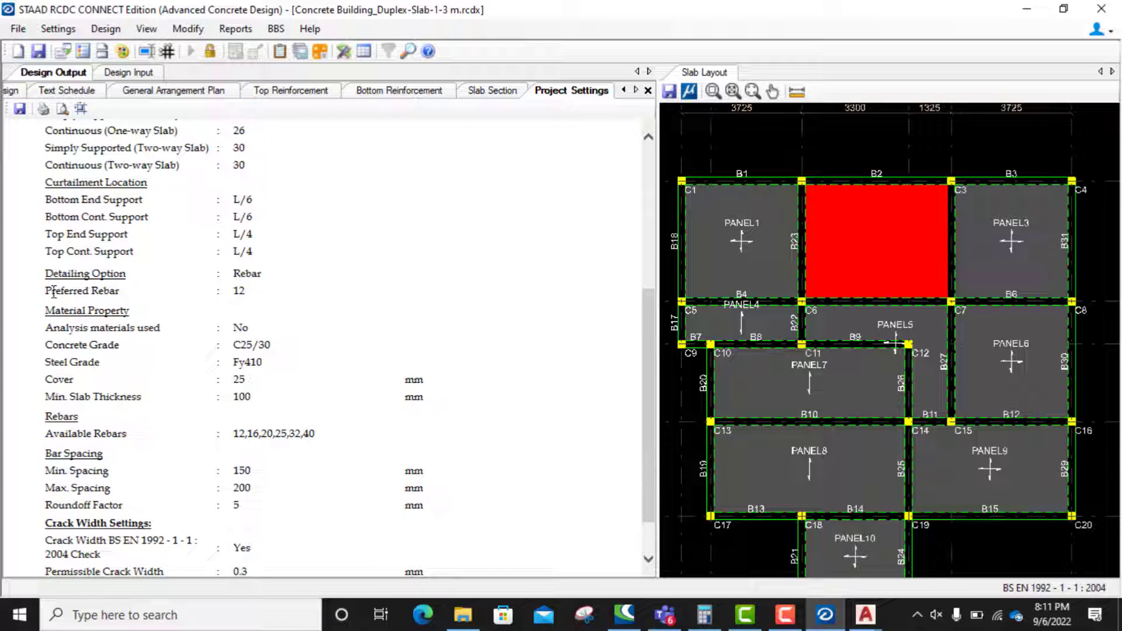
scroll(242, 303, "down", 2)
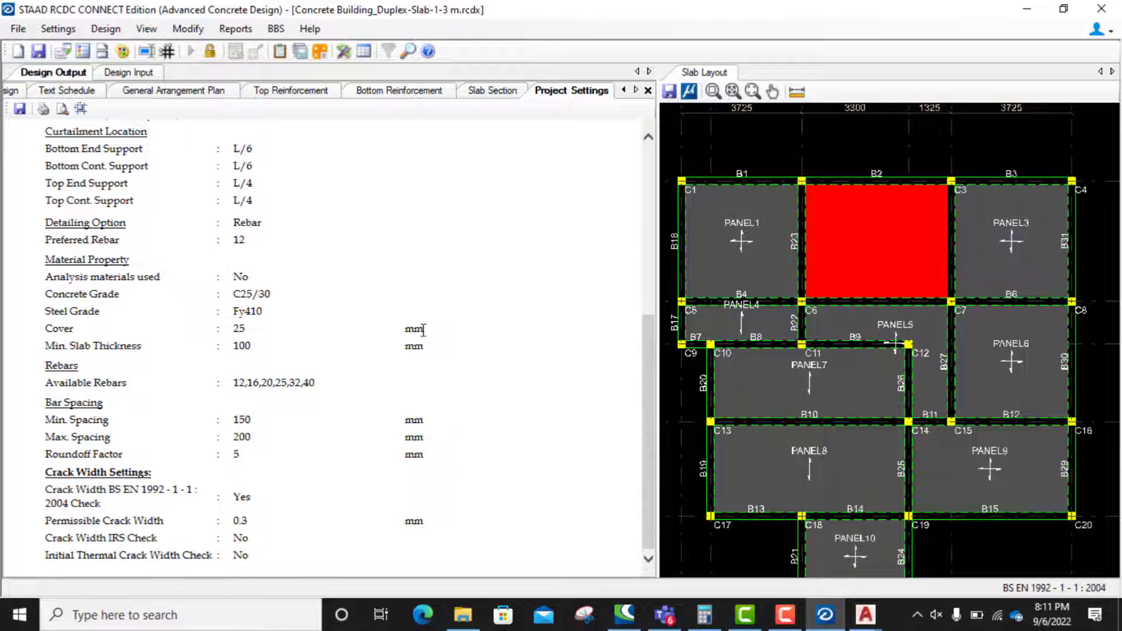
scroll(375, 339, "up", 6)
Generate the Design Summary report for the slabs and check its project details and list of panel types.
left_click(254, 33)
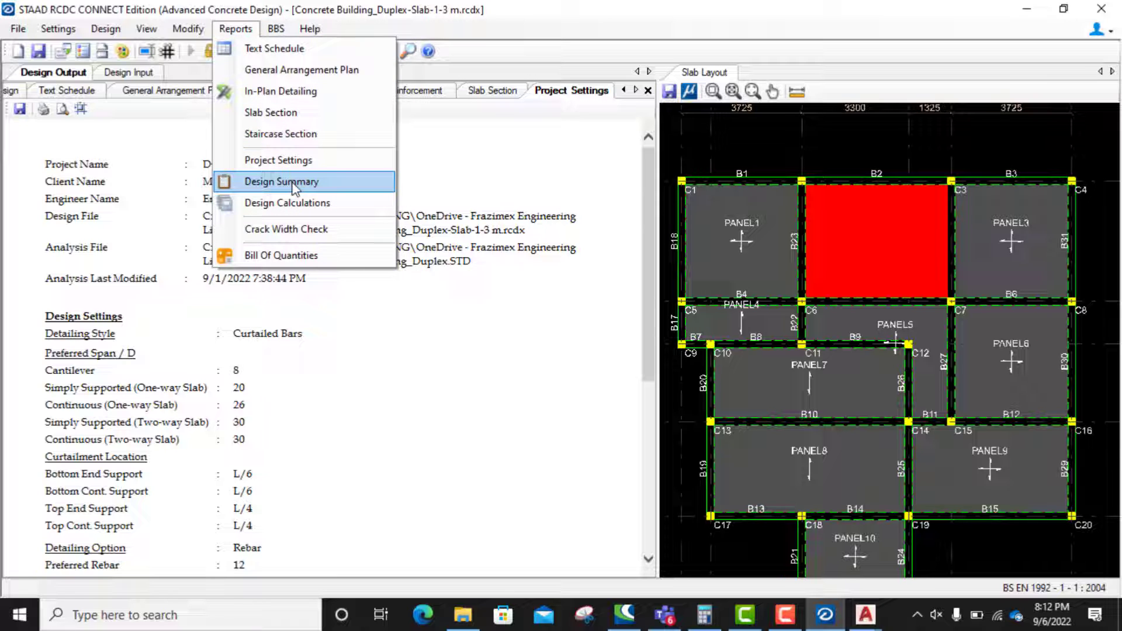
left_click(295, 185)
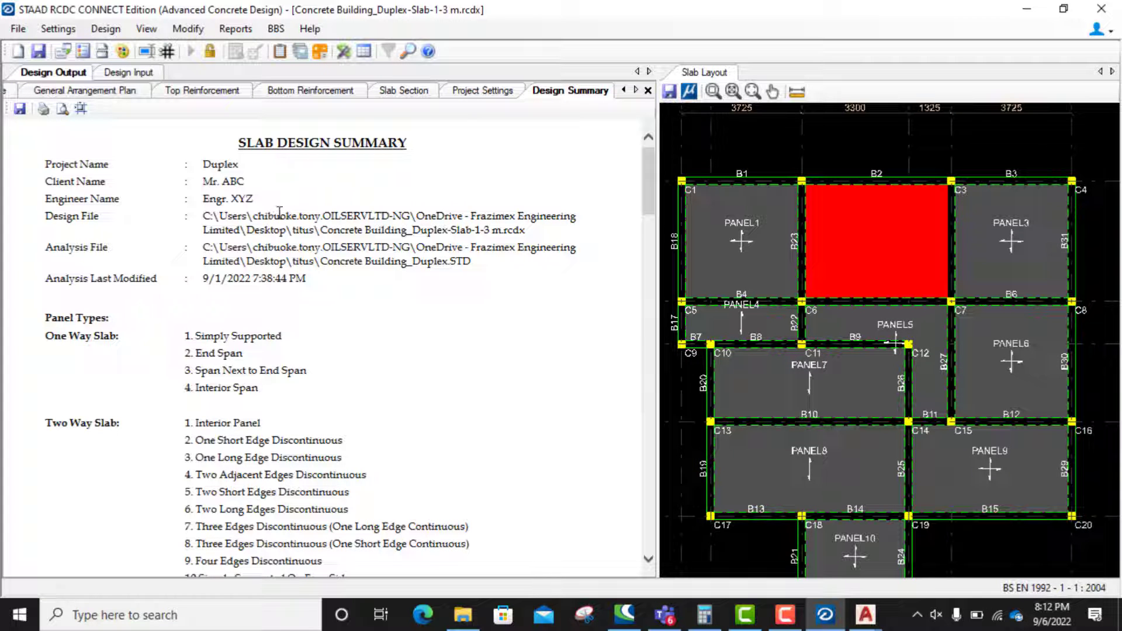
scroll(225, 179, "down", 3)
scroll(225, 178, "up", 3)
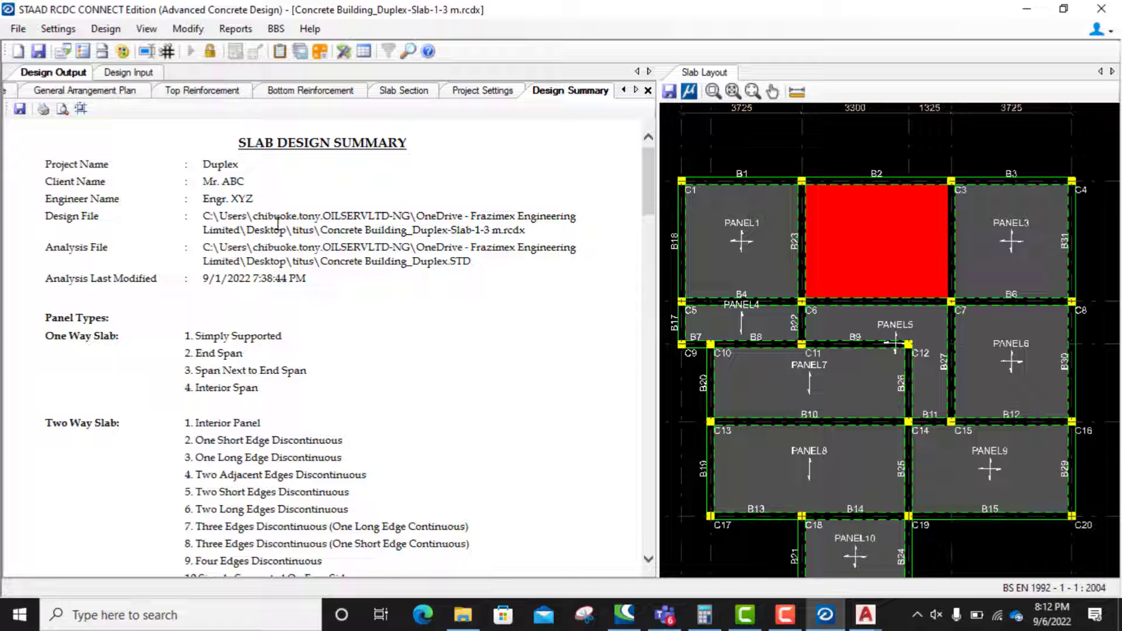
double_click(237, 200)
double_click(234, 183)
scroll(216, 199, "down", 2)
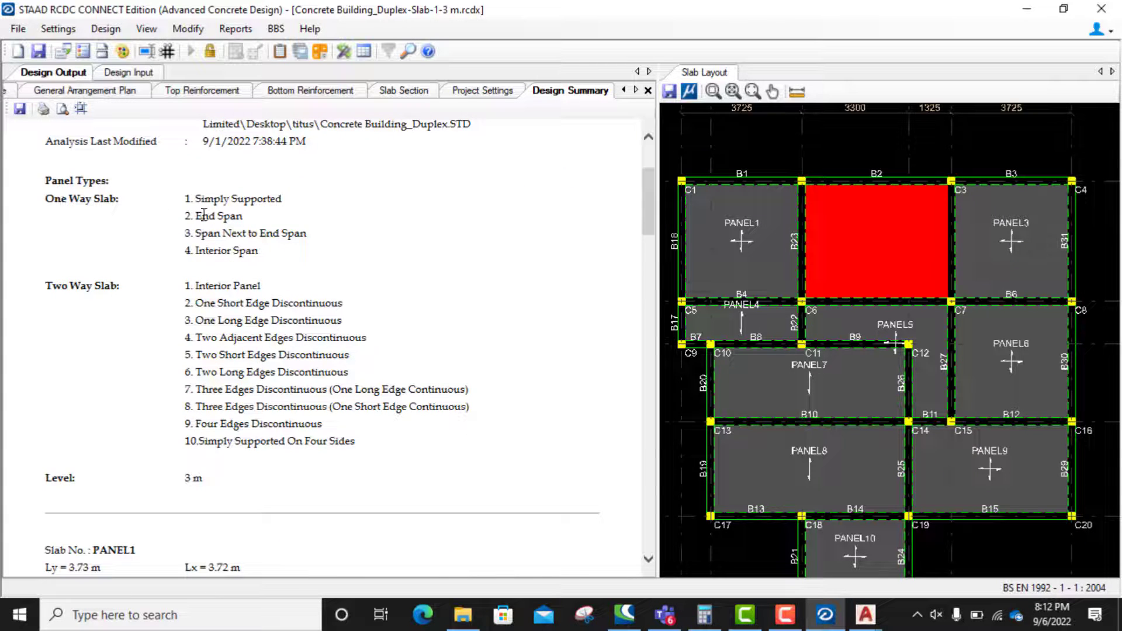
Examine the slab design summaries from PANEL1 to PANEL10, checking spans, loads, thickness, panel type, material grades and reinforcement.
scroll(217, 218, "down", 5)
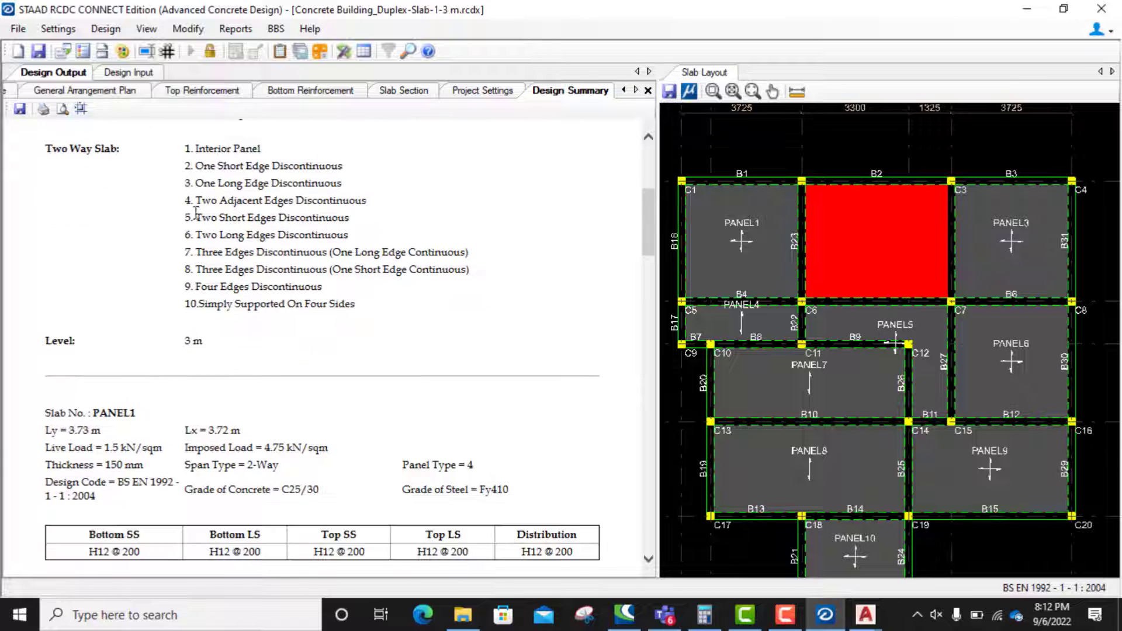
scroll(128, 216, "down", 1)
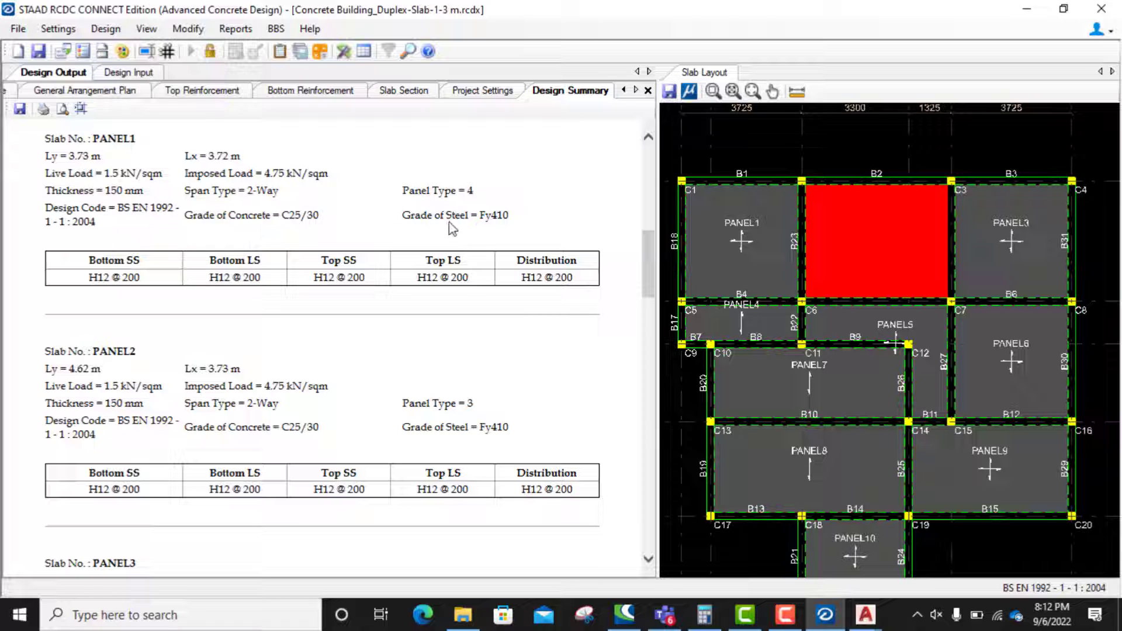
scroll(474, 237, "down", 1)
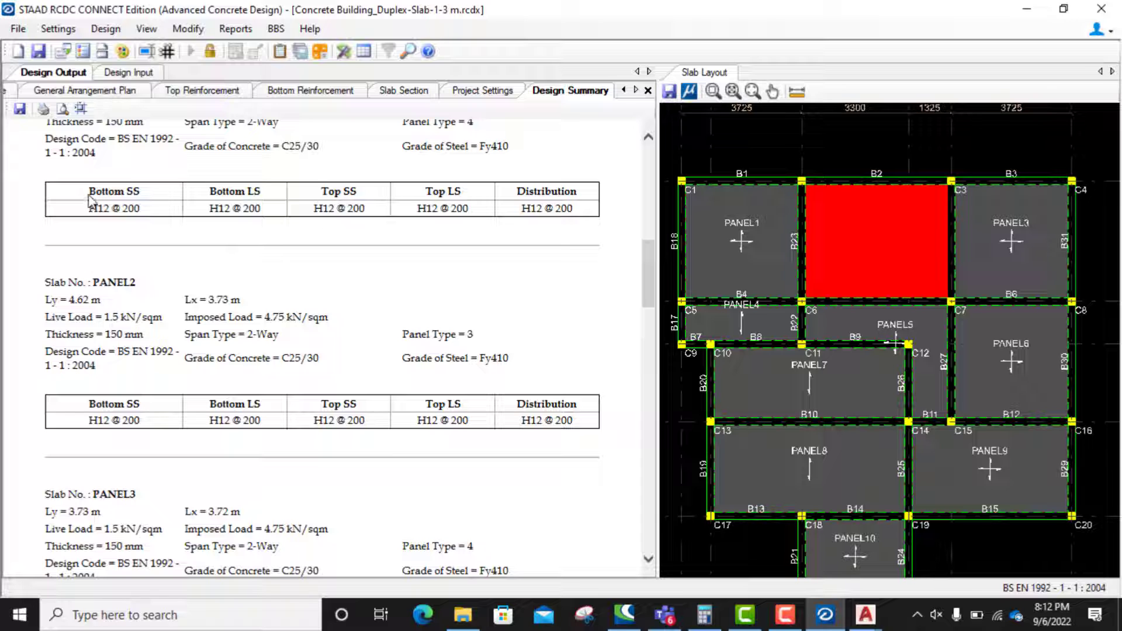
scroll(76, 204, "up", 1)
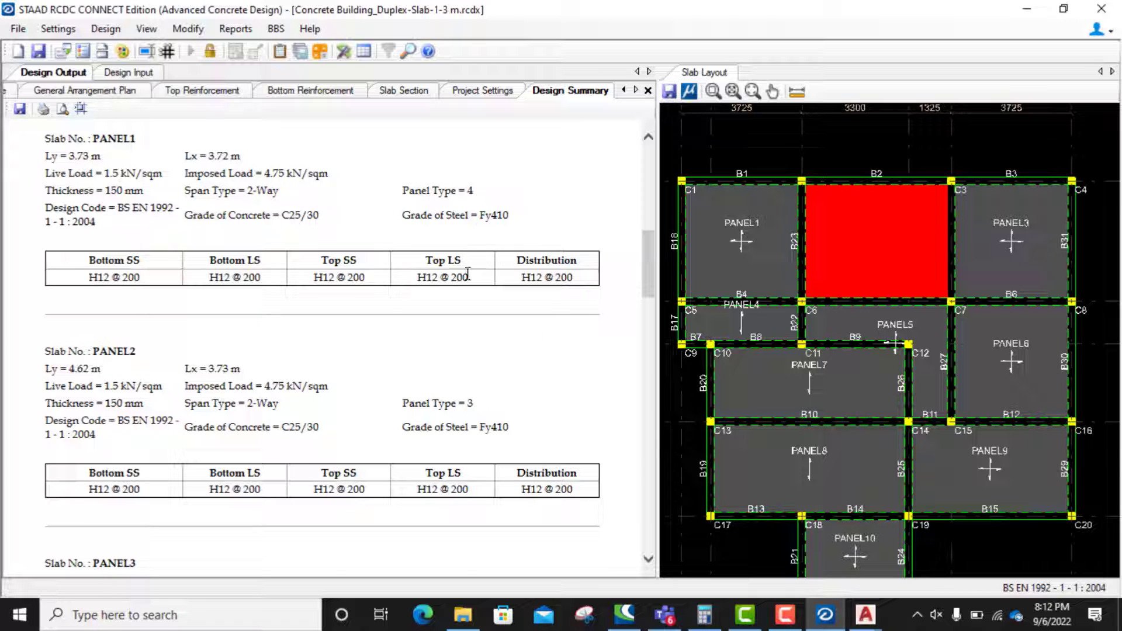
scroll(535, 289, "down", 1)
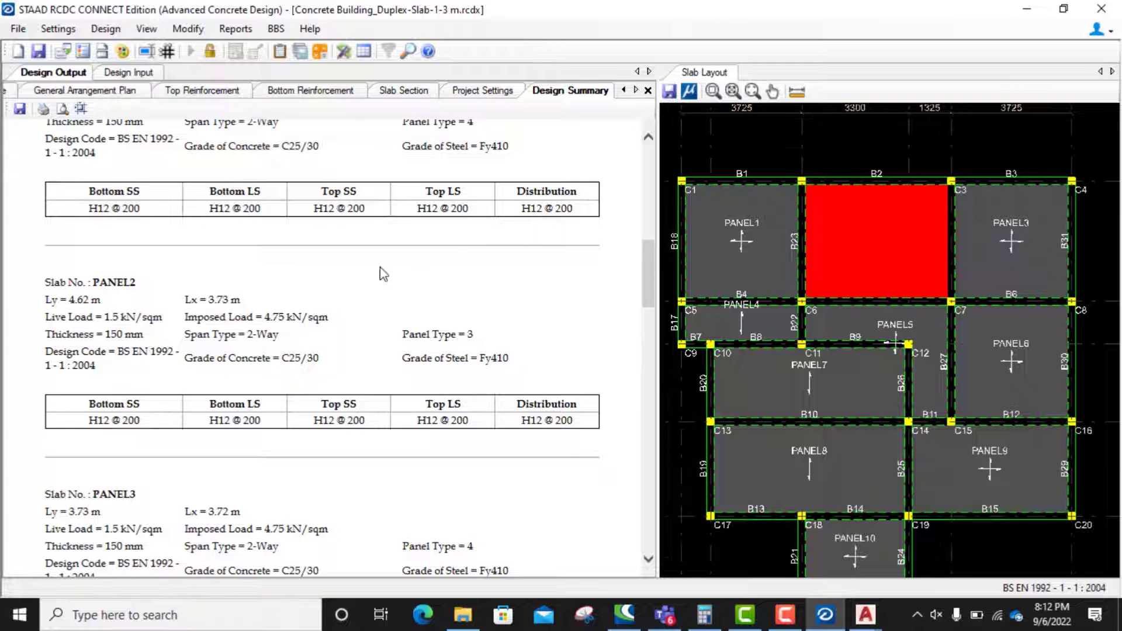
scroll(383, 274, "down", 3)
scroll(319, 210, "up", 5)
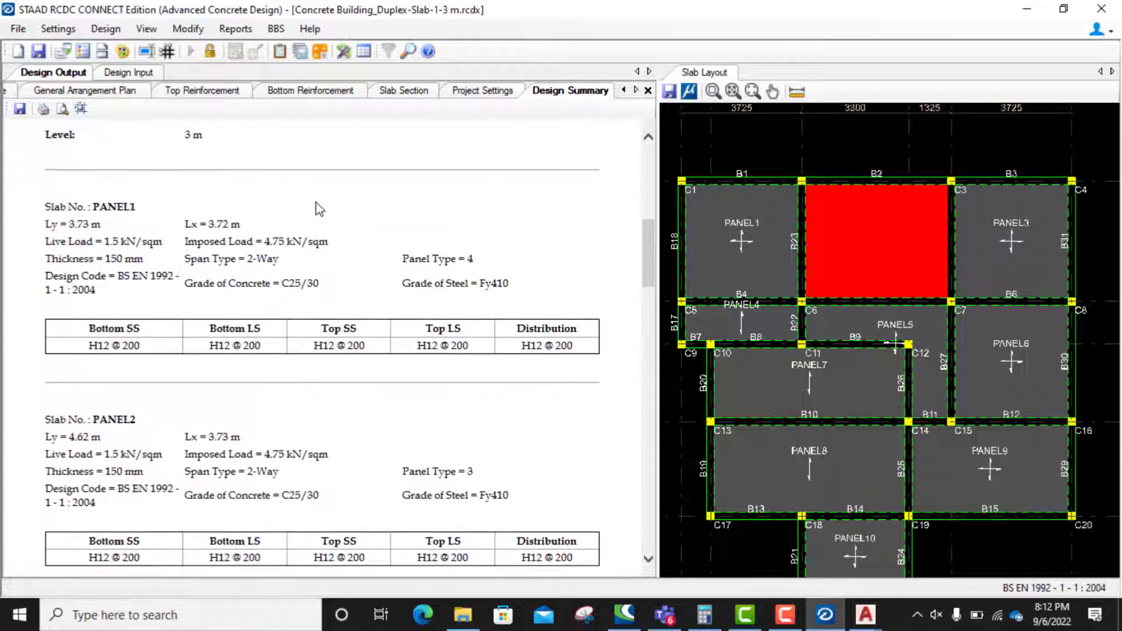
scroll(319, 208, "down", 9)
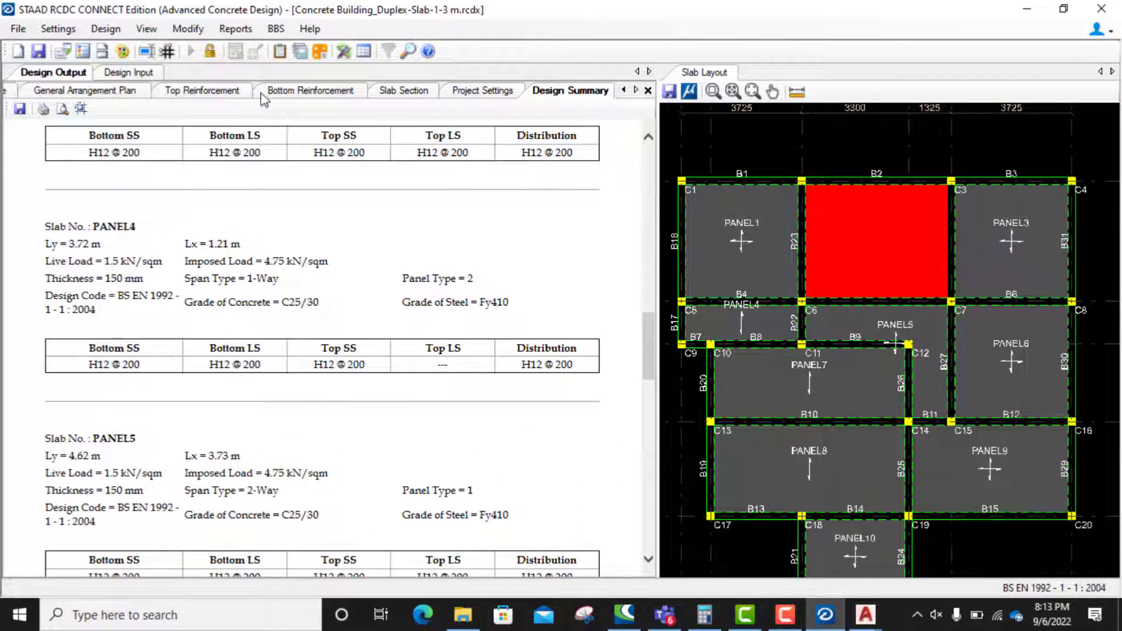
scroll(318, 268, "down", 16)
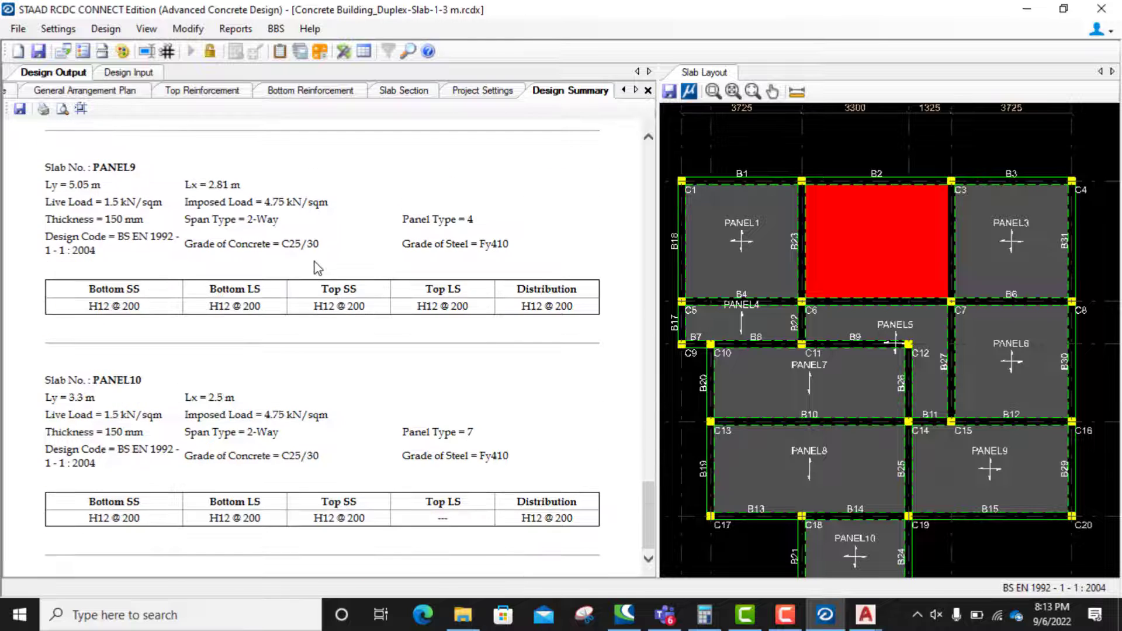
Generate the Design Calculations report for PANEL1 only.
left_click(235, 29)
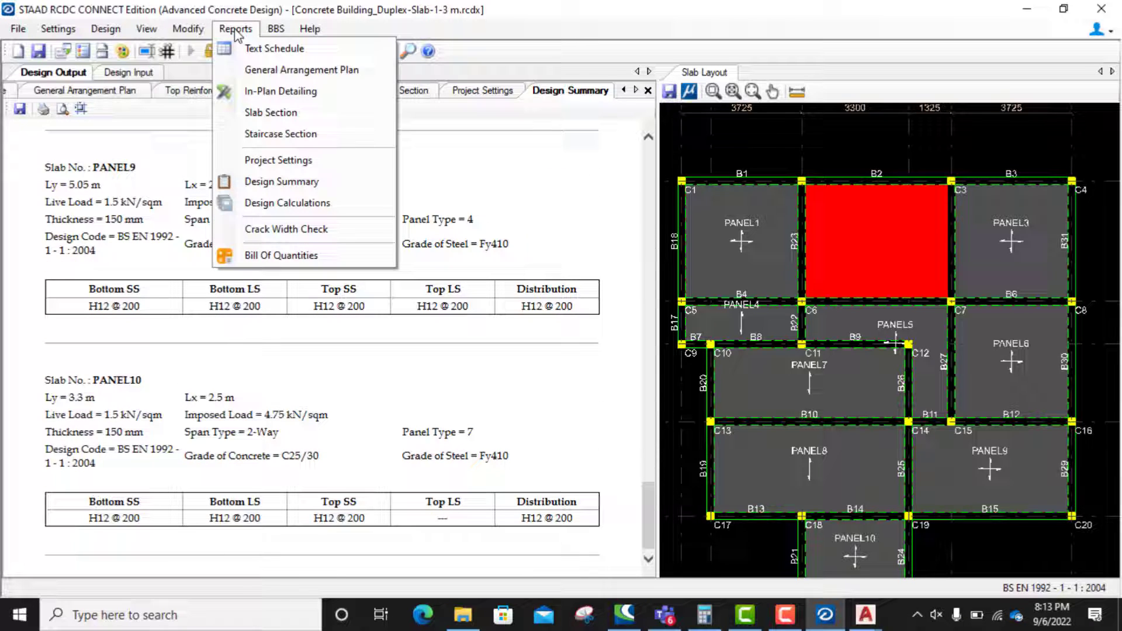
left_click(285, 205)
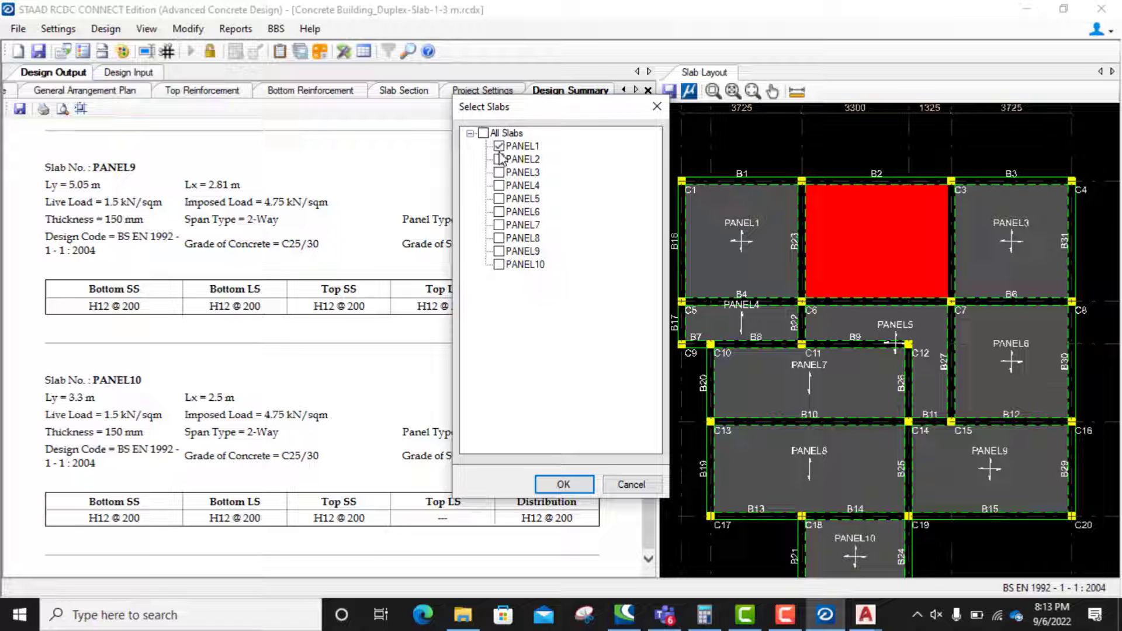
left_click(563, 484)
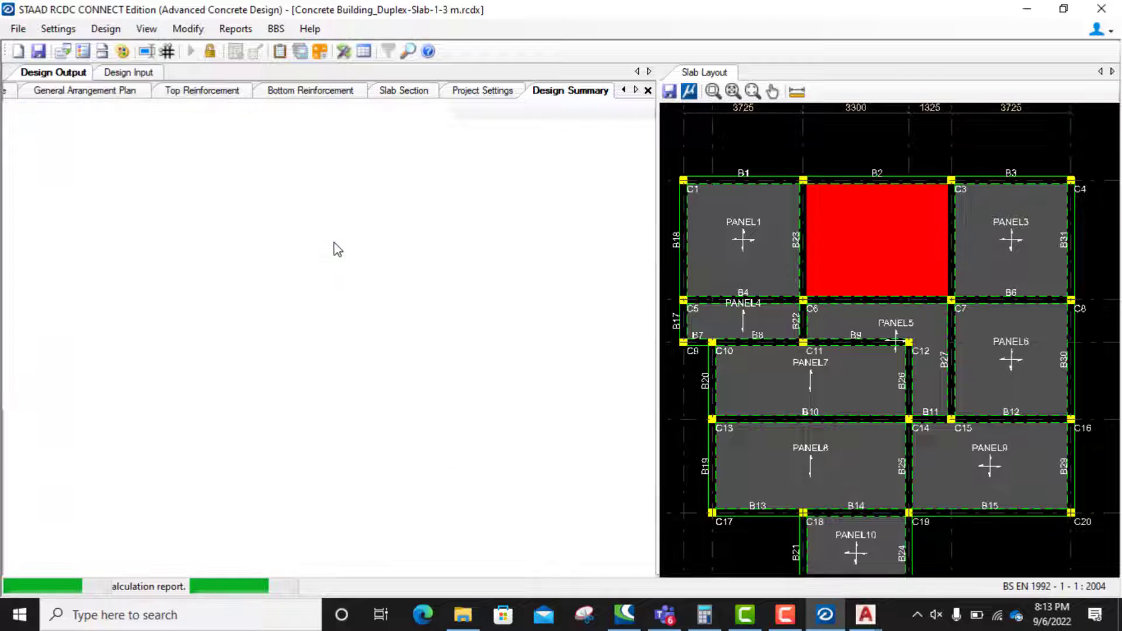
Review the calculation report's symbol definitions and code references, along with PANEL1's materials, spans, loads, load combination and maximum spacing criteria.
scroll(280, 207, "down", 20)
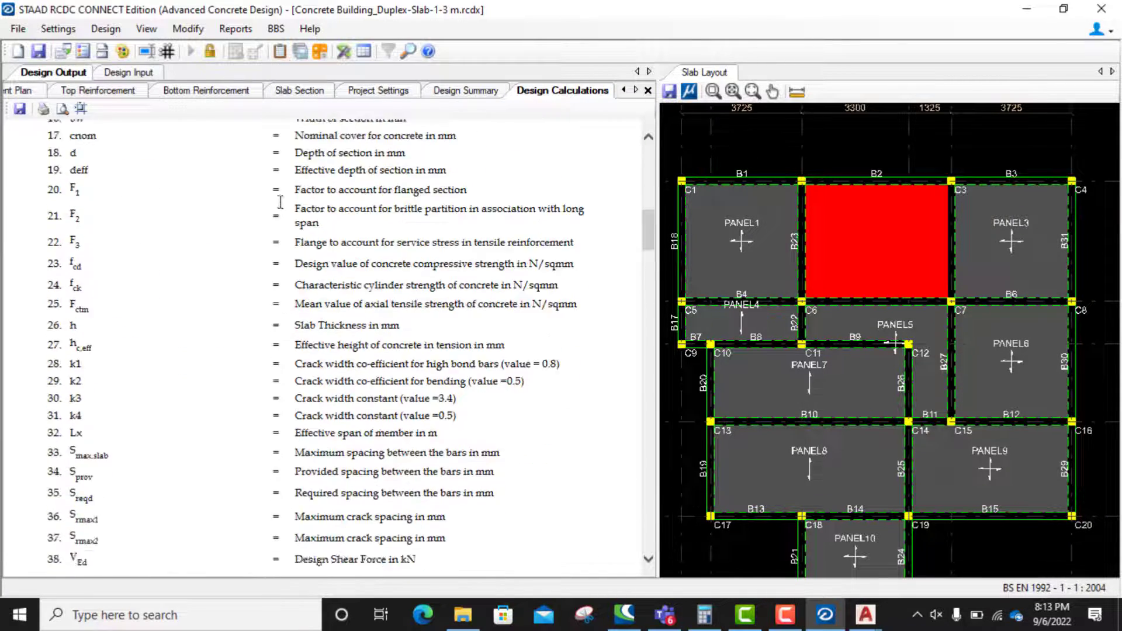
scroll(279, 207, "up", 2)
scroll(281, 205, "down", 8)
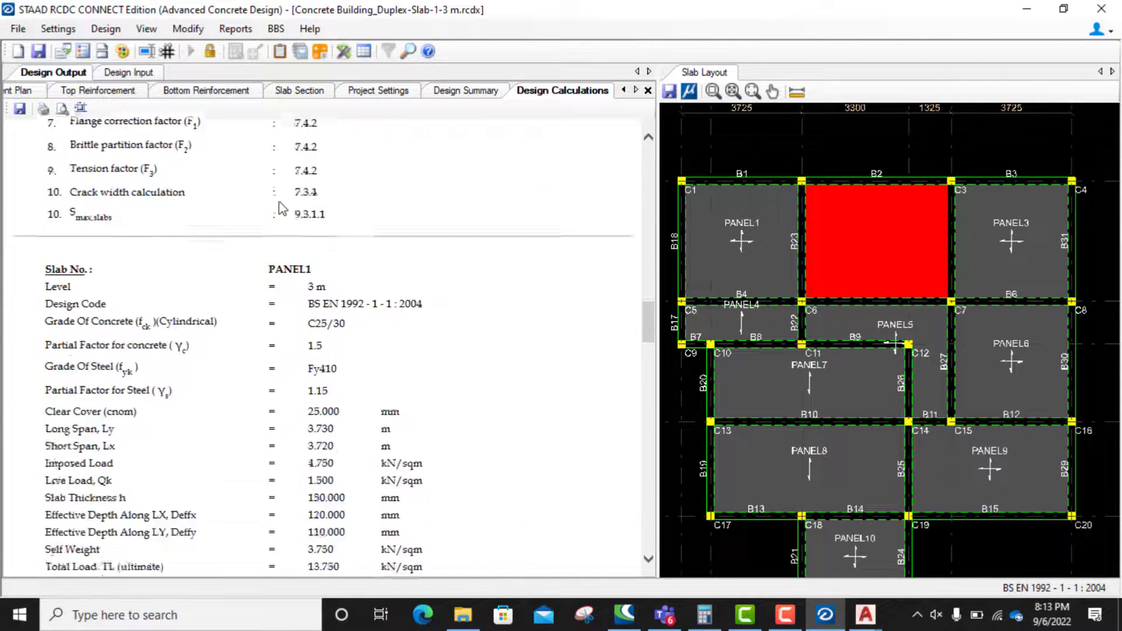
scroll(300, 199, "up", 3)
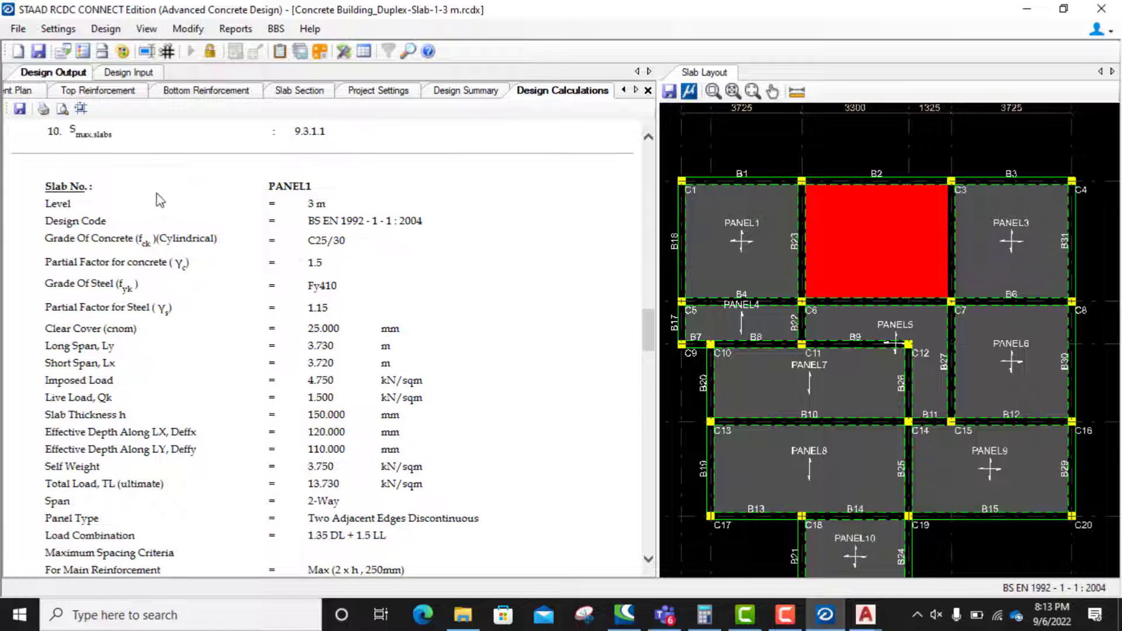
scroll(249, 216, "down", 3)
scroll(344, 216, "down", 9)
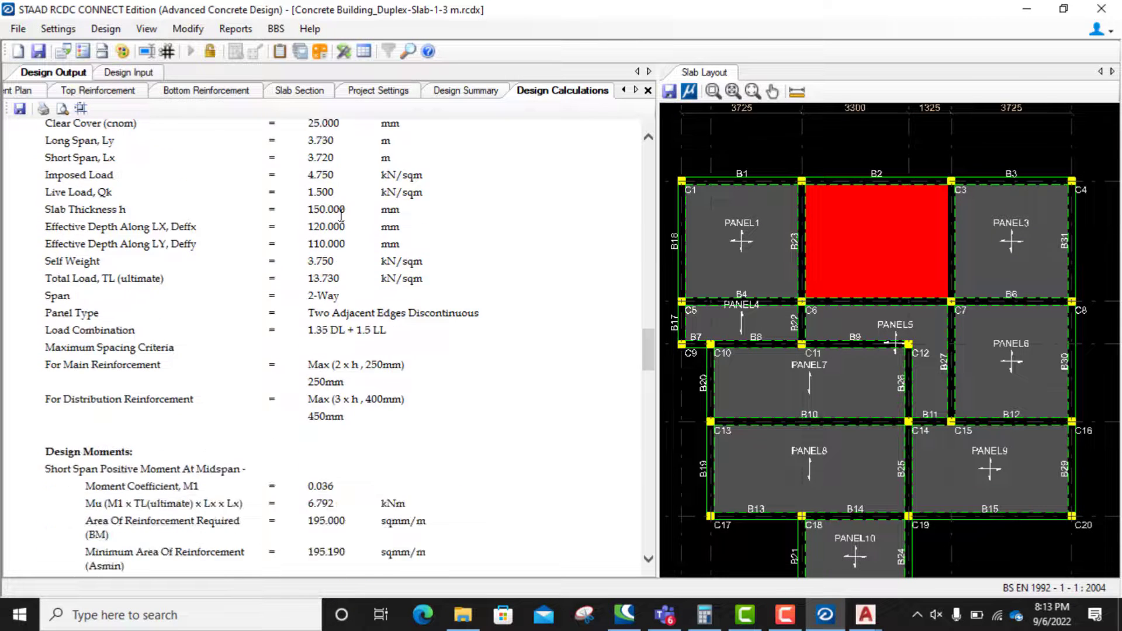
scroll(345, 242, "down", 9)
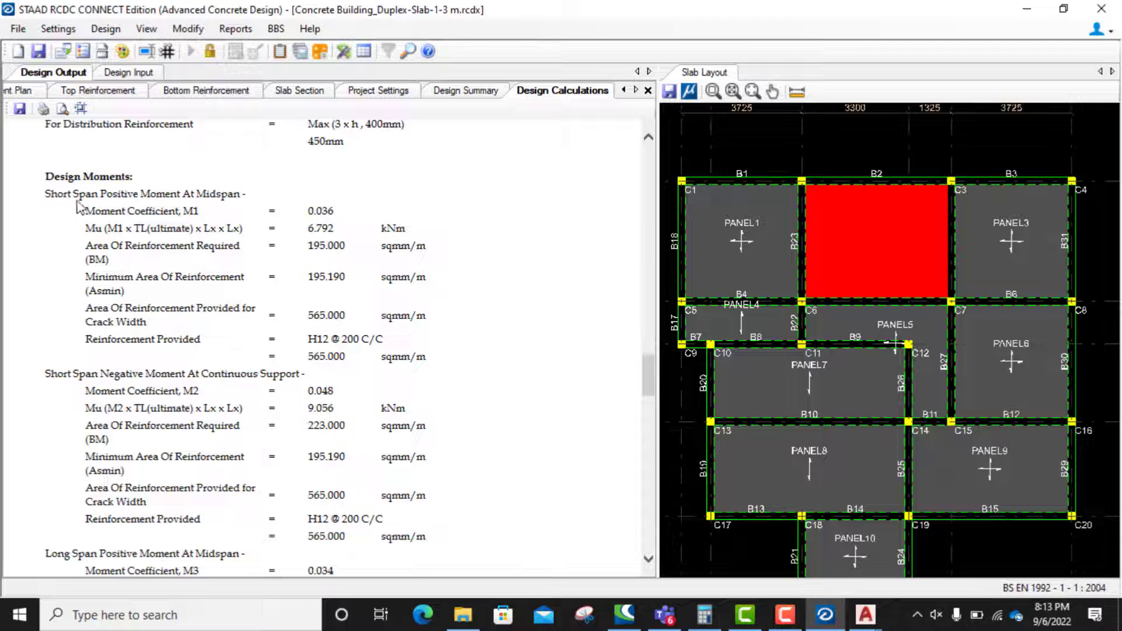
scroll(178, 198, "up", 12)
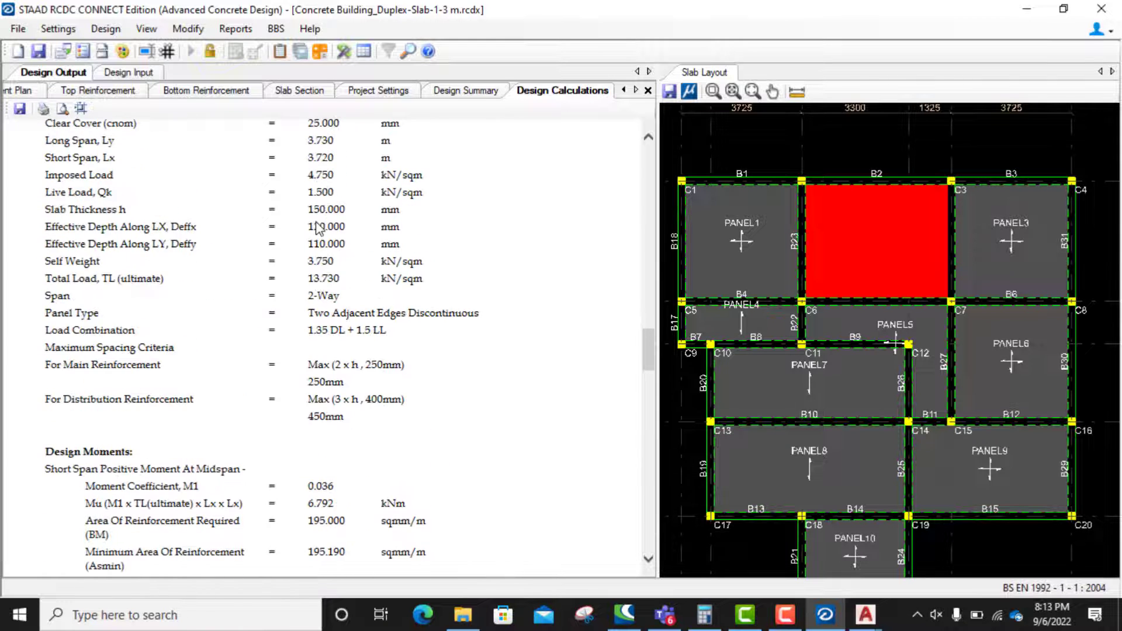
scroll(160, 237, "down", 3)
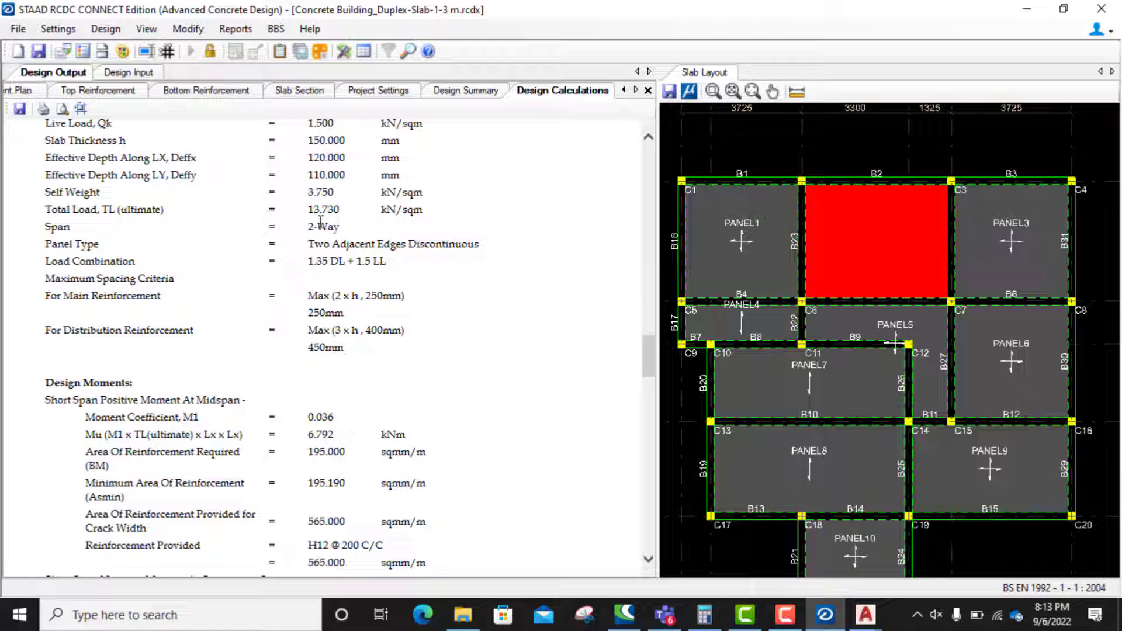
Examine PANEL1's short-span and long-span design moments, comparing required, minimum and provided reinforcement at midspan and continuous supports.
scroll(320, 222, "down", 9)
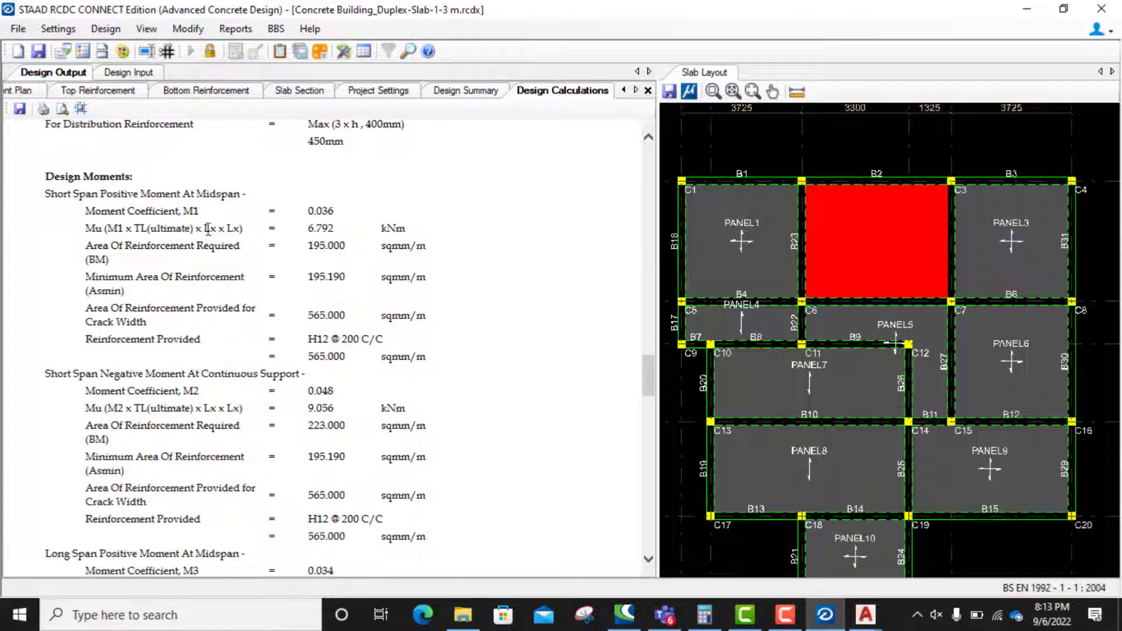
scroll(353, 235, "down", 3)
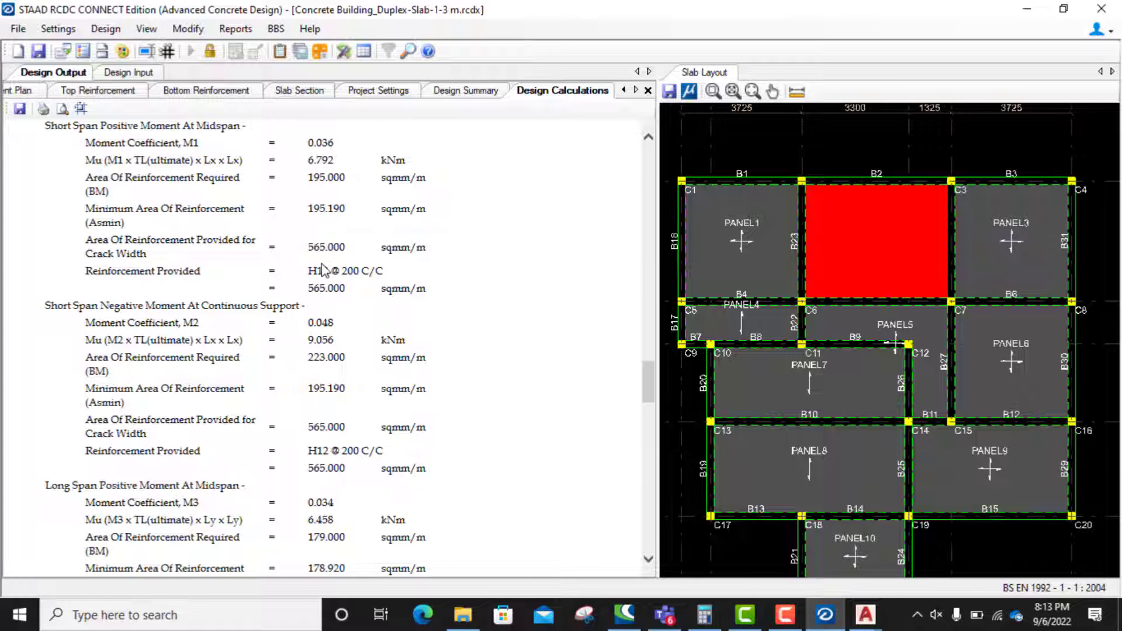
scroll(329, 269, "down", 3)
scroll(219, 234, "down", 3)
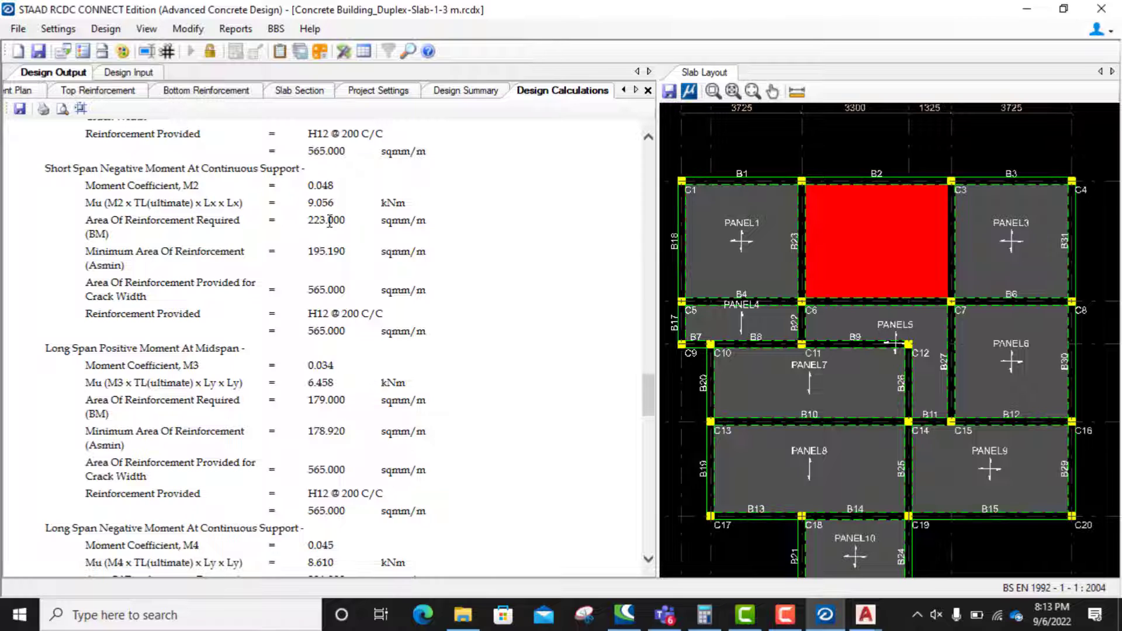
scroll(336, 220, "down", 3)
scroll(339, 224, "down", 3)
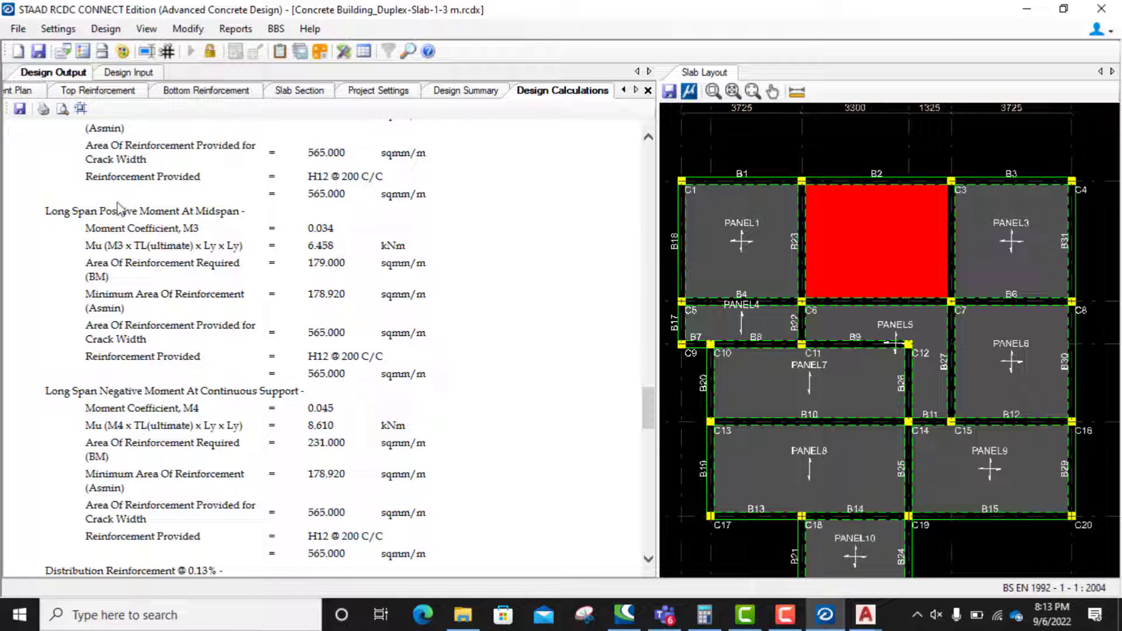
scroll(128, 212, "down", 3)
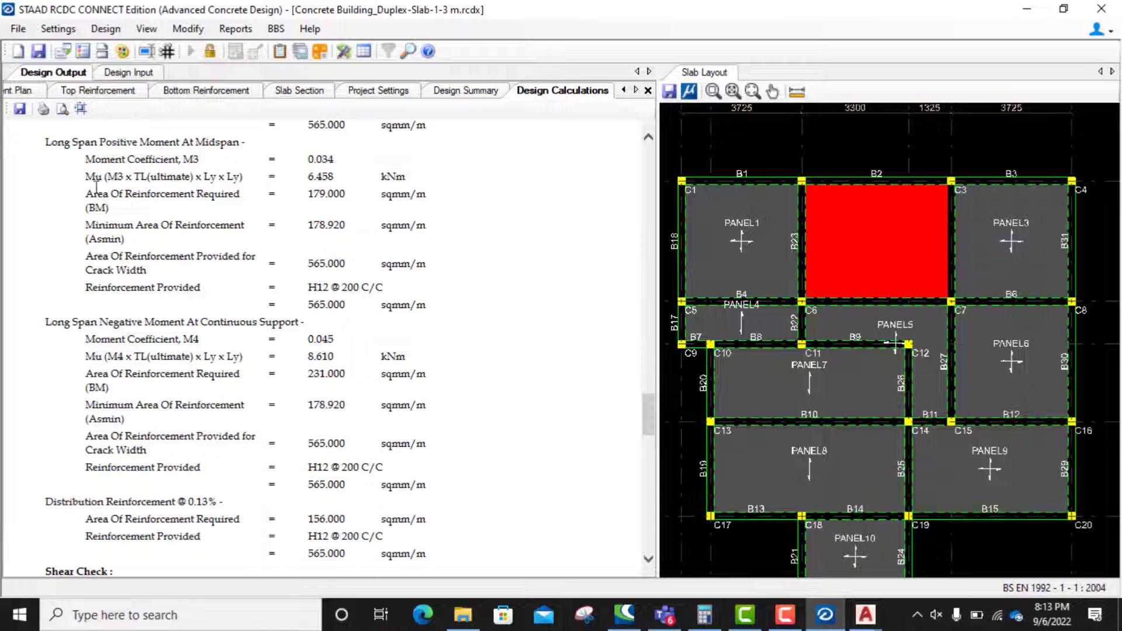
Examine PANEL1's shear, deflection and crack width checks, comparing the calculated values with their permissible limits.
scroll(286, 208, "down", 12)
scroll(285, 208, "down", 15)
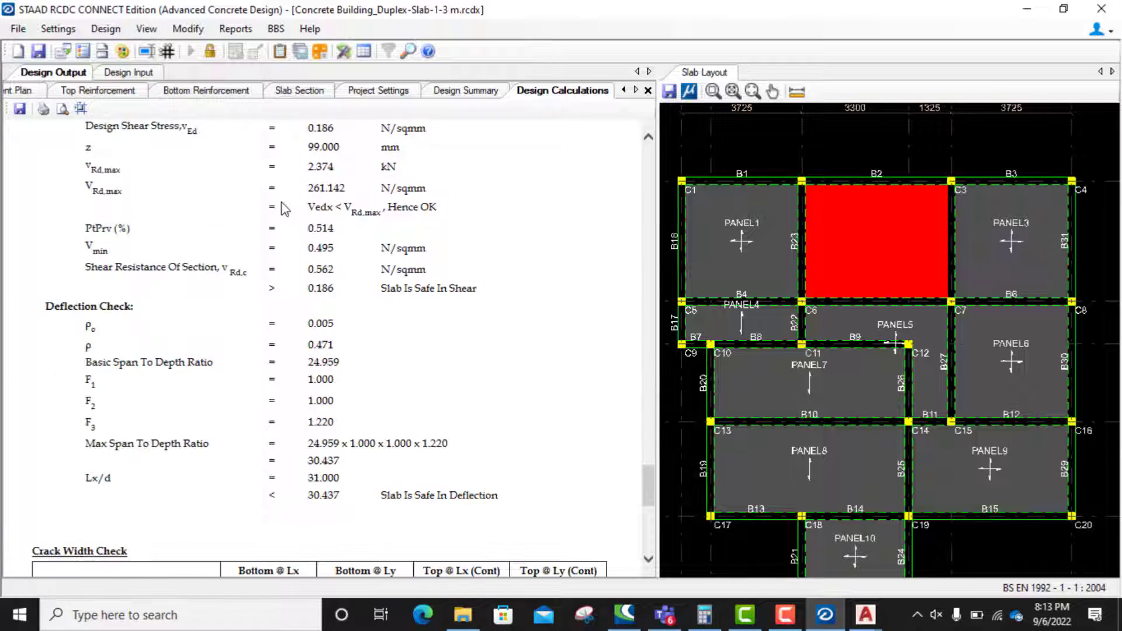
scroll(283, 207, "up", 5)
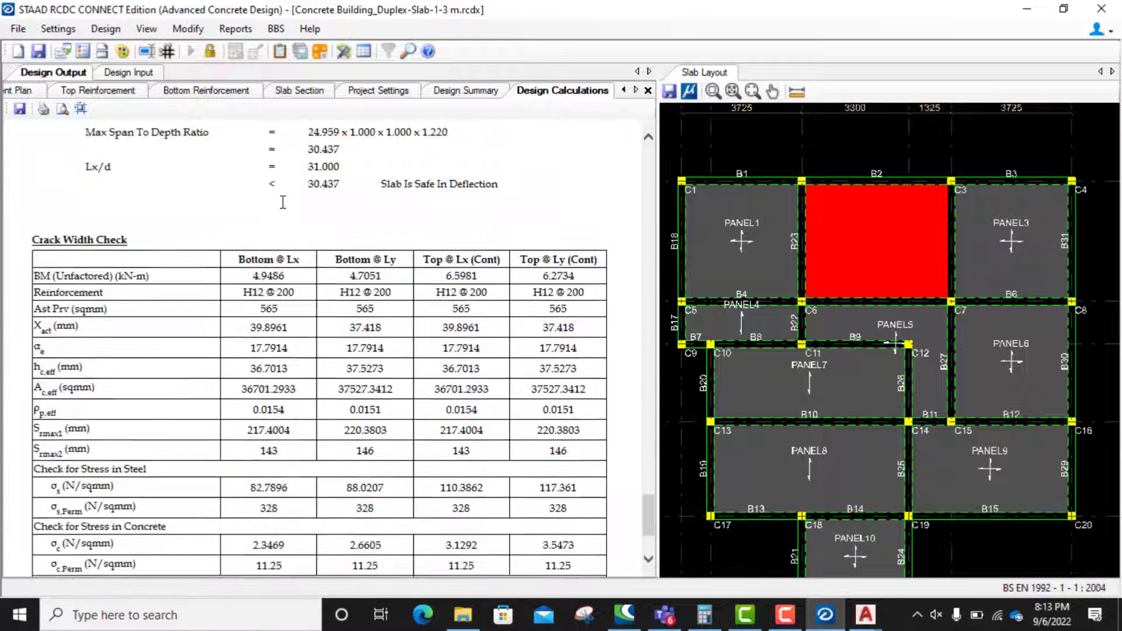
scroll(311, 253, "down", 3)
scroll(312, 252, "down", 3)
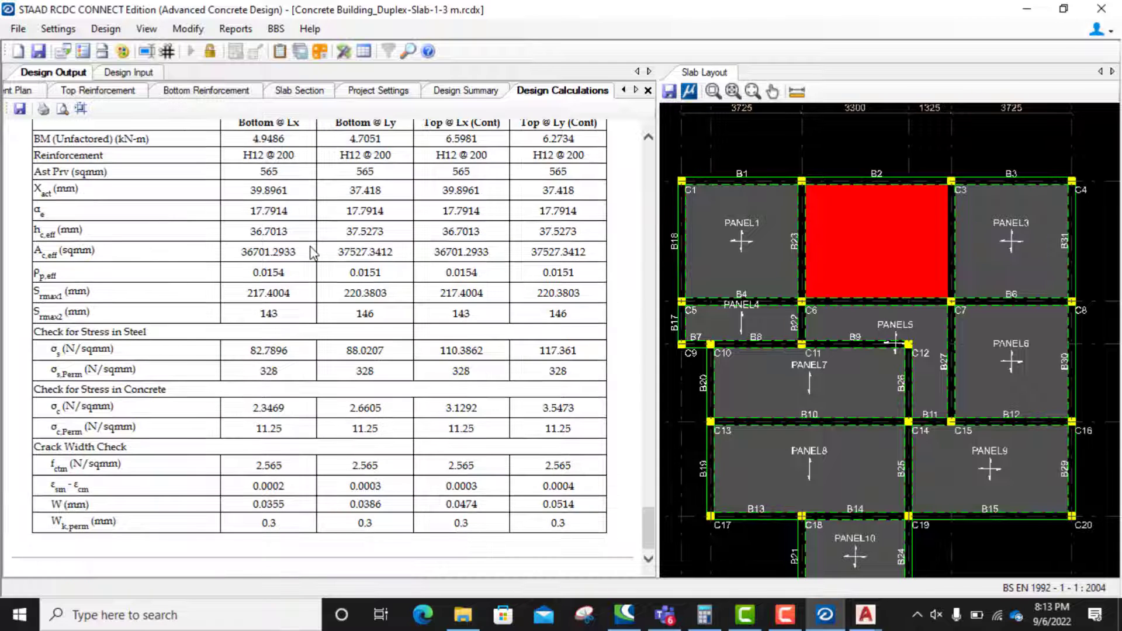
scroll(313, 253, "up", 18)
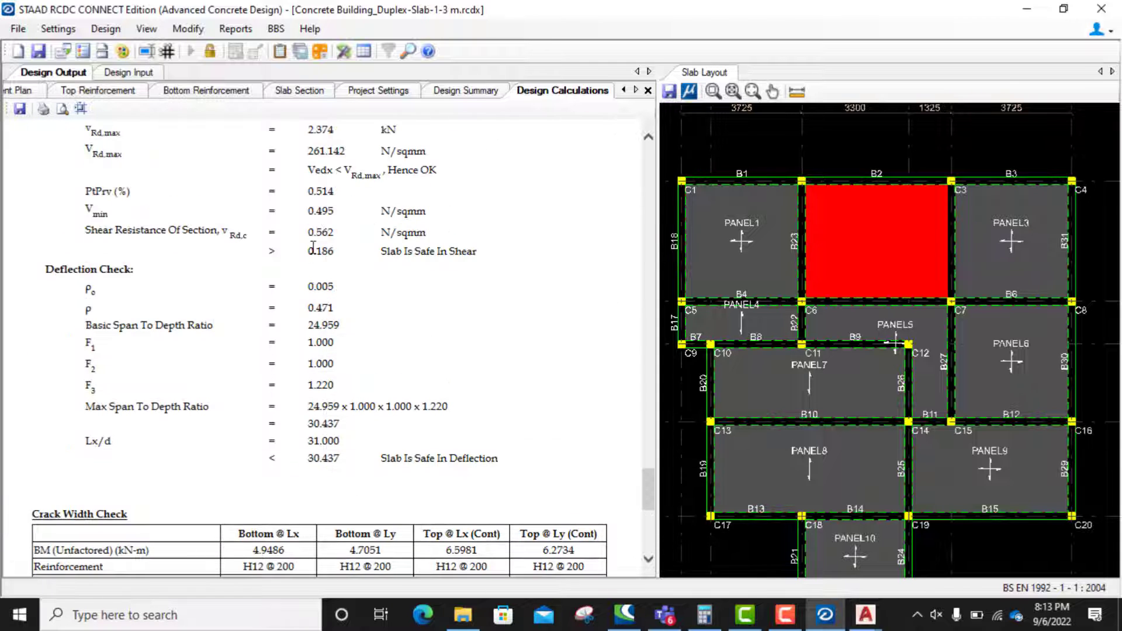
scroll(313, 252, "down", 3)
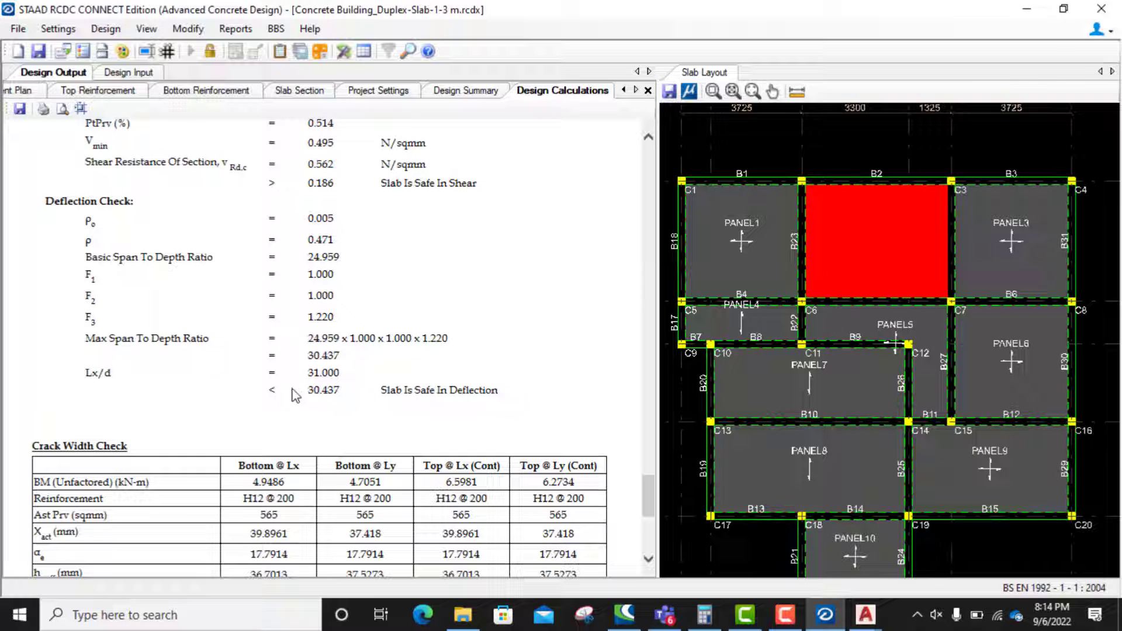
scroll(321, 373, "up", 12)
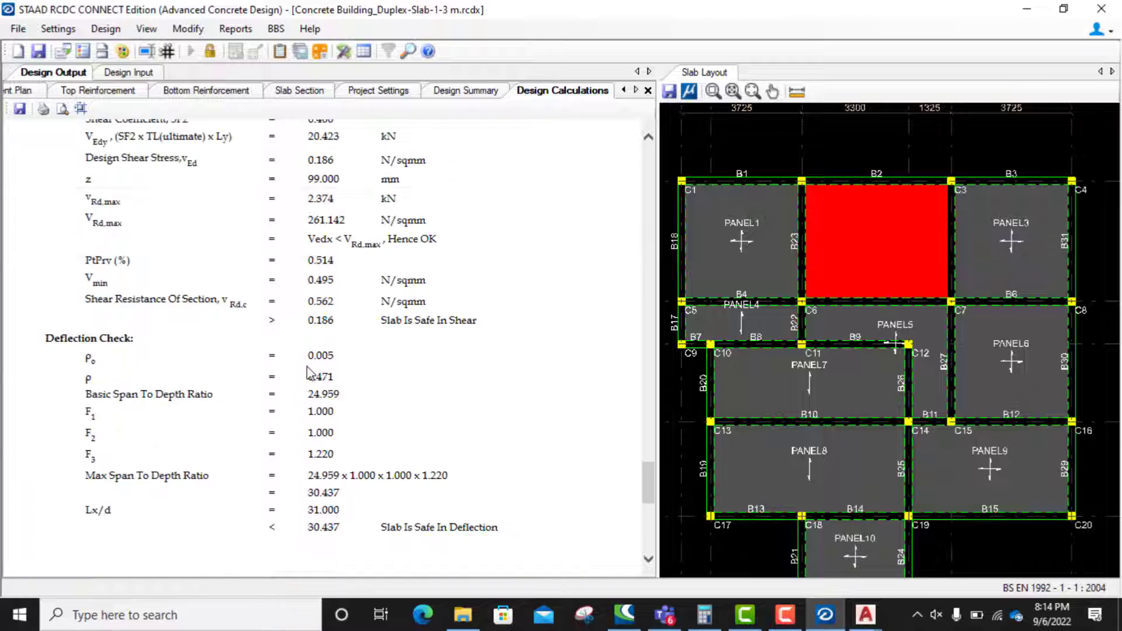
Generate the Crack Width Check report and review its summary of materials, bar locations, depths and bar stresses for the slab panels.
scroll(246, 386, "down", 4)
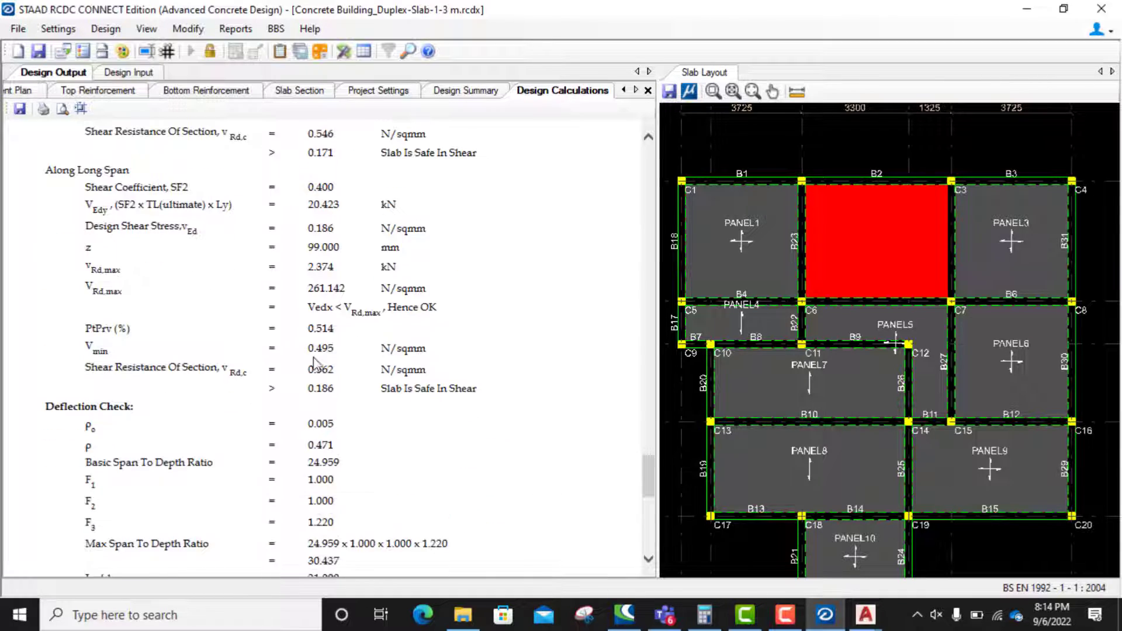
scroll(281, 369, "up", 15)
scroll(298, 351, "up", 20)
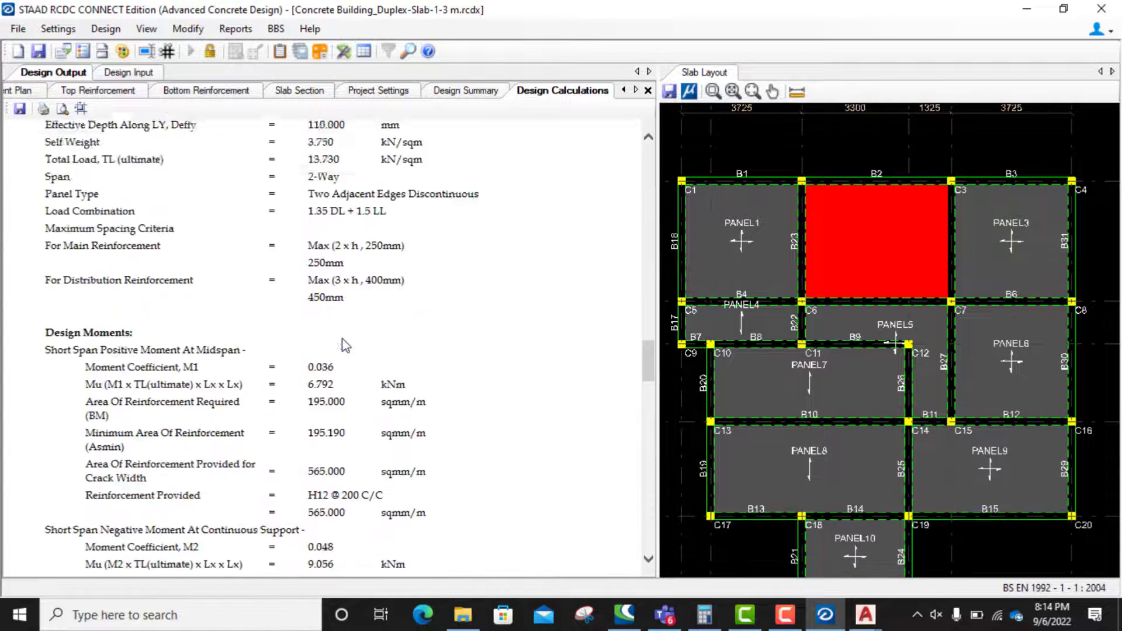
scroll(400, 342, "up", 3)
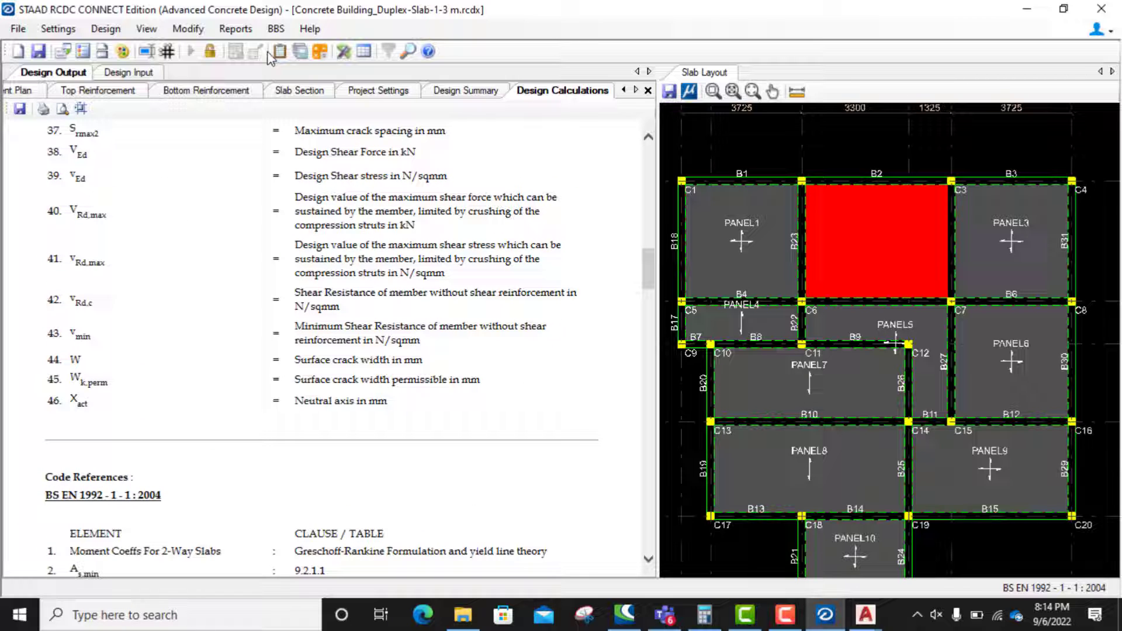
left_click(237, 31)
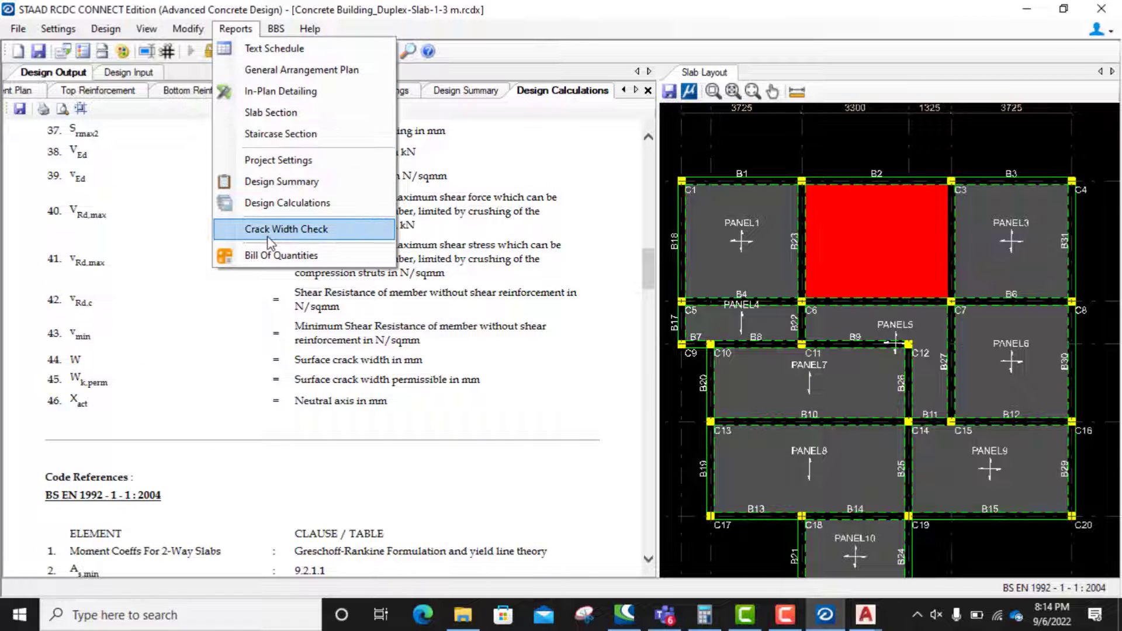
left_click(299, 233)
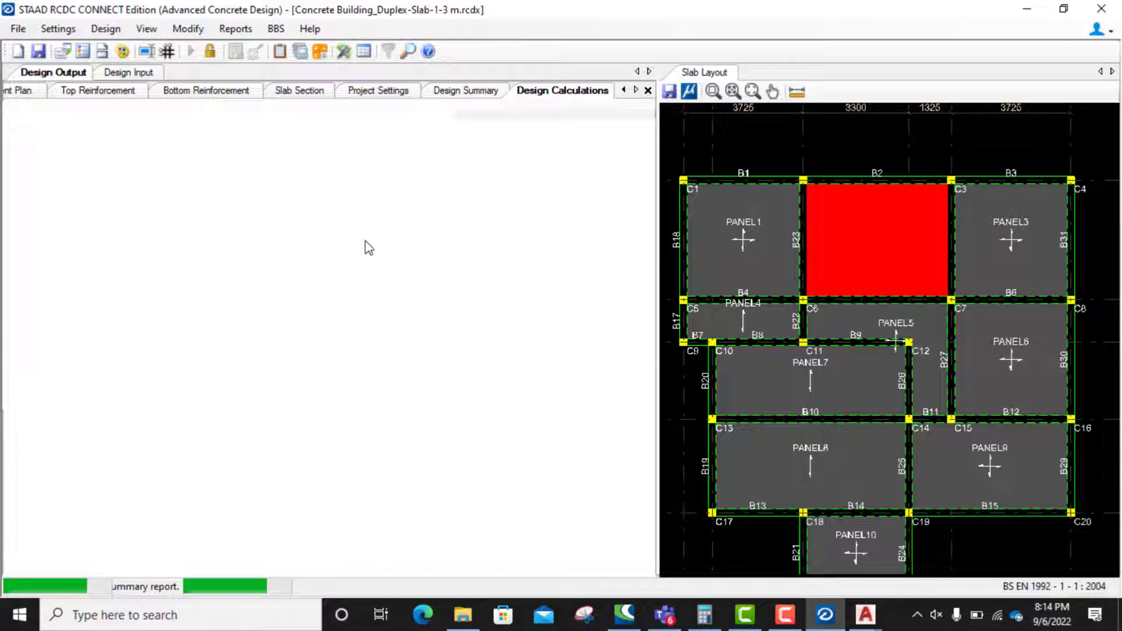
scroll(331, 304, "down", 10)
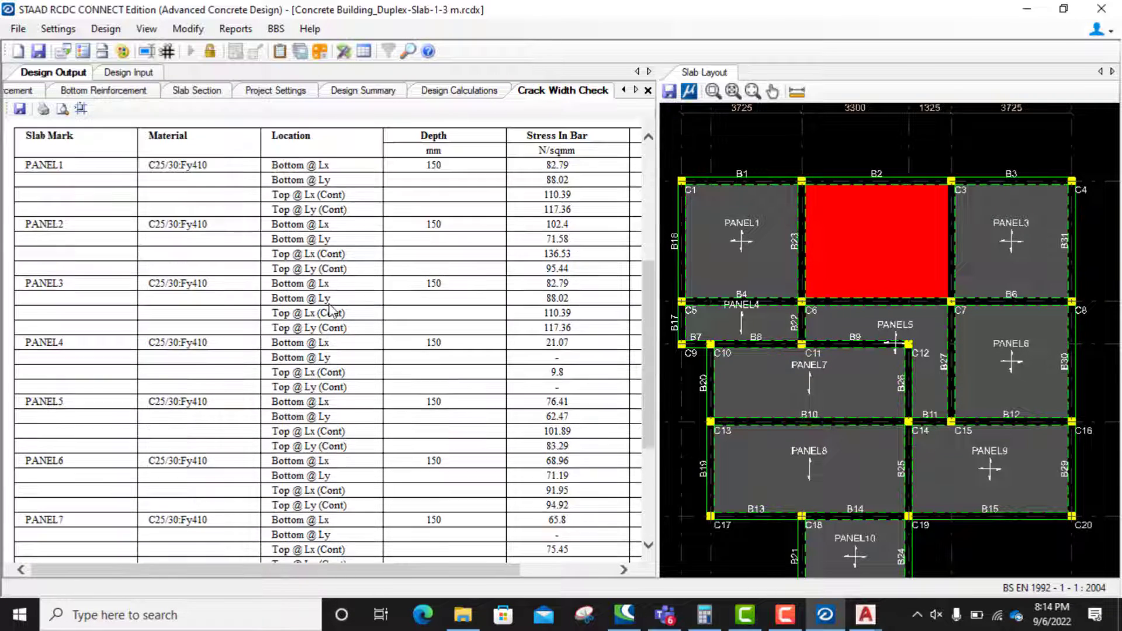
scroll(329, 302, "up", 10)
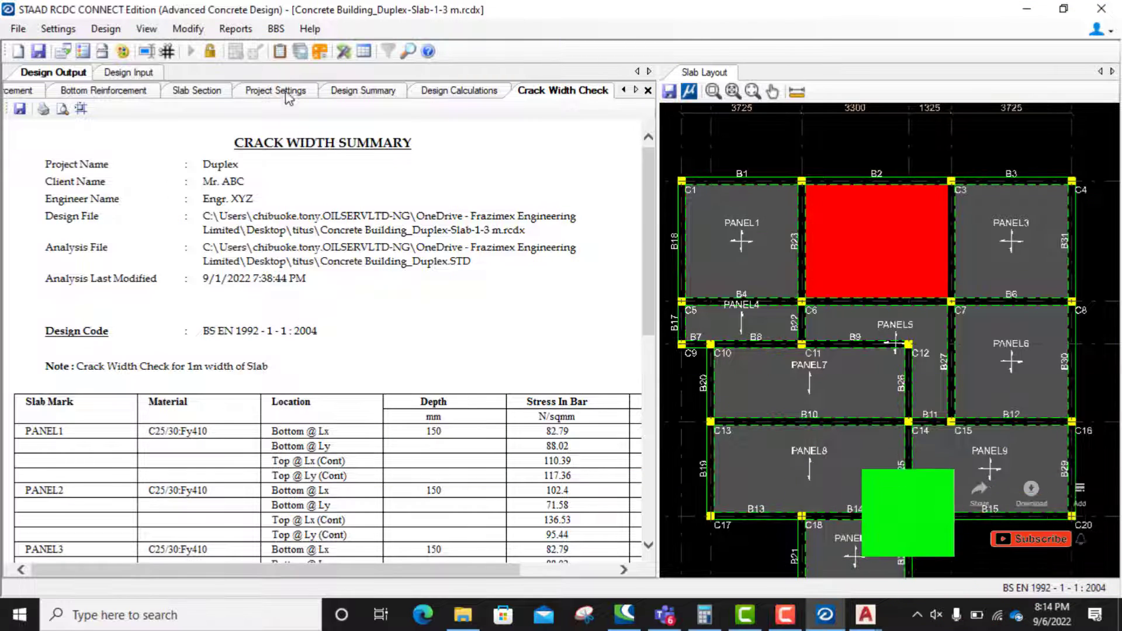
Check the Bill of Quantities options for concrete, steel and shuttering rates, and leave without generating the report.
left_click(242, 30)
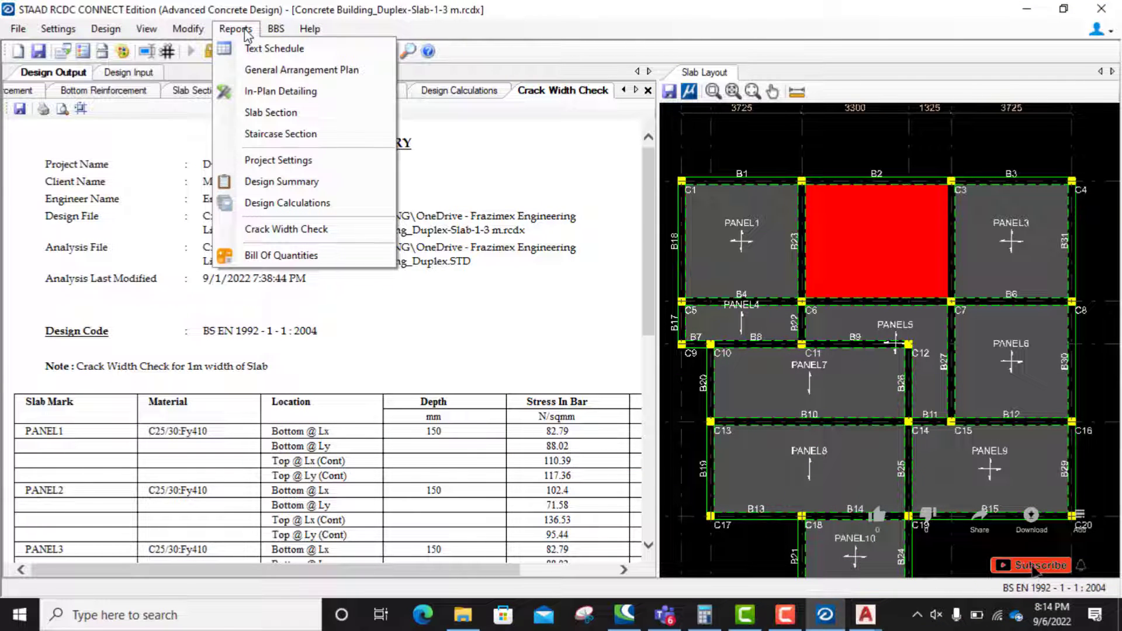
left_click(300, 257)
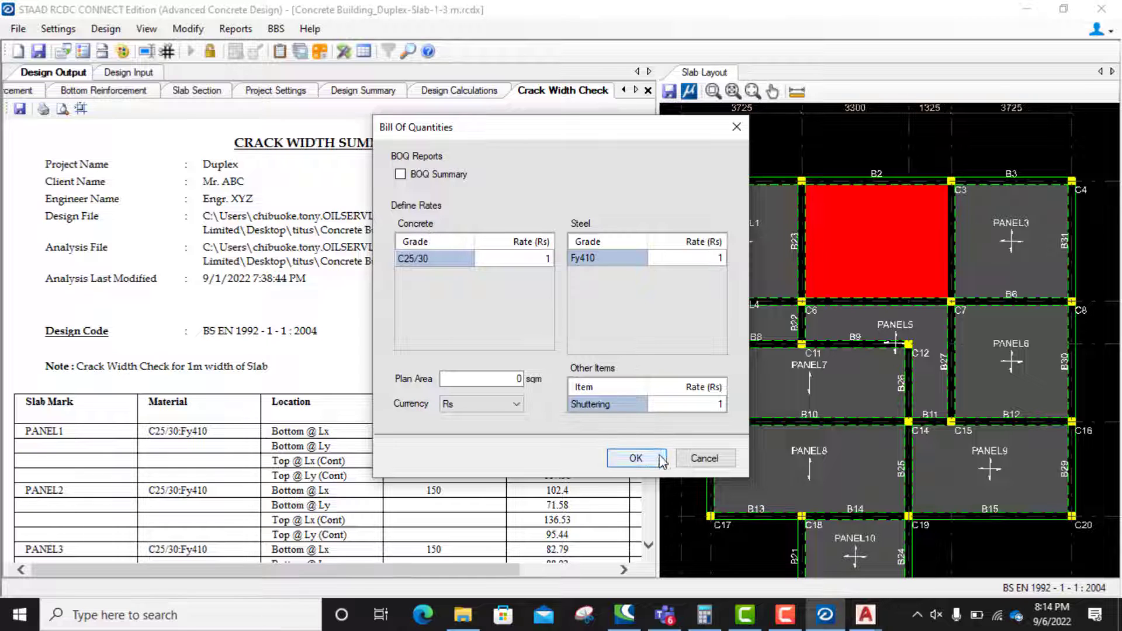
left_click(705, 458)
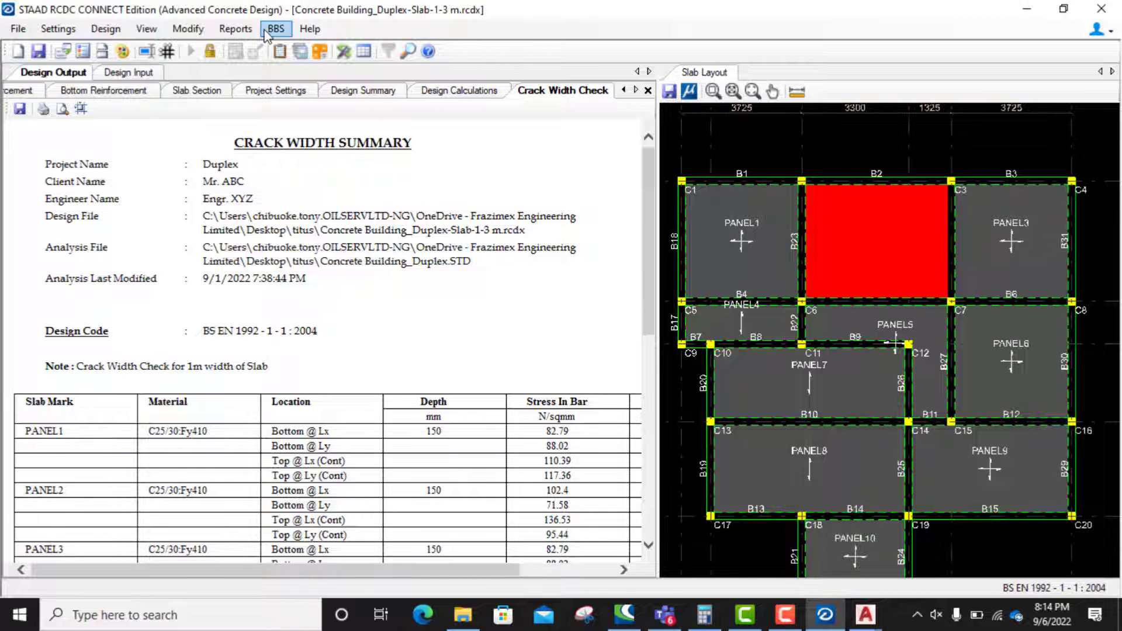
Accept the BBS anchorage settings with Factor of Ld at 1 for bottom end, bottom continuous and top end supports.
left_click(274, 30)
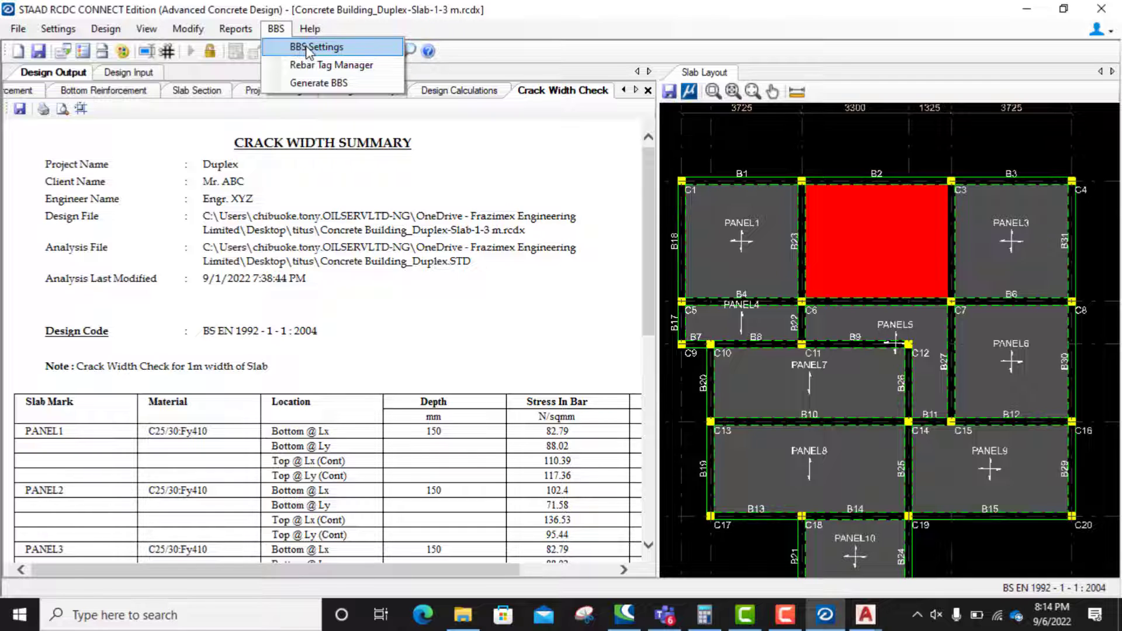
left_click(309, 48)
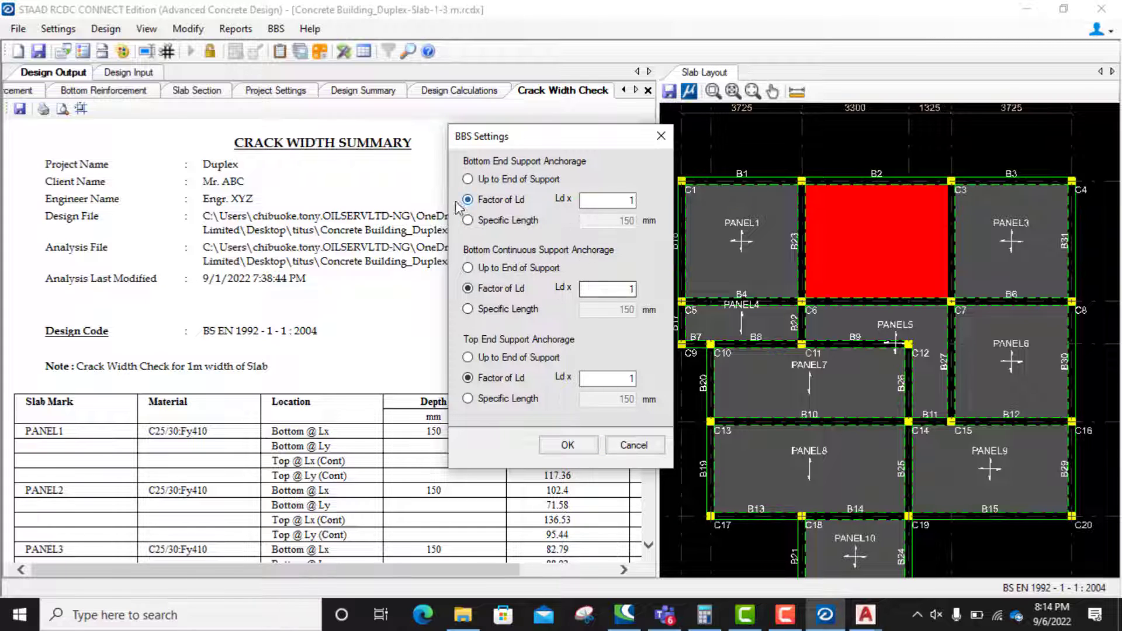
left_click(567, 445)
Generate the BBS as an on-screen drawing with by-element numbering, rebar shape notation, 12 m maximum rebar length and 5 mm round-off.
left_click(277, 29)
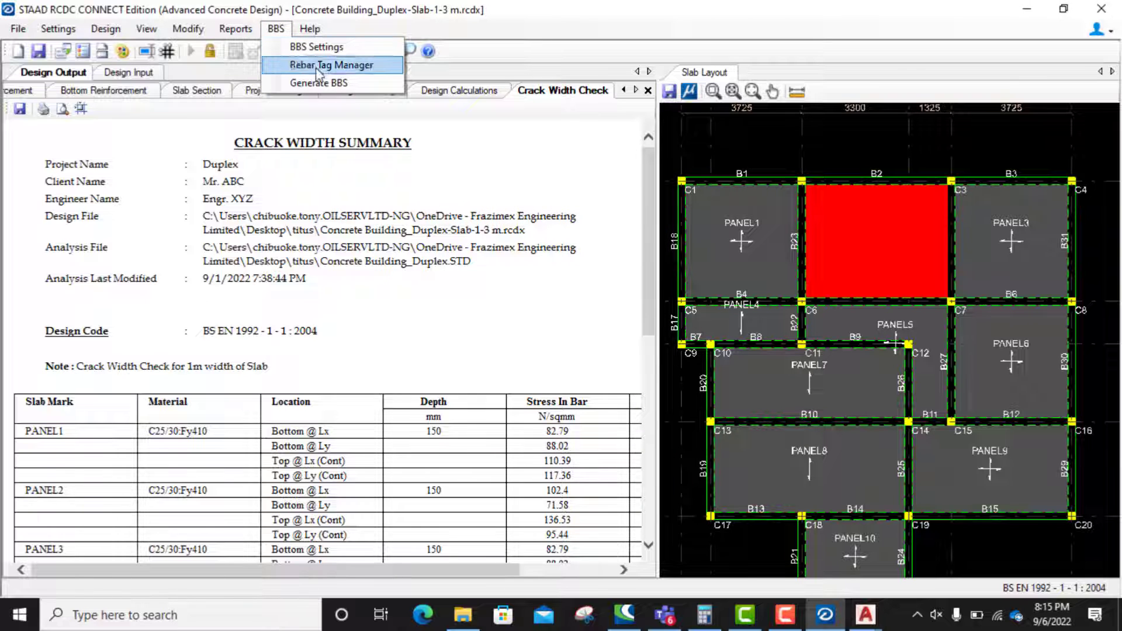
left_click(318, 83)
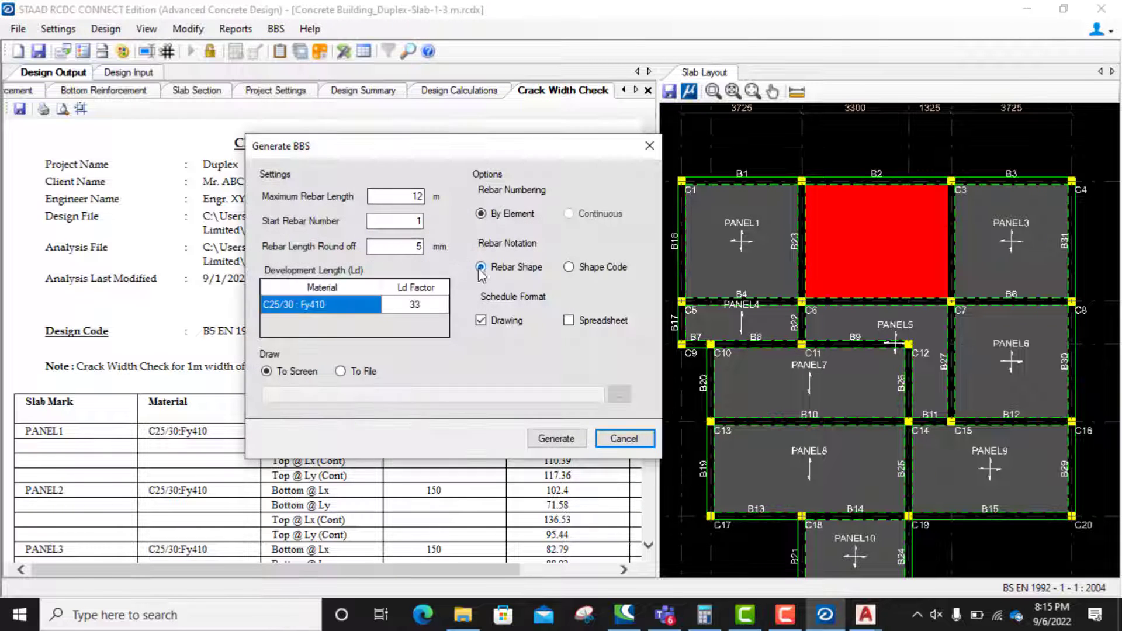
left_click(558, 438)
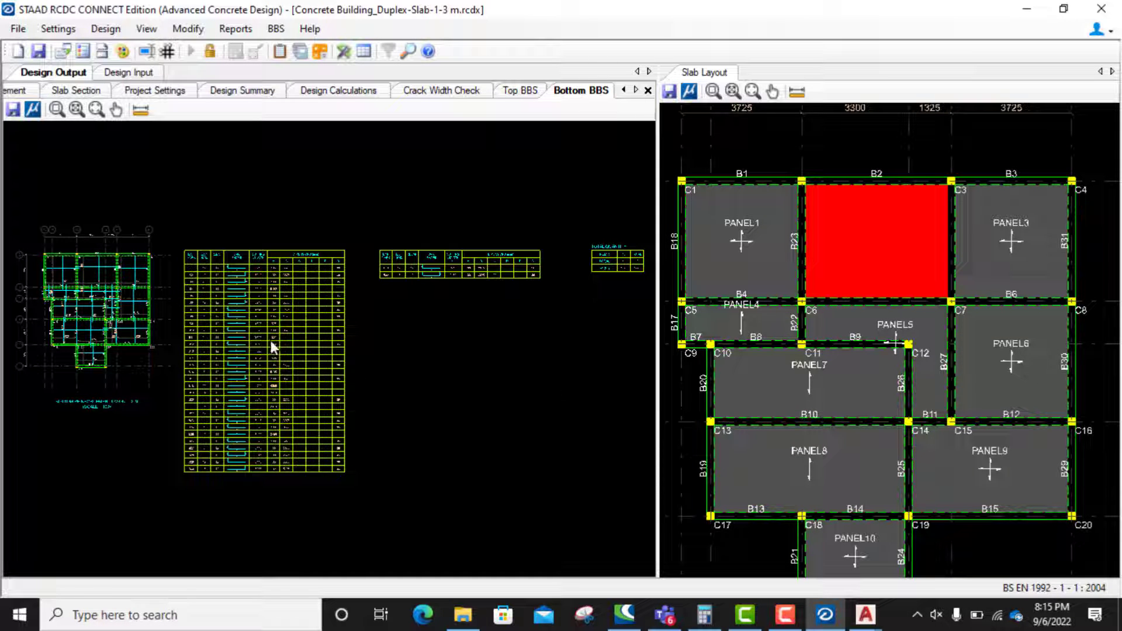
Examine the main bottom bar bending schedule's bar marks, bar numbers, rebar sizes, bar shapes and cutting lengths.
scroll(232, 292, "up", 5)
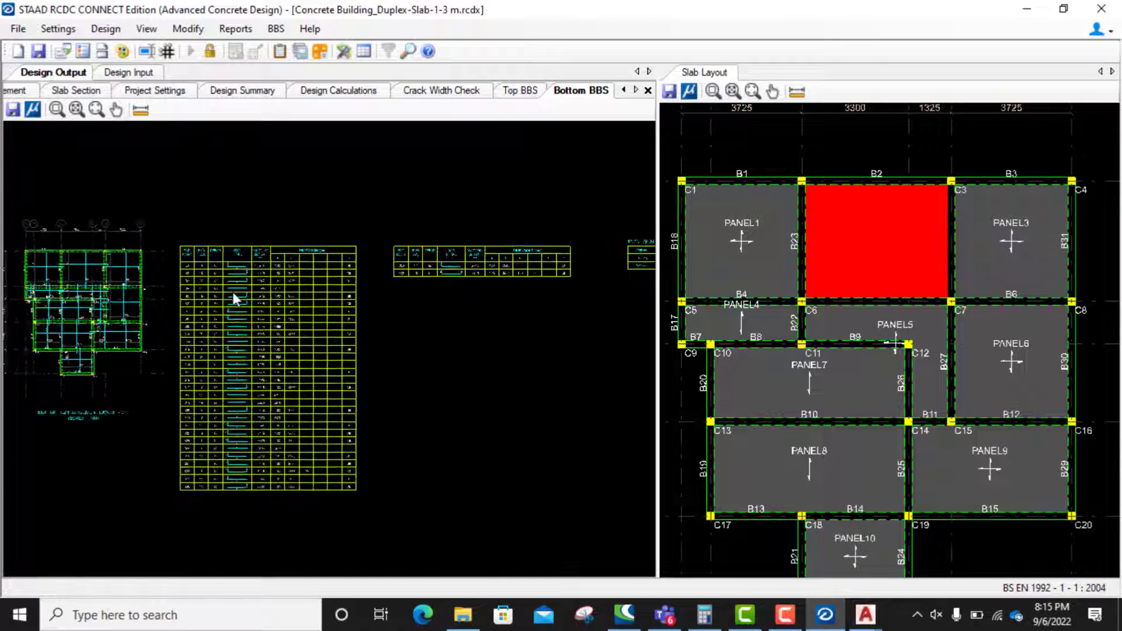
scroll(152, 211, "up", 3)
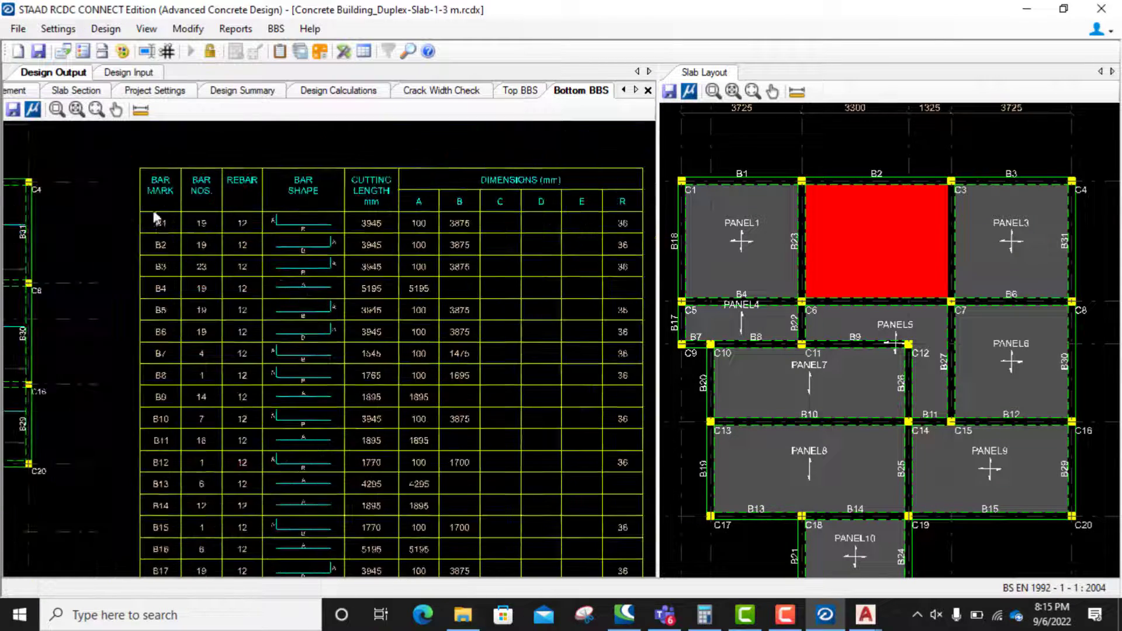
scroll(134, 263, "down", 1)
scroll(342, 251, "up", 2)
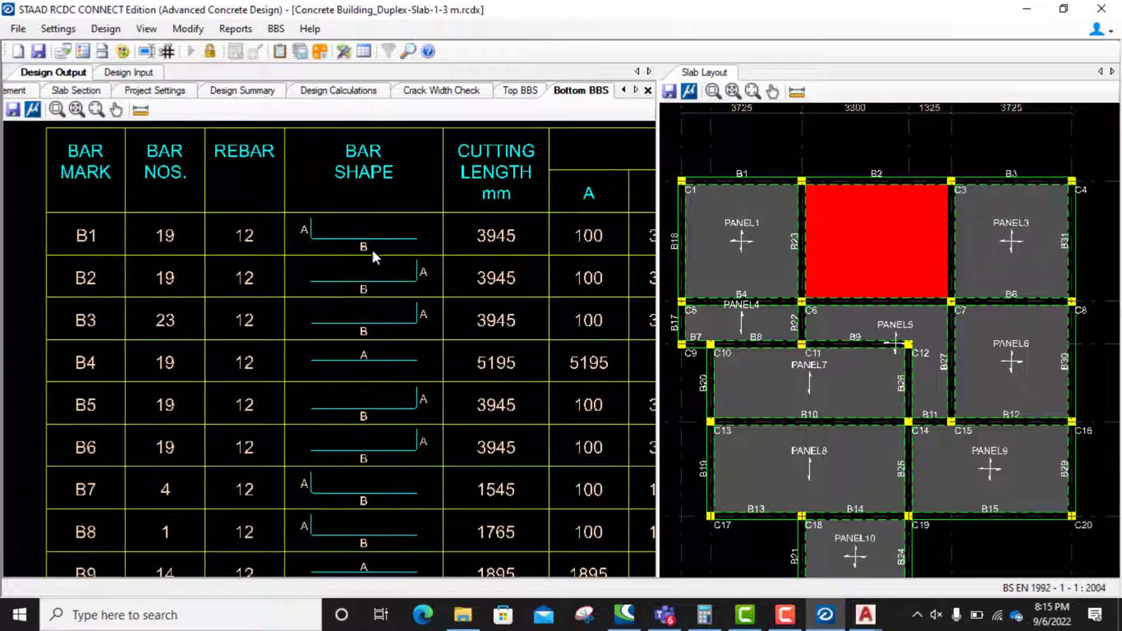
scroll(257, 250, "down", 4)
scroll(374, 242, "up", 1)
scroll(450, 234, "up", 2)
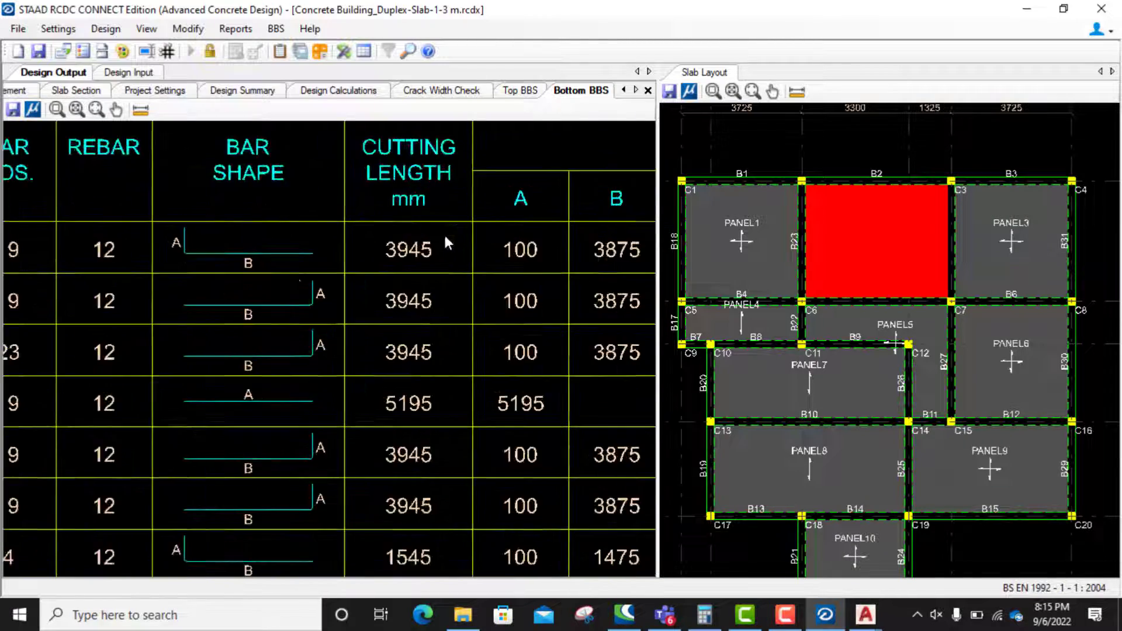
Examine the bottom schedule's bar dimension columns from A to R and relate them to the bar shapes.
scroll(159, 275, "down", 3)
scroll(370, 269, "up", 1)
scroll(324, 260, "up", 1)
scroll(353, 259, "down", 2)
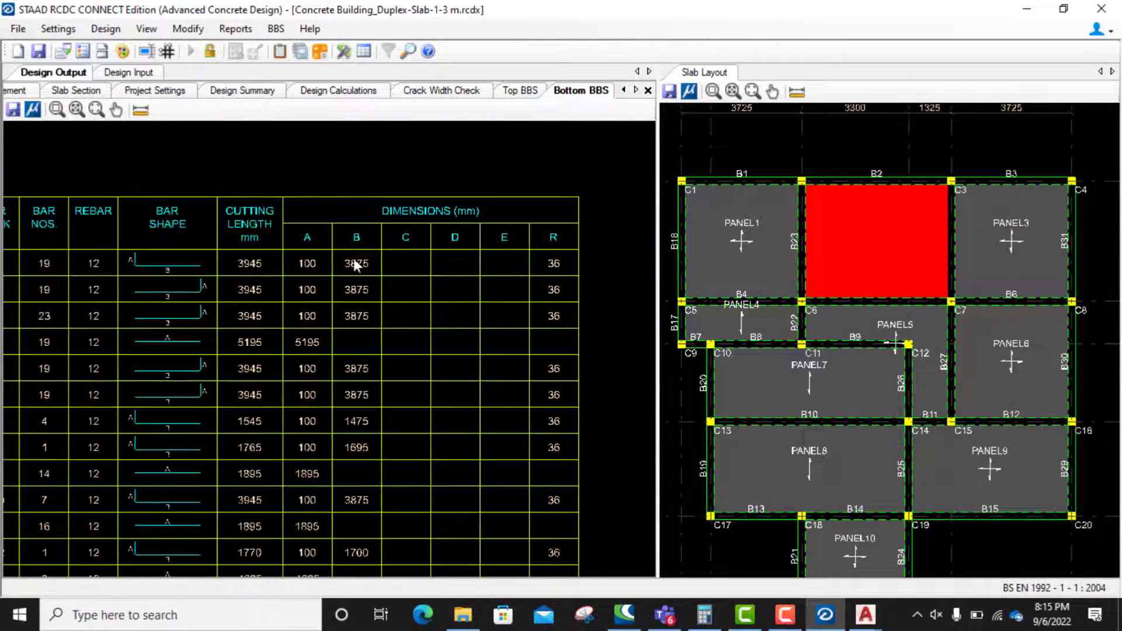
scroll(307, 262, "up", 1)
scroll(442, 261, "down", 1)
scroll(485, 263, "up", 1)
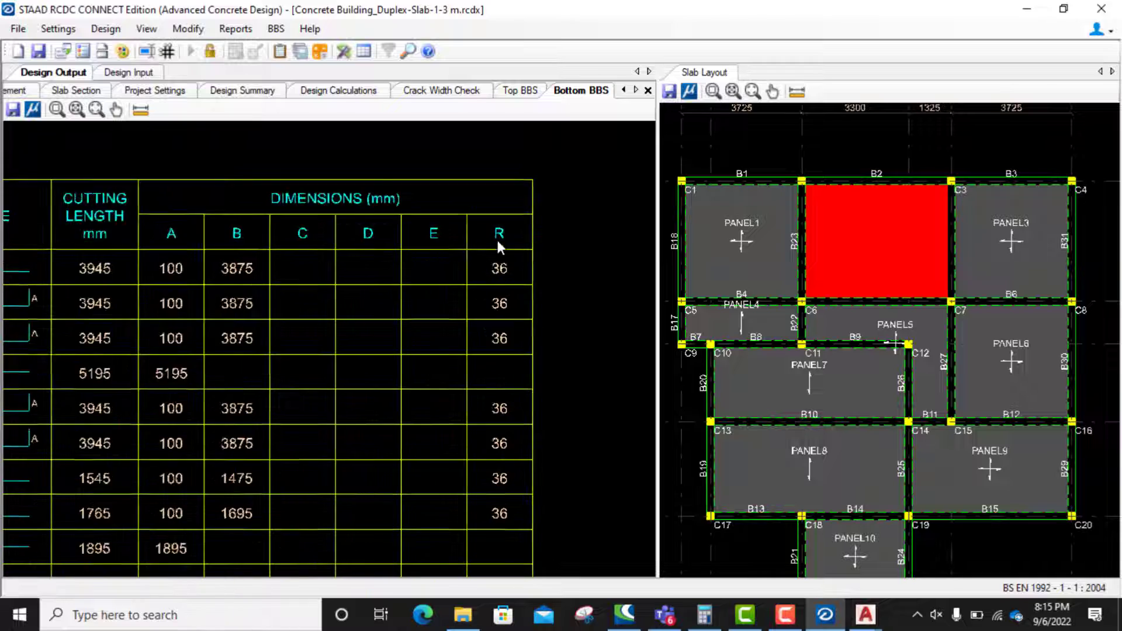
scroll(502, 241, "down", 2)
scroll(343, 277, "down", 7)
scroll(364, 346, "down", 3)
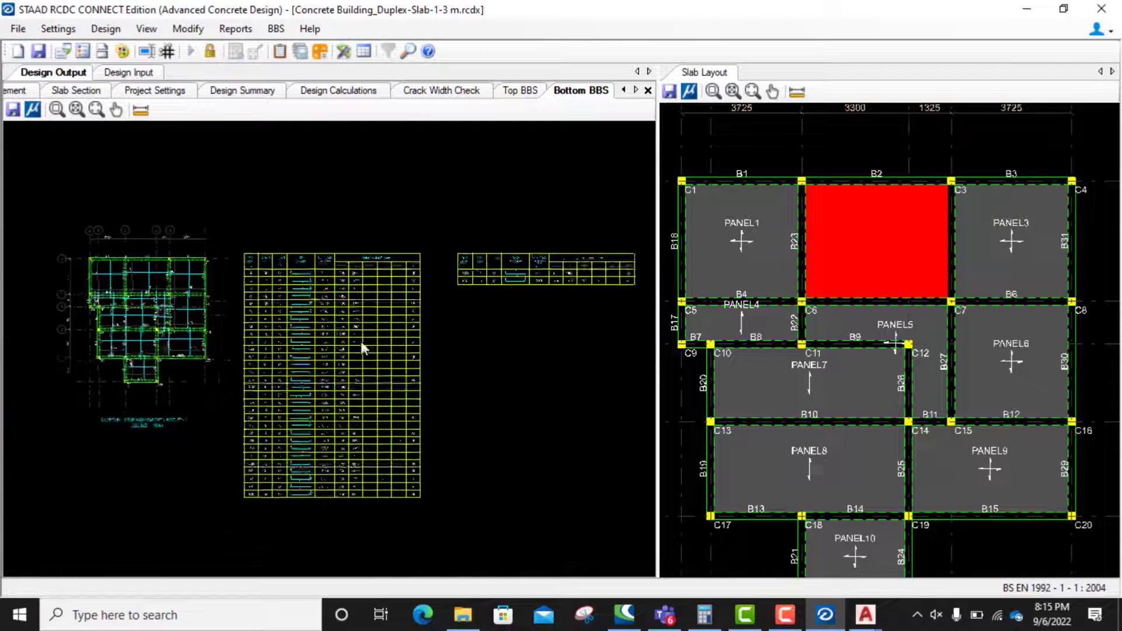
Read the bottom schedule's continuation table for bars B31 and B32, and the total rebar length and weight table.
scroll(625, 269, "up", 3)
scroll(525, 297, "up", 4)
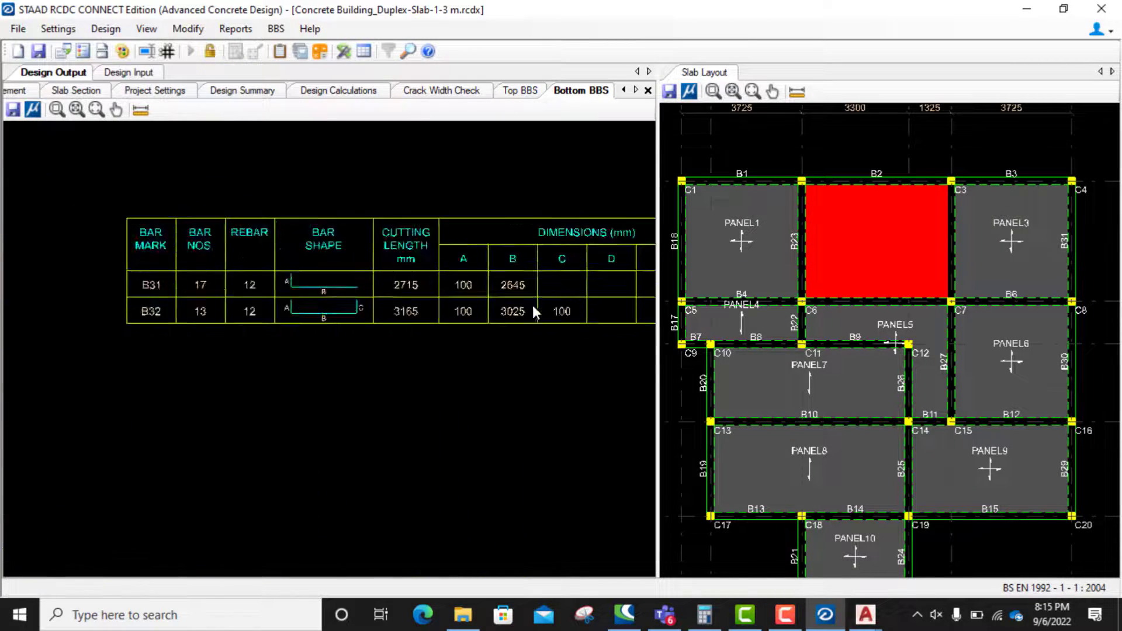
scroll(531, 305, "down", 2)
scroll(192, 265, "down", 1)
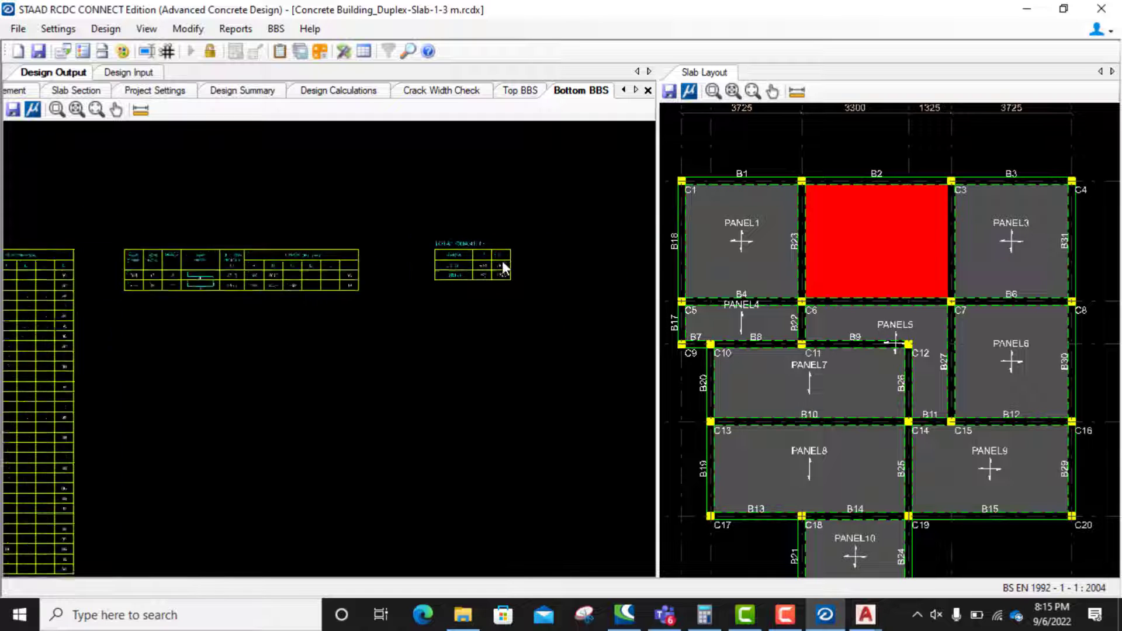
scroll(503, 261, "up", 4)
scroll(362, 278, "up", 1)
scroll(489, 261, "down", 1)
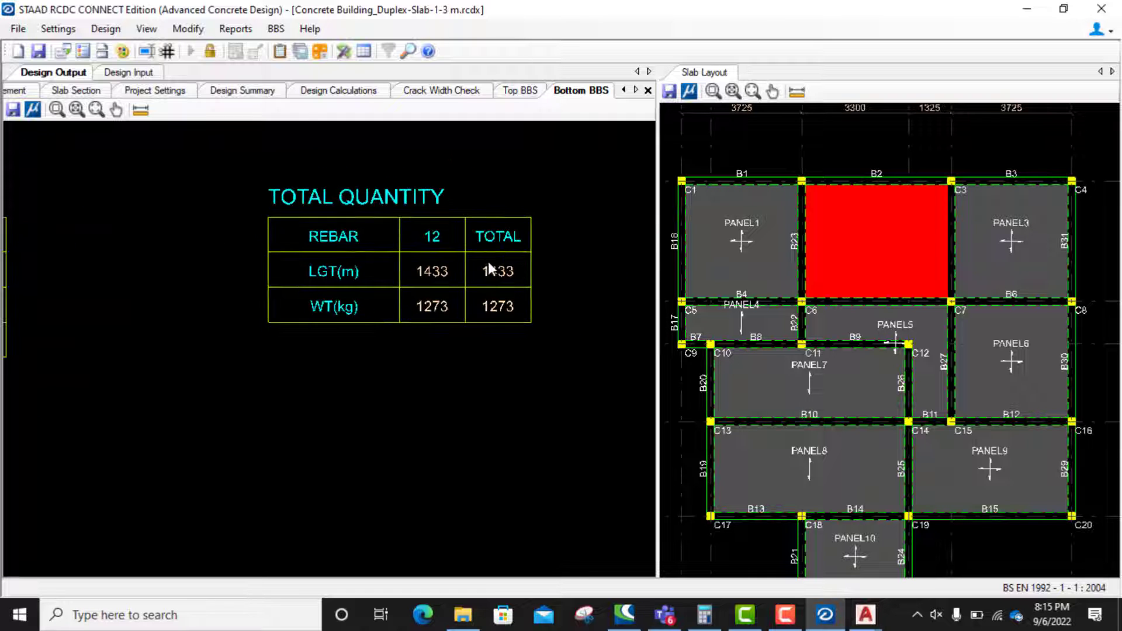
scroll(461, 268, "up", 1)
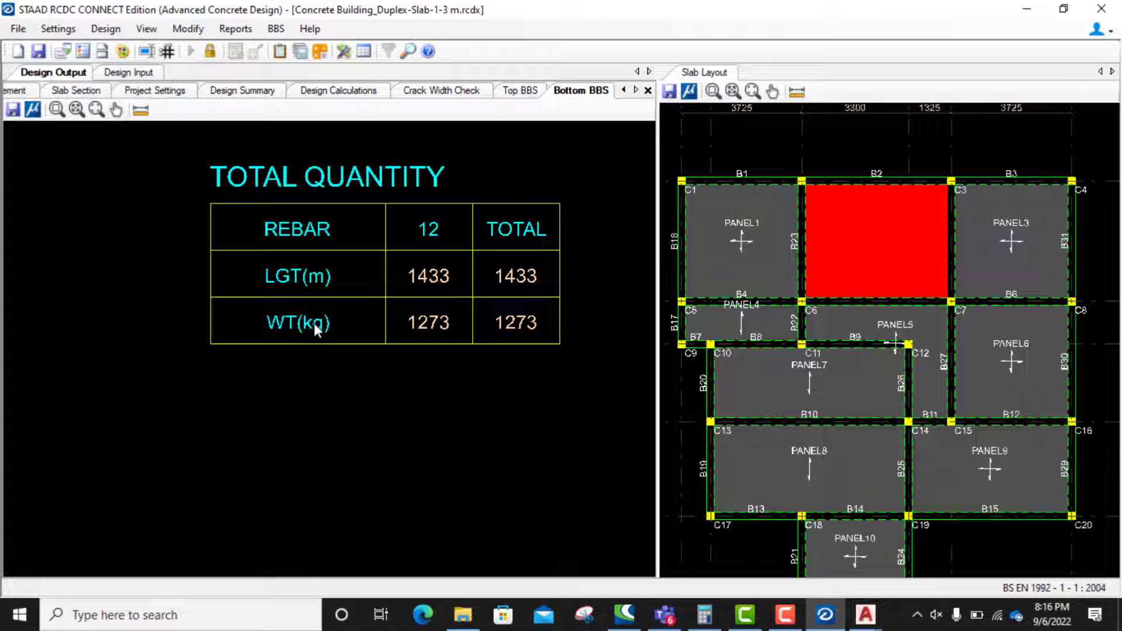
Inspect the bar marks on the bottom BBS's reinforcement layout plan for the 3 m level.
scroll(511, 322, "down", 8)
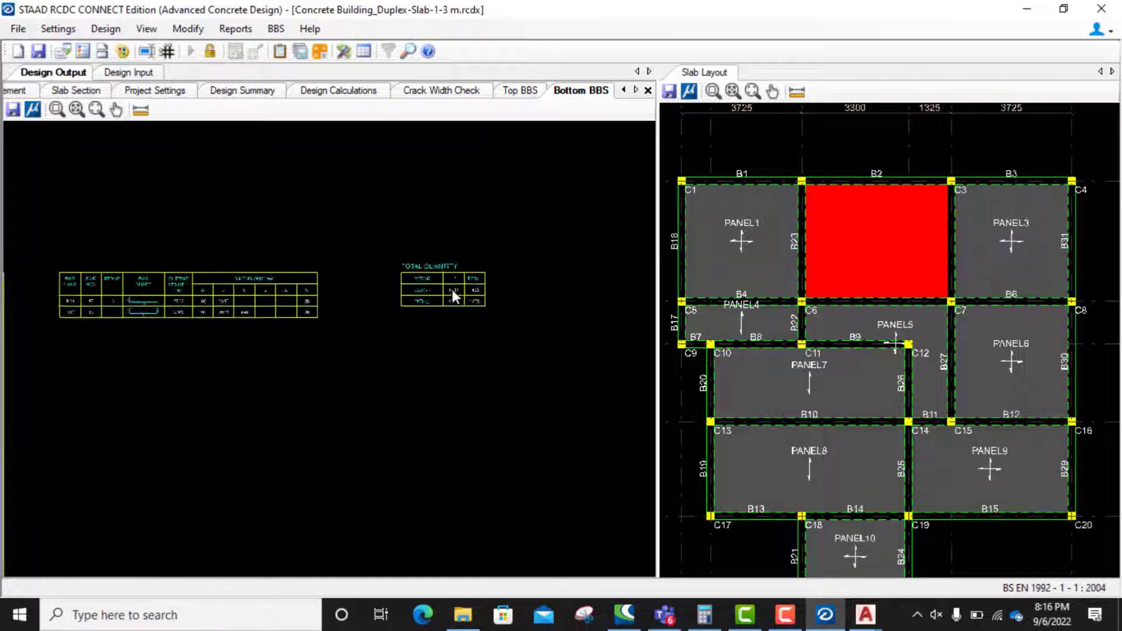
scroll(244, 314, "up", 8)
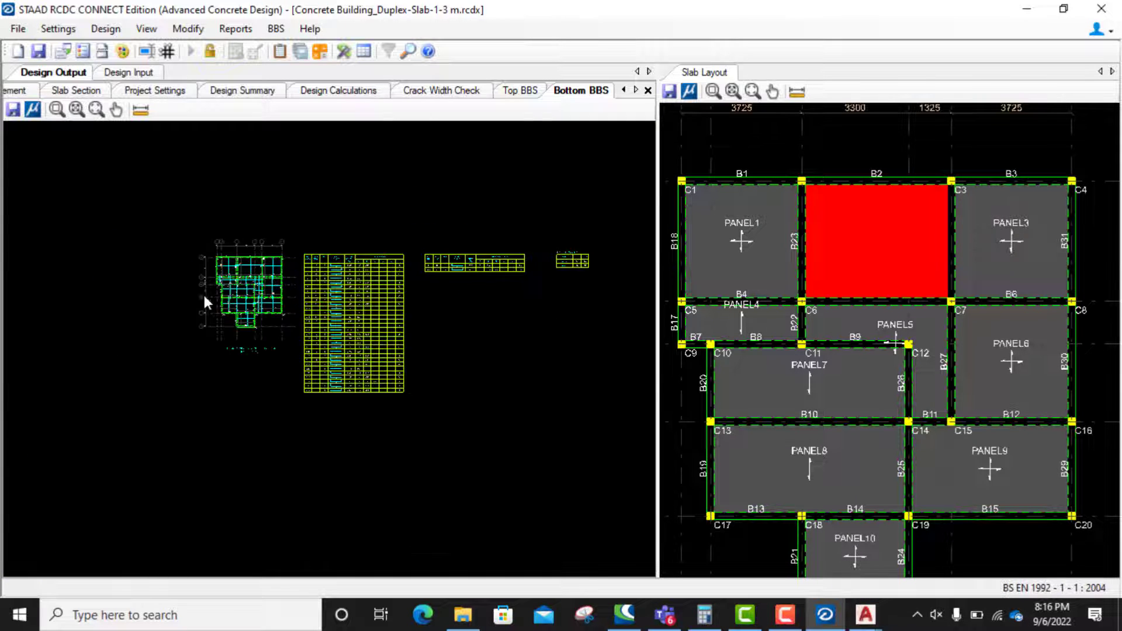
scroll(227, 327, "up", 6)
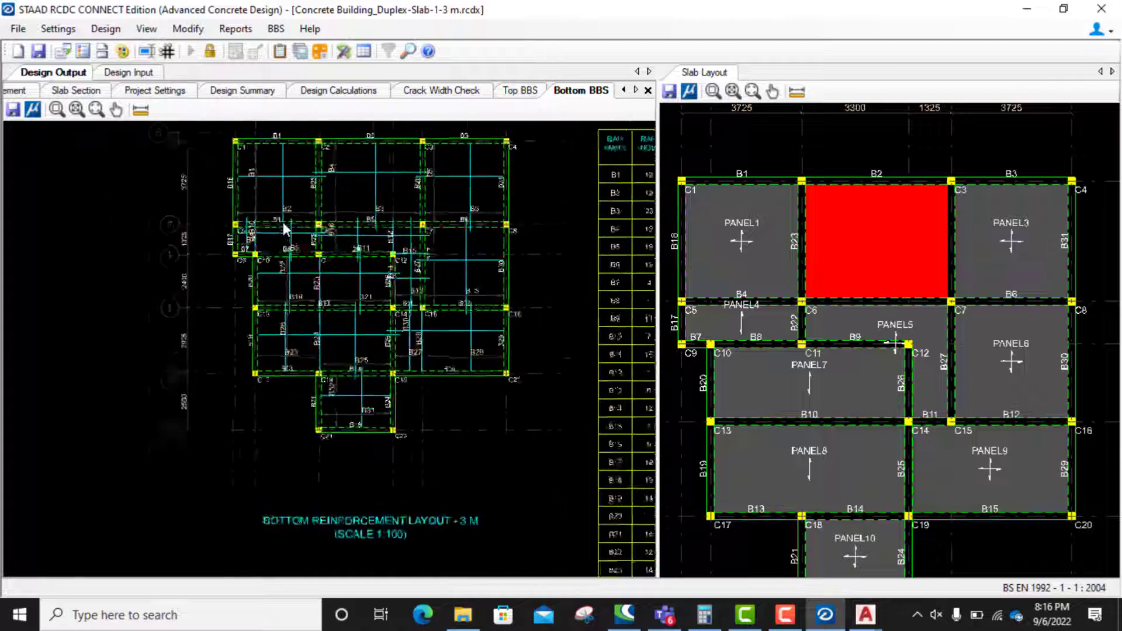
scroll(269, 244, "down", 5)
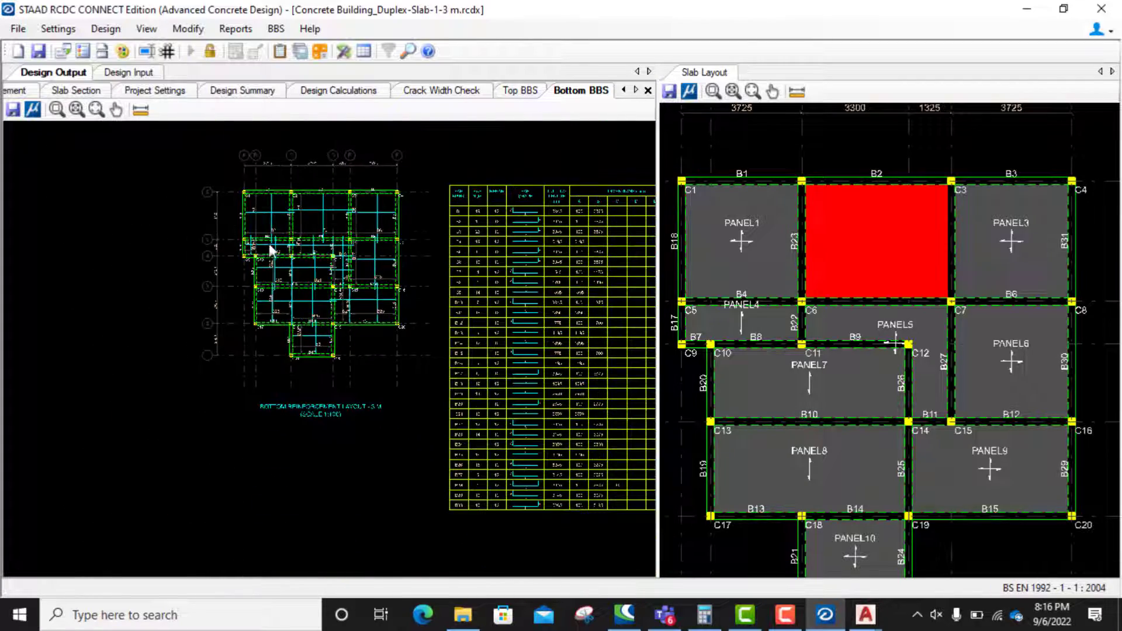
scroll(283, 235, "down", 5)
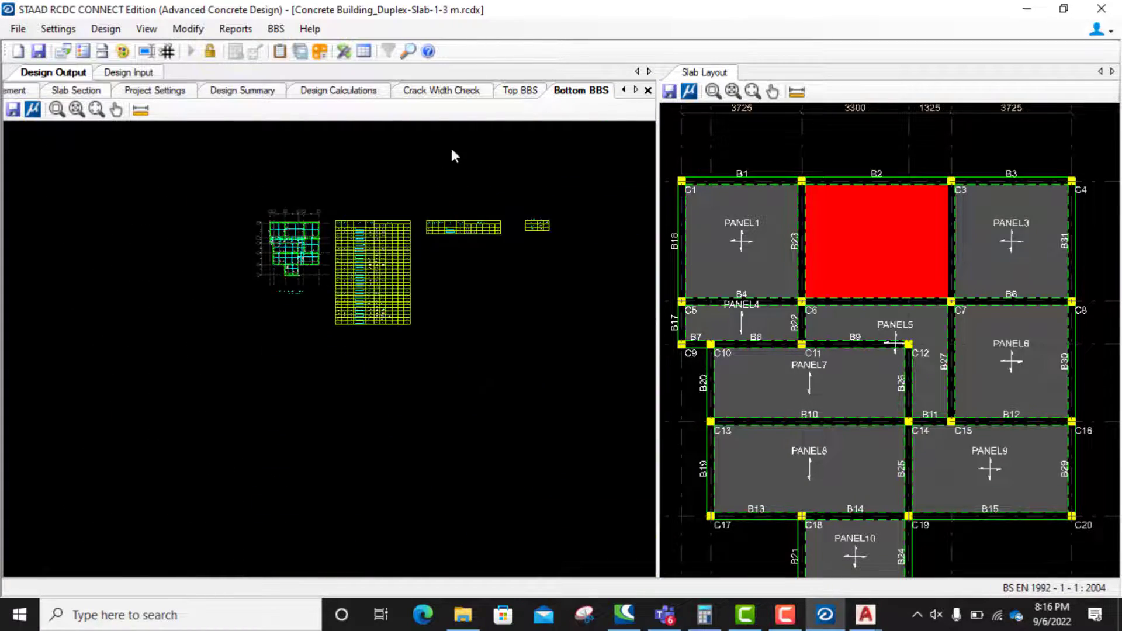
Open the Top BBS drawing and examine its top reinforcement layout and bar bending schedule tables.
left_click(527, 95)
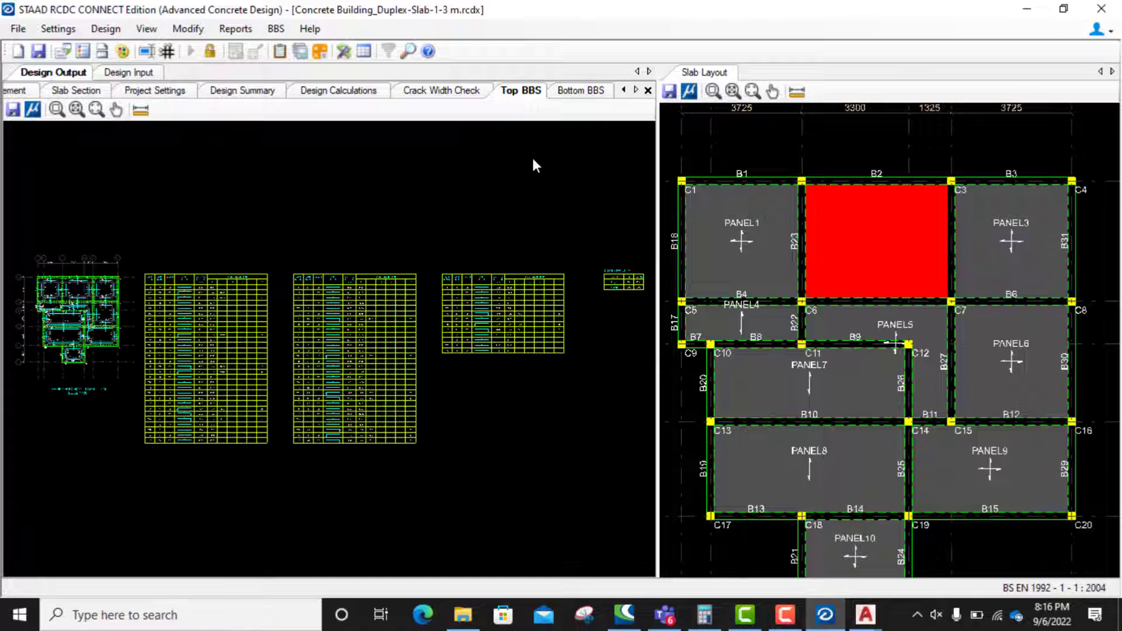
scroll(53, 307, "up", 6)
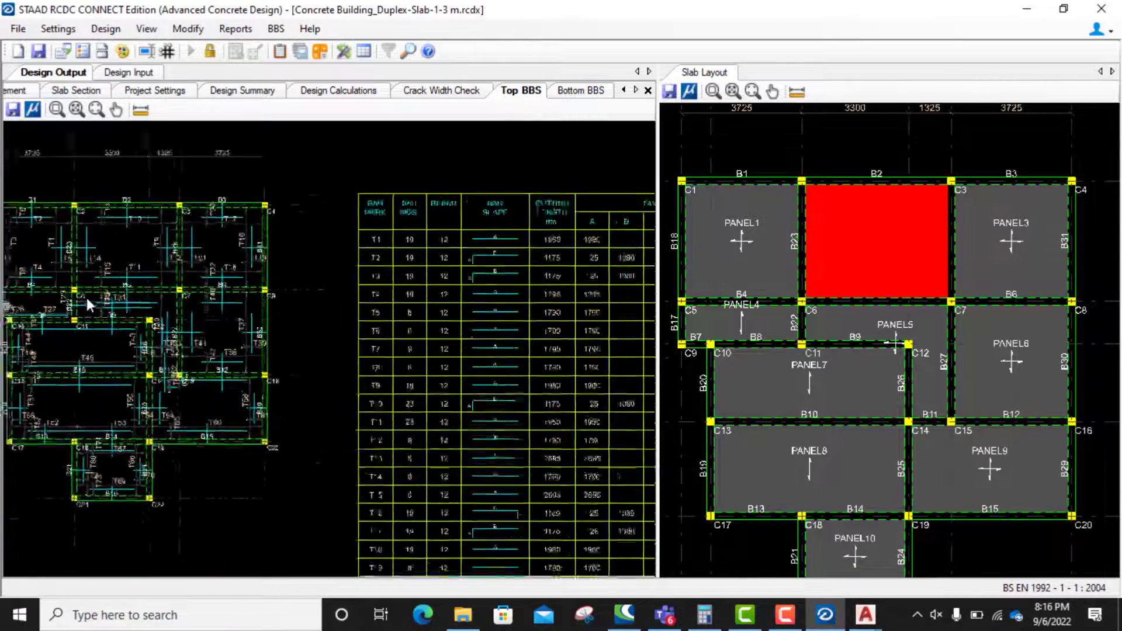
scroll(102, 292, "down", 6)
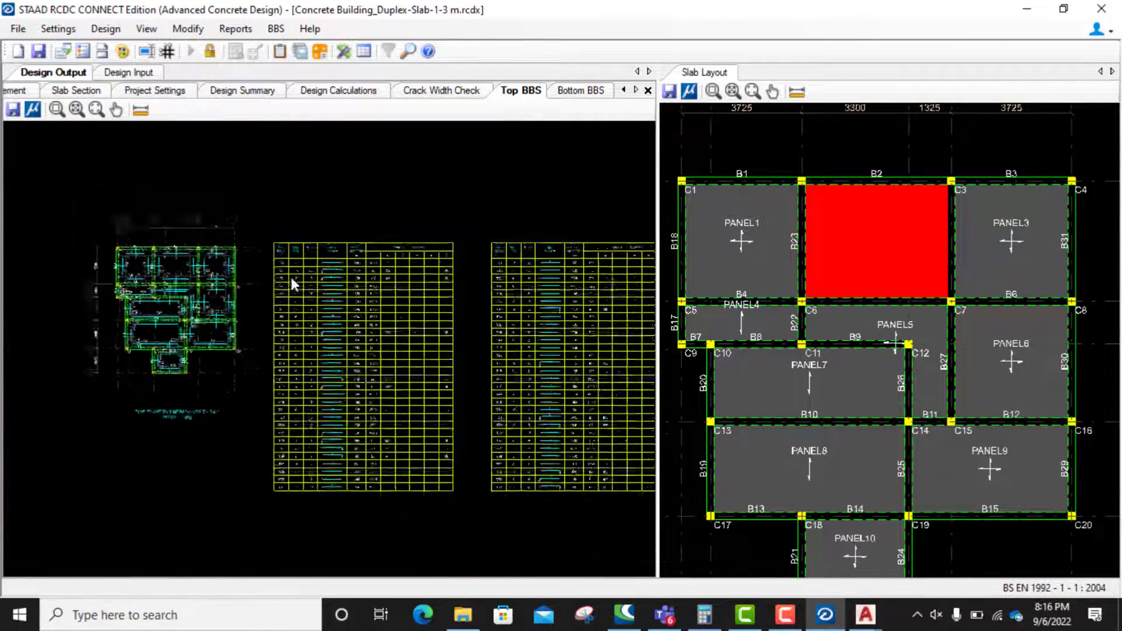
scroll(281, 273, "down", 2)
scroll(333, 301, "up", 8)
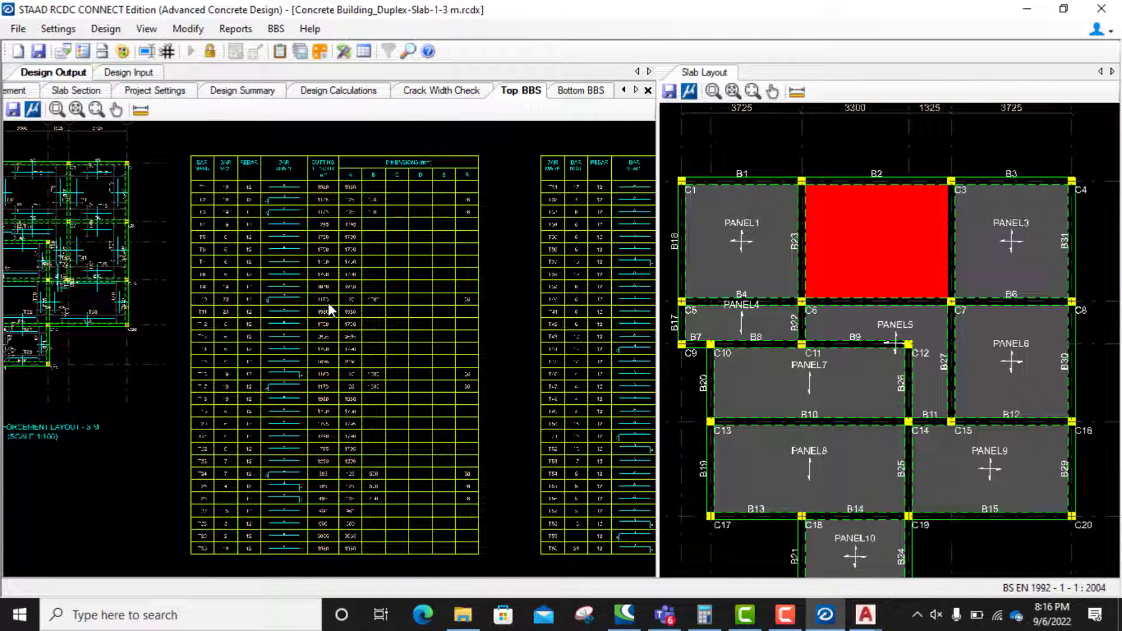
scroll(335, 294, "down", 2)
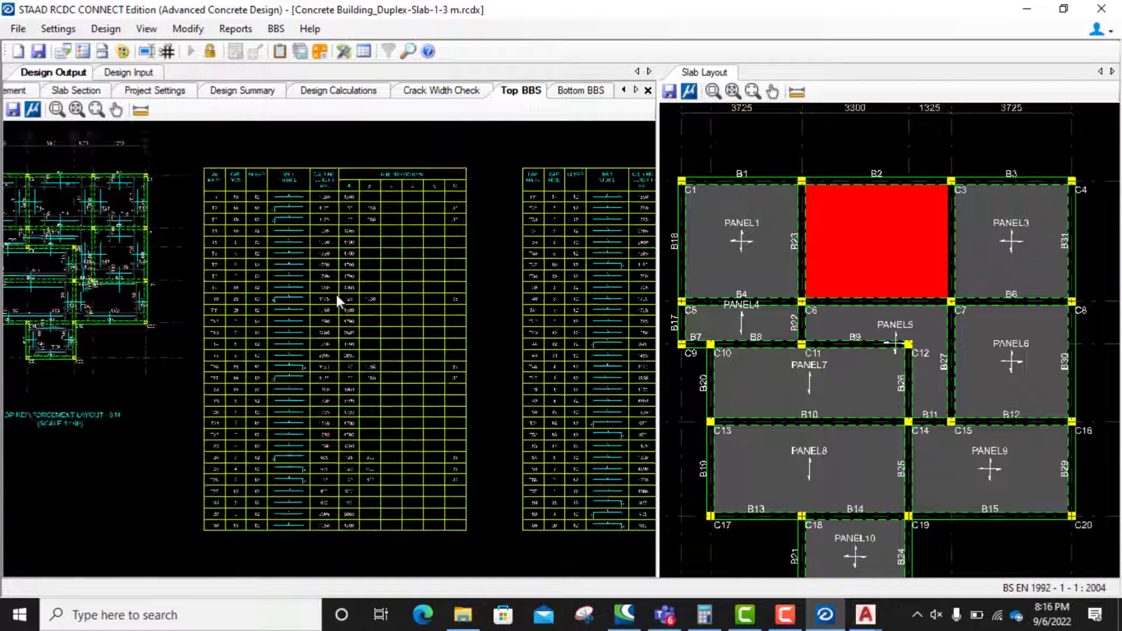